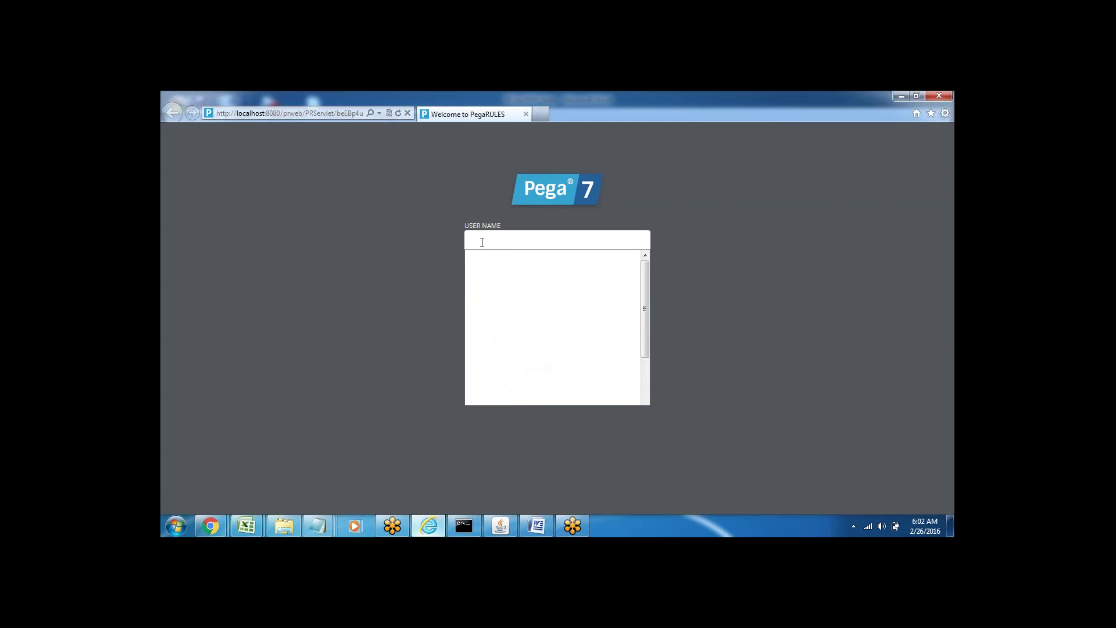
# Sign in to Pega 7 with the suggested myapp administrator user name and the account password
pyautogui.write('ad')
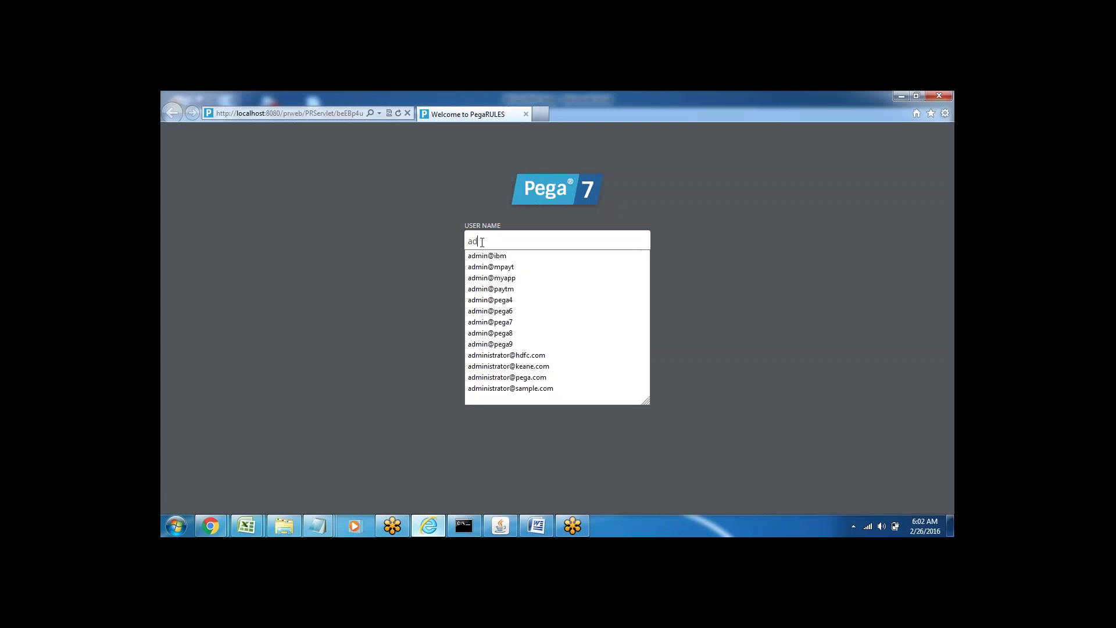
pyautogui.click(517, 278)
pyautogui.click(536, 305)
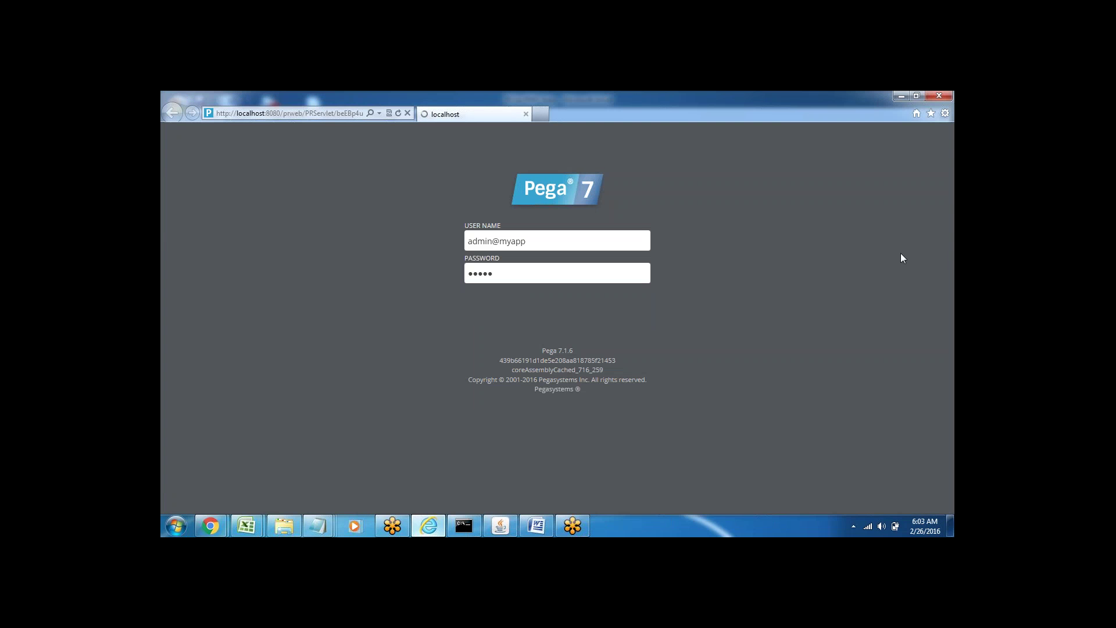
# Switch to the PEGA PRPC 6am Word document and add the line "Property Rule--- User Interface(Section Rule)" below "rules", leaving a blank line between
pyautogui.click(536, 526)
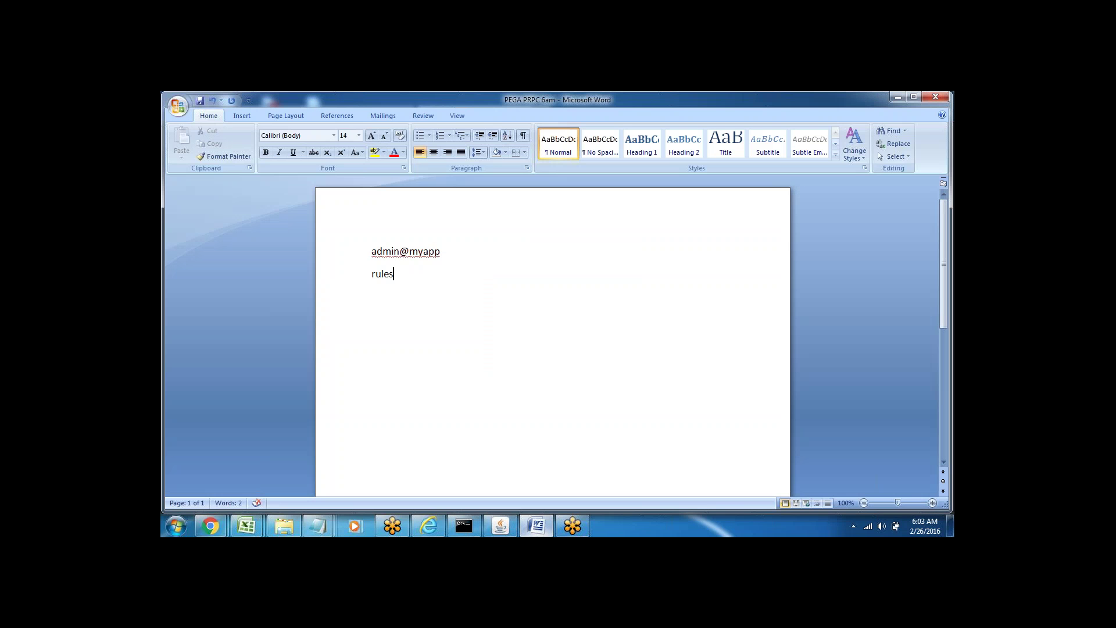
pyautogui.press('Return')
pyautogui.press('Return')
pyautogui.write('Property Rule---')
pyautogui.click(387, 320)
pyautogui.doubleClick(387, 320)
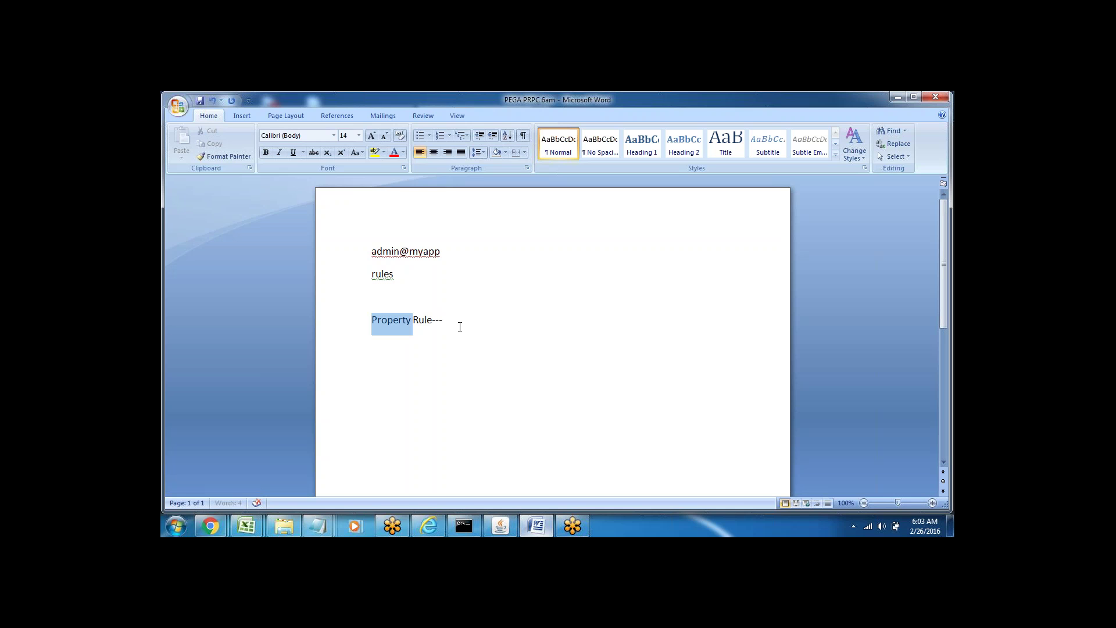
pyautogui.click(460, 327)
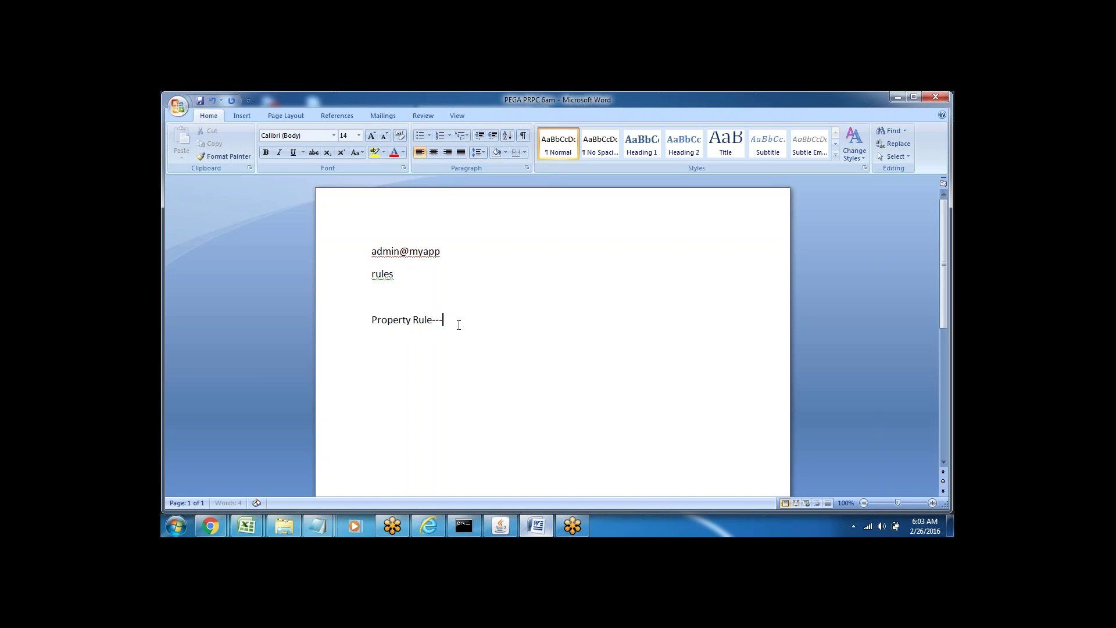
pyautogui.write('User Interface(Sect')
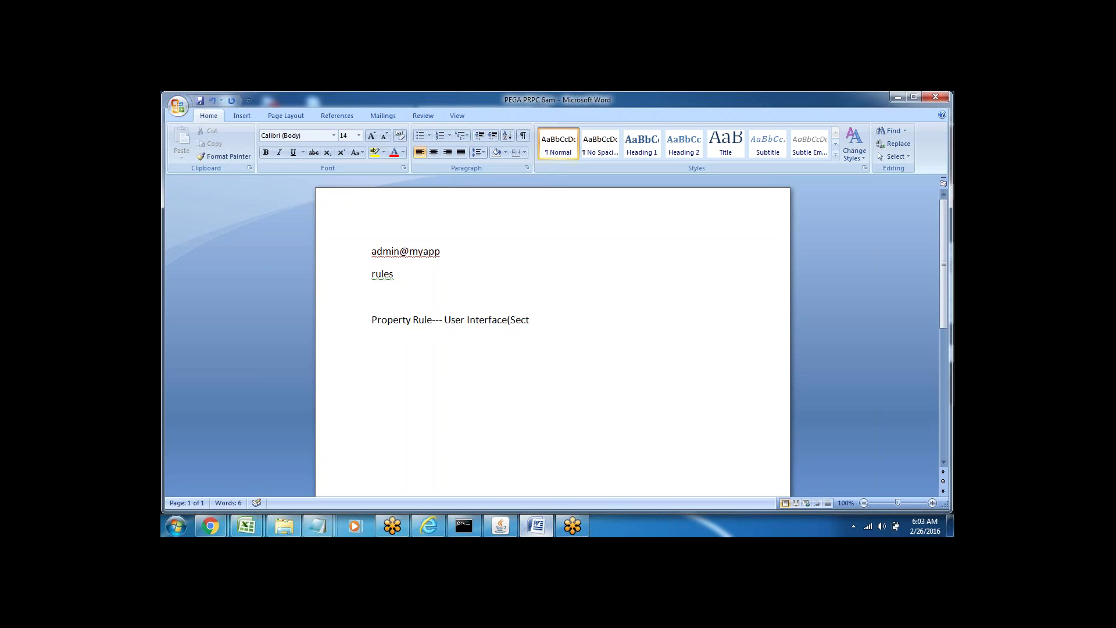
pyautogui.write('ion Rule)')
# Add the line "User Interface ( Rule Type)/Components" below the Property Rule line
pyautogui.doubleClick(409, 322)
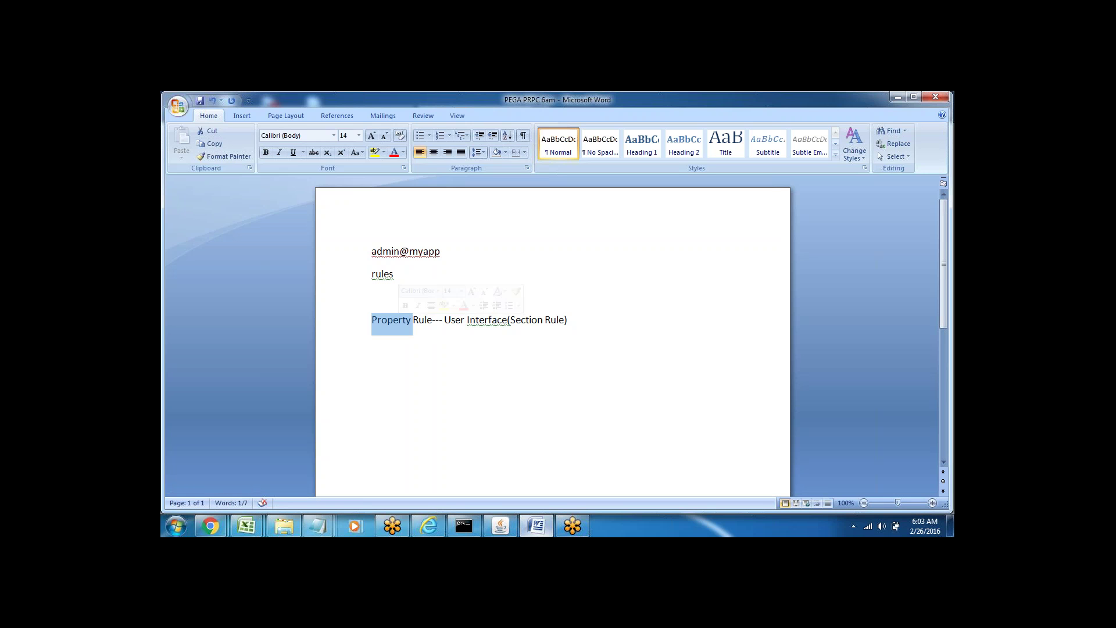
pyautogui.click(435, 320)
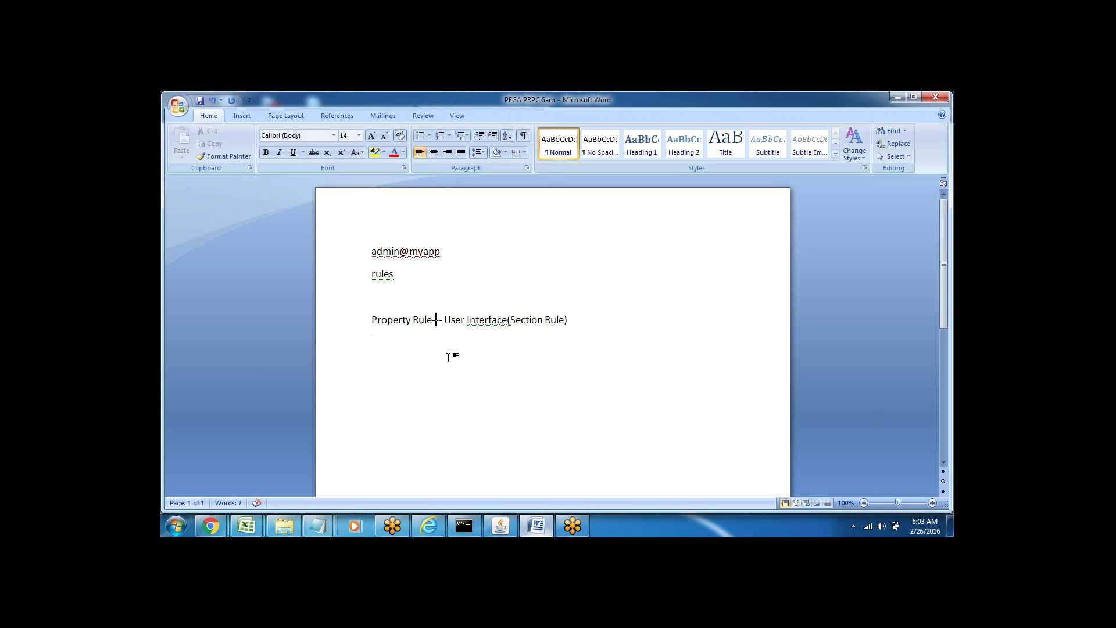
pyautogui.click(578, 322)
pyautogui.press('Return')
pyautogui.write('User Interface (')
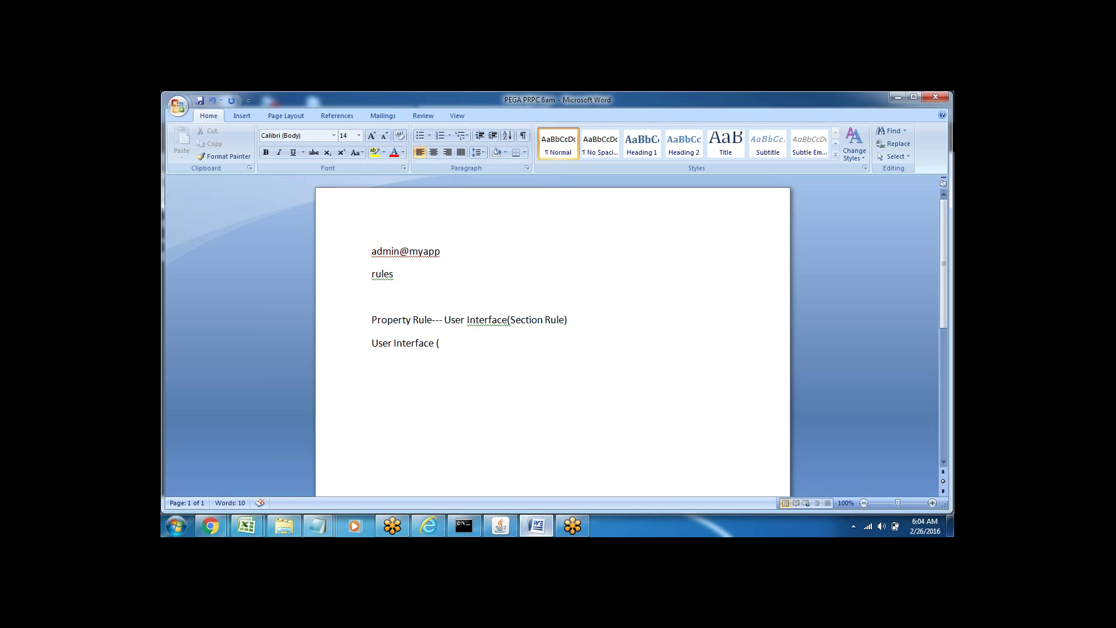
pyautogui.write(' Rule Type)')
pyautogui.press('Return')
pyautogui.click(497, 342)
pyautogui.write('/Components')
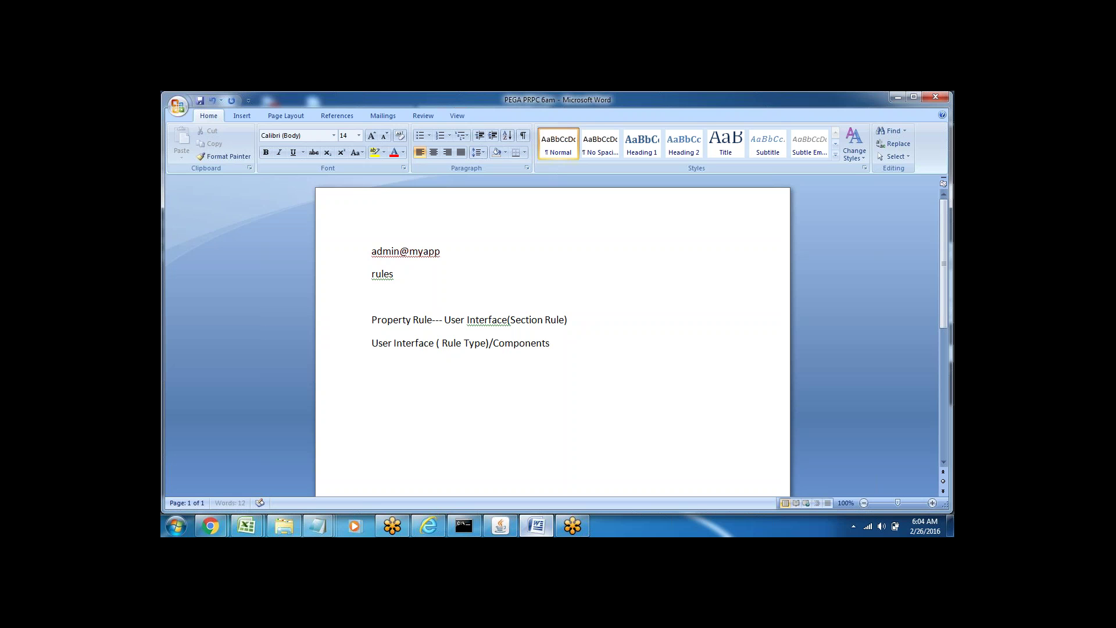
# List Section Rule, Flowaction, Harness, Navigation and Control on separate lines under the User Interface heading, ending with a new empty line
pyautogui.press('Return')
pyautogui.write('Sect')
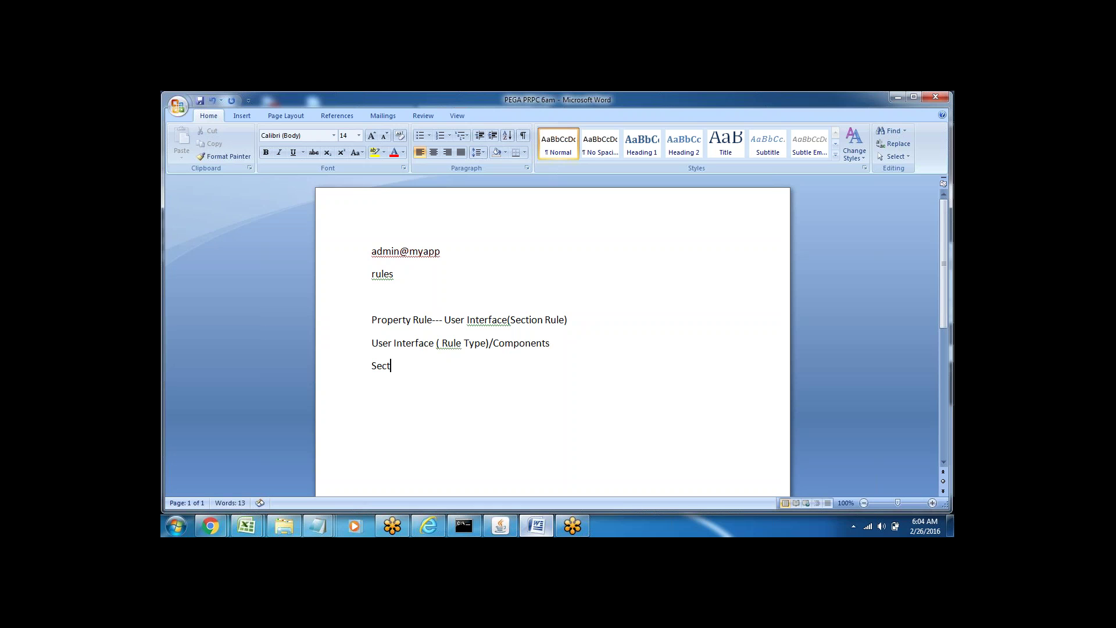
pyautogui.write('ion Rule ')
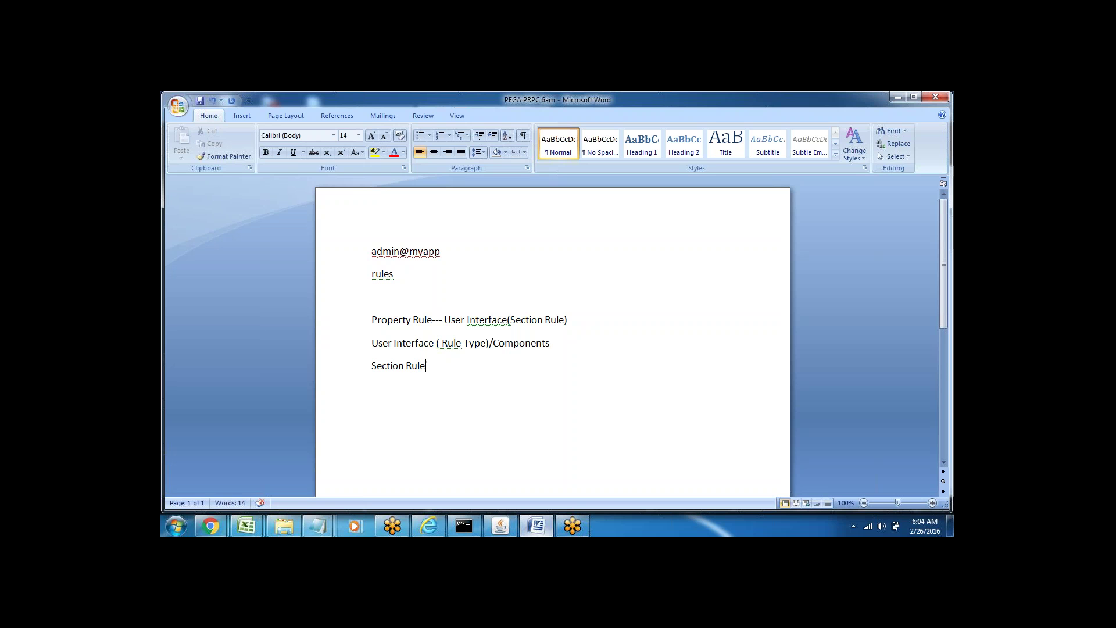
pyautogui.write('Flowaction')
pyautogui.press('Return')
pyautogui.write('Harness')
pyautogui.press('Return')
pyautogui.write('Nav')
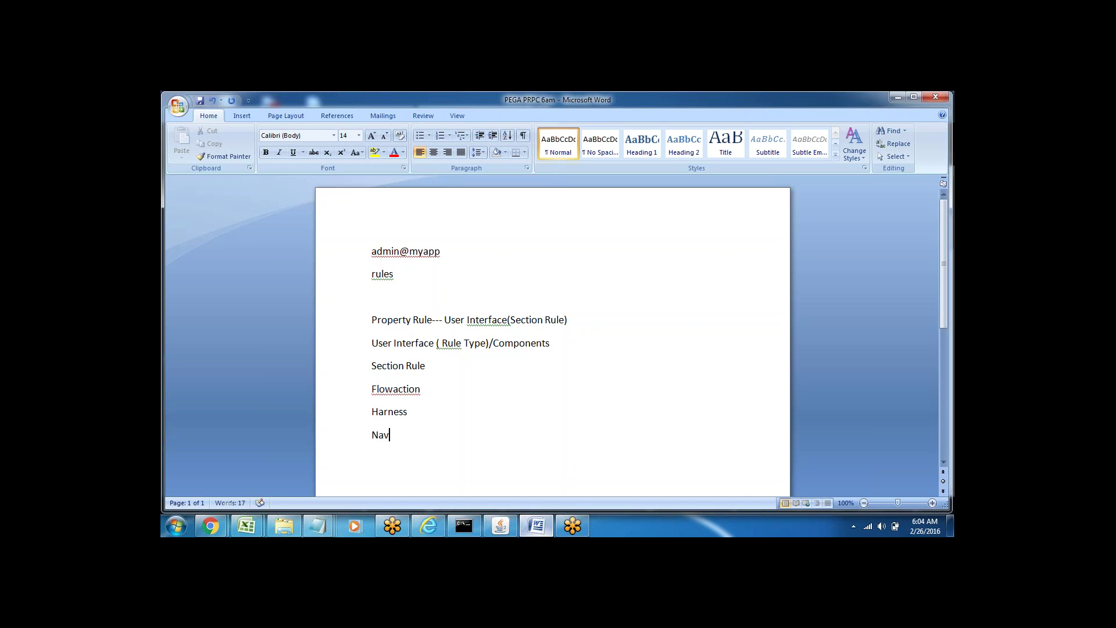
pyautogui.write('igat')
pyautogui.write('ion ')
pyautogui.write('Control')
pyautogui.doubleClick(390, 366)
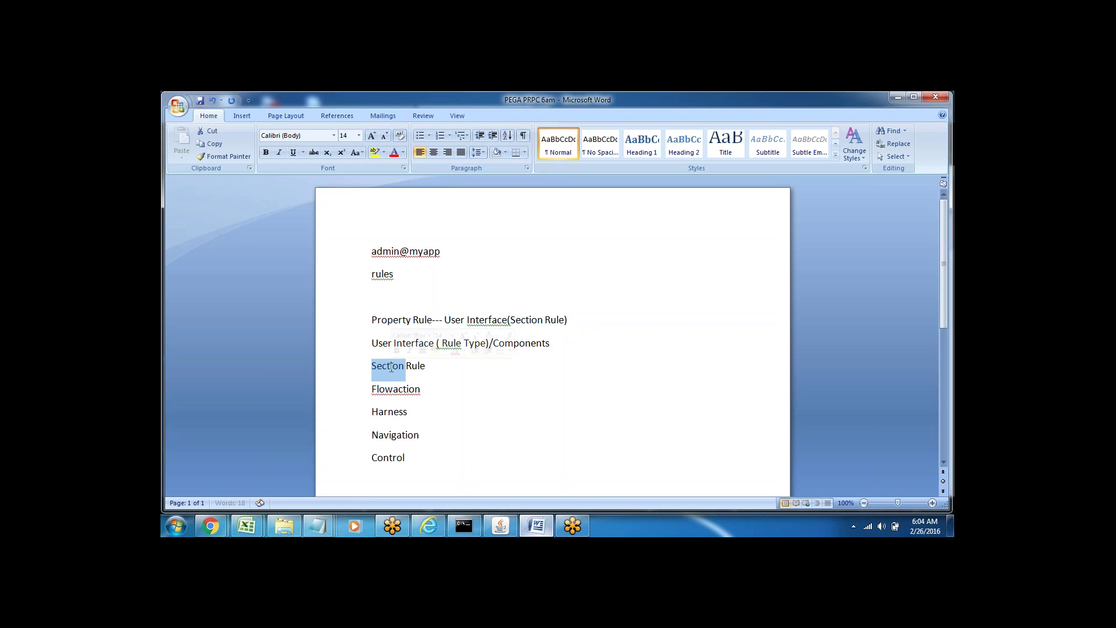
pyautogui.click(414, 465)
pyautogui.press('Return')
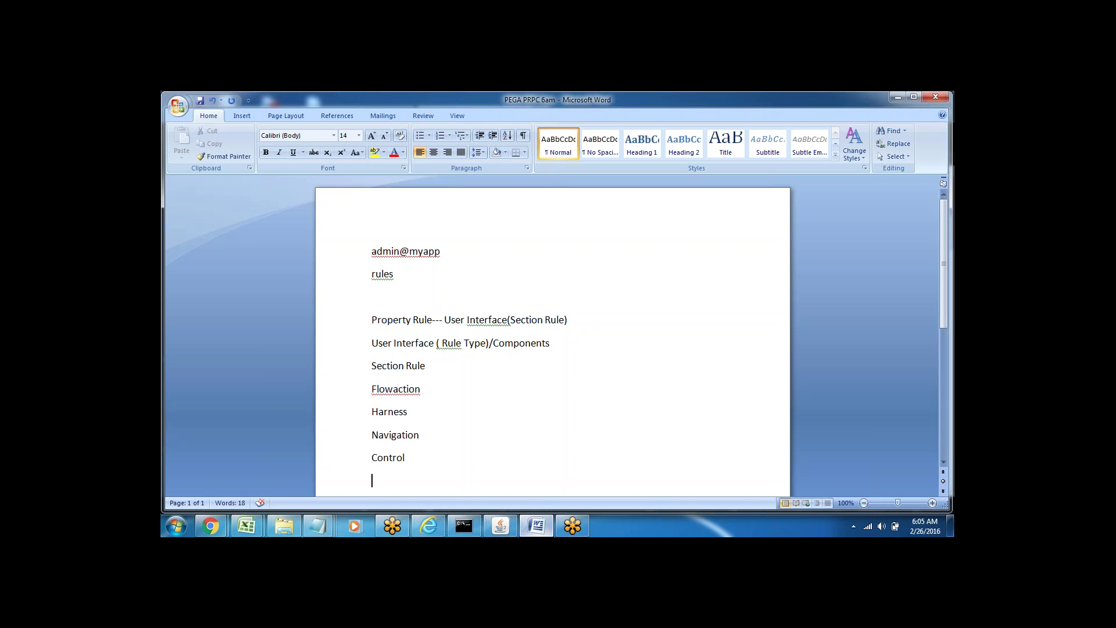
pyautogui.tripleClick(392, 366)
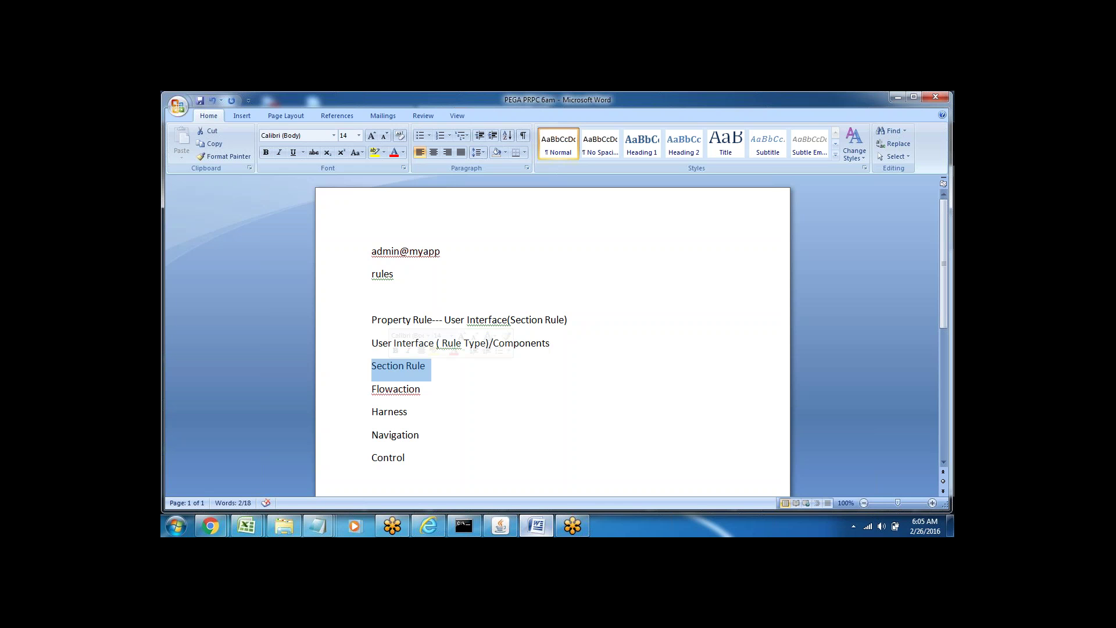
pyautogui.click(422, 389)
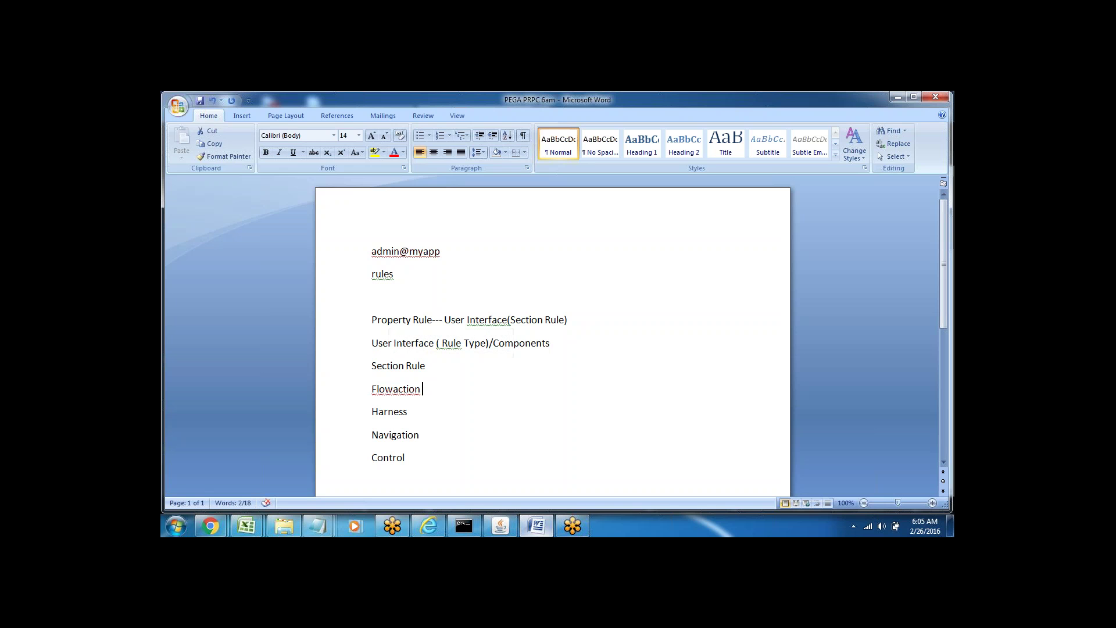
pyautogui.doubleClick(383, 367)
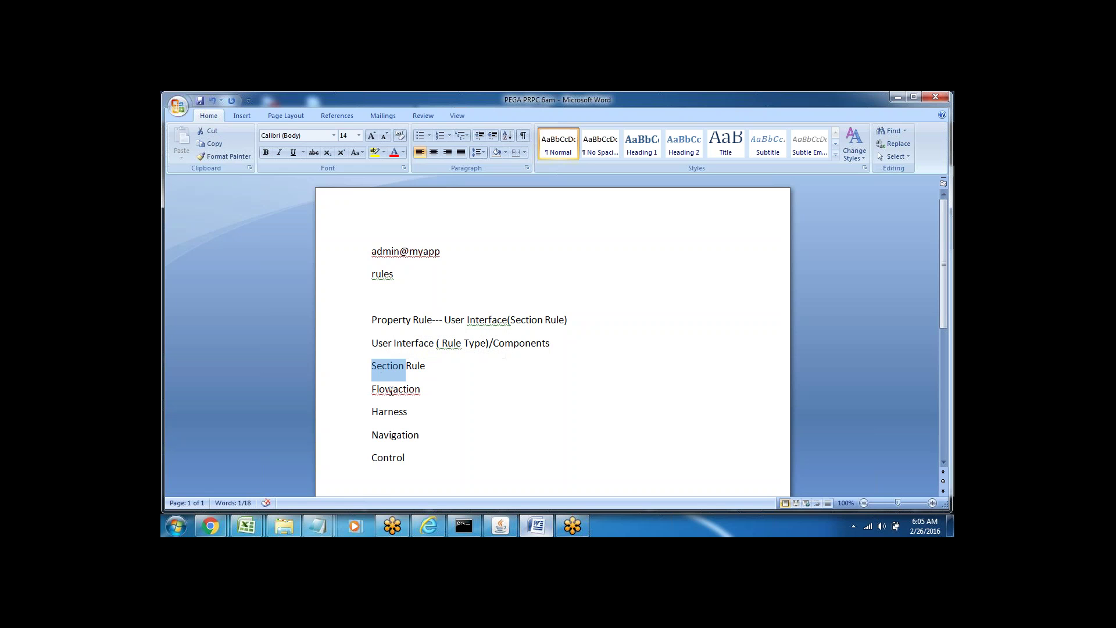
pyautogui.tripleClick(384, 389)
pyautogui.click(383, 388)
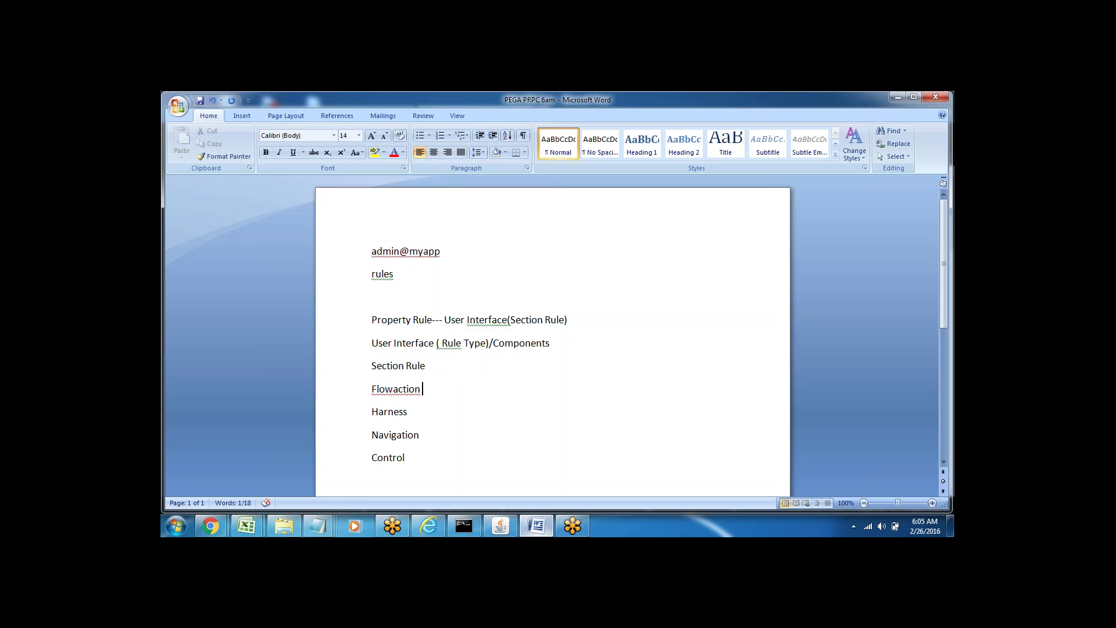
pyautogui.tripleClick(384, 412)
pyautogui.click(383, 435)
pyautogui.tripleClick(383, 435)
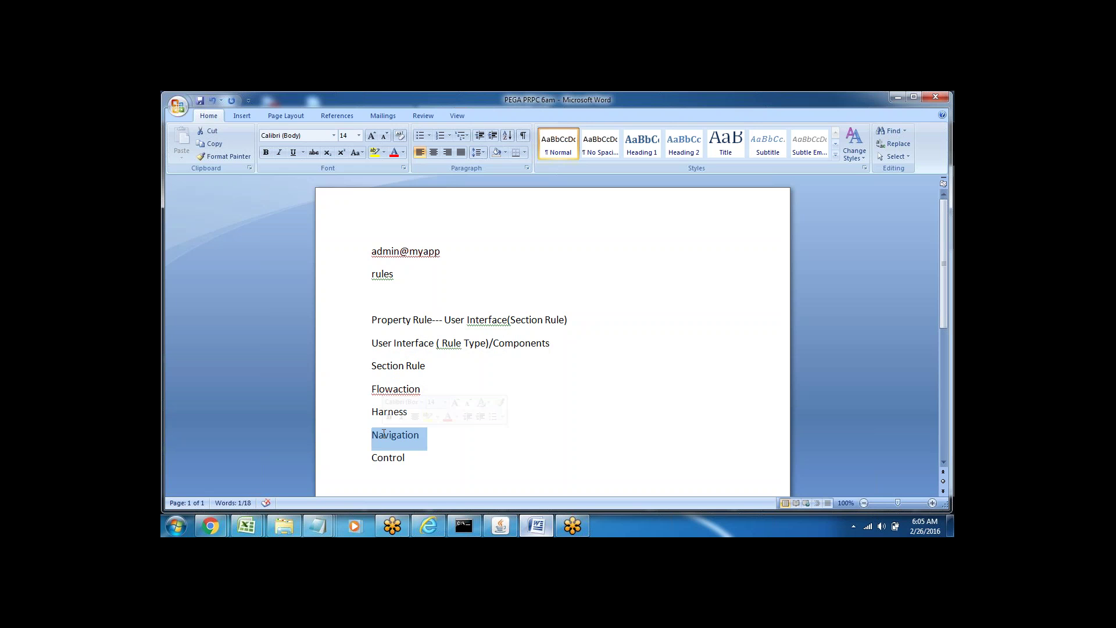
pyautogui.click(433, 451)
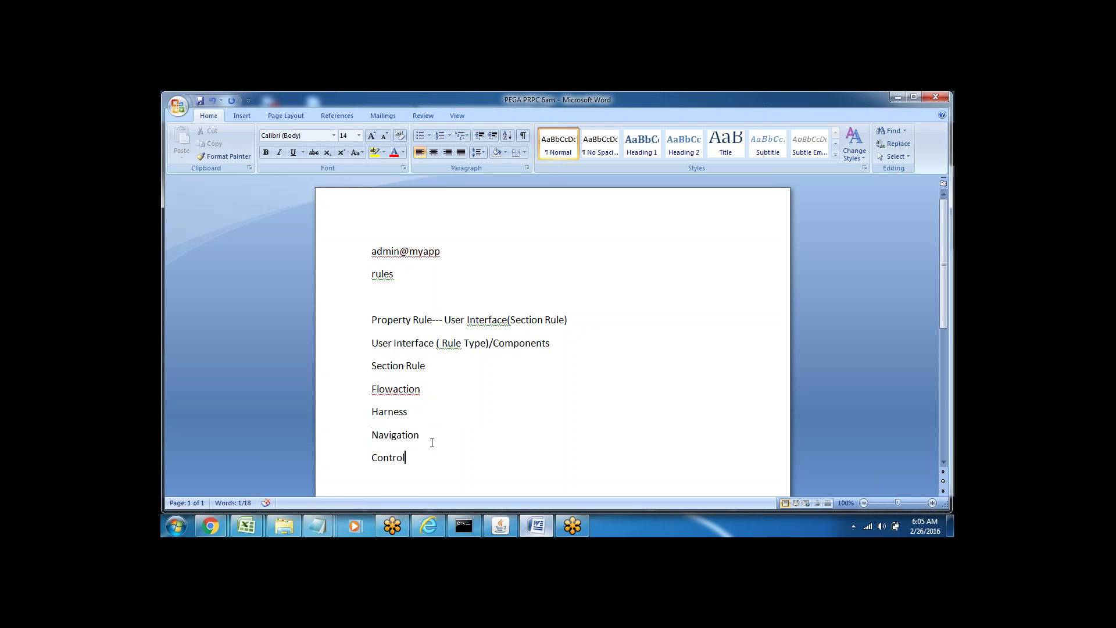
pyautogui.doubleClick(385, 366)
pyautogui.tripleClick(386, 389)
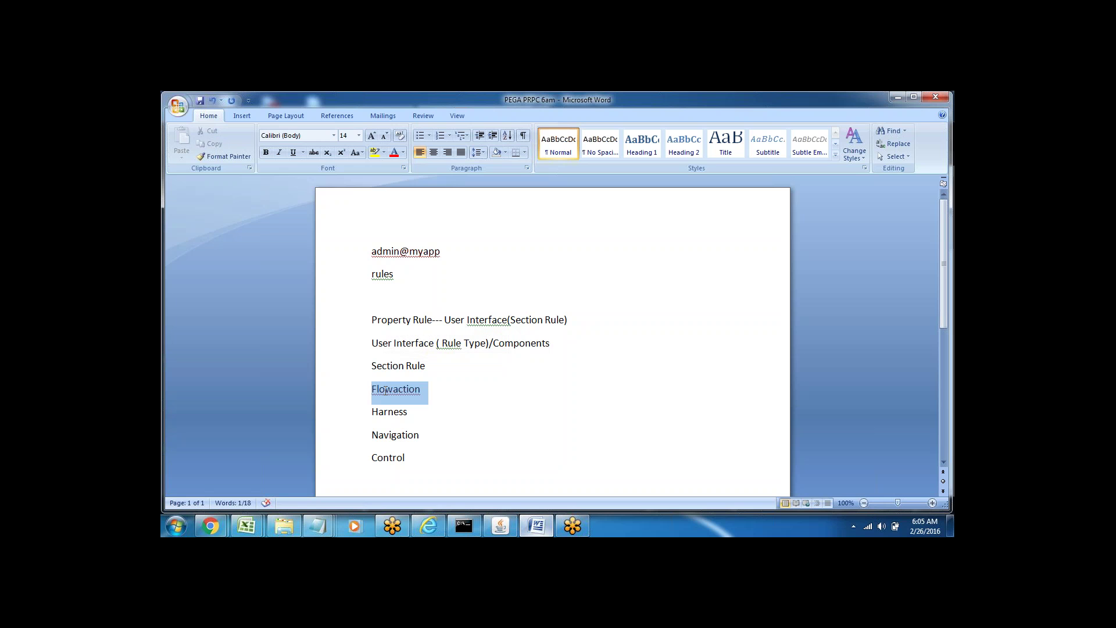
pyautogui.click(406, 412)
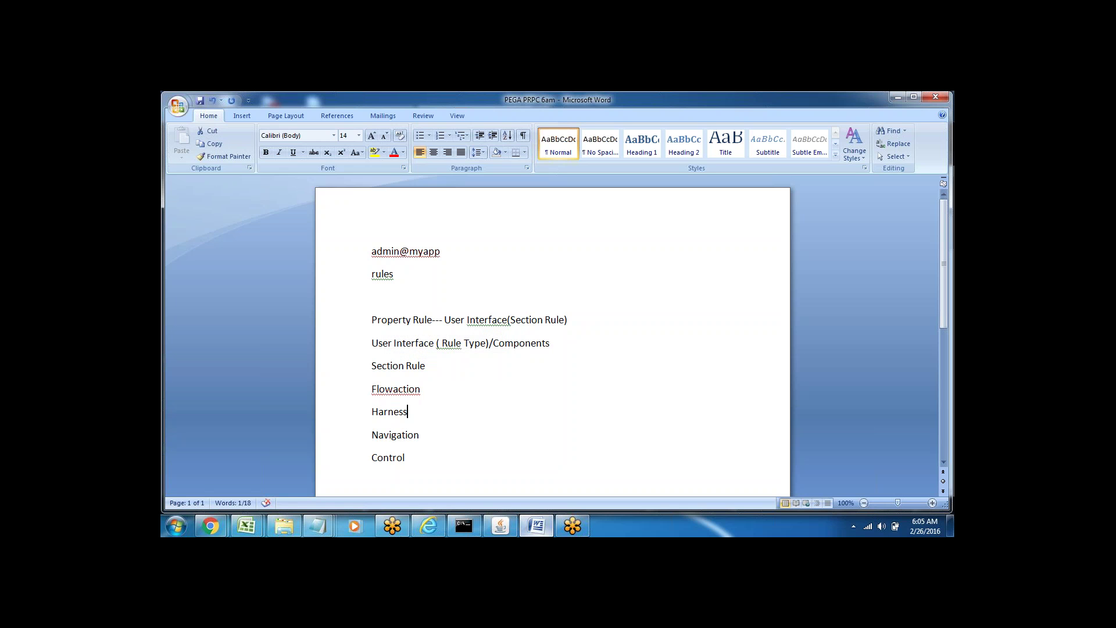
pyautogui.doubleClick(382, 368)
pyautogui.tripleClick(387, 391)
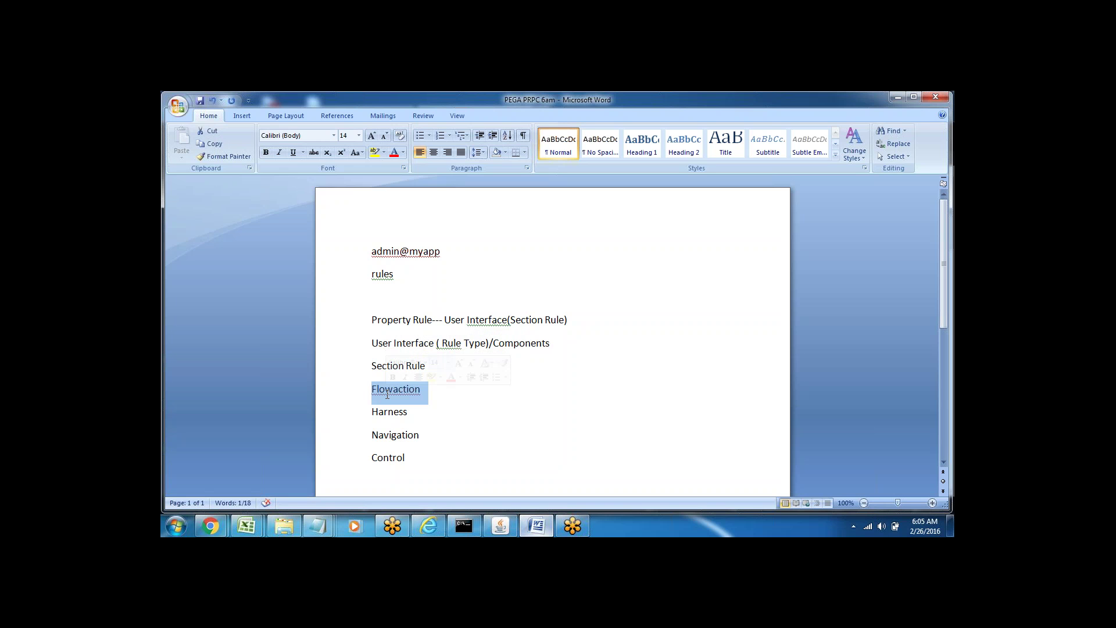
pyautogui.tripleClick(389, 412)
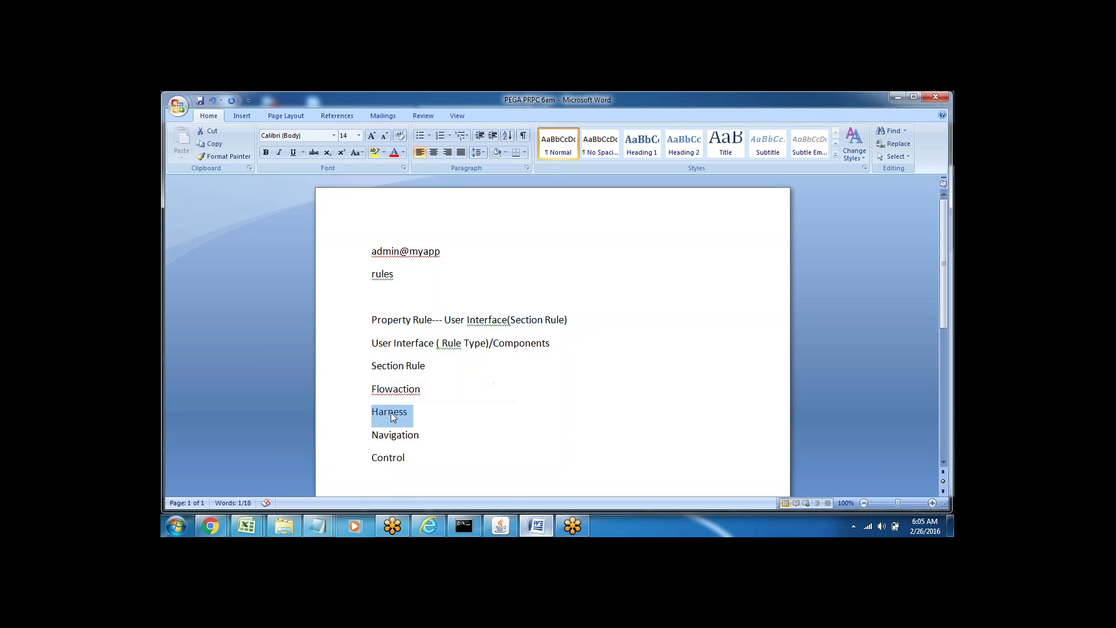
pyautogui.click(431, 424)
# Insert blank lines below the component list and add the line "Section Rule- Design" there
pyautogui.scroll(-1, 434, 446)
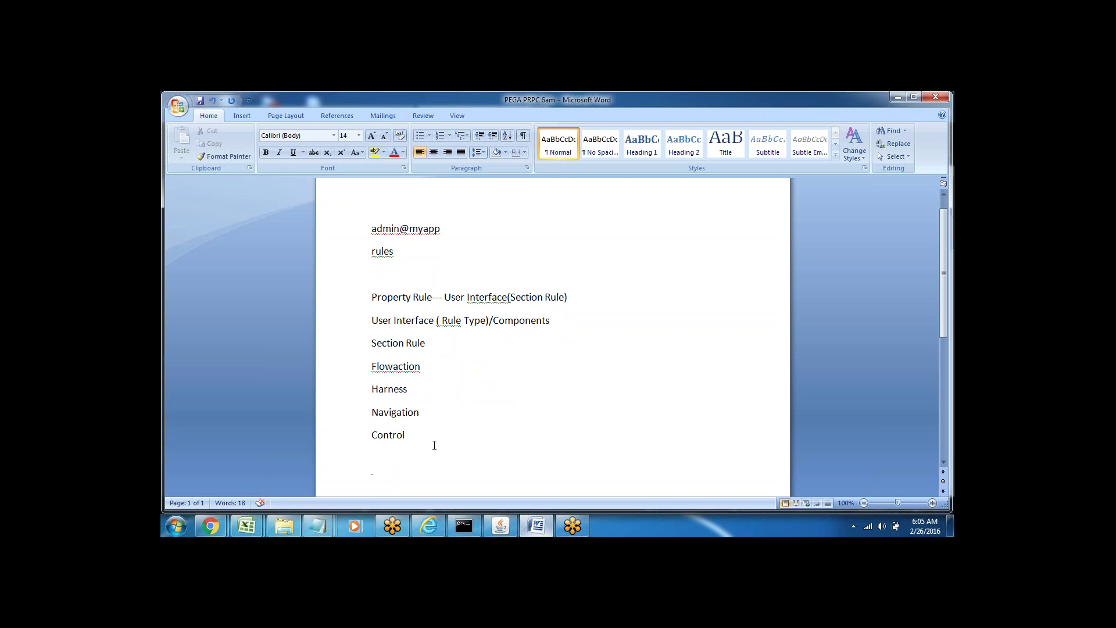
pyautogui.press('Return')
pyautogui.press('Return')
pyautogui.press('Return')
pyautogui.press('Return')
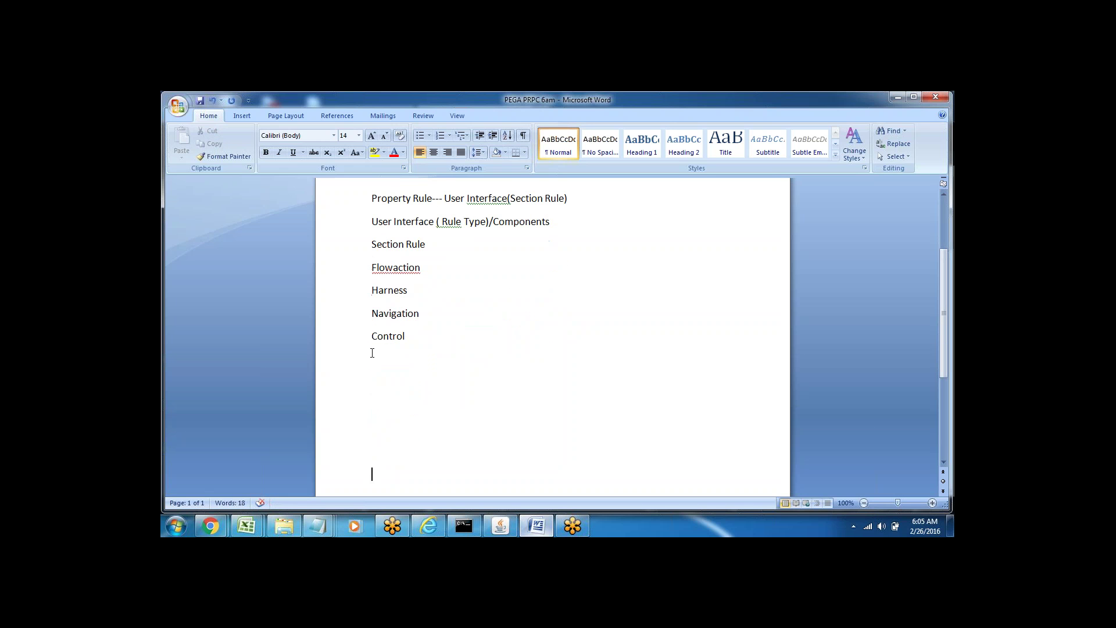
pyautogui.click(379, 381)
pyautogui.write('Section Rule-')
pyautogui.press('Return')
pyautogui.press('Return')
pyautogui.press('BackSpace')
pyautogui.write('Design')
pyautogui.moveTo(373, 381); pyautogui.dragTo(474, 384)
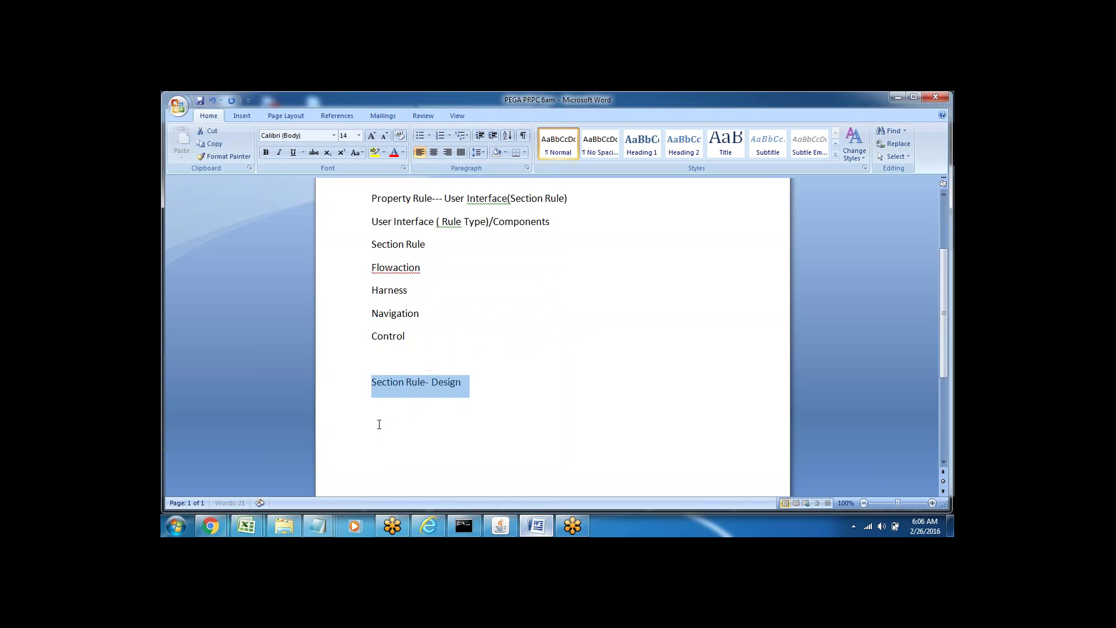
# Add the line "Default Controls & Layout" below the Section Rule design line, leaving a blank line between
pyautogui.click(375, 425)
pyautogui.write('Defa')
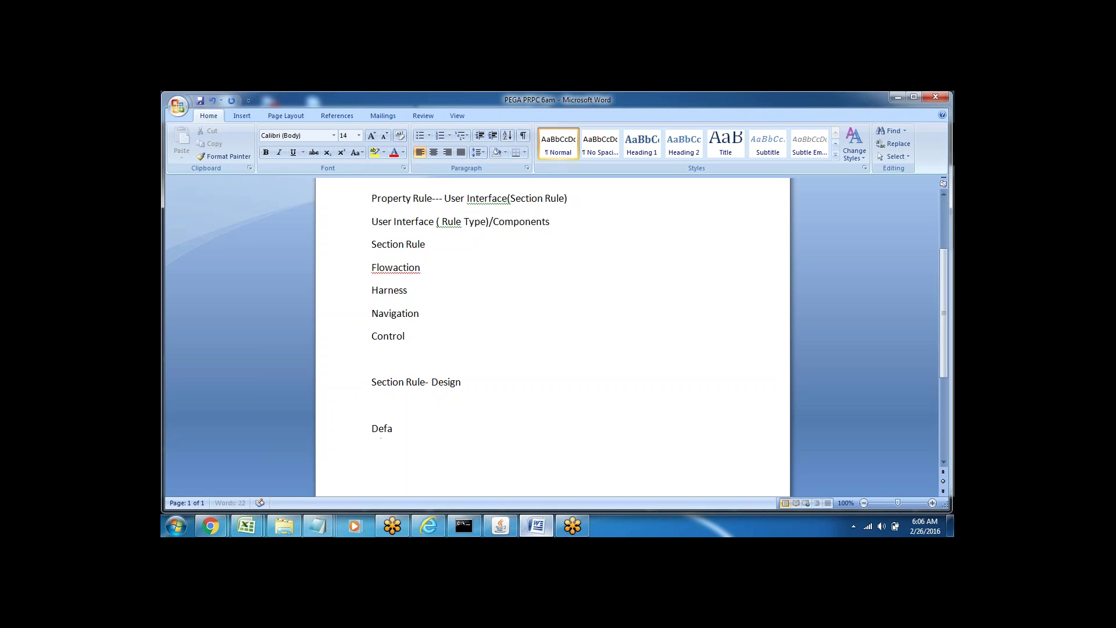
pyautogui.write('ult Controls & Layout')
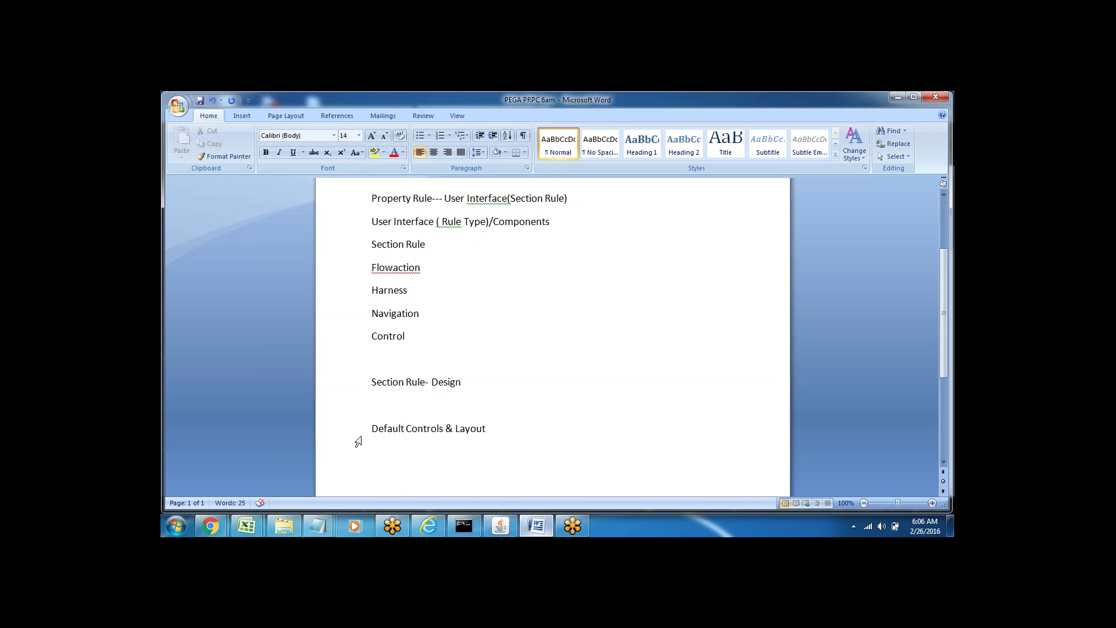
pyautogui.doubleClick(383, 428)
pyautogui.click(419, 451)
pyautogui.doubleClick(477, 429)
pyautogui.doubleClick(434, 429)
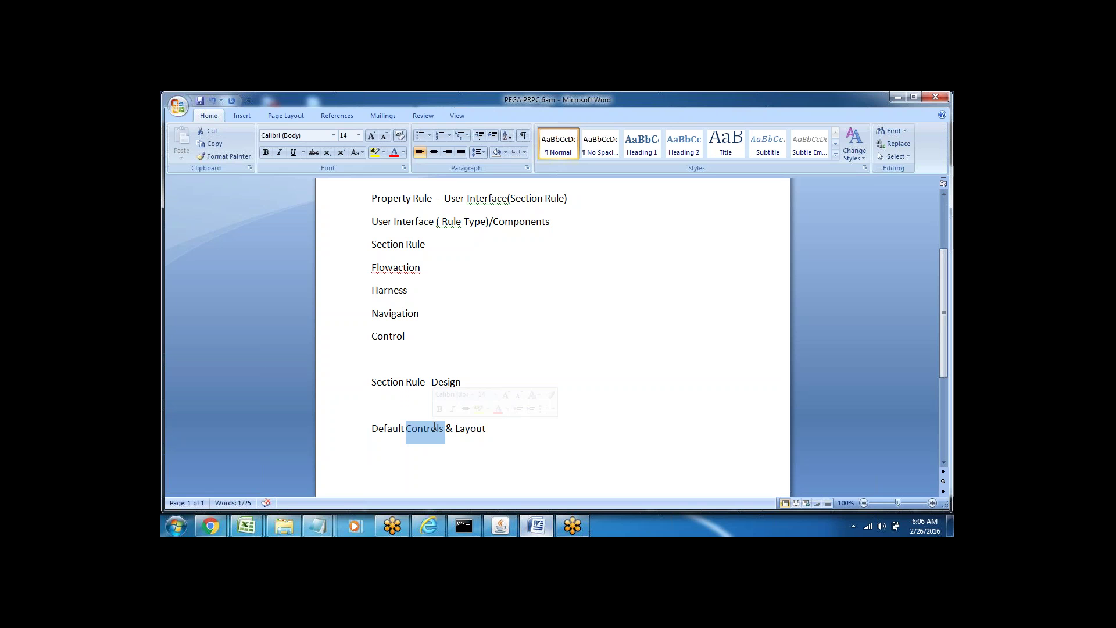
# Insert several blank lines below "Default Controls & Layout"
pyautogui.click(500, 430)
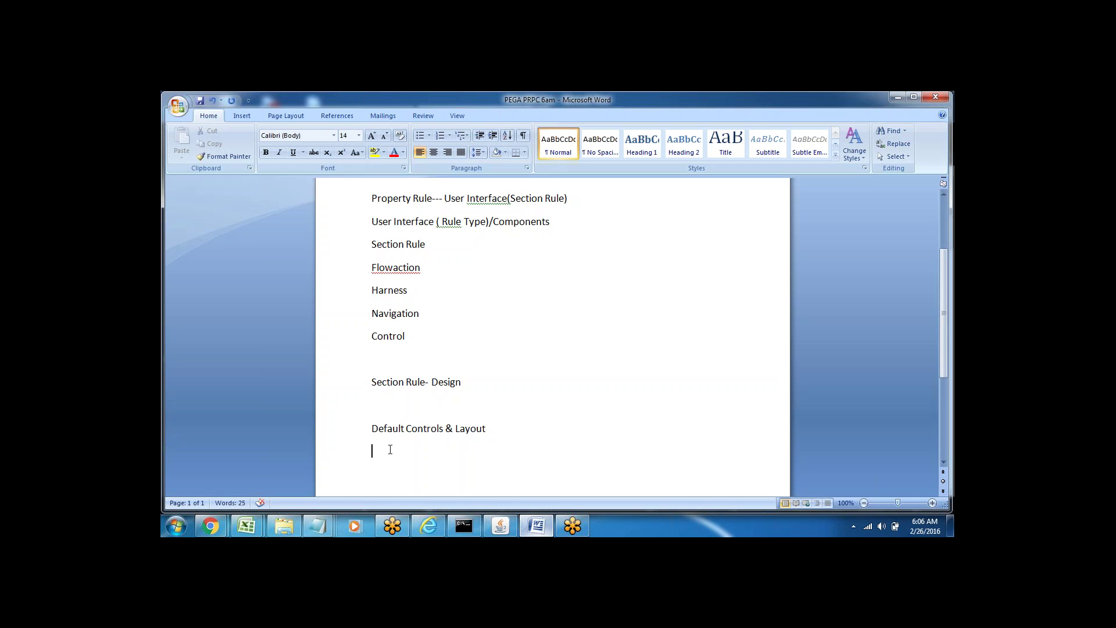
pyautogui.press('Return')
pyautogui.press('Return')
pyautogui.press('Return')
pyautogui.press('Return')
pyautogui.press('Return')
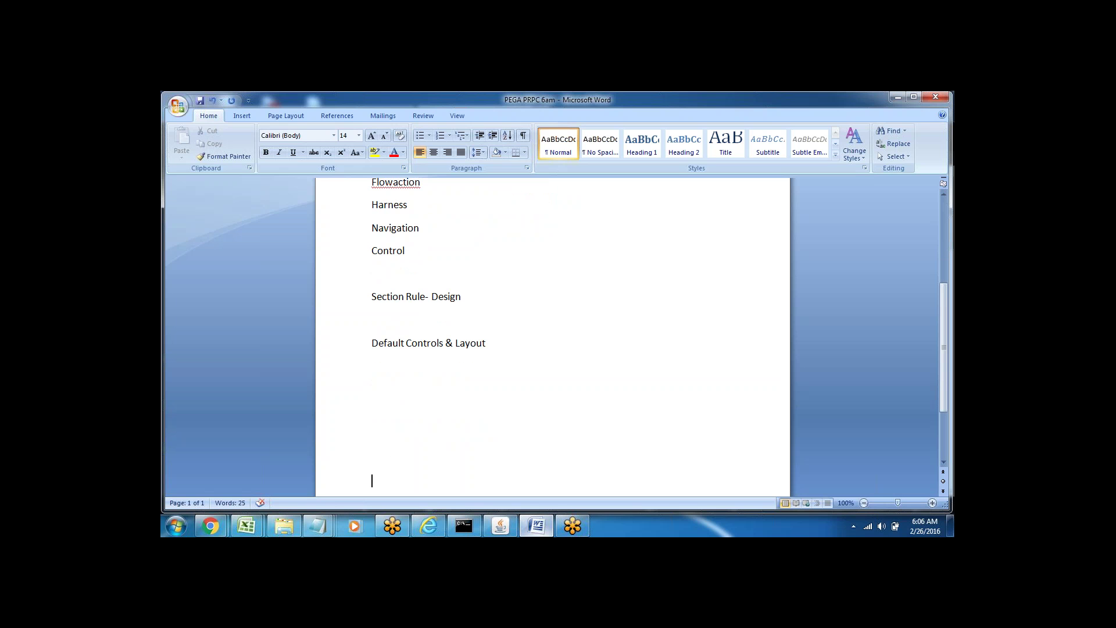
pyautogui.tripleClick(378, 296)
pyautogui.click(377, 320)
pyautogui.doubleClick(379, 297)
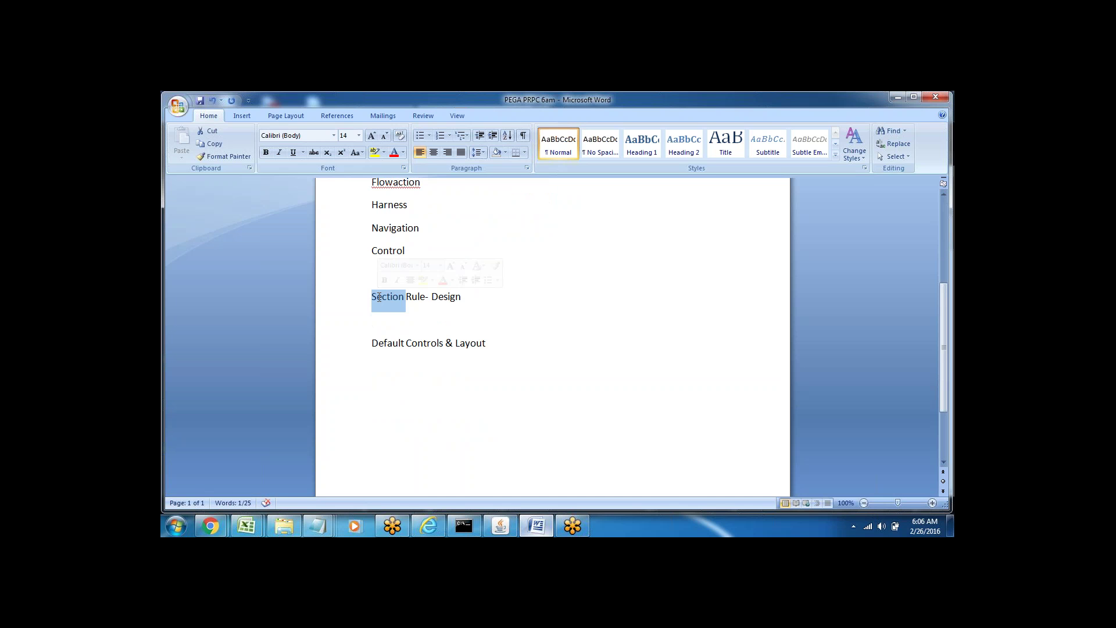
pyautogui.click(380, 326)
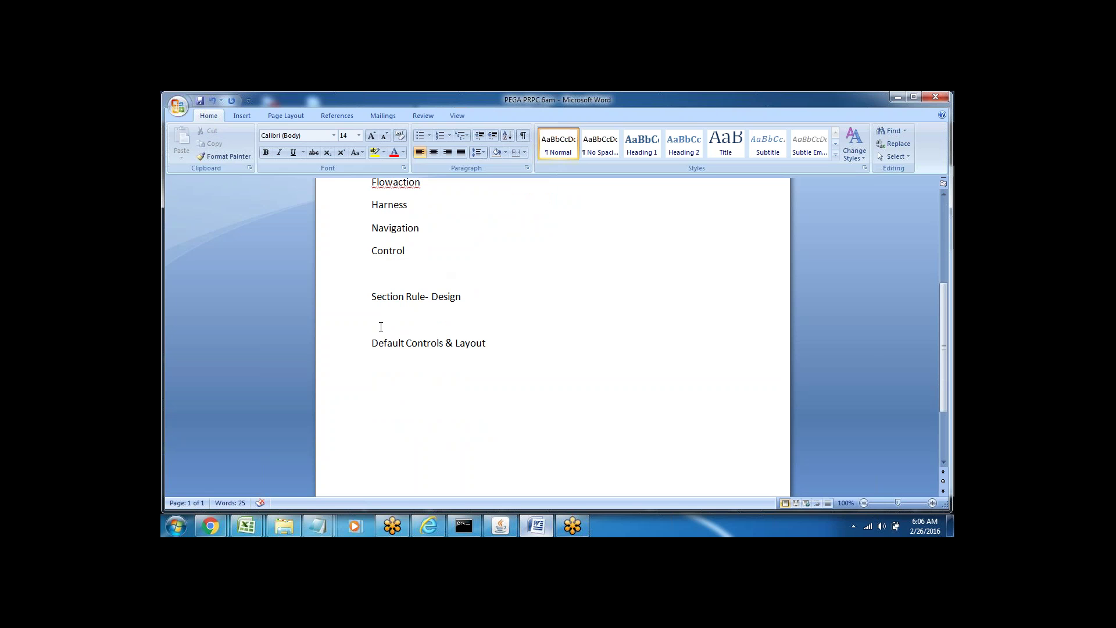
# Add the line "Layouts—" directly below "Default Controls & Layout", ending with a new empty line
pyautogui.doubleClick(471, 346)
pyautogui.click(498, 347)
pyautogui.press('Return')
pyautogui.write('Layput')
pyautogui.press('BackSpace')
pyautogui.press('BackSpace')
pyautogui.press('BackSpace')
pyautogui.write('outs--')
pyautogui.press('Return')
# Add "Dynamic ( Default)" as the first entry under the Layouts line, followed by a new line
pyautogui.write('Dynamic')
pyautogui.doubleClick(389, 366)
pyautogui.click(424, 388)
pyautogui.write('( Default')
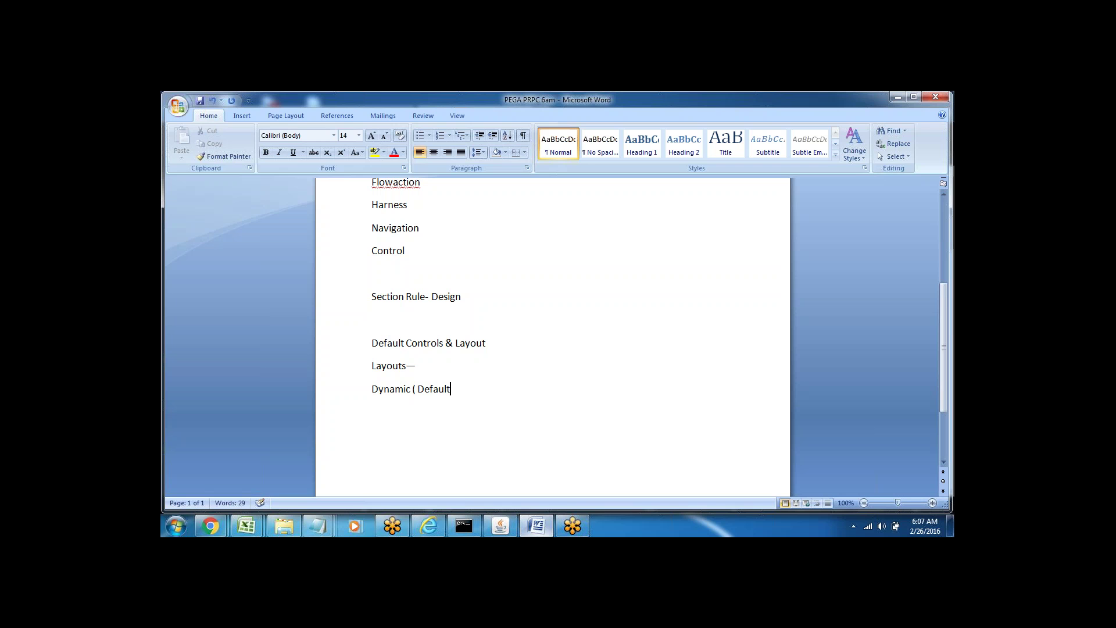
pyautogui.write(')')
pyautogui.press('Return')
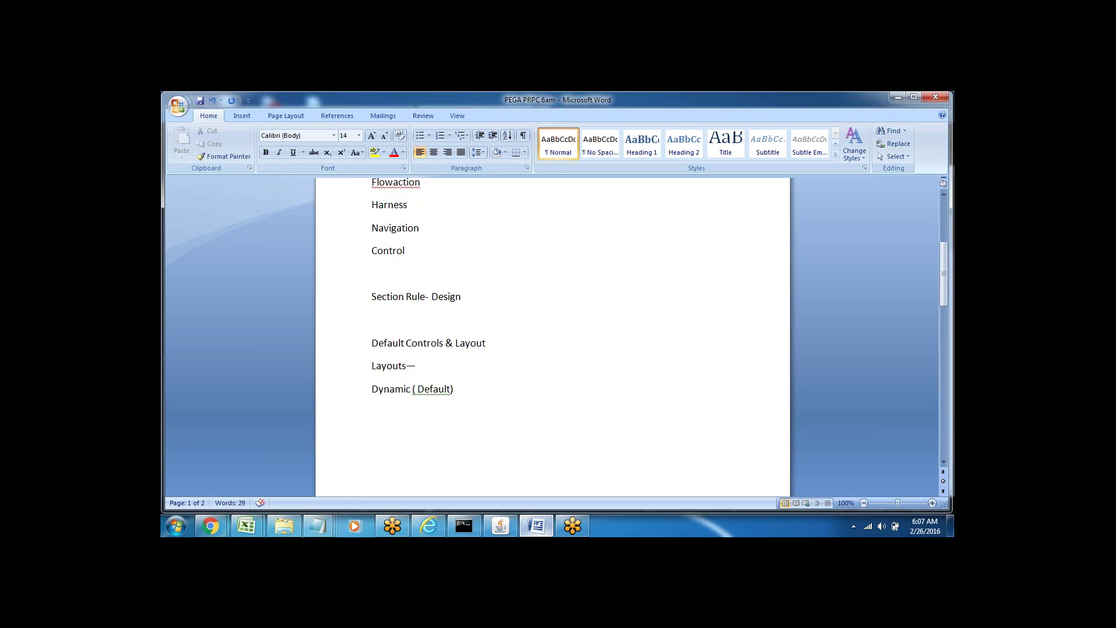
# List Smart, Freeform, Repeating, Column and Tabbed on separate lines below the Dynamic entry
pyautogui.write('Smart')
pyautogui.press('Return')
pyautogui.write('Freeform')
pyautogui.press('Return')
pyautogui.write('Repeating')
pyautogui.press('Return')
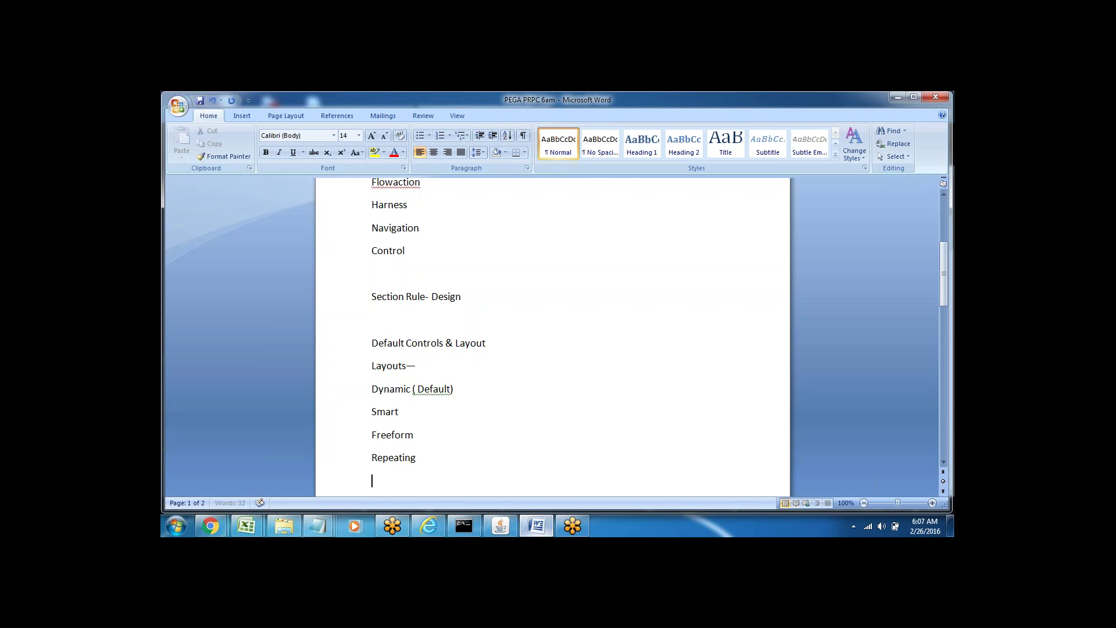
pyautogui.write('Column')
pyautogui.press('Return')
pyautogui.write('Tabbed')
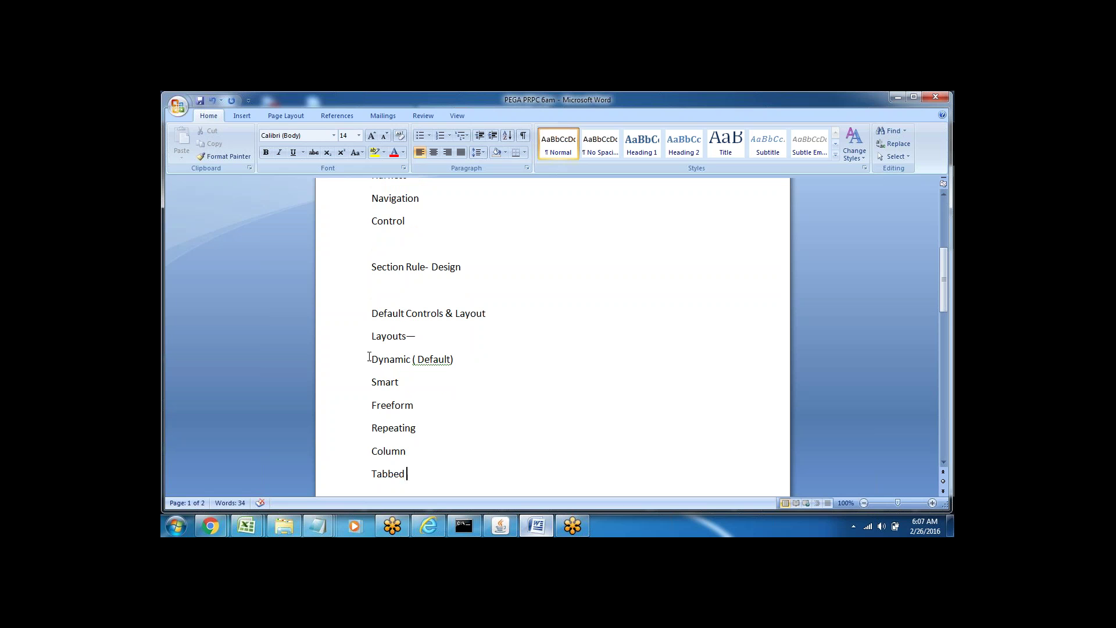
# Review the list of layout types, highlighting the Layouts heading and the Dynamic and Smart entries
pyautogui.moveTo(370, 358); pyautogui.dragTo(430, 472)
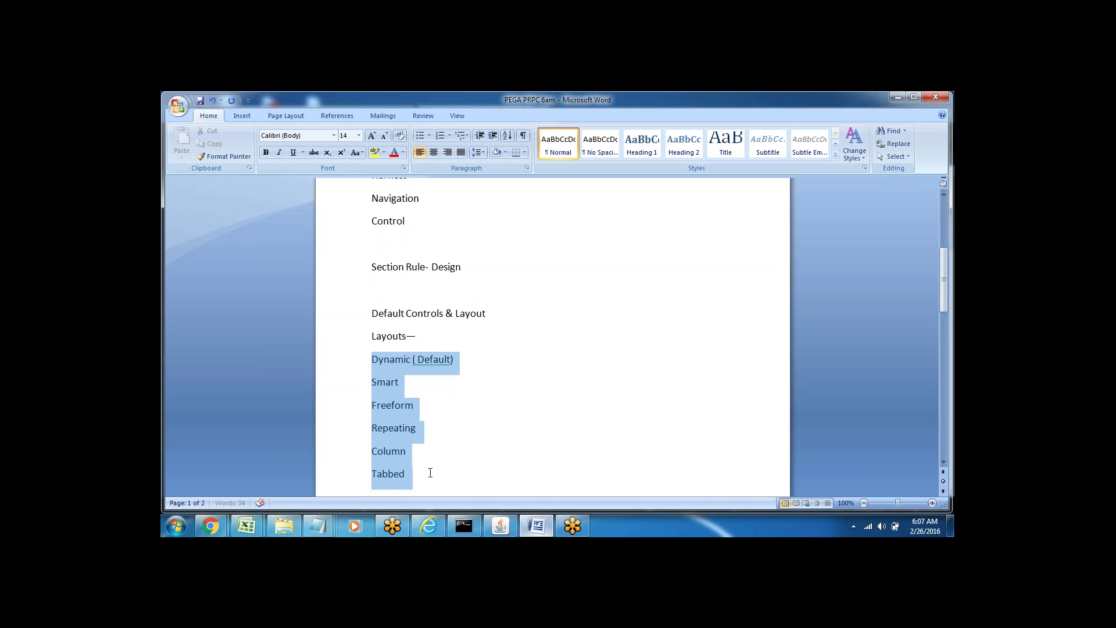
pyautogui.click(463, 375)
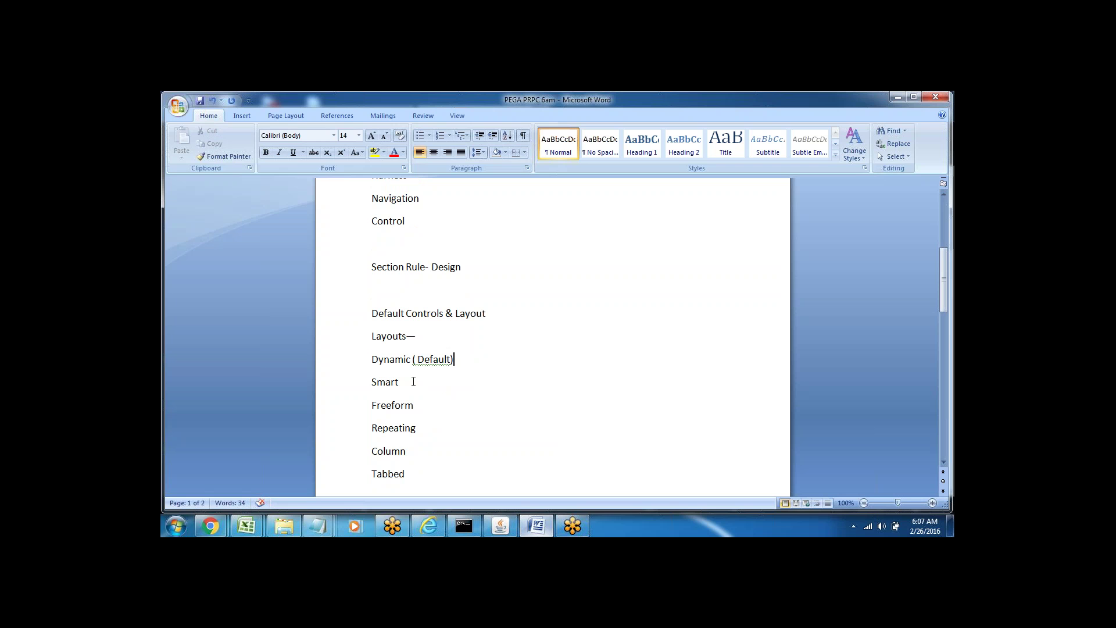
pyautogui.click(407, 326)
pyautogui.doubleClick(391, 337)
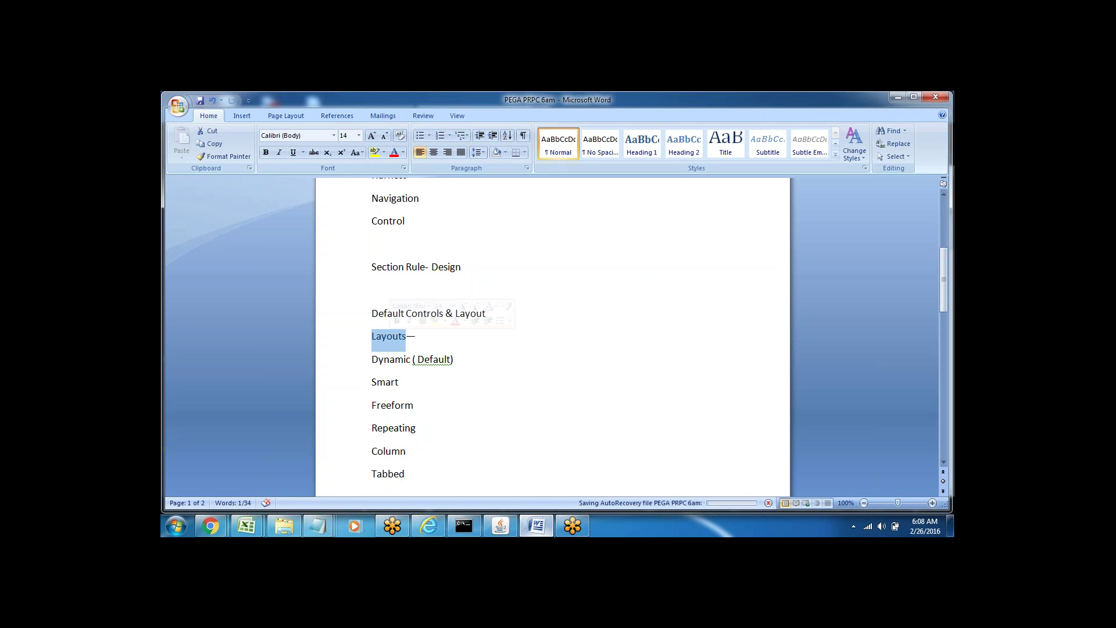
pyautogui.click(401, 363)
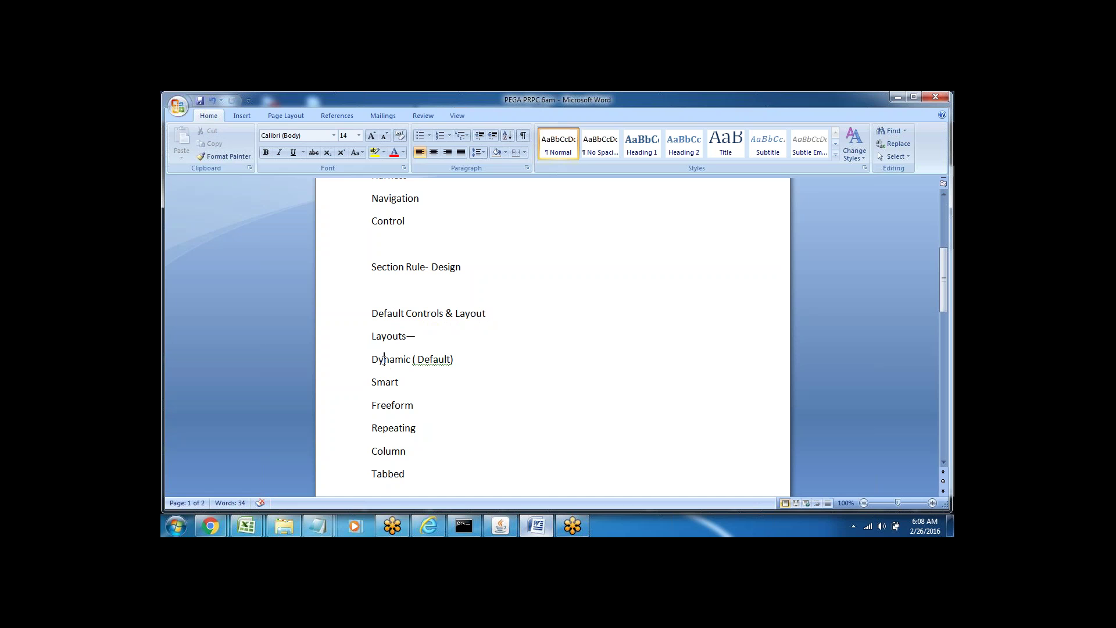
pyautogui.tripleClick(384, 359)
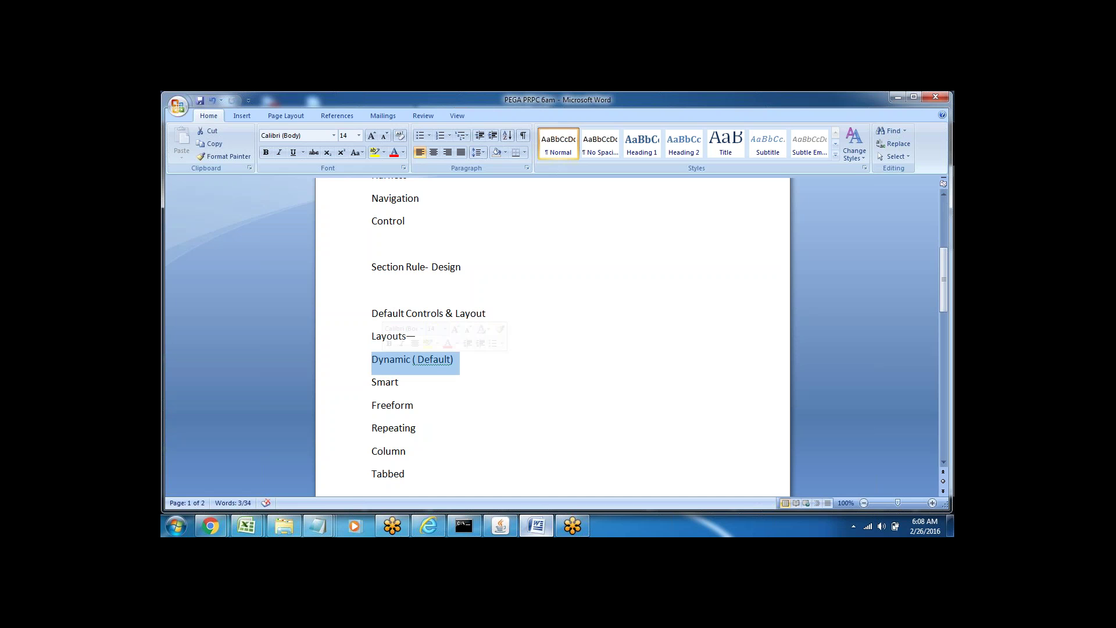
pyautogui.click(399, 382)
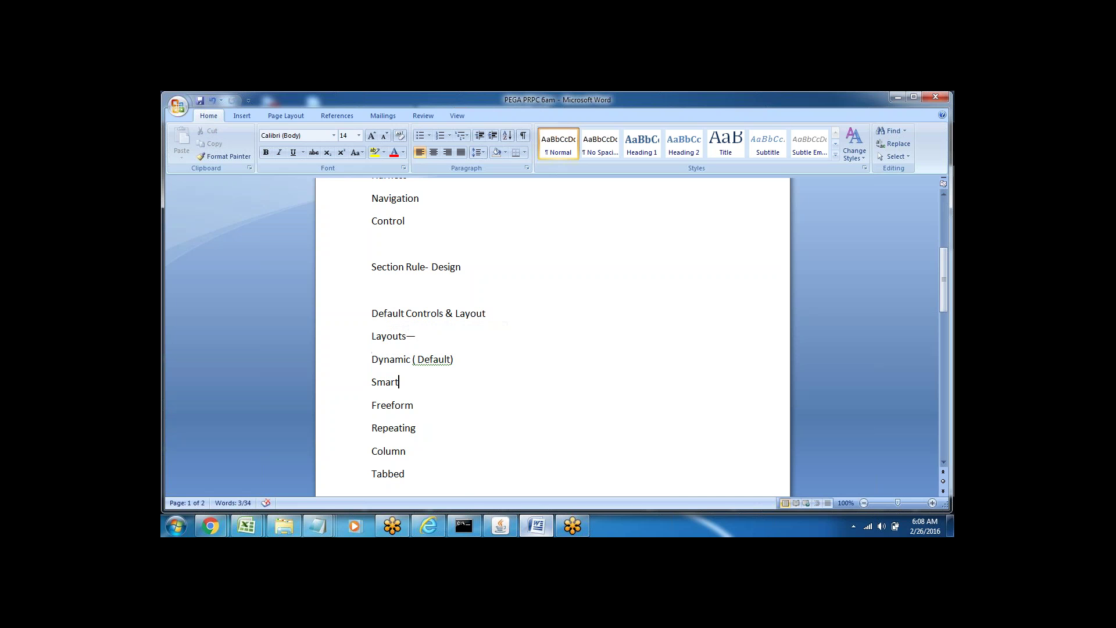
pyautogui.tripleClick(387, 362)
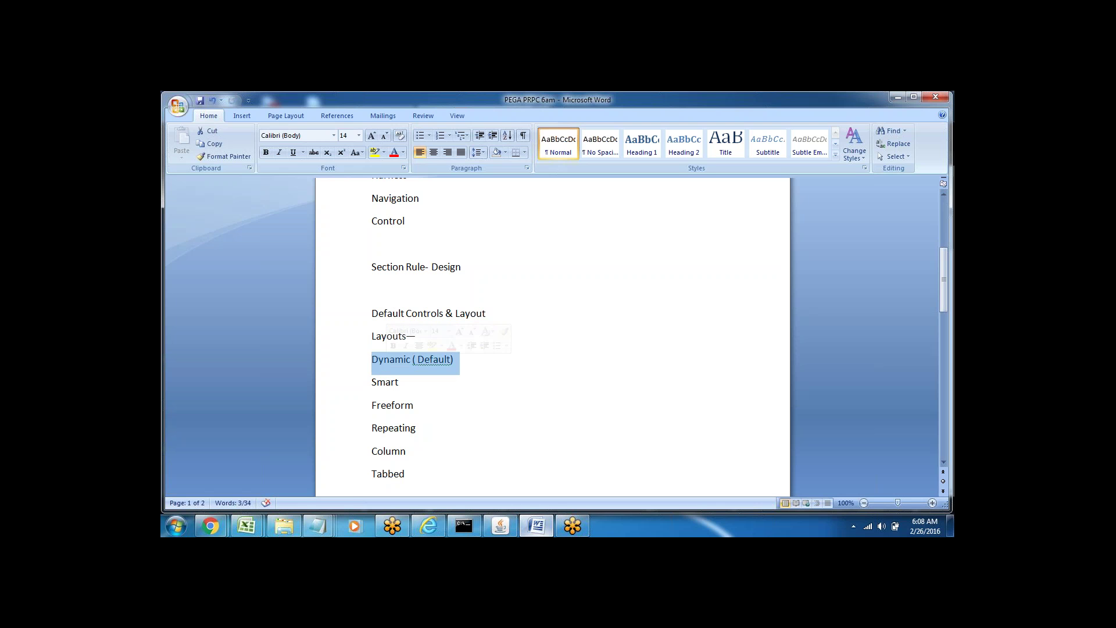
pyautogui.tripleClick(384, 383)
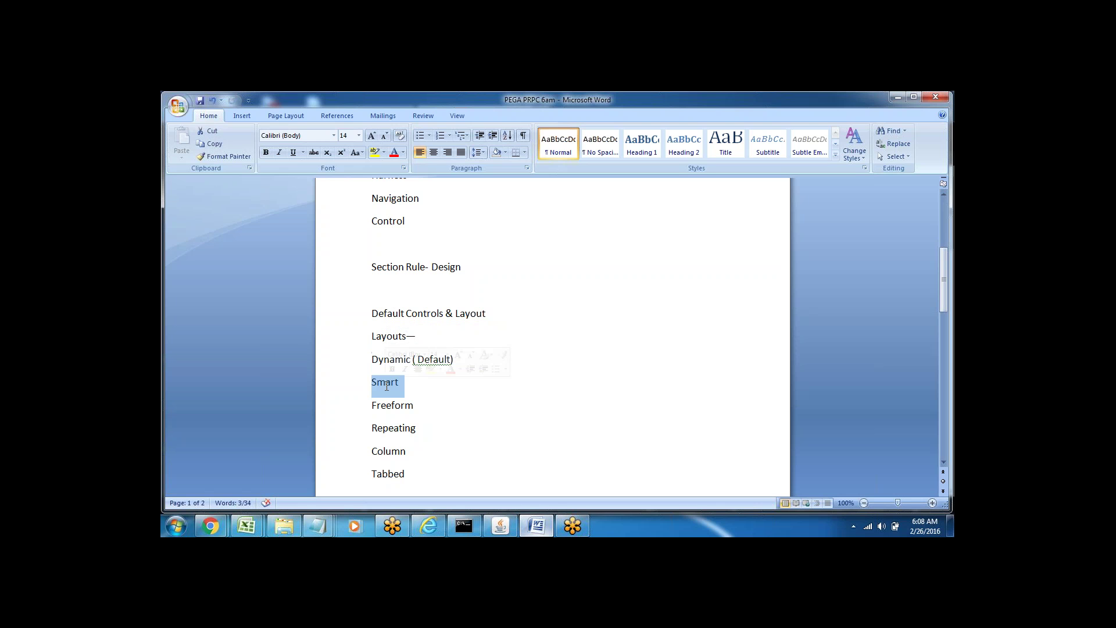
pyautogui.click(421, 397)
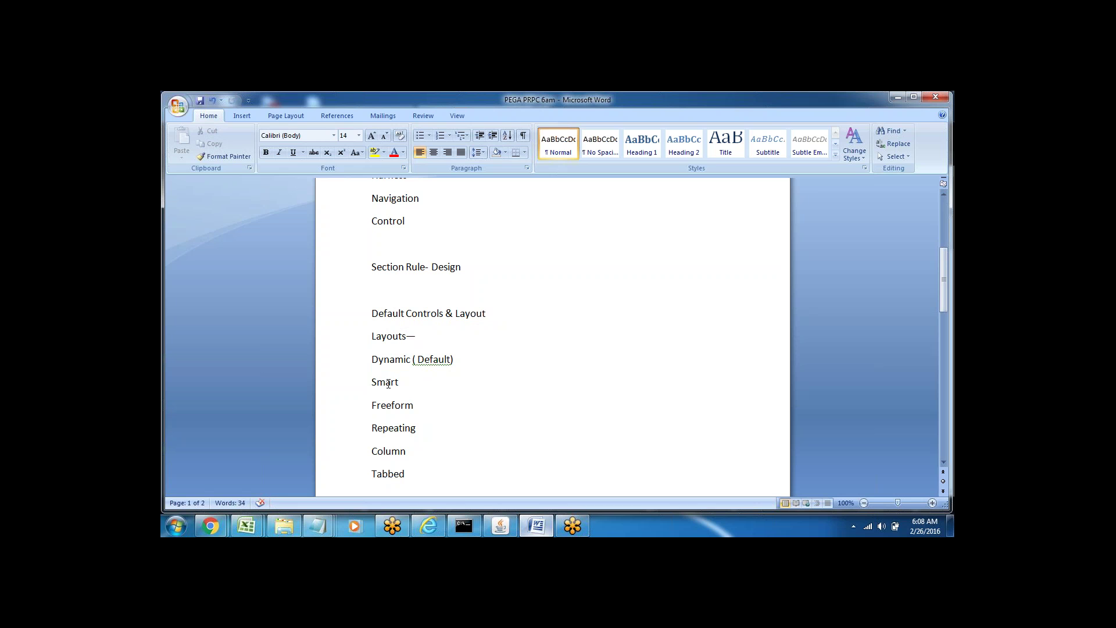
pyautogui.tripleClick(388, 384)
pyautogui.click(418, 394)
pyautogui.tripleClick(390, 384)
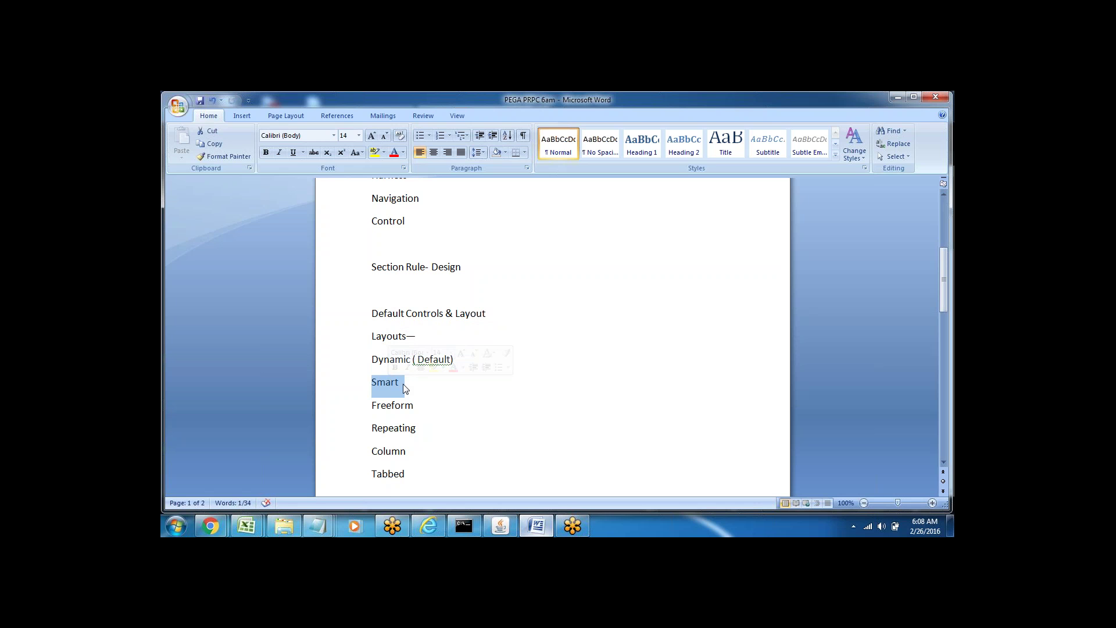
pyautogui.click(390, 383)
# Append a hyphen to the Freeform and Repeating entries in the layout list
pyautogui.click(418, 406)
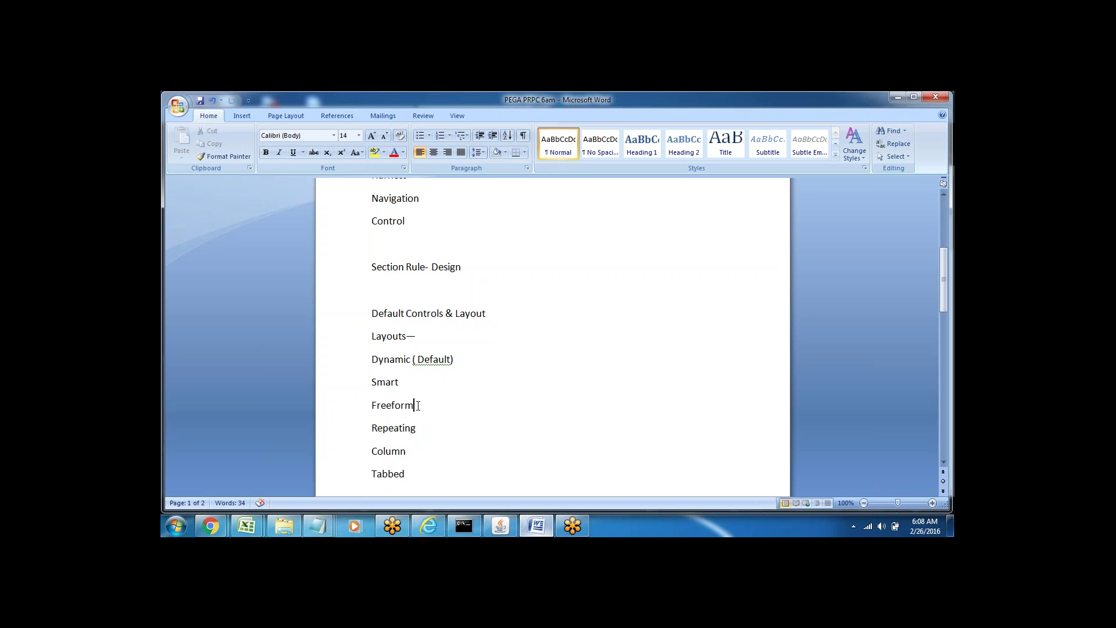
pyautogui.write('-')
pyautogui.doubleClick(394, 405)
pyautogui.click(424, 432)
pyautogui.write('-')
# Review the layout entries from Layouts to Tabbed and the word Controls in "Default Controls & Layout", highlighting each
pyautogui.doubleClick(391, 432)
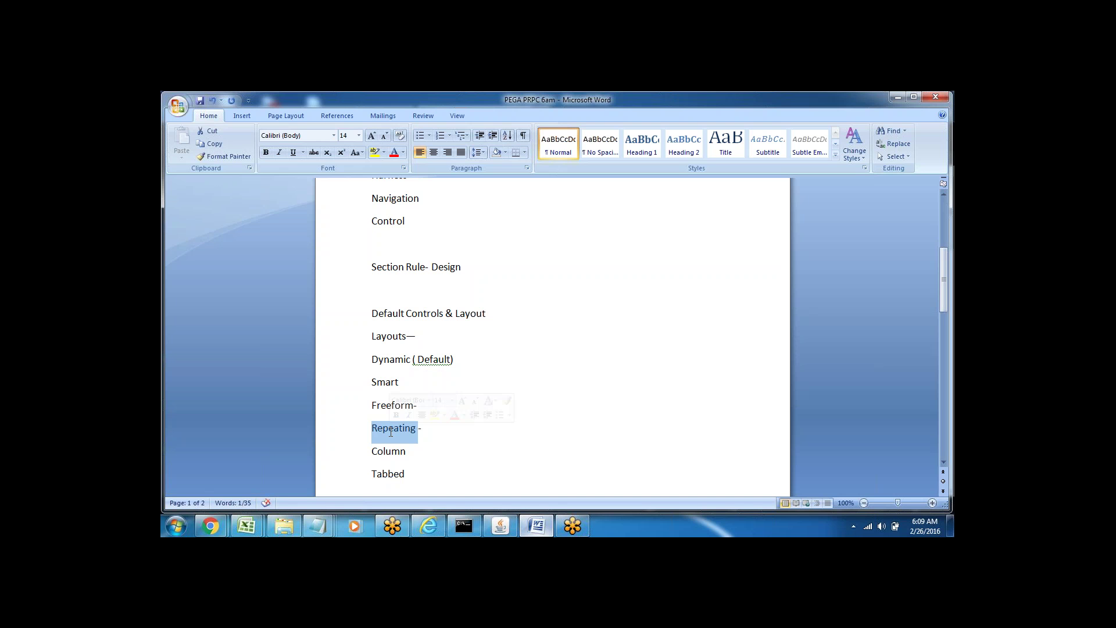
pyautogui.click(406, 474)
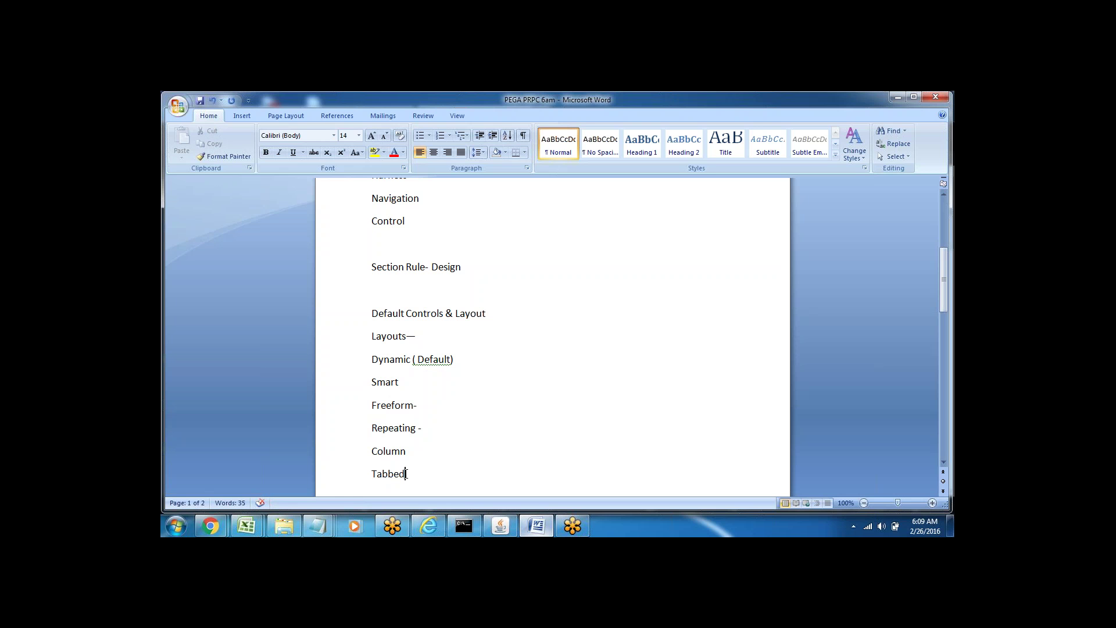
pyautogui.doubleClick(389, 473)
pyautogui.moveTo(370, 313); pyautogui.dragTo(434, 472)
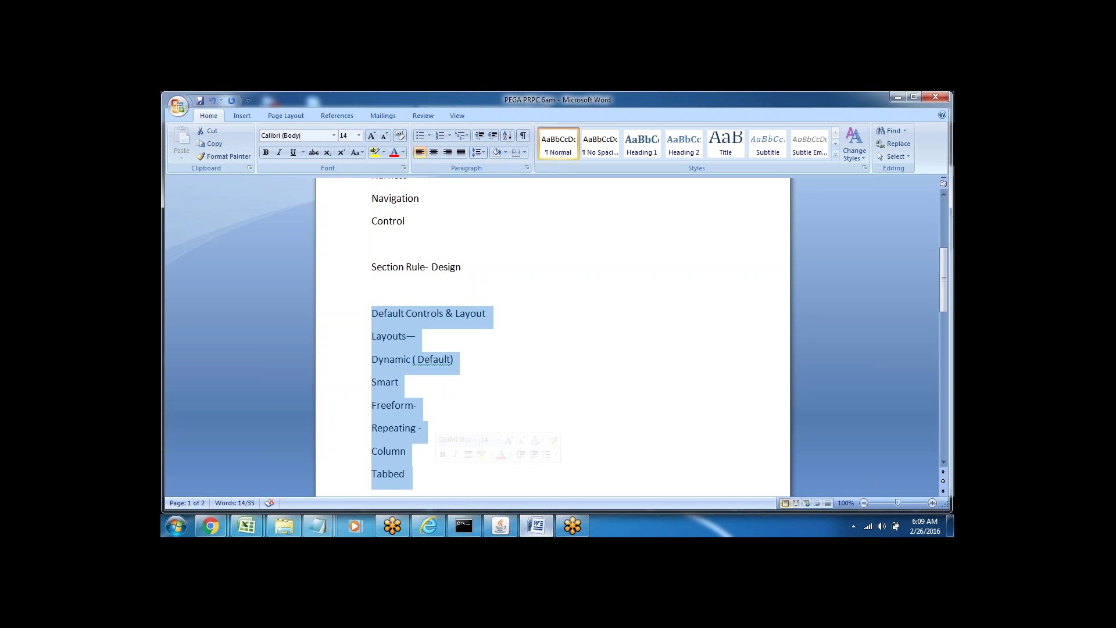
pyautogui.click(430, 470)
pyautogui.click(352, 345)
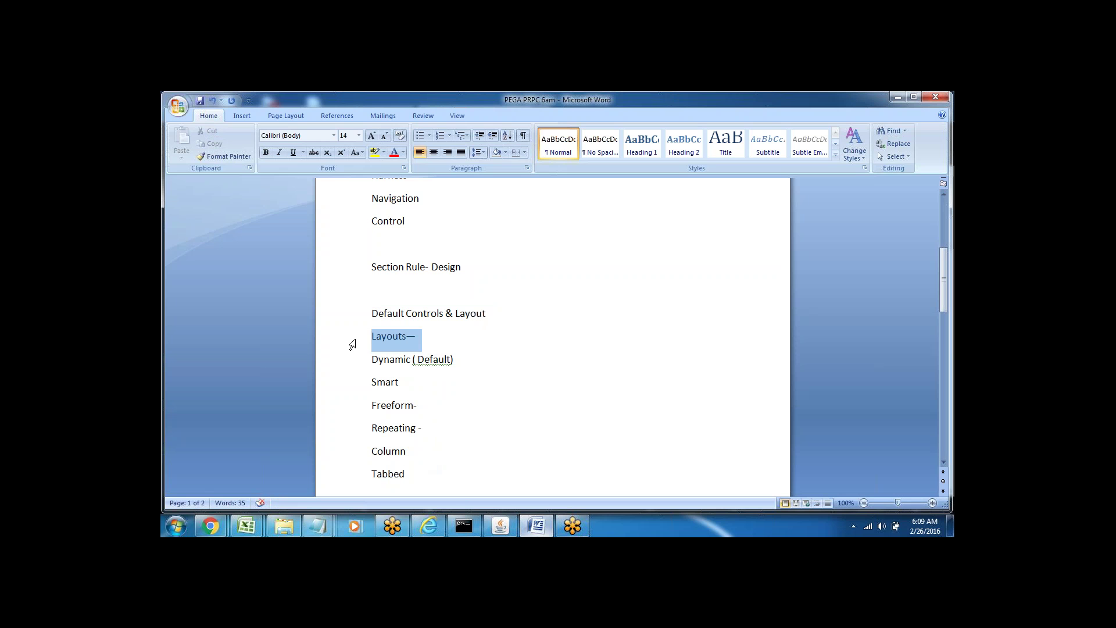
pyautogui.click(353, 363)
pyautogui.click(354, 383)
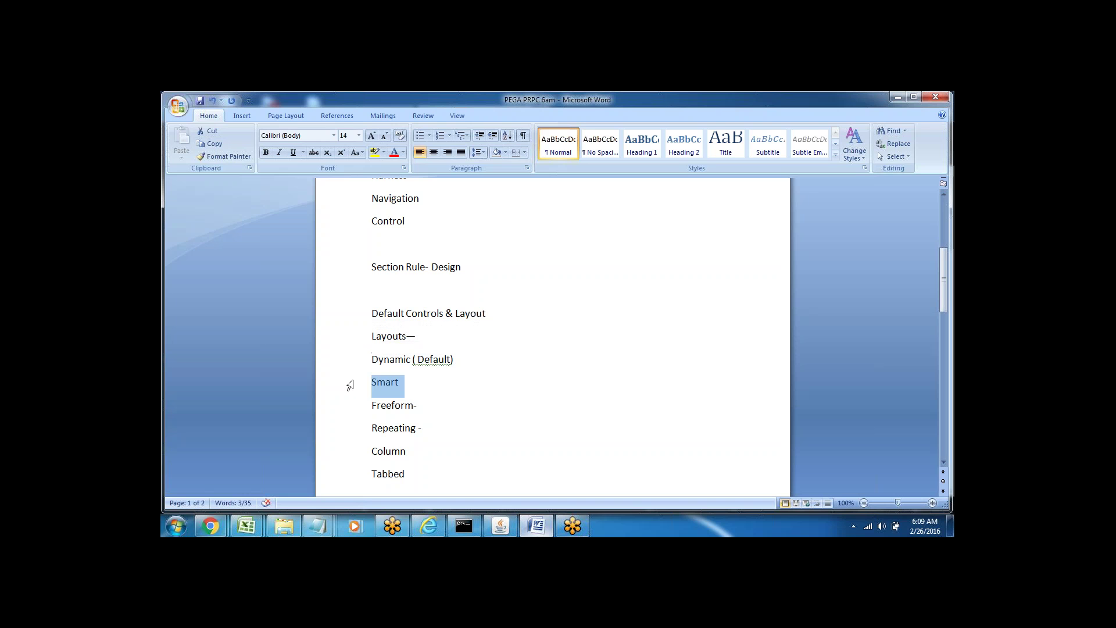
pyautogui.click(352, 408)
pyautogui.click(356, 430)
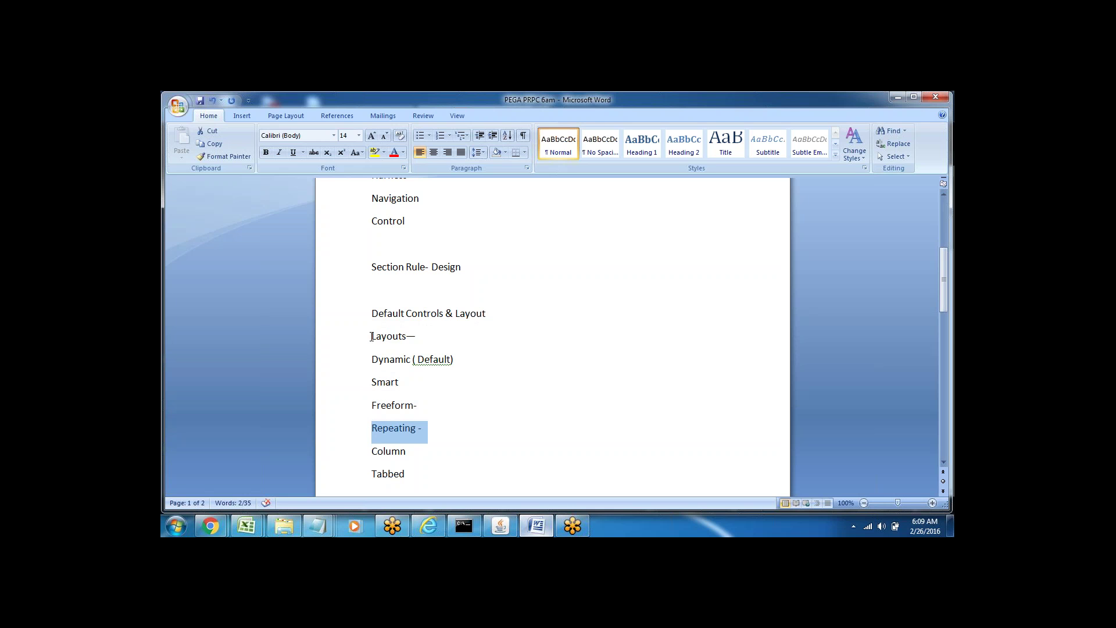
pyautogui.moveTo(372, 336); pyautogui.dragTo(433, 472)
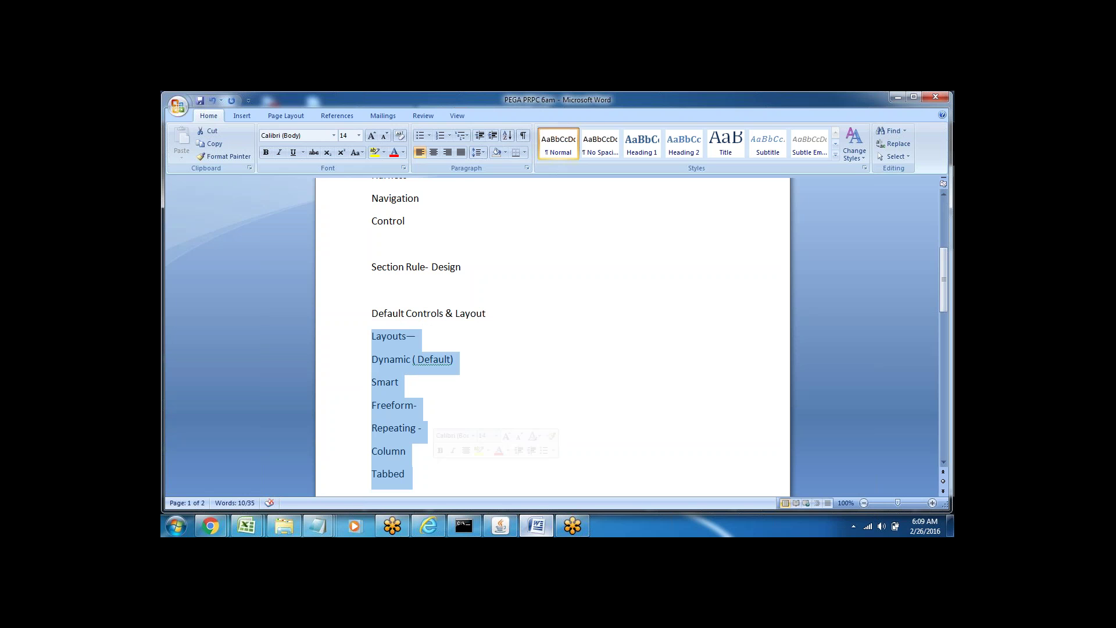
pyautogui.doubleClick(428, 314)
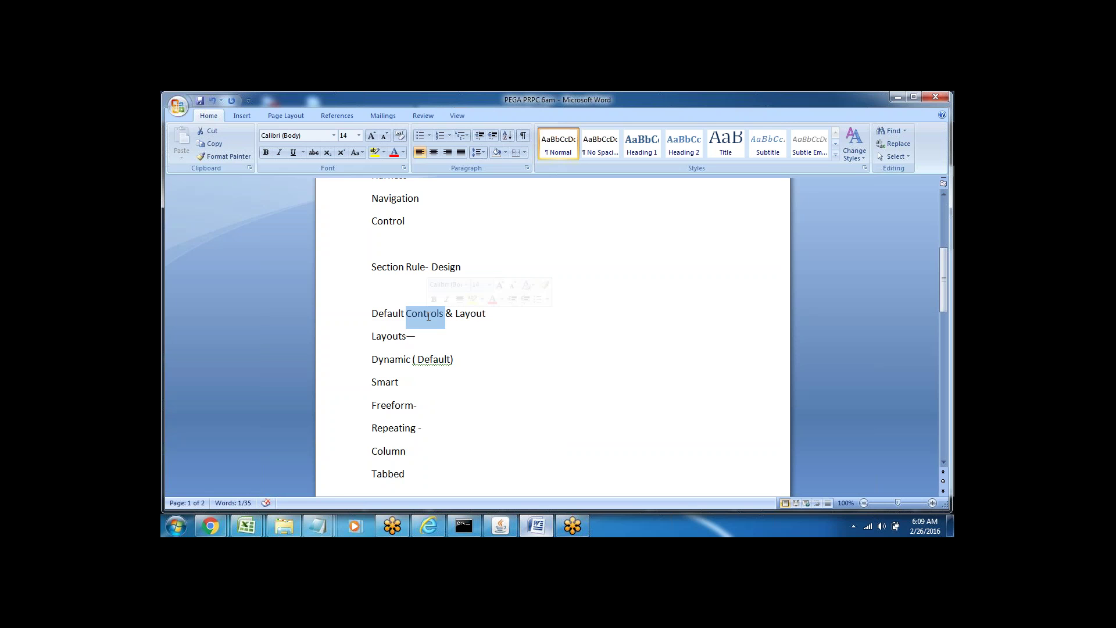
pyautogui.click(427, 316)
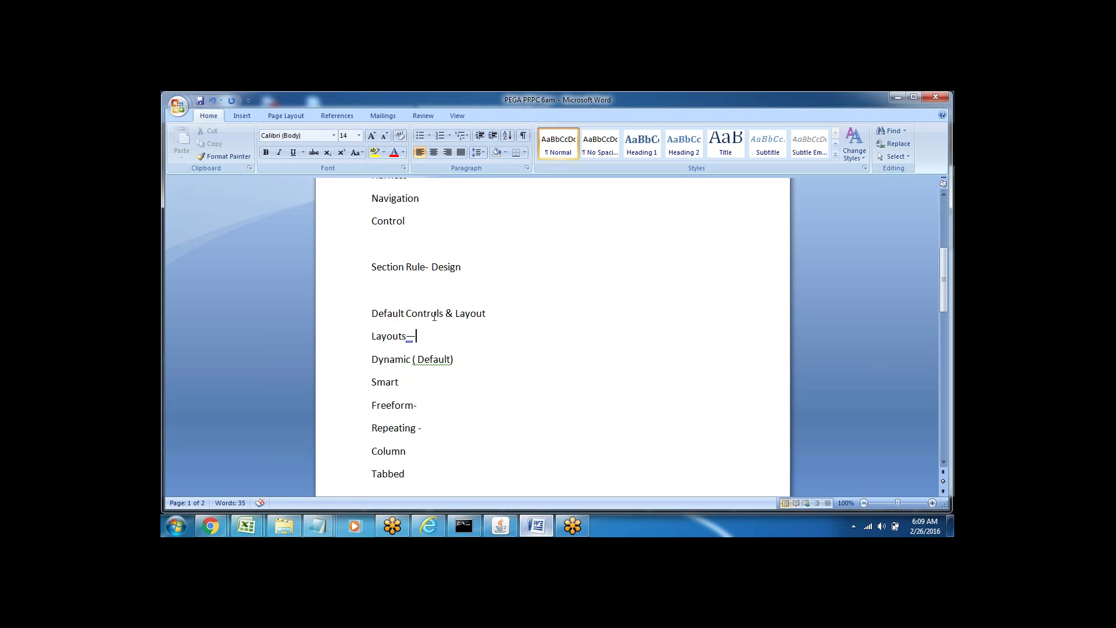
pyautogui.doubleClick(423, 314)
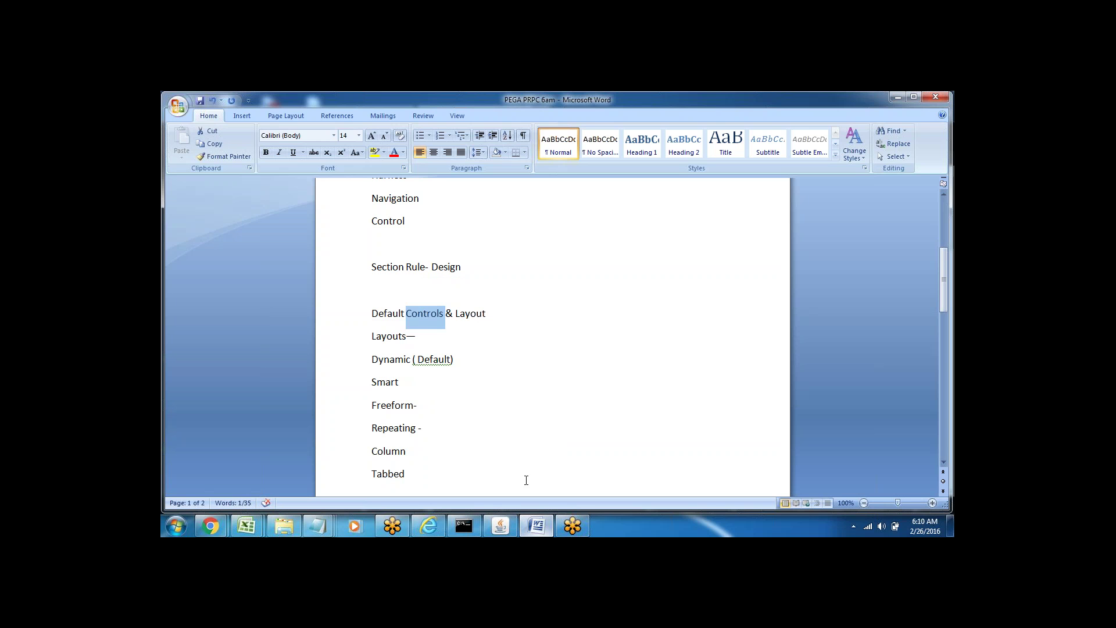
# Switch to Pega Designer Studio and start creating a User Interface Section rule for the Sample class
pyautogui.click(429, 526)
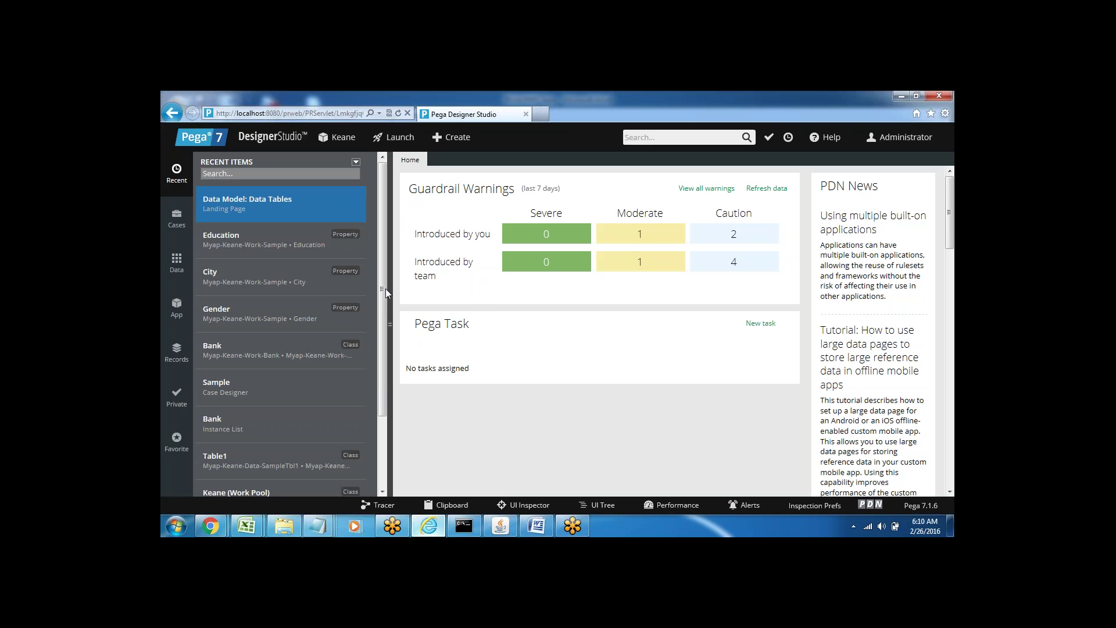
pyautogui.click(174, 317)
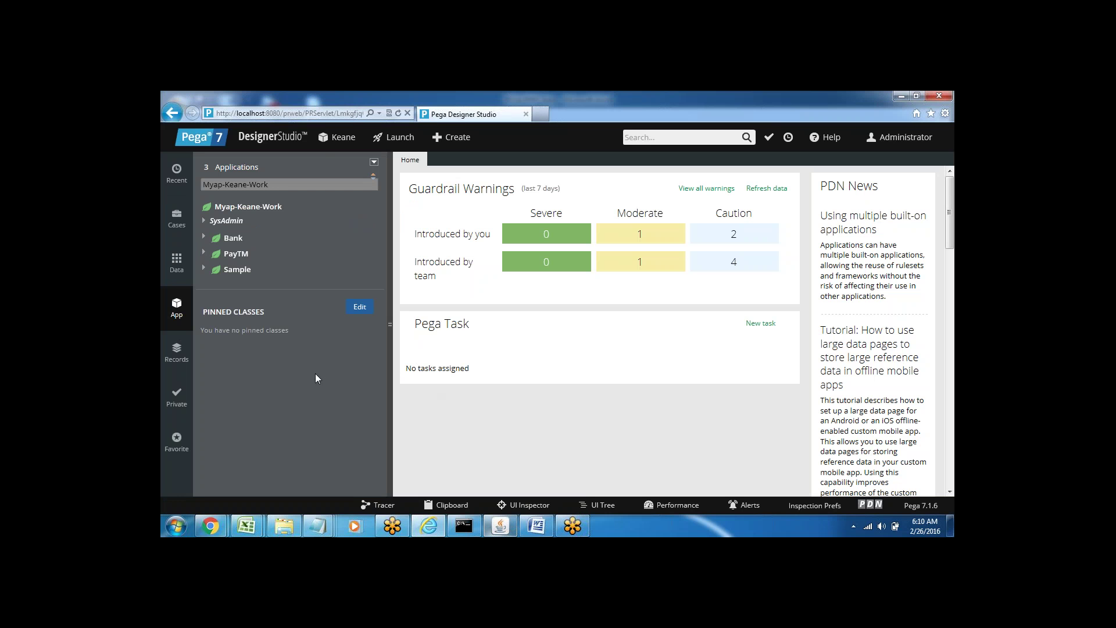
pyautogui.rightClick(230, 278)
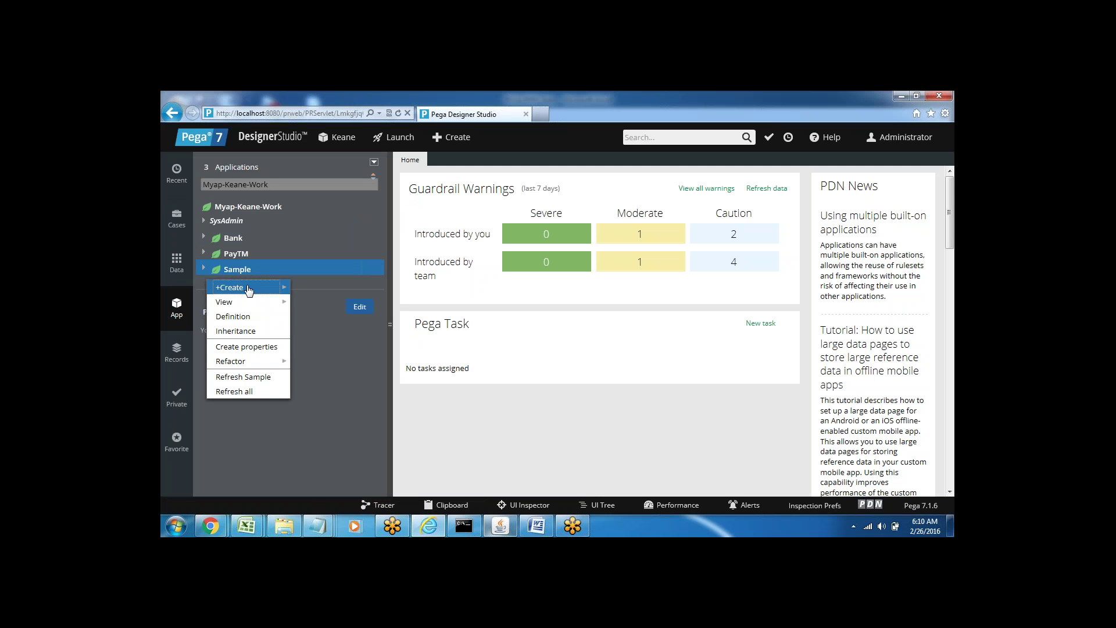
pyautogui.moveTo(258, 289)
pyautogui.moveTo(321, 293)
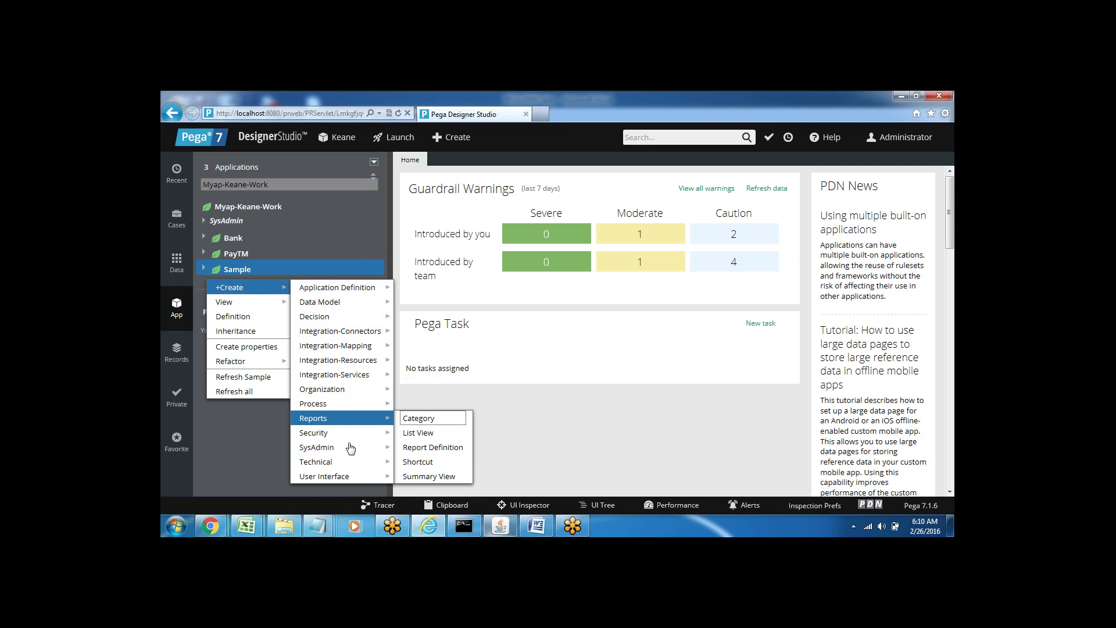
pyautogui.moveTo(347, 481)
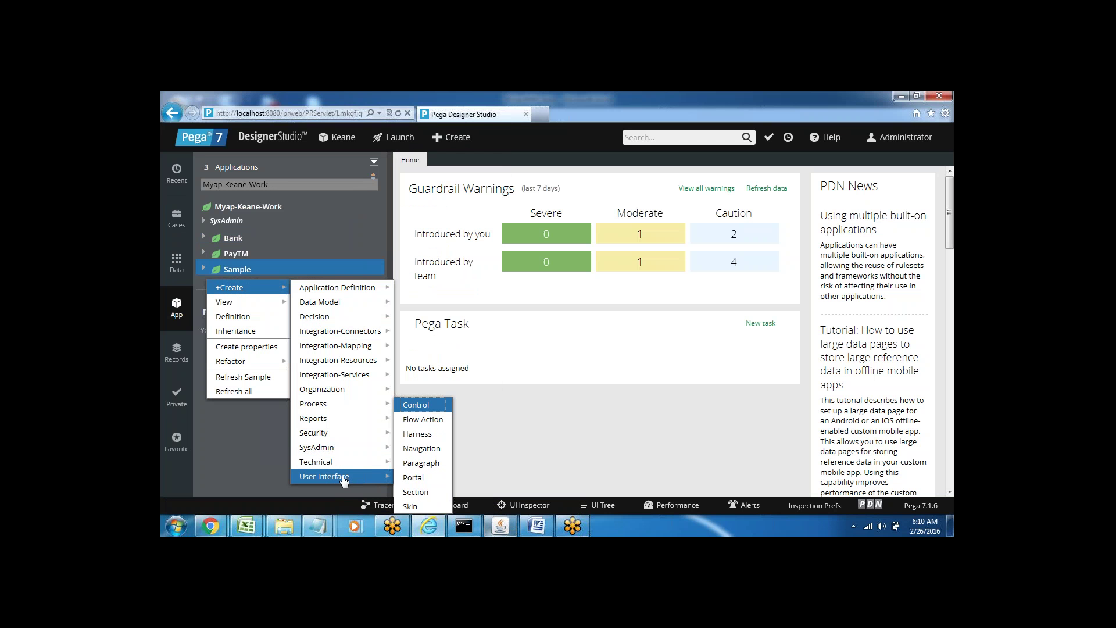
pyautogui.click(426, 494)
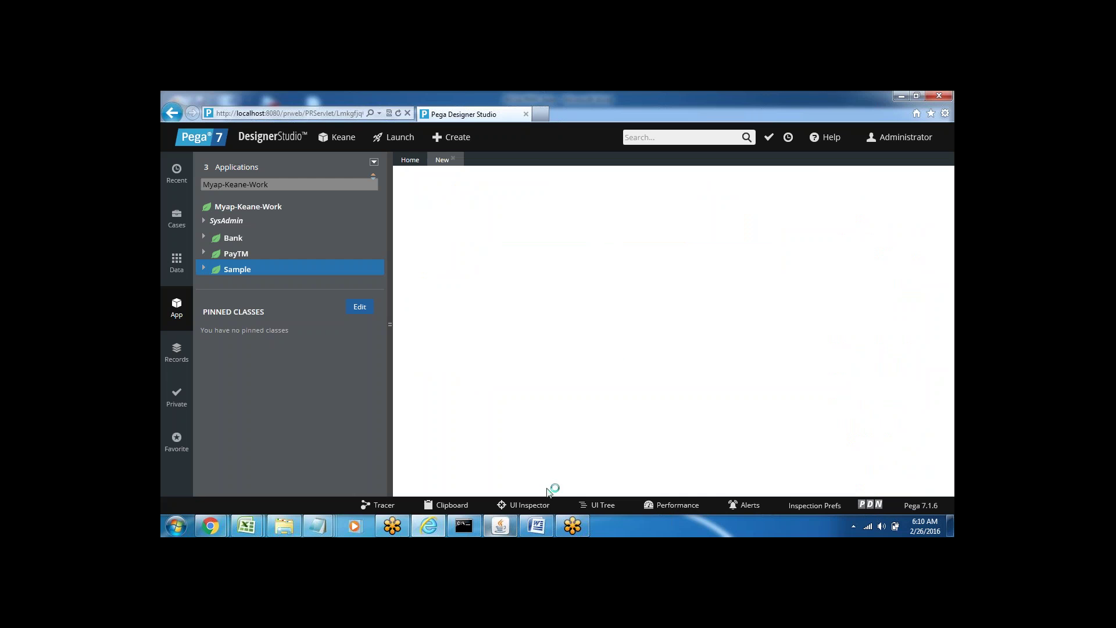
# Glance at the Word notes, return to the new section form, label it Sample_Sec, and create and open it
pyautogui.click(536, 526)
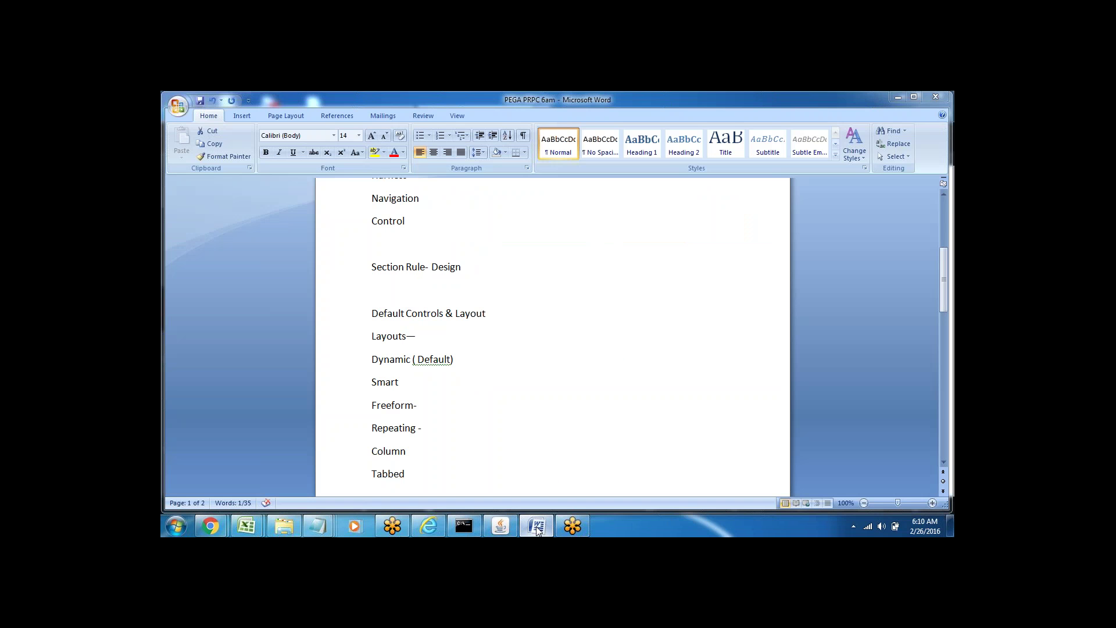
pyautogui.click(537, 527)
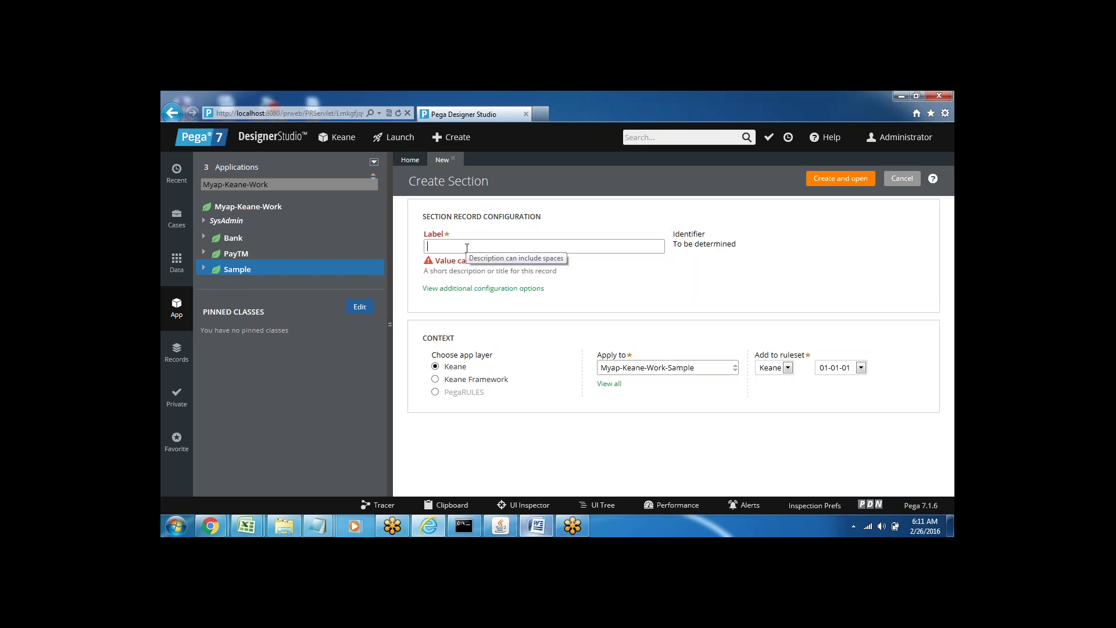
pyautogui.write('Sample_Sec')
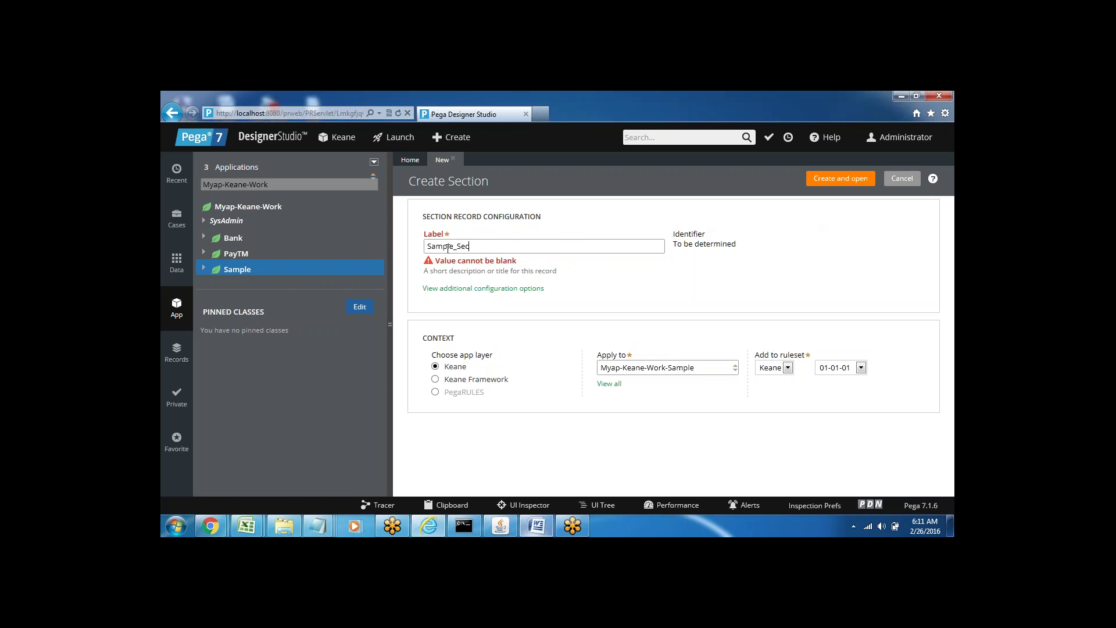
pyautogui.click(839, 182)
pyautogui.click(839, 180)
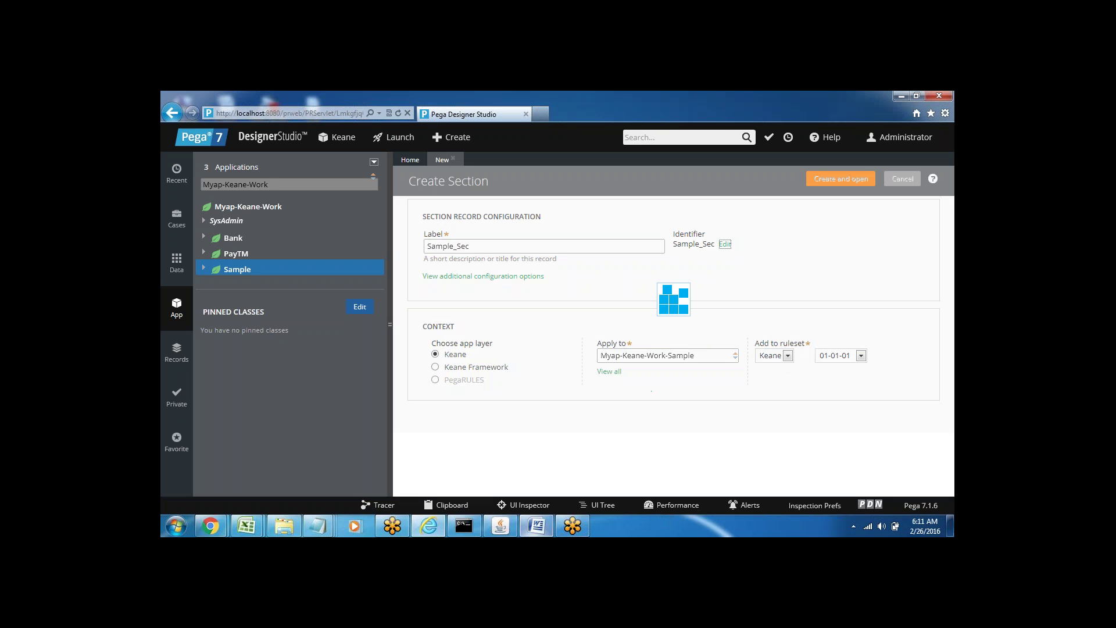
# Switch to the Word notes and add the line "Property—Rule-Obj-Property" below "Section Rule- Design", highlighting the rule class name
pyautogui.click(537, 526)
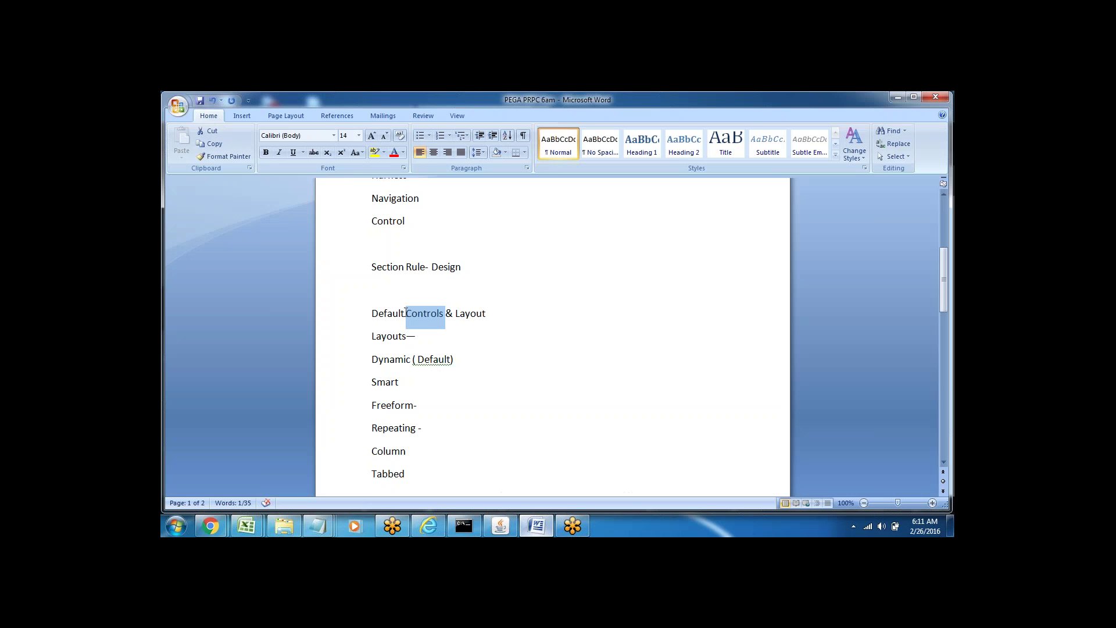
pyautogui.click(414, 290)
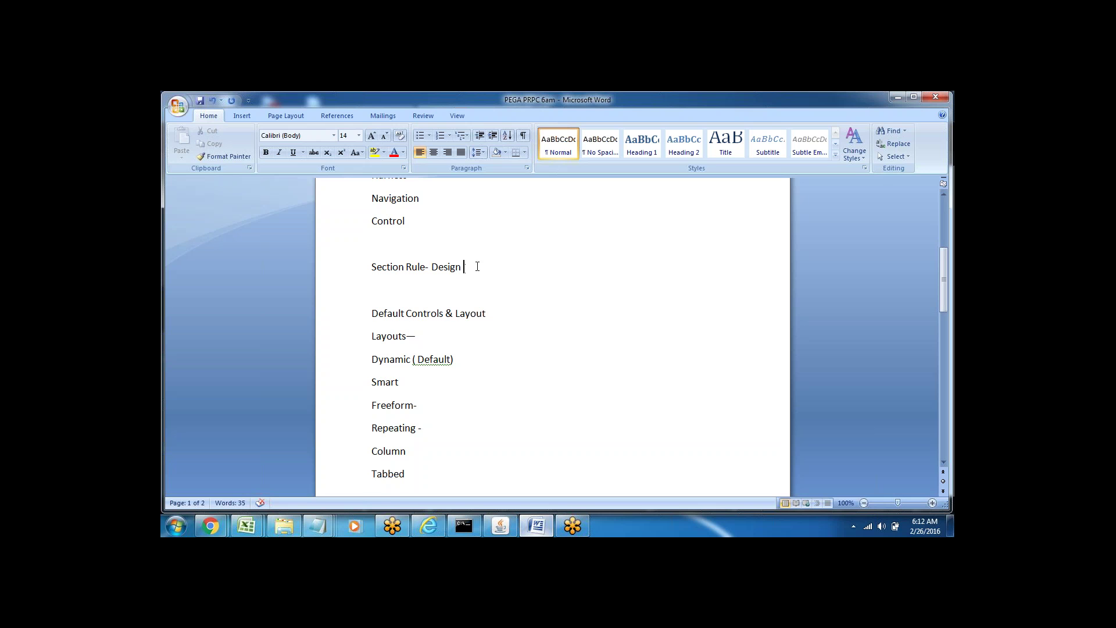
pyautogui.press('Return')
pyautogui.press('Return')
pyautogui.press('Return')
pyautogui.write('Pr')
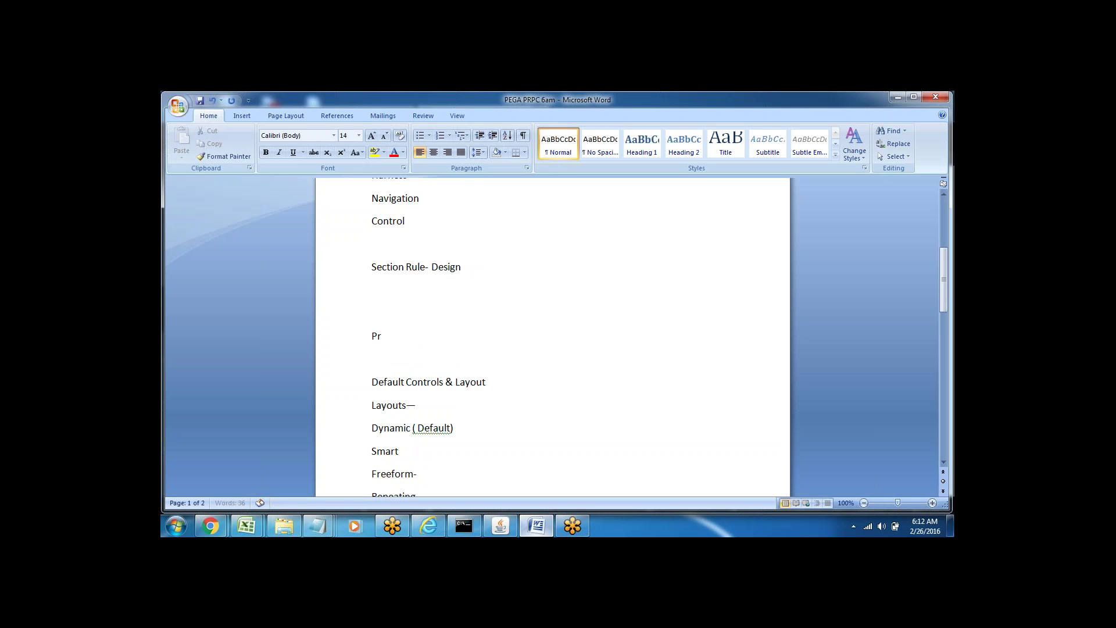
pyautogui.write('operty-- R')
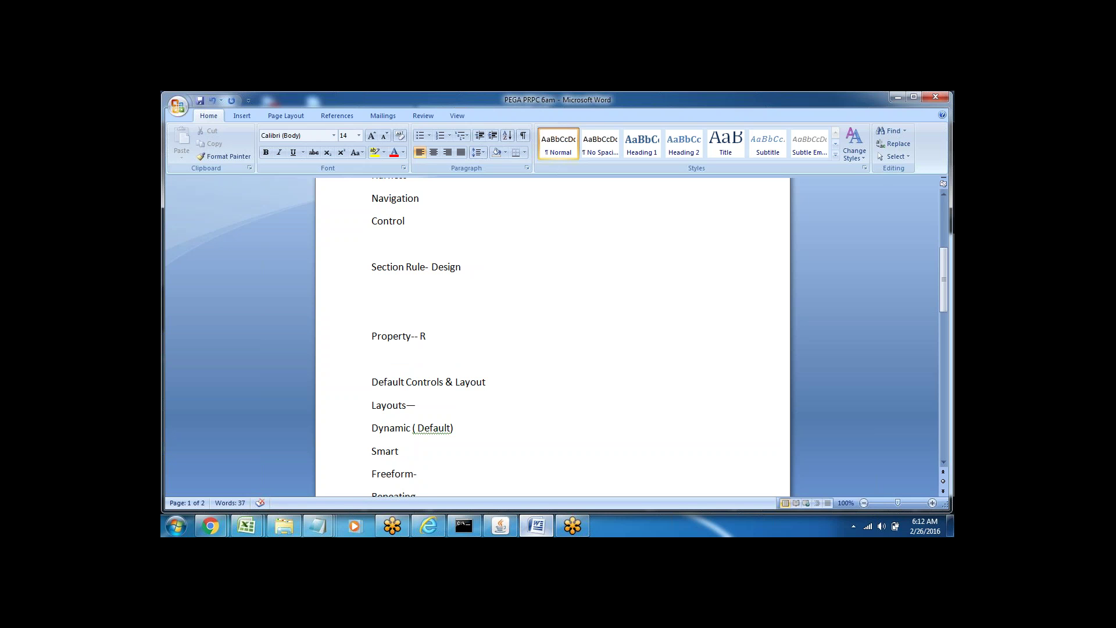
pyautogui.write('ule-Obj')
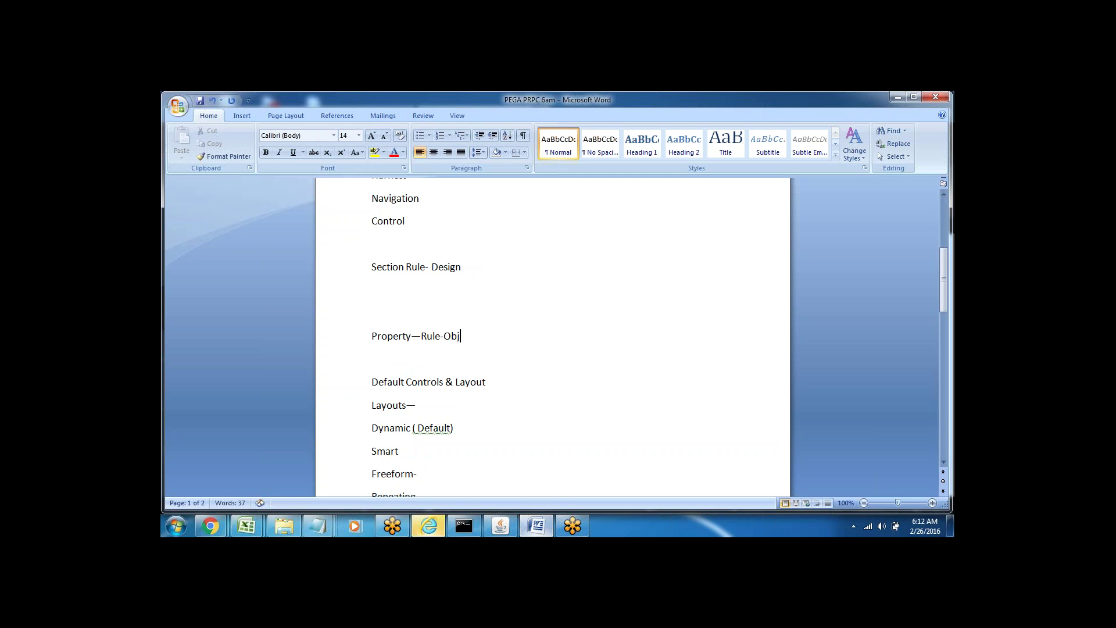
pyautogui.write('-Property')
pyautogui.moveTo(421, 336); pyautogui.dragTo(490, 339)
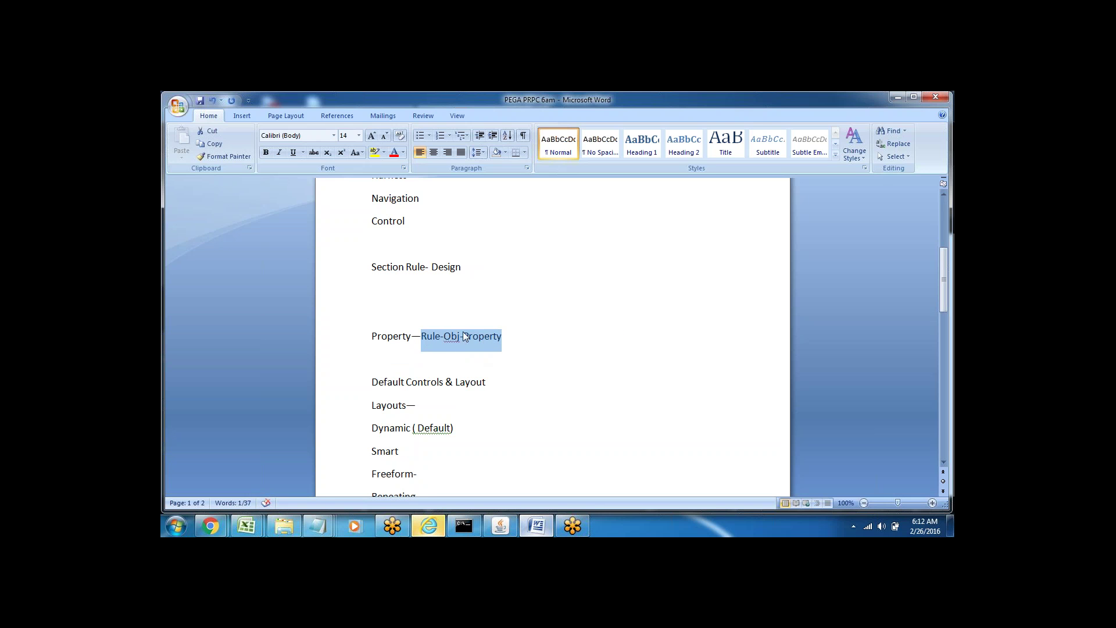
# Add the line "Section – Rule-html-Section" beneath the Property entry and highlight its rule class name
pyautogui.press('End')
pyautogui.press('Return')
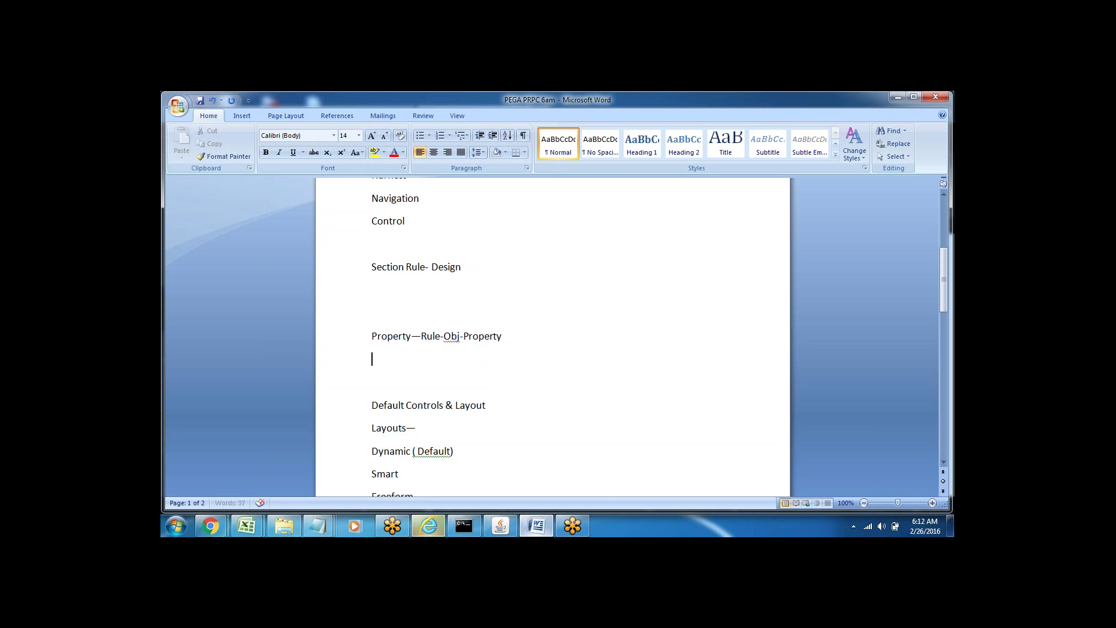
pyautogui.write('Sect')
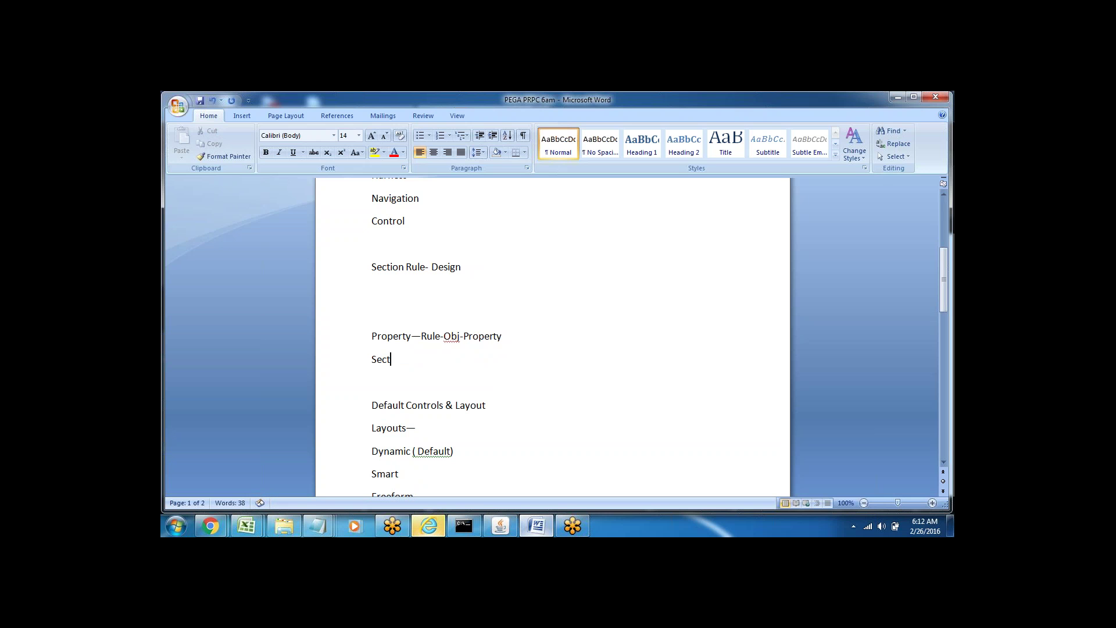
pyautogui.write('ion - Rule')
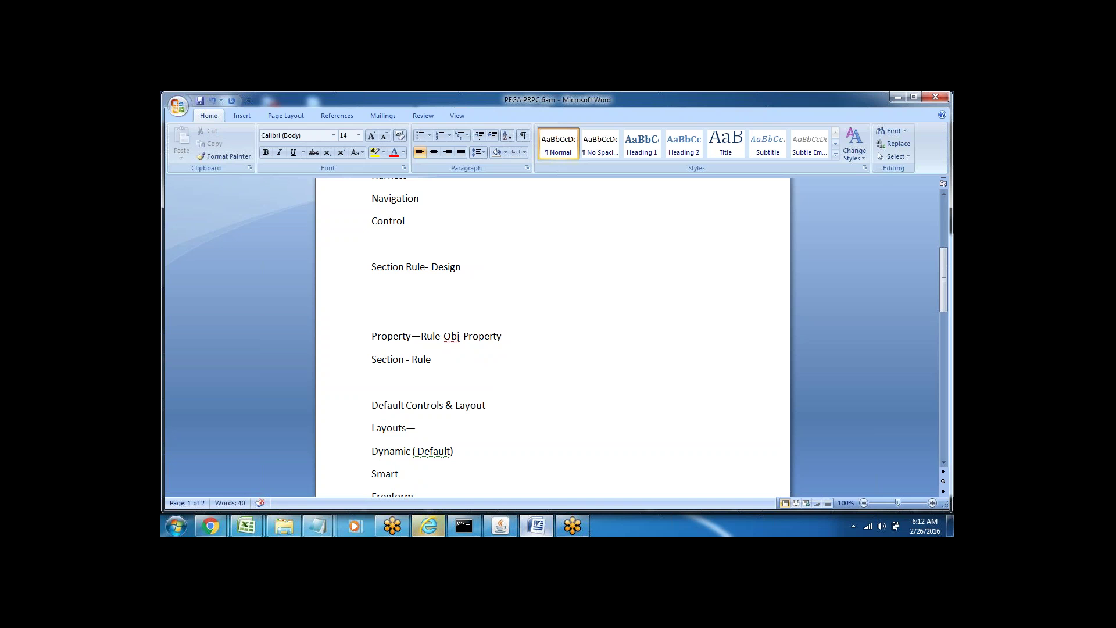
pyautogui.write('-html')
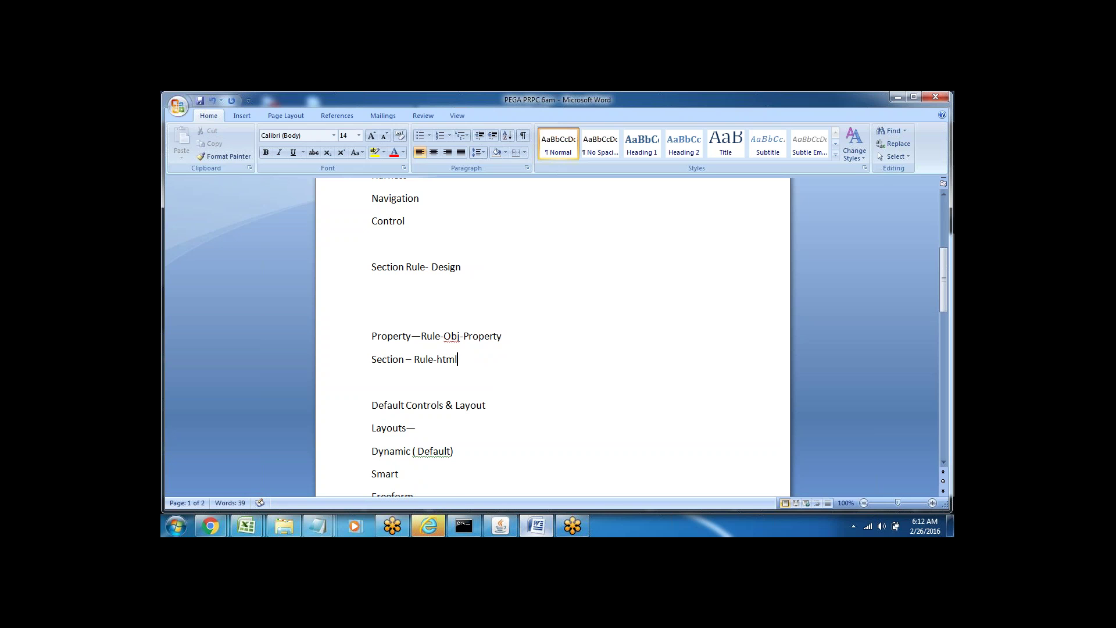
pyautogui.write('-Section')
pyautogui.moveTo(415, 359); pyautogui.dragTo(493, 361)
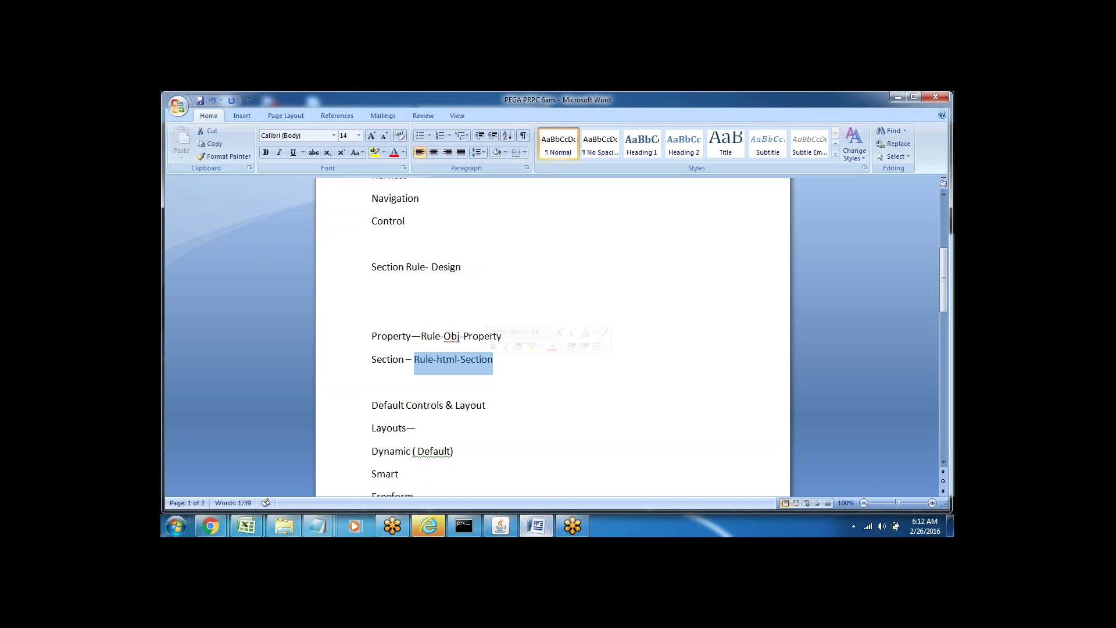
# Review the class names Rule-Obj-Property and Rule-html-Section in the notes, highlighting each
pyautogui.click(488, 369)
pyautogui.moveTo(414, 360); pyautogui.dragTo(496, 359)
pyautogui.click(510, 369)
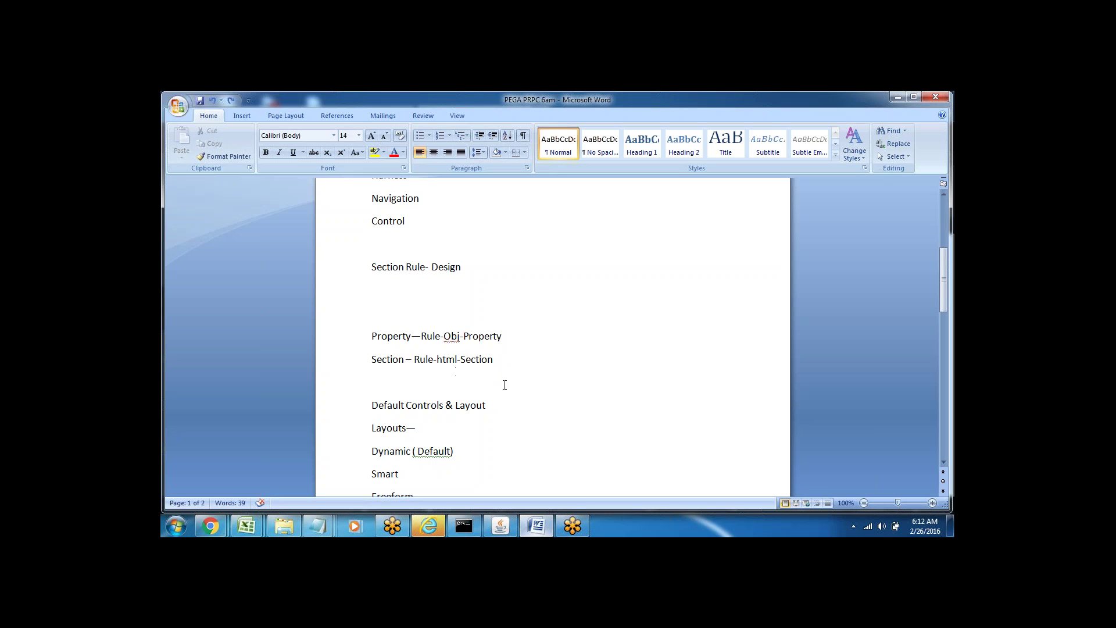
pyautogui.click(422, 336)
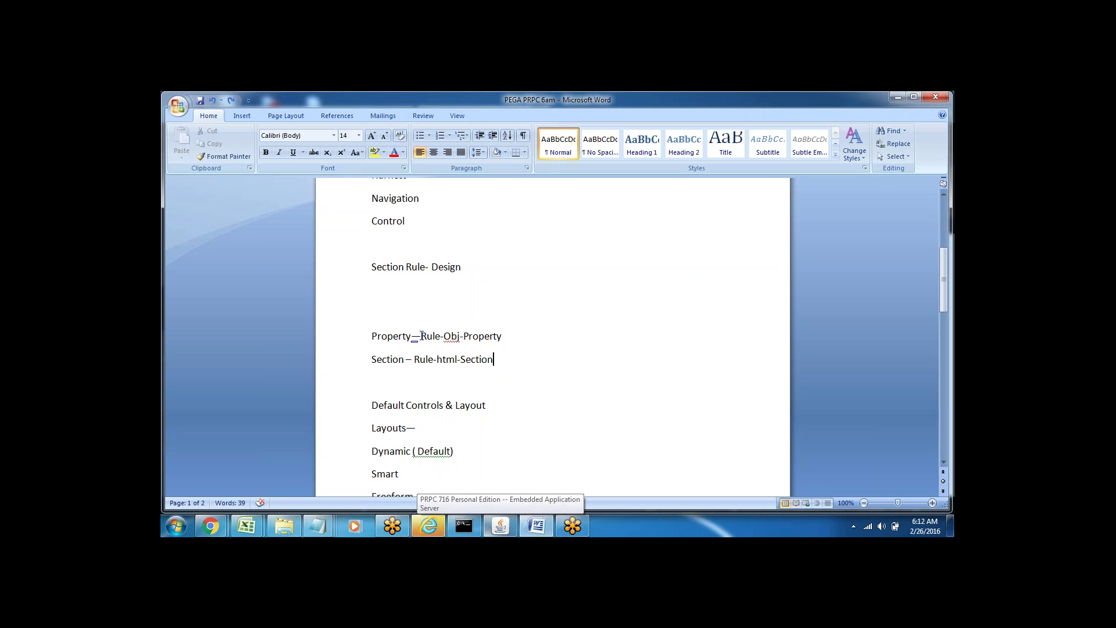
pyautogui.moveTo(442, 334); pyautogui.dragTo(488, 317)
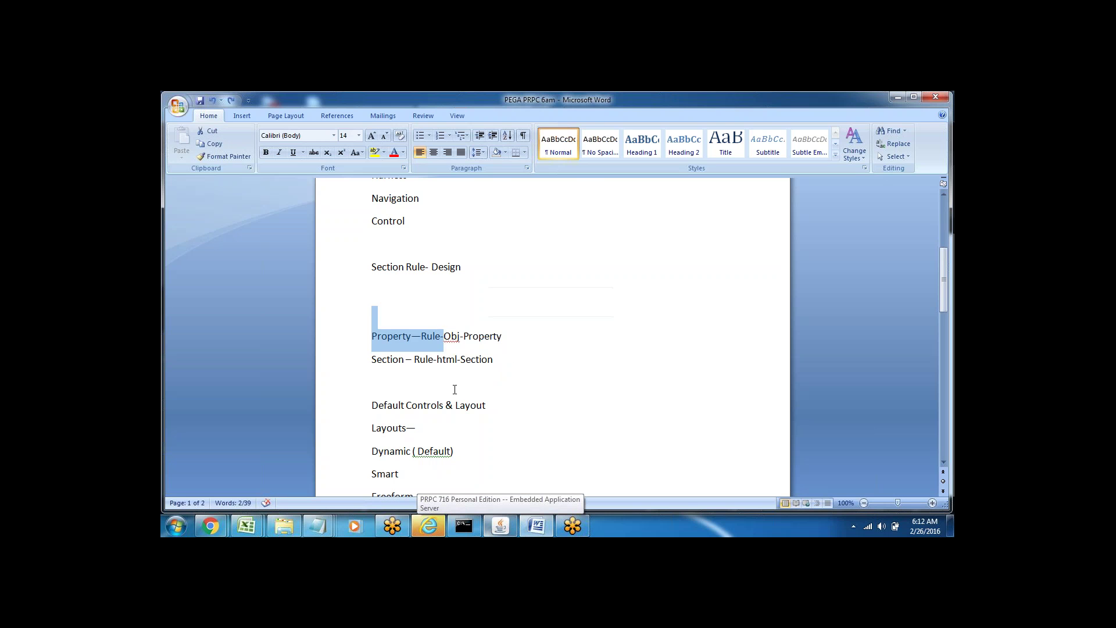
pyautogui.click(454, 386)
pyautogui.moveTo(422, 336); pyautogui.dragTo(502, 337)
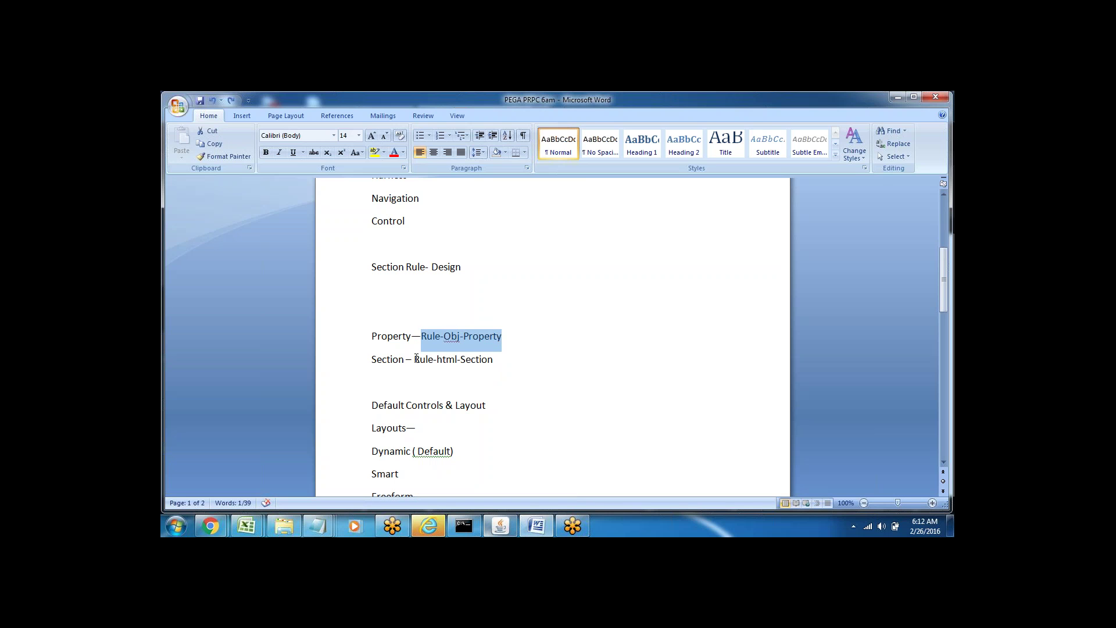
pyautogui.moveTo(414, 361); pyautogui.dragTo(493, 360)
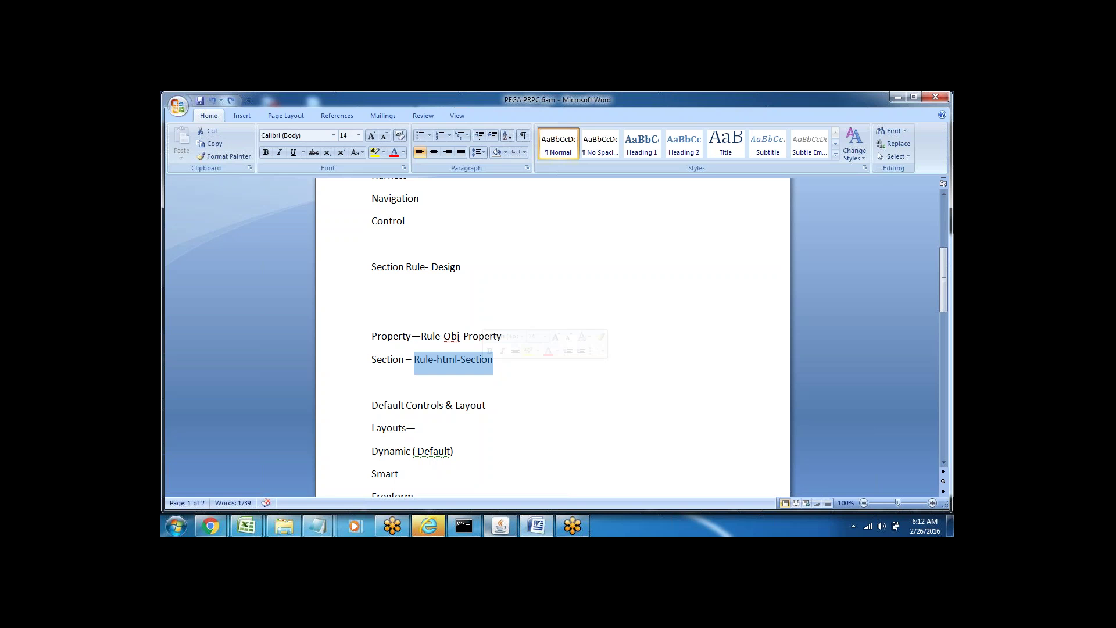
pyautogui.click(508, 379)
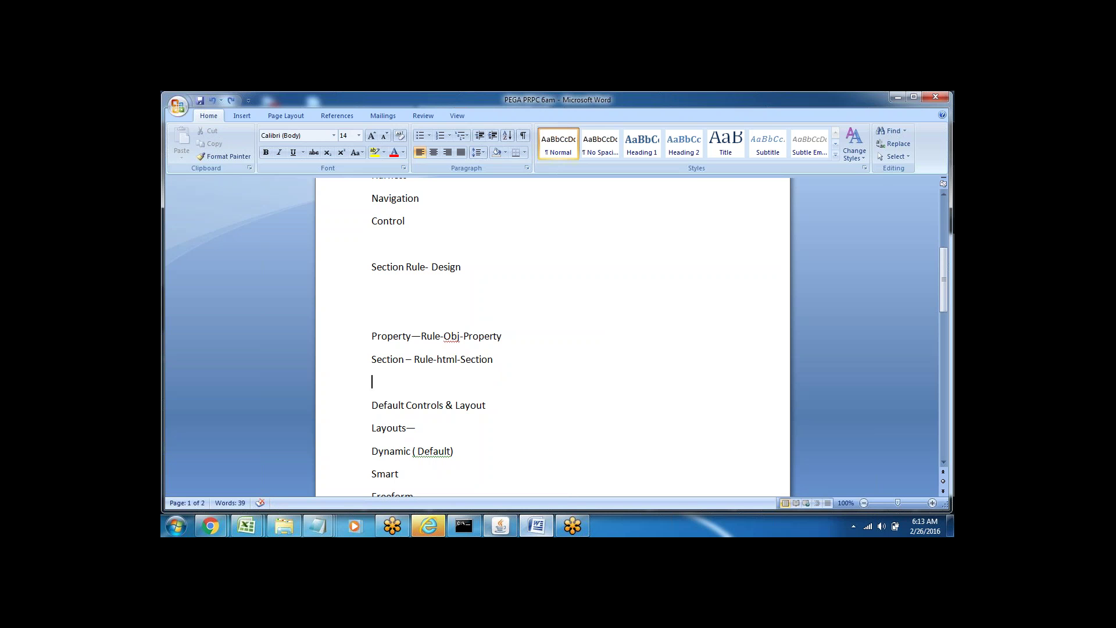
# Switch to Pega Designer Studio and view the properties of the default dynamic layout in Sample_Sec, closing them without changes
pyautogui.click(540, 529)
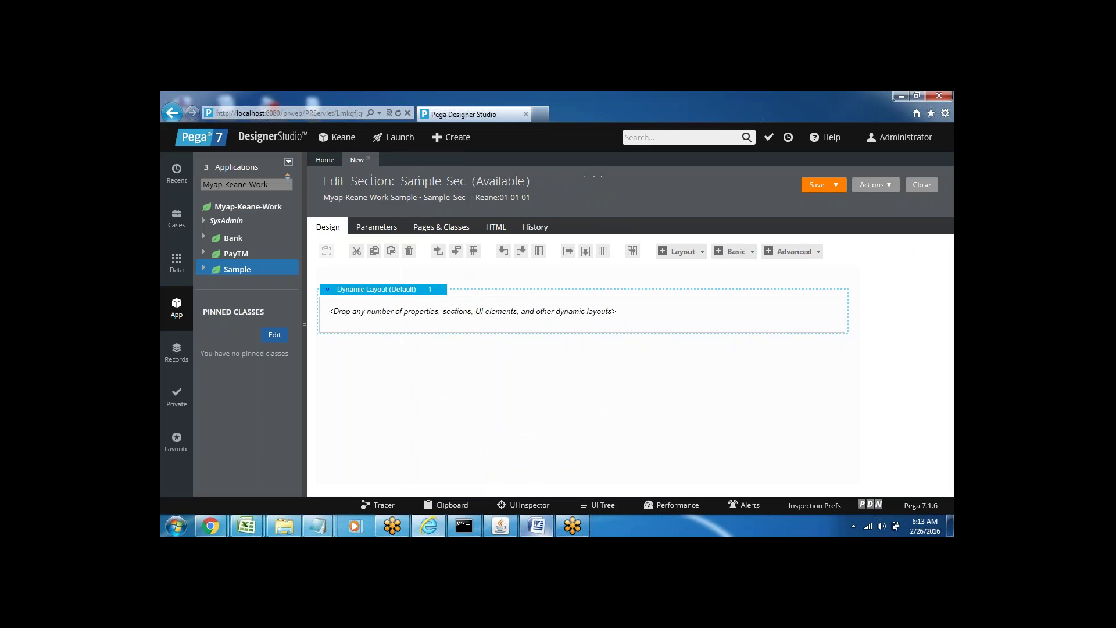
pyautogui.click(390, 323)
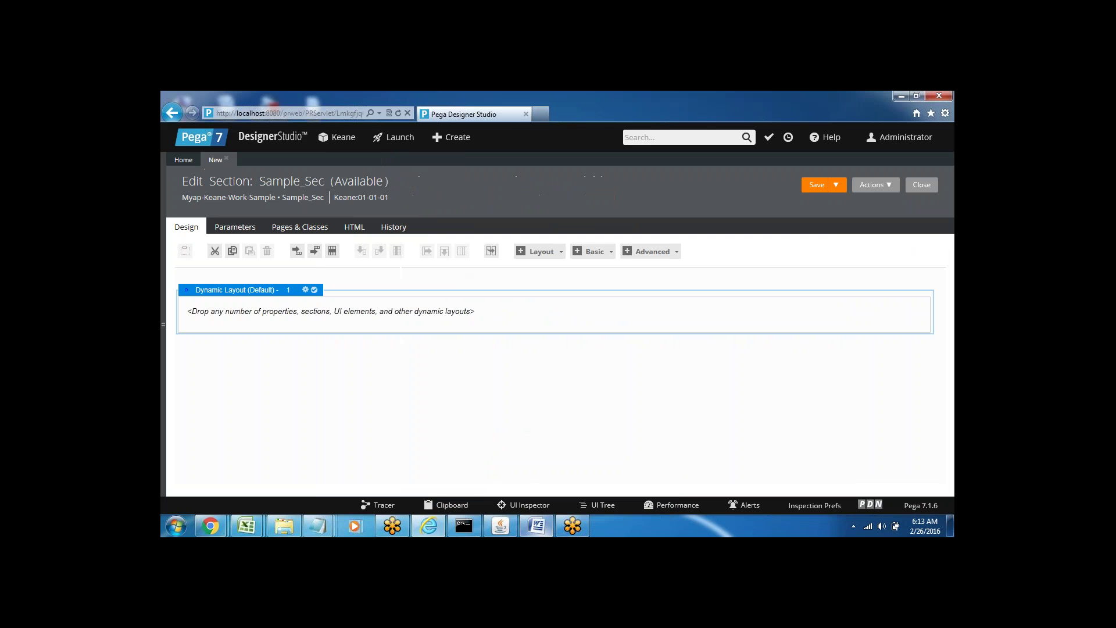
pyautogui.click(300, 344)
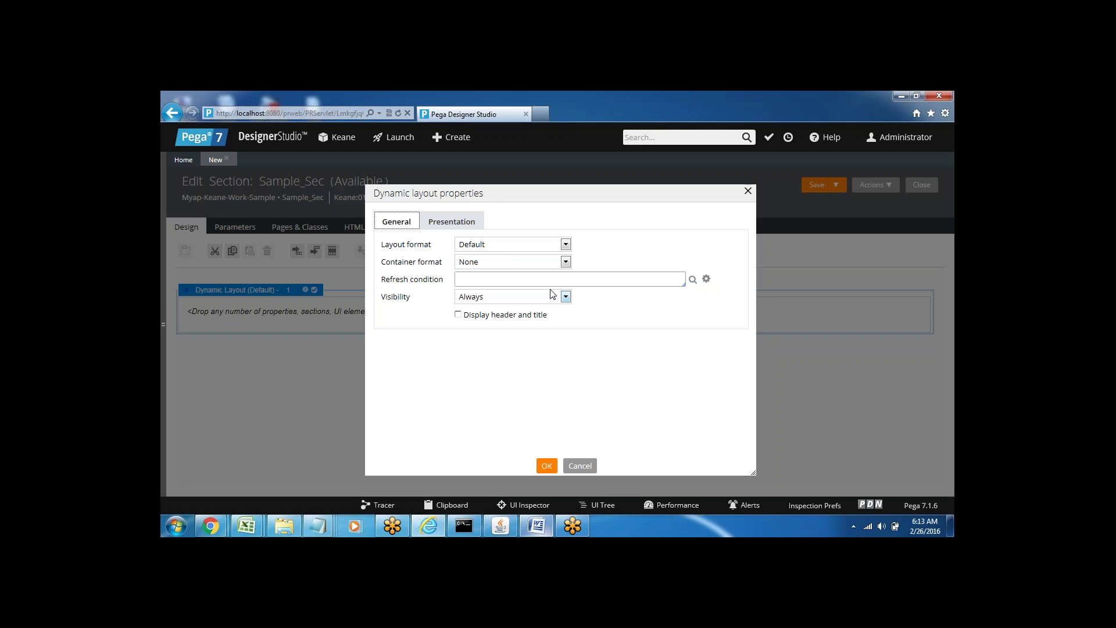
pyautogui.click(747, 193)
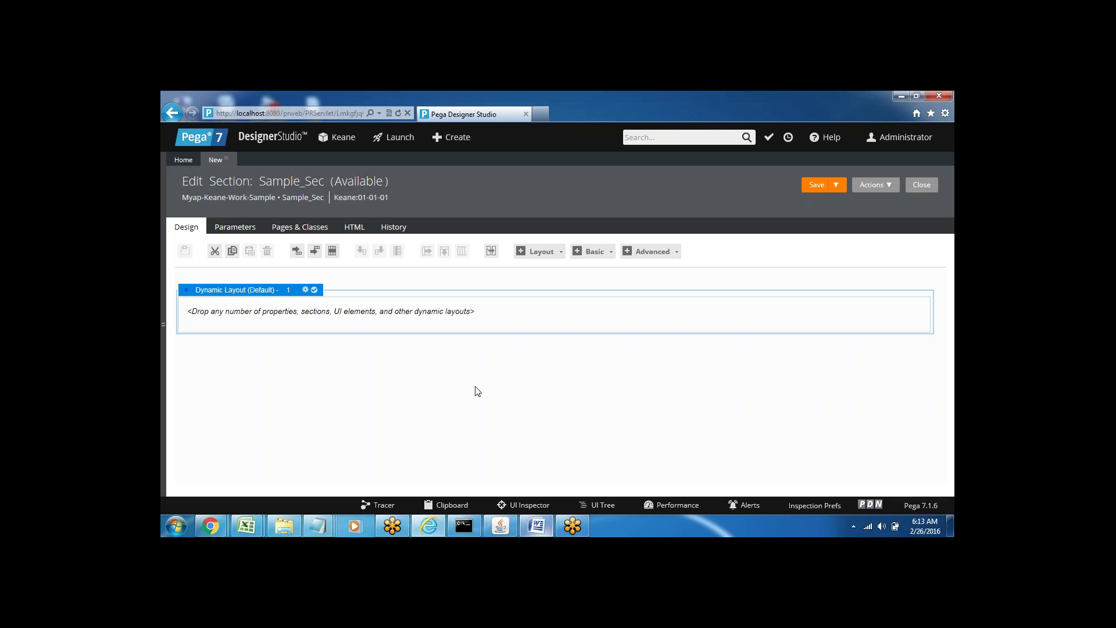
# Return to the Word notes and review the layout list from Dynamic (Default) to Tabbed, highlighting the entries
pyautogui.click(536, 527)
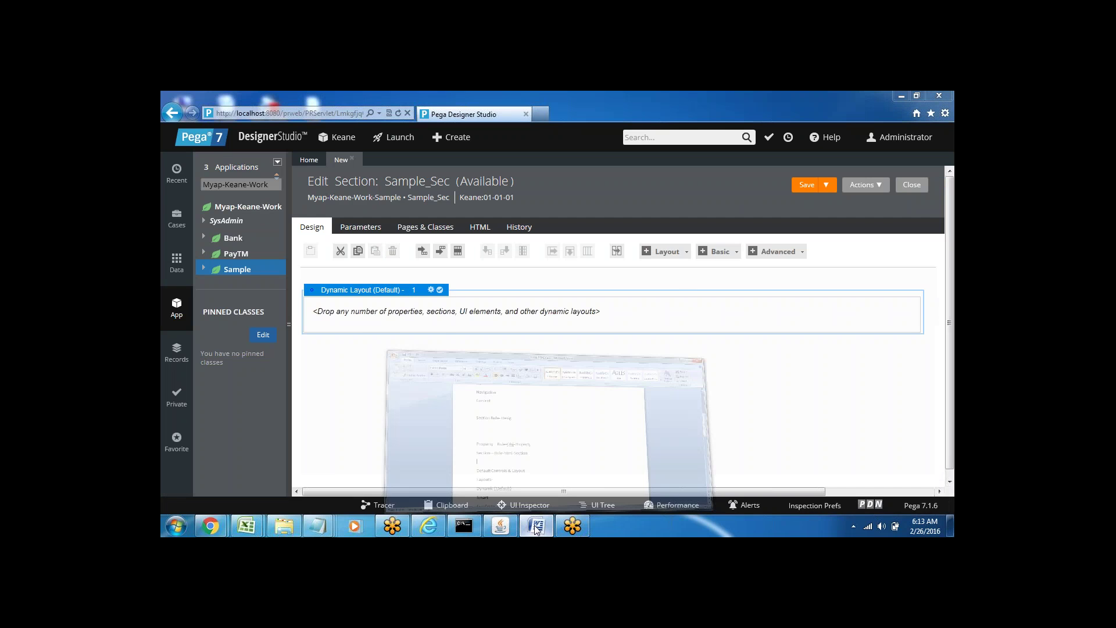
pyautogui.click(377, 429)
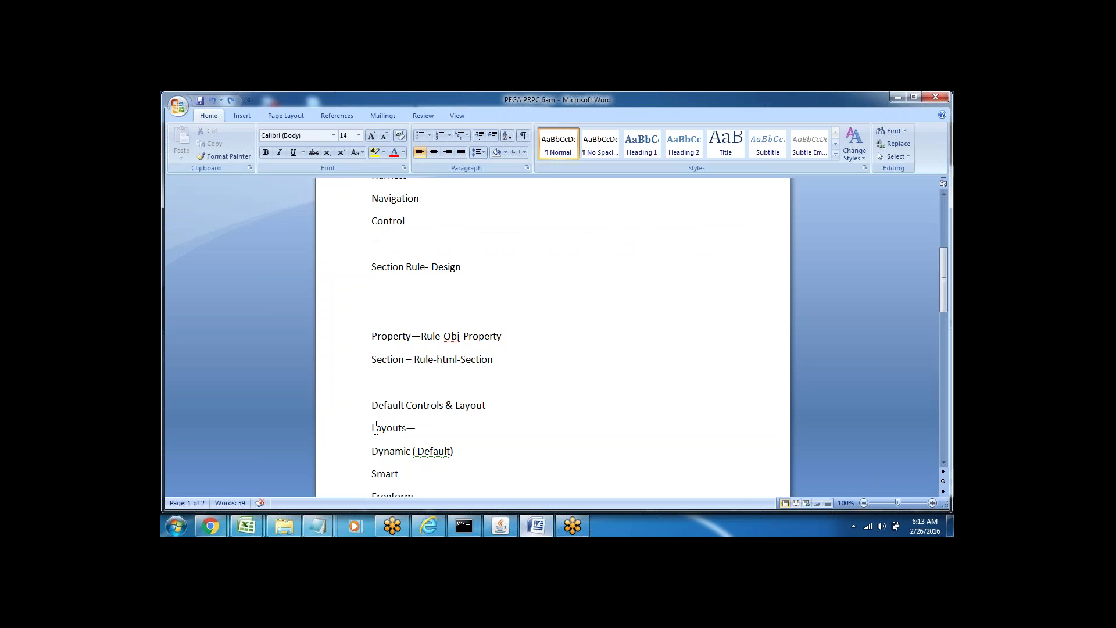
pyautogui.press('Down')
pyautogui.press('Down')
pyautogui.press('Down')
pyautogui.press('Down')
pyautogui.press('Down')
pyautogui.press('Down')
pyautogui.press('Down')
pyautogui.press('Down')
pyautogui.press('Down')
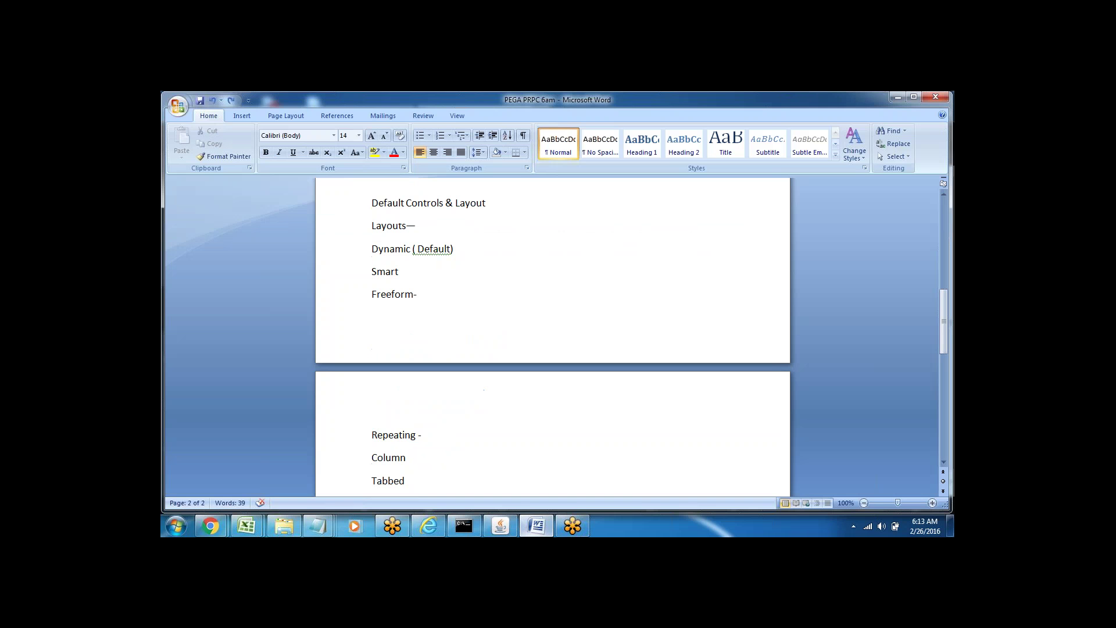
pyautogui.moveTo(370, 249); pyautogui.dragTo(443, 433)
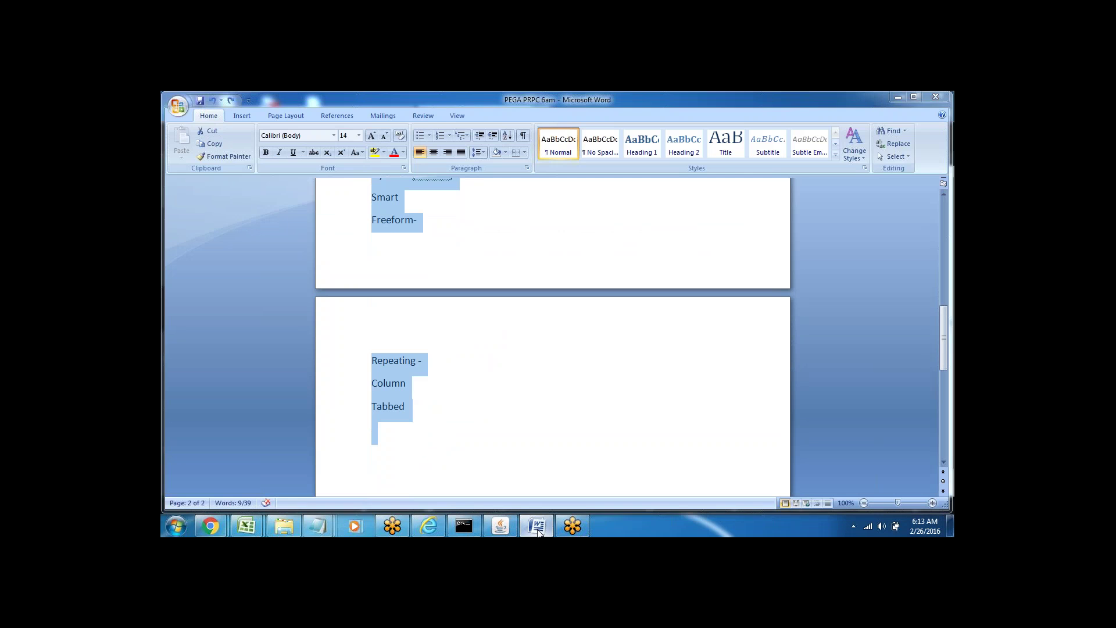
# Switch back to the Sample_Sec section in Pega Designer Studio and examine the available layout elements
pyautogui.click(540, 529)
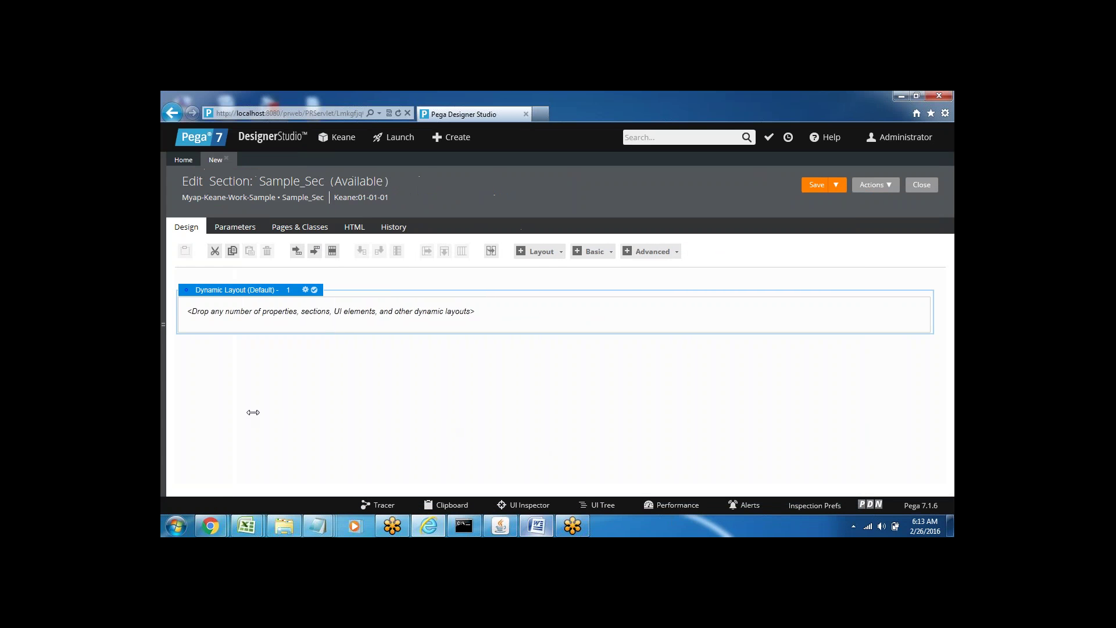
pyautogui.click(560, 253)
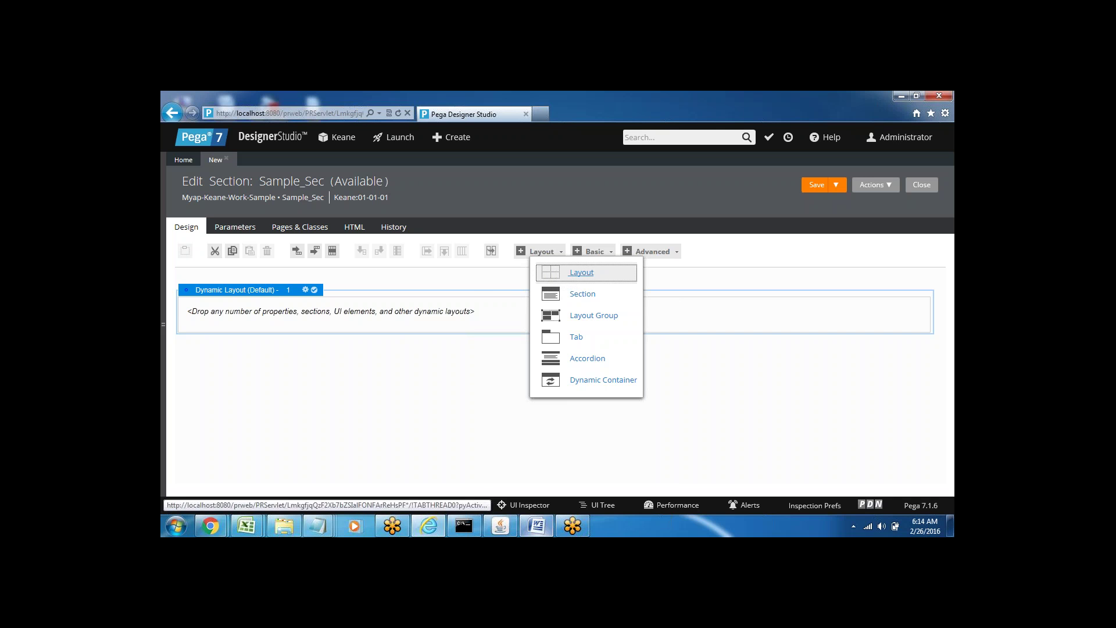
pyautogui.click(556, 277)
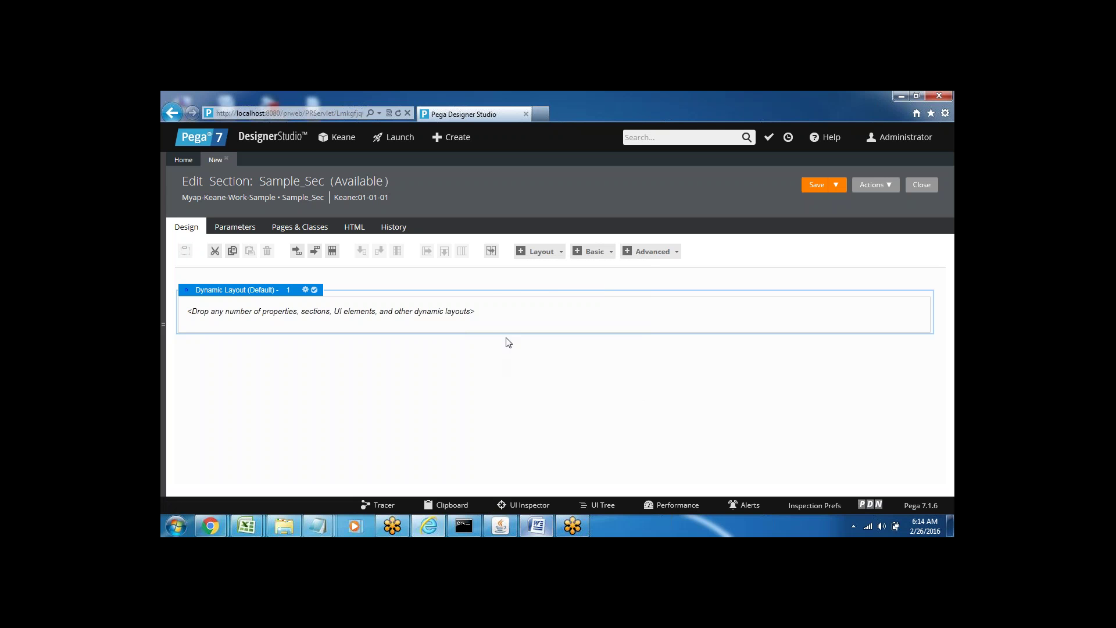
pyautogui.click(557, 254)
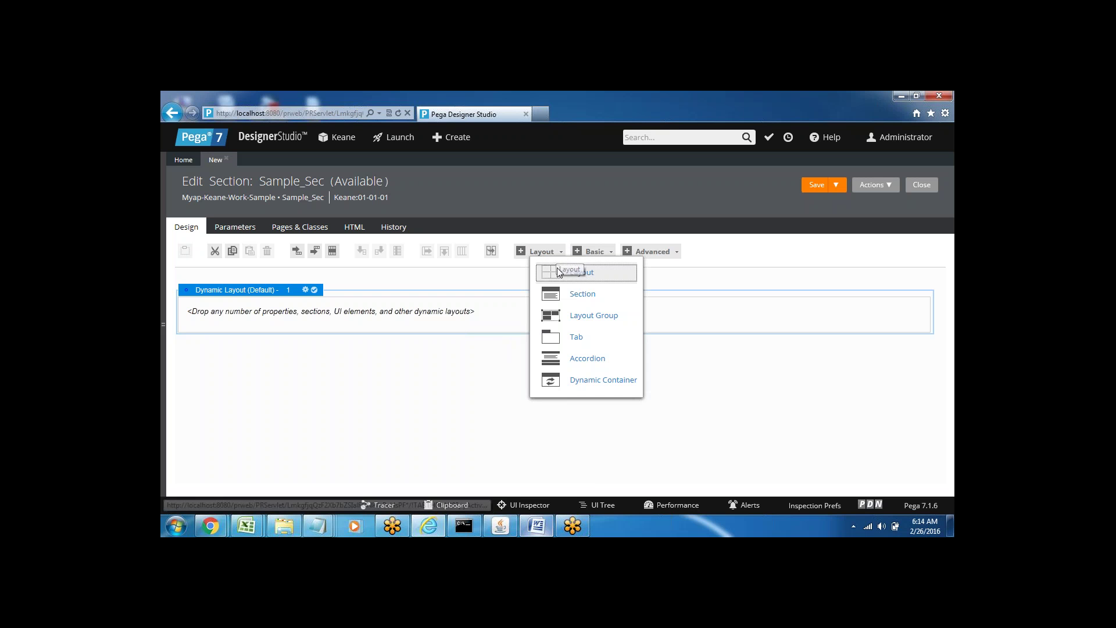
pyautogui.click(558, 276)
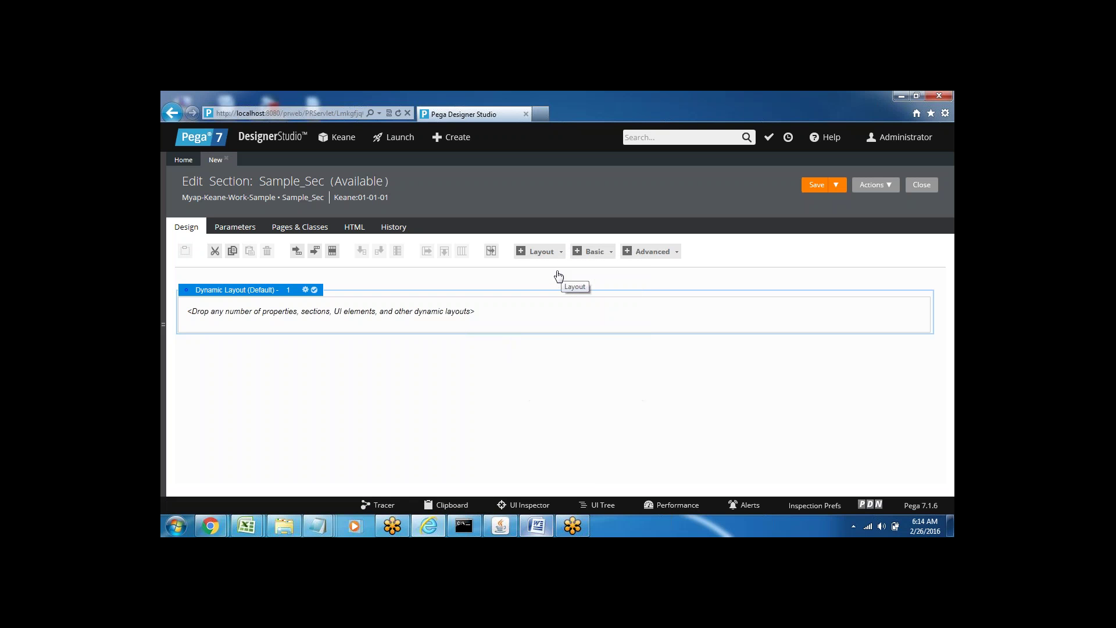
pyautogui.click(559, 253)
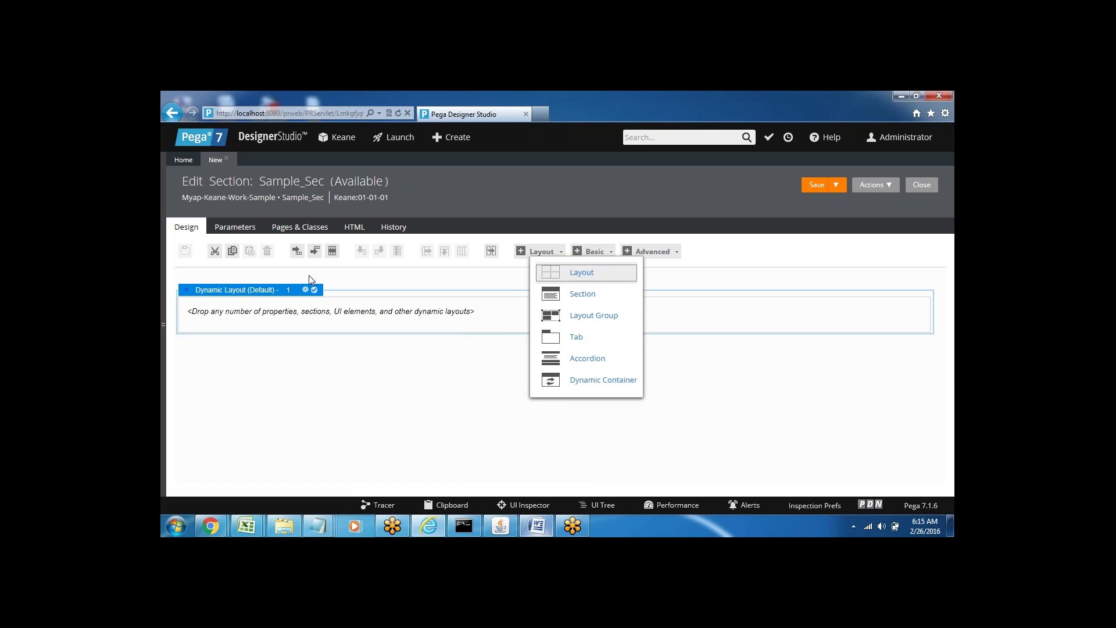
pyautogui.click(553, 278)
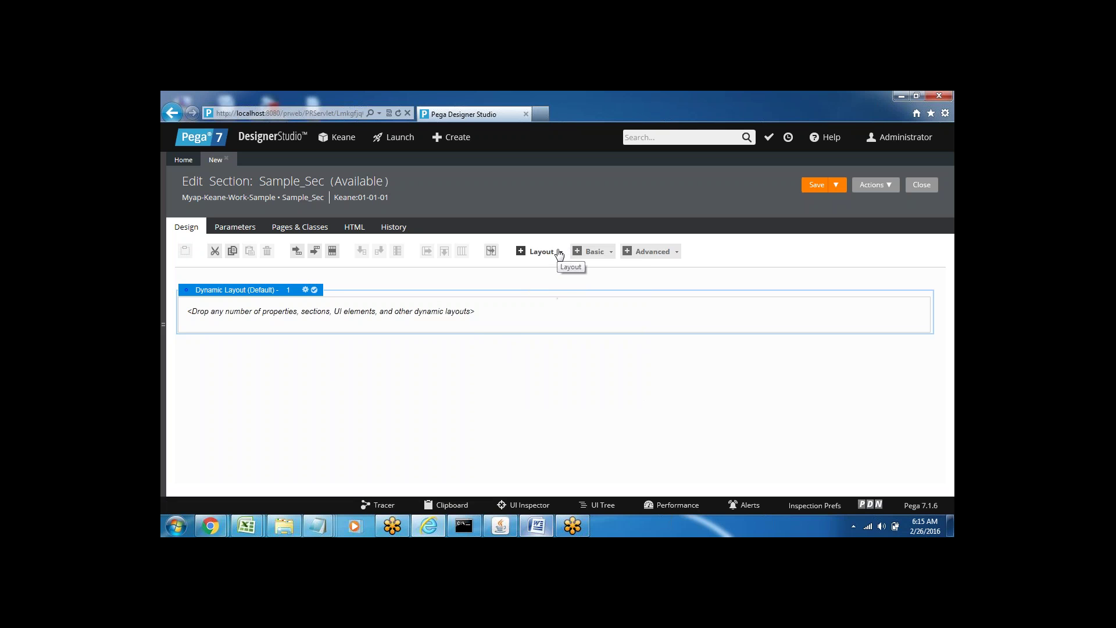
# Place a new layout directly below the default dynamic layout in the Sample_Sec section
pyautogui.click(559, 253)
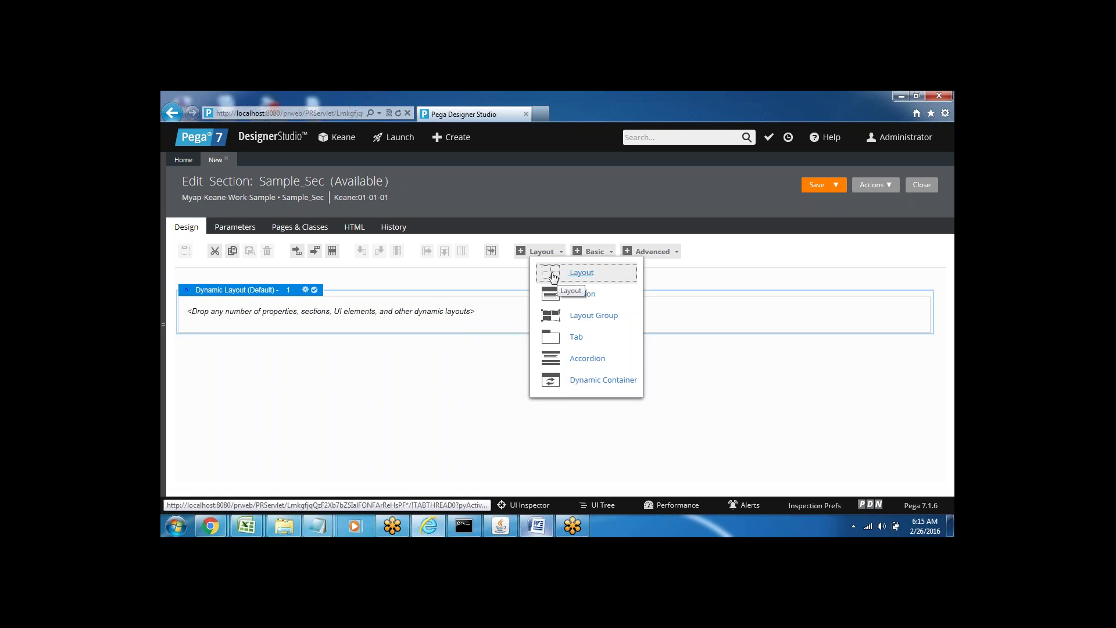
pyautogui.moveTo(552, 276); pyautogui.dragTo(443, 312)
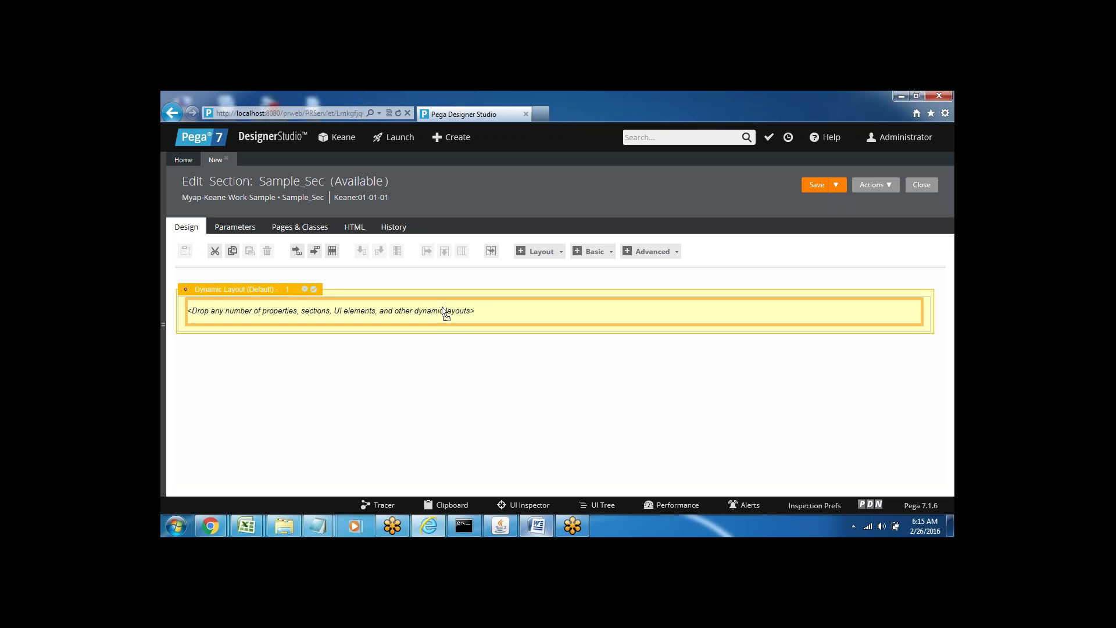
pyautogui.moveTo(443, 311); pyautogui.dragTo(435, 362)
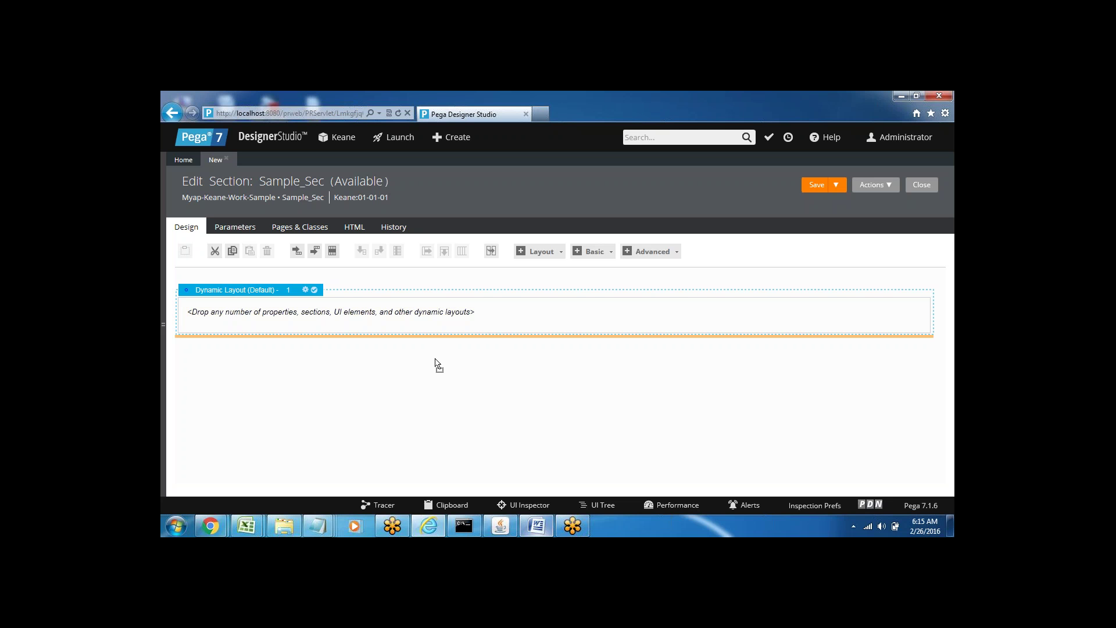
pyautogui.moveTo(434, 358)
pyautogui.mouseDown()
pyautogui.moveTo(414, 346)
pyautogui.moveTo(417, 361)
pyautogui.mouseUp()
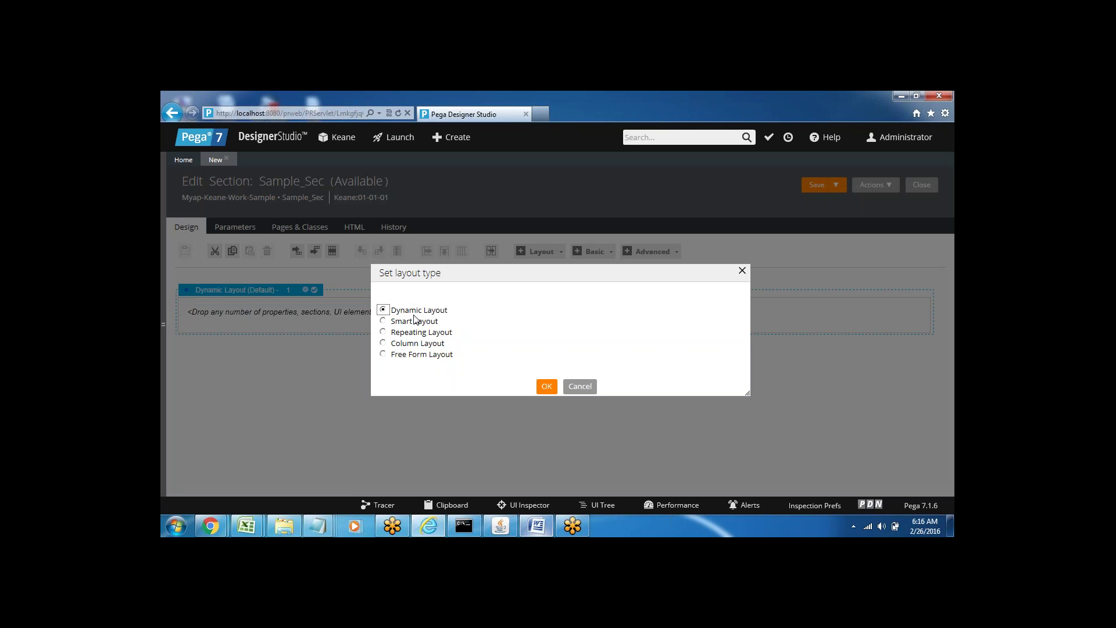
# Review the options offered for the smart, repeating, column, free form and dynamic layout types
pyautogui.click(383, 322)
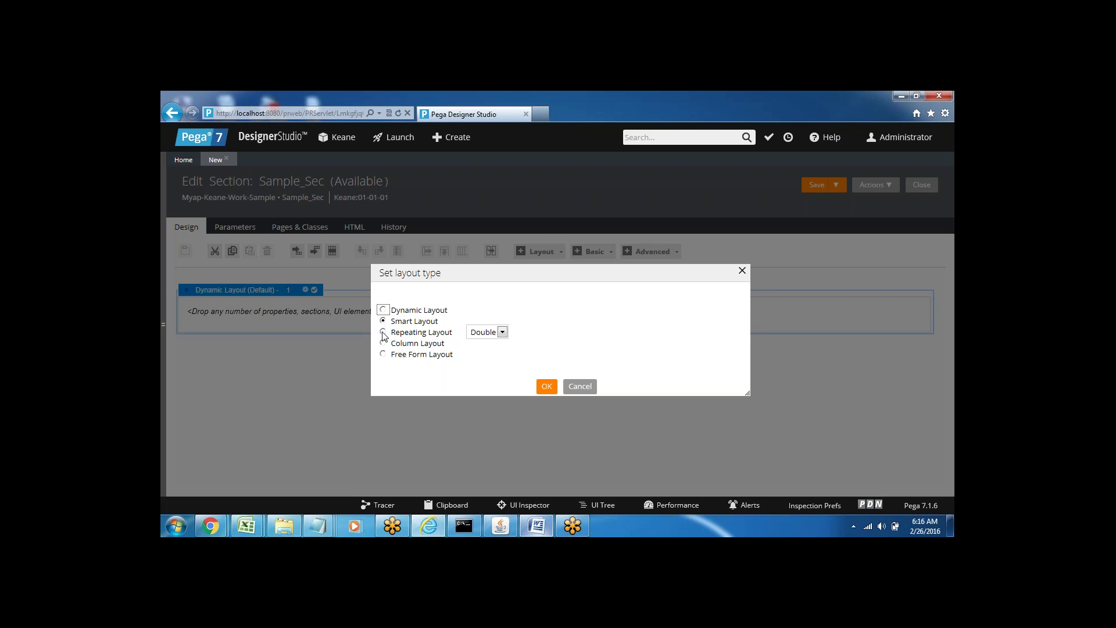
pyautogui.click(383, 332)
pyautogui.click(383, 343)
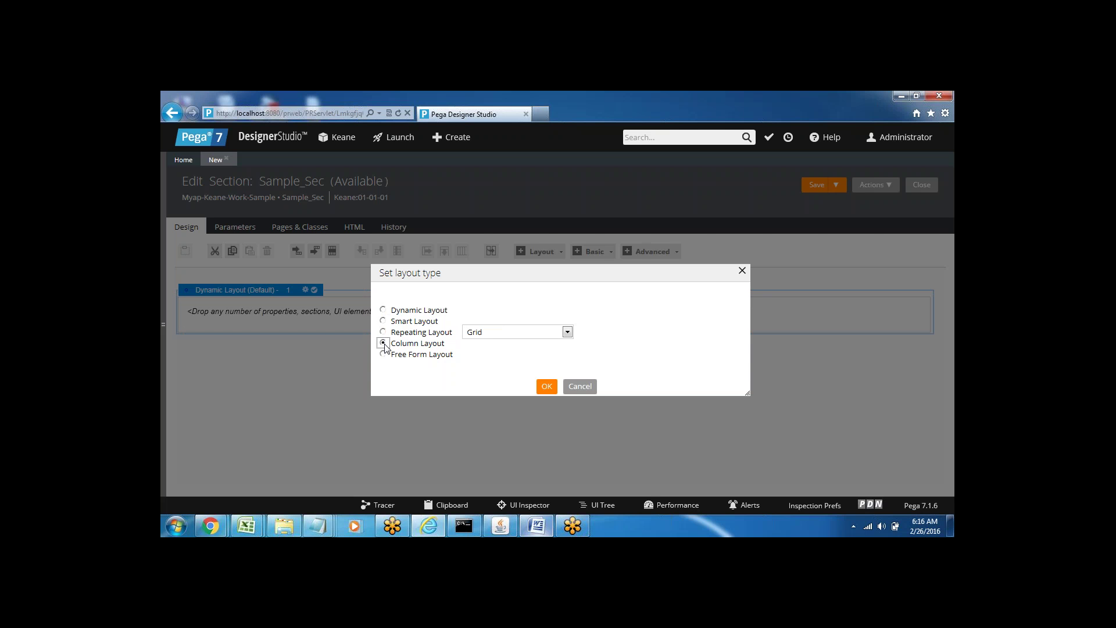
pyautogui.click(383, 355)
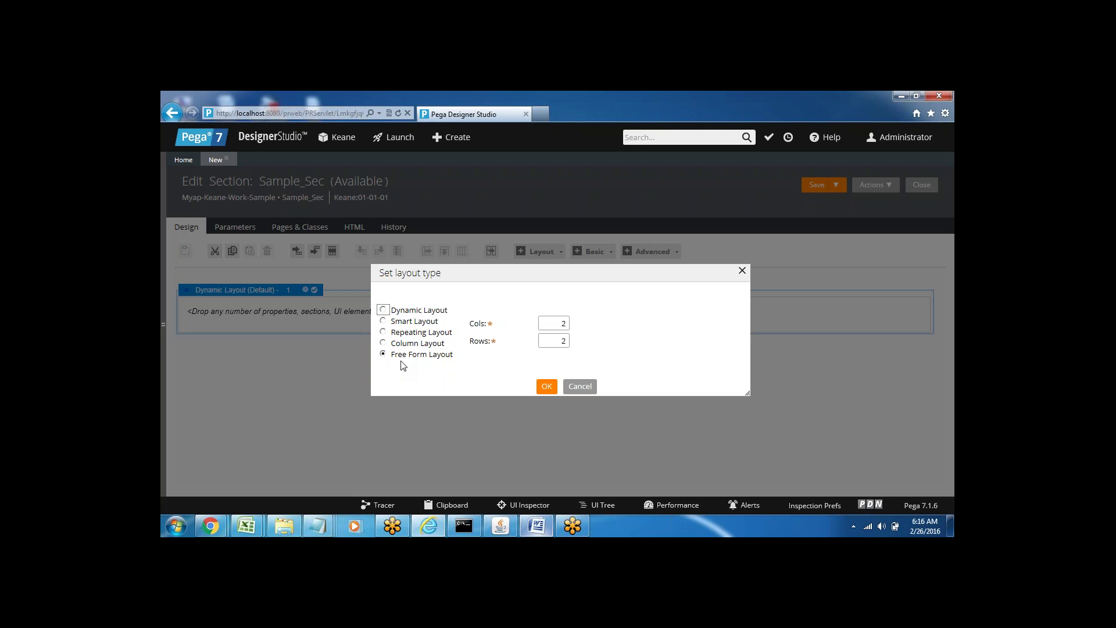
pyautogui.click(384, 322)
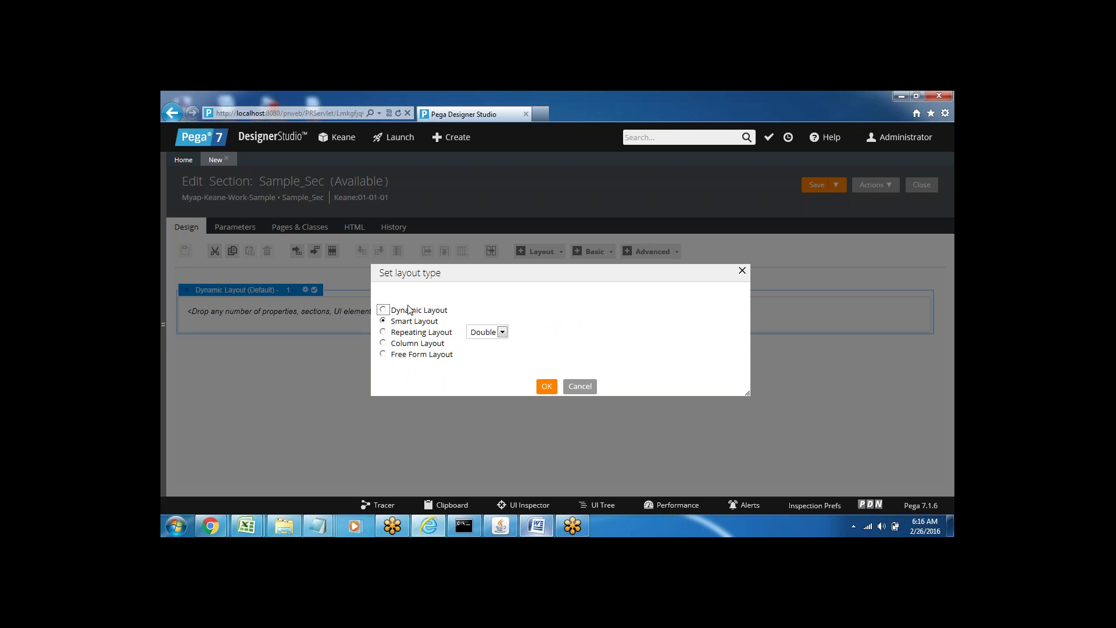
pyautogui.click(384, 309)
# Set the new layout's type to Smart Layout with the Single option
pyautogui.click(383, 321)
pyautogui.click(502, 332)
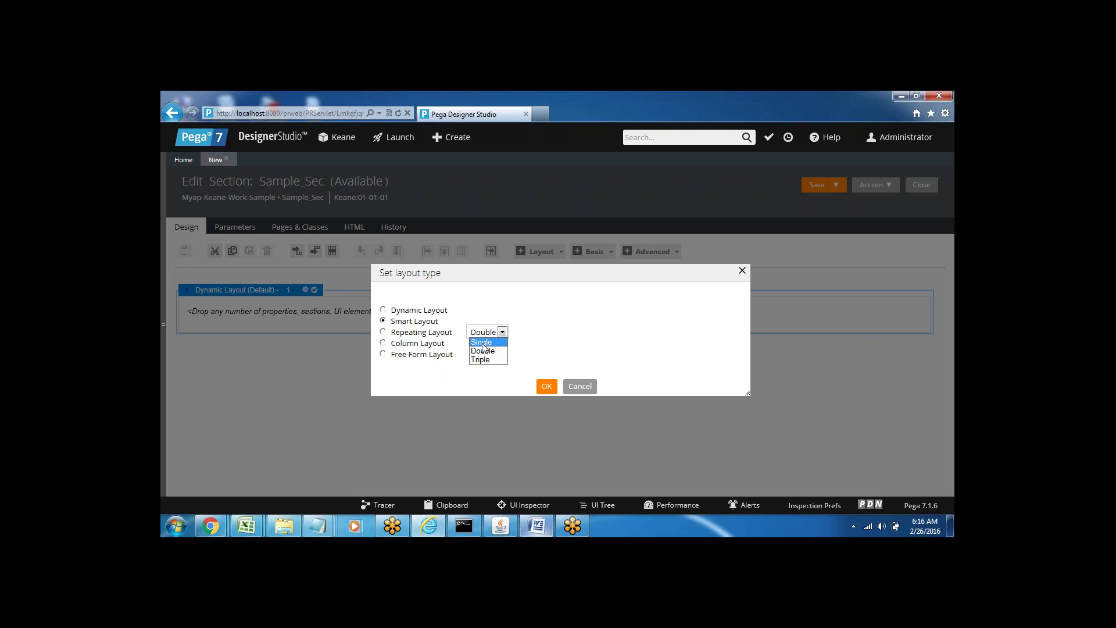
pyautogui.click(482, 343)
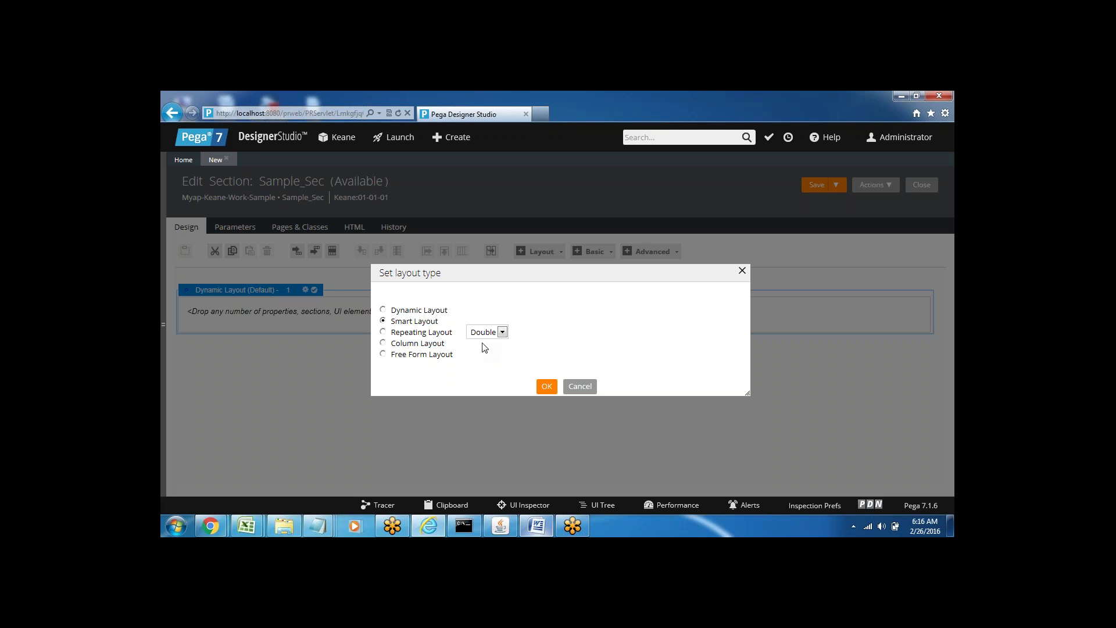
pyautogui.click(550, 387)
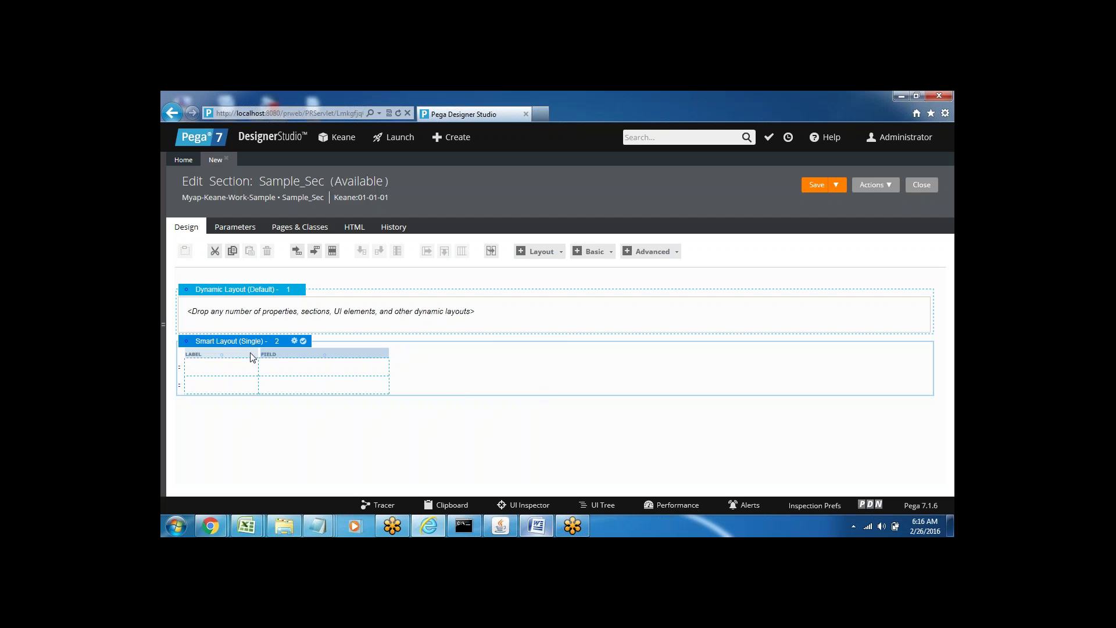
# Add a repeating layout of type Grid below the smart layout, and delete it again
pyautogui.click(554, 256)
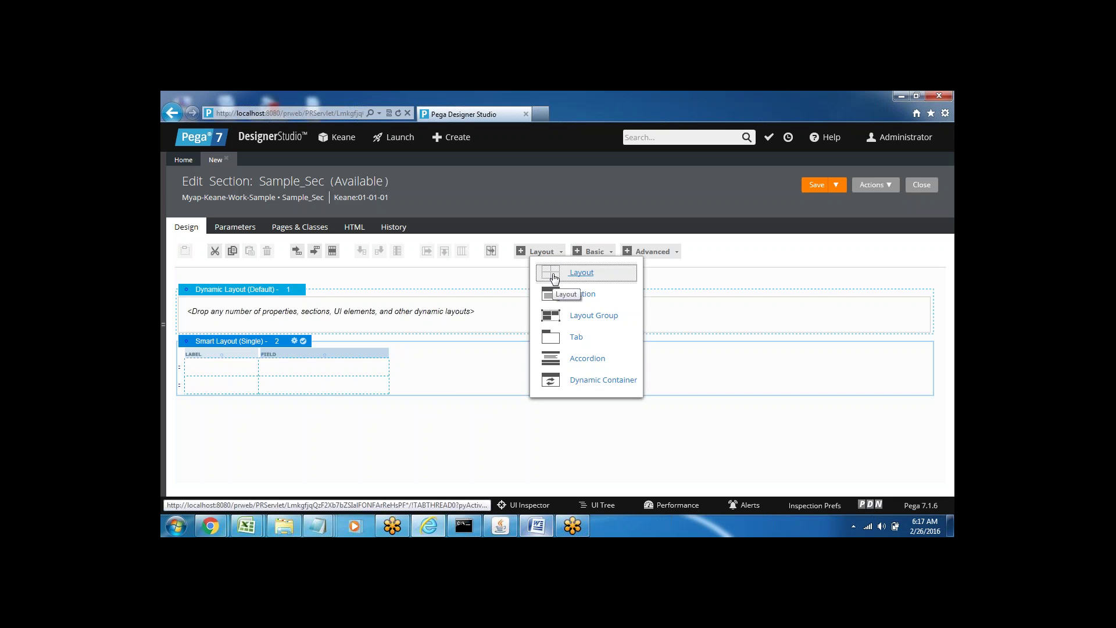
pyautogui.moveTo(554, 278); pyautogui.dragTo(429, 422)
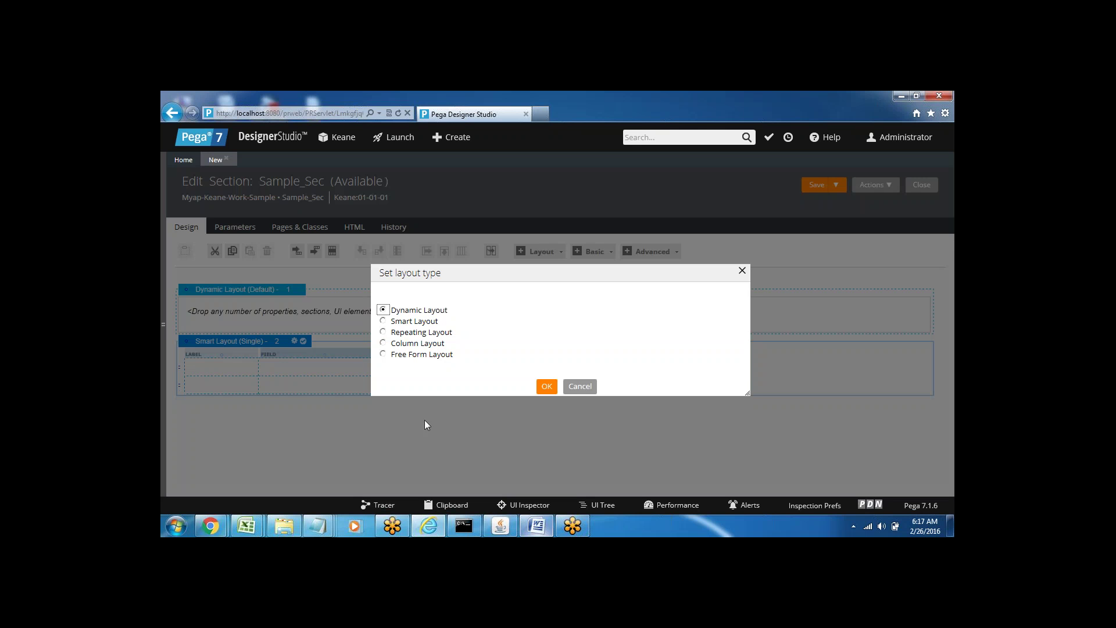
pyautogui.click(383, 332)
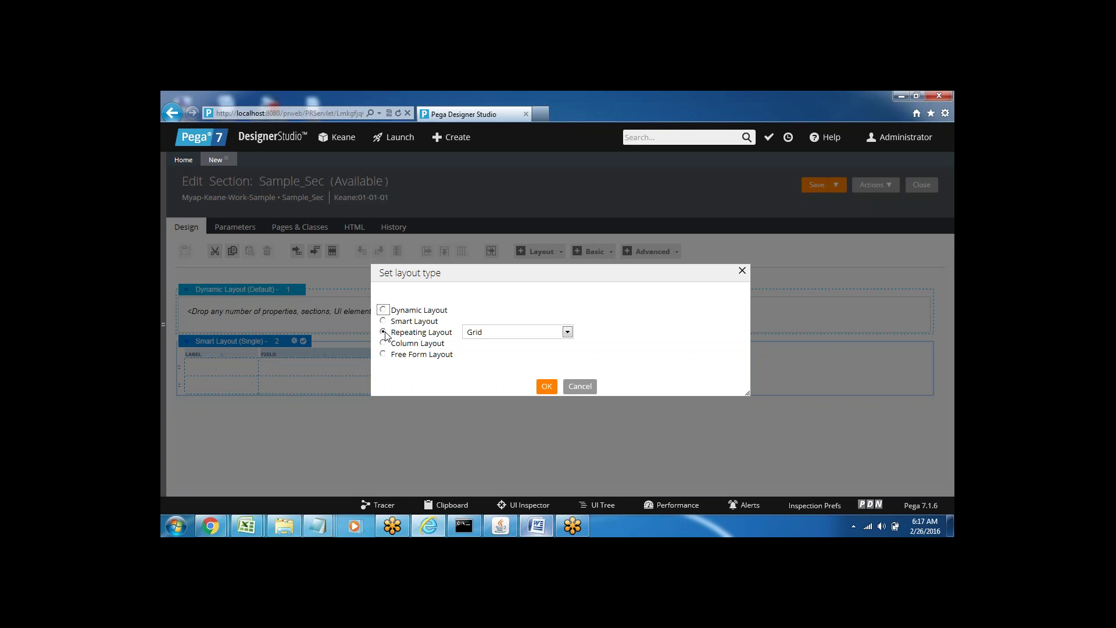
pyautogui.click(500, 332)
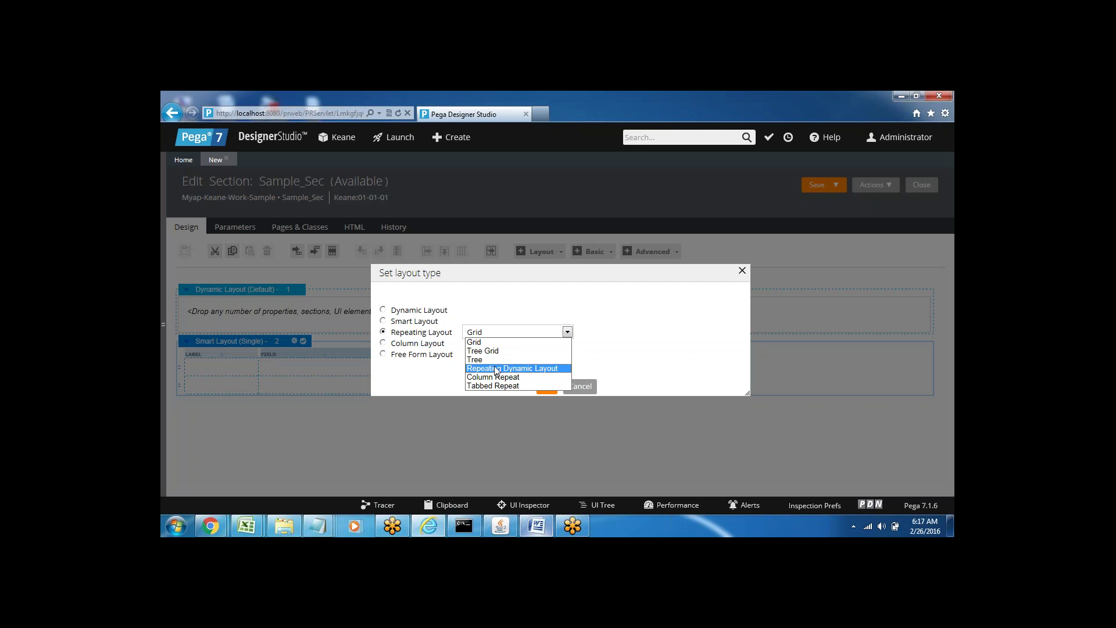
pyautogui.click(479, 342)
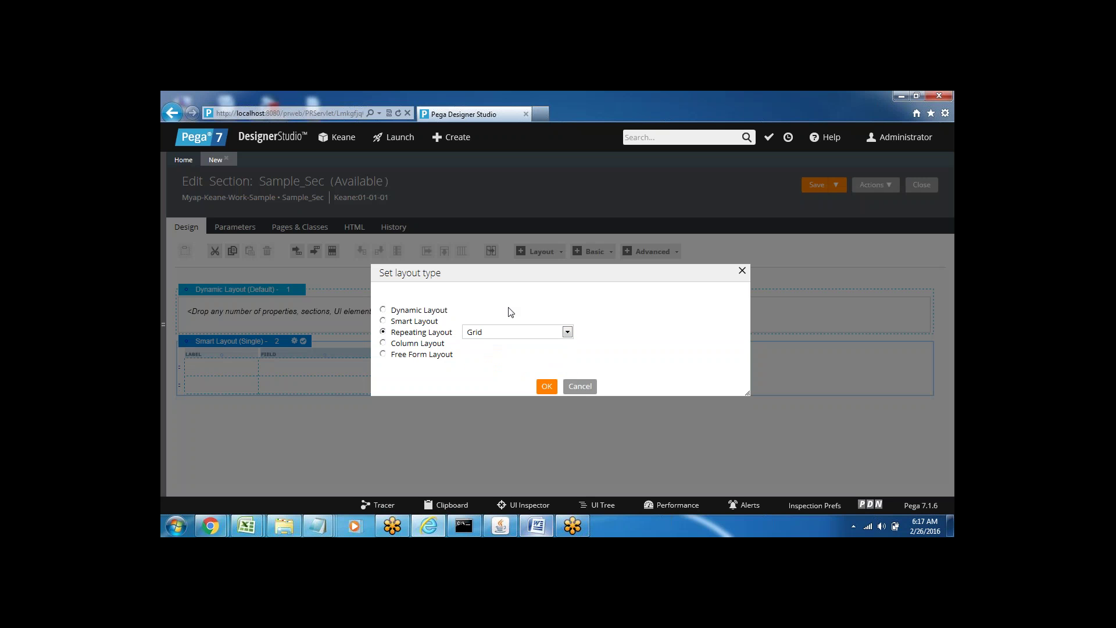
pyautogui.click(545, 388)
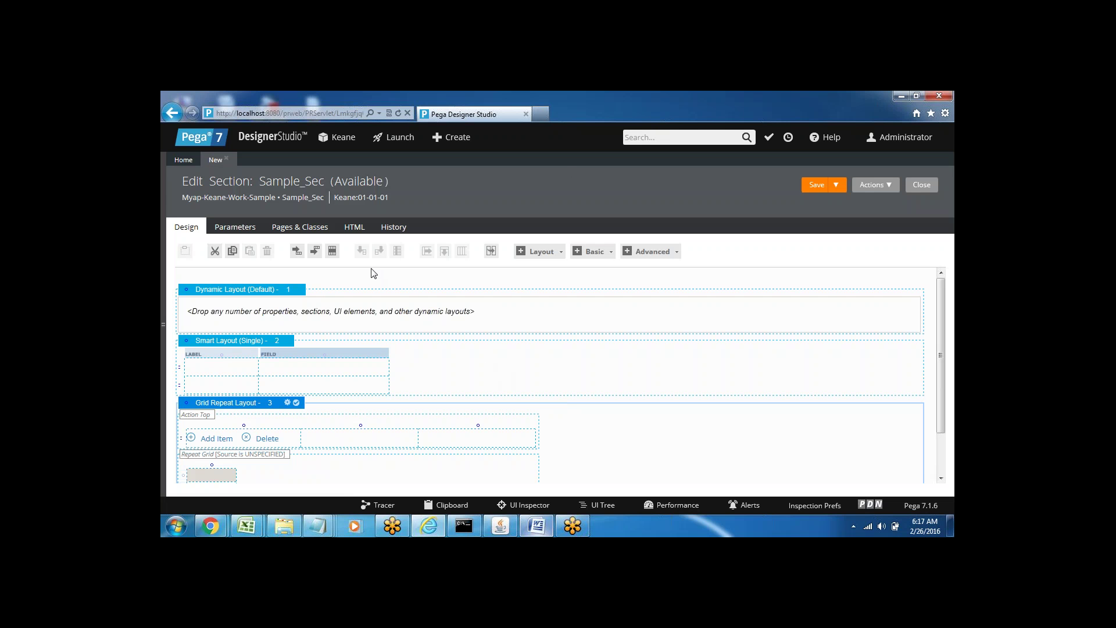
pyautogui.click(333, 252)
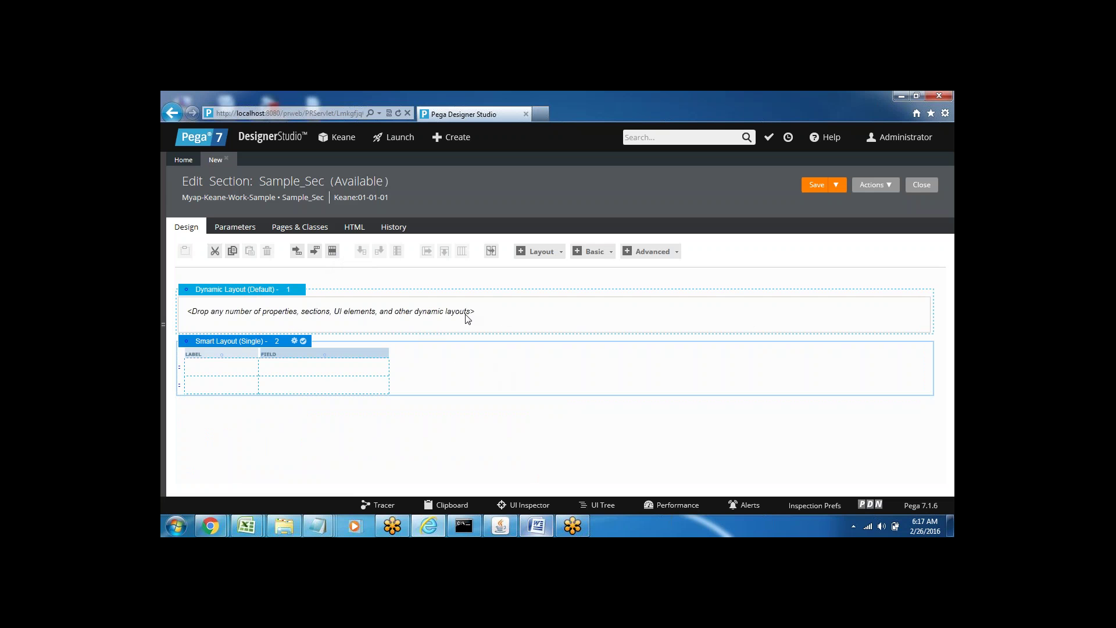
# Nest a second dynamic layout inside the default dynamic layout, and delete the nested one again
pyautogui.click(560, 253)
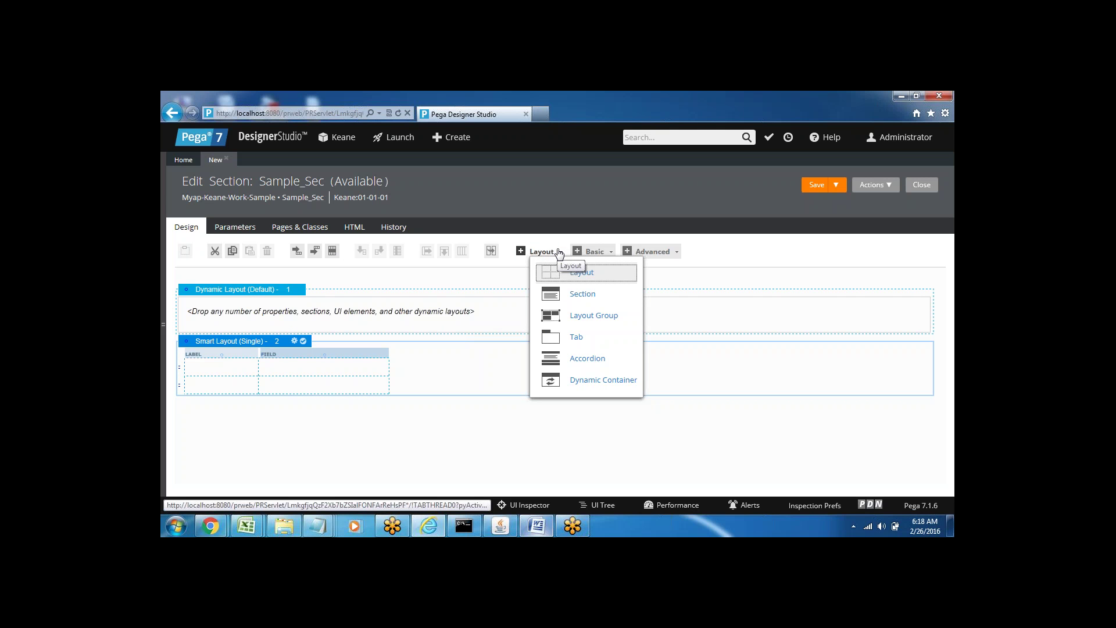
pyautogui.moveTo(556, 272); pyautogui.dragTo(446, 313)
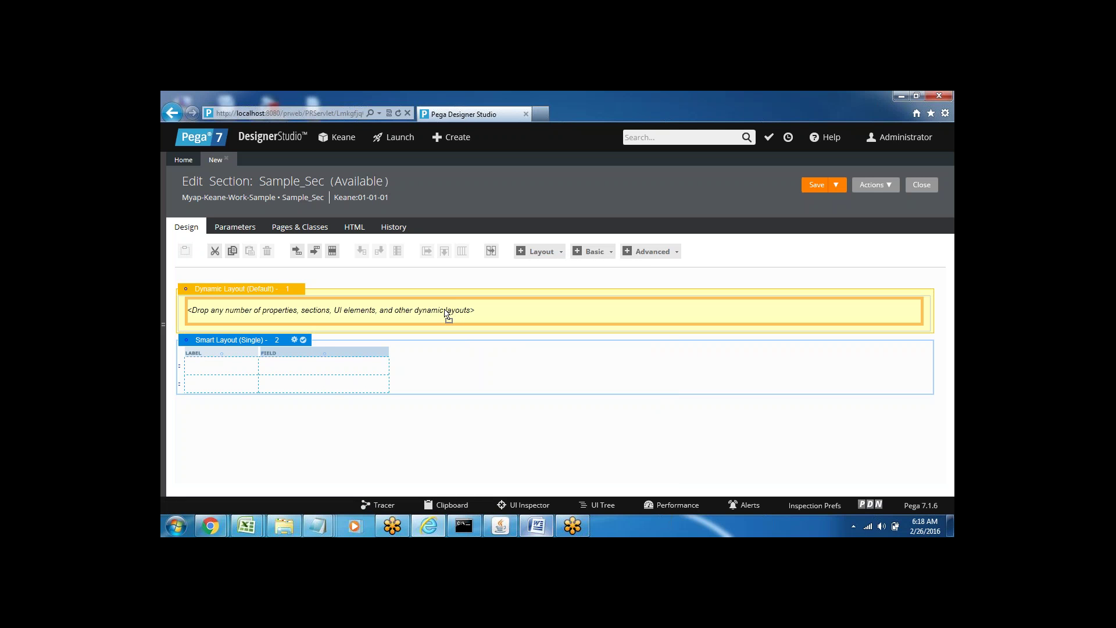
pyautogui.moveTo(446, 313); pyautogui.dragTo(443, 313)
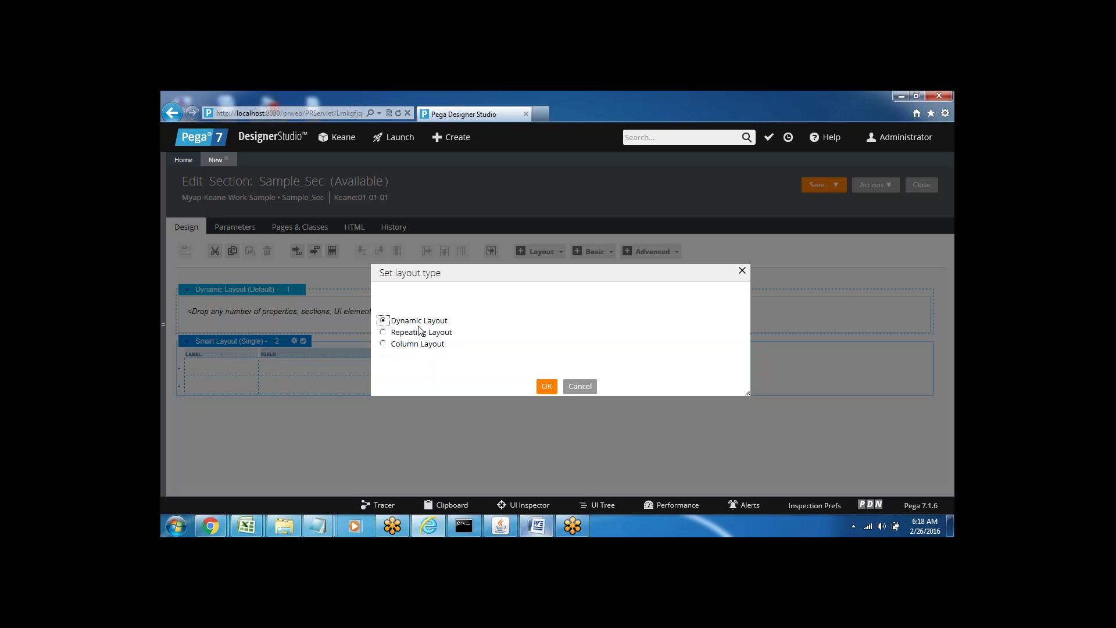
pyautogui.click(548, 386)
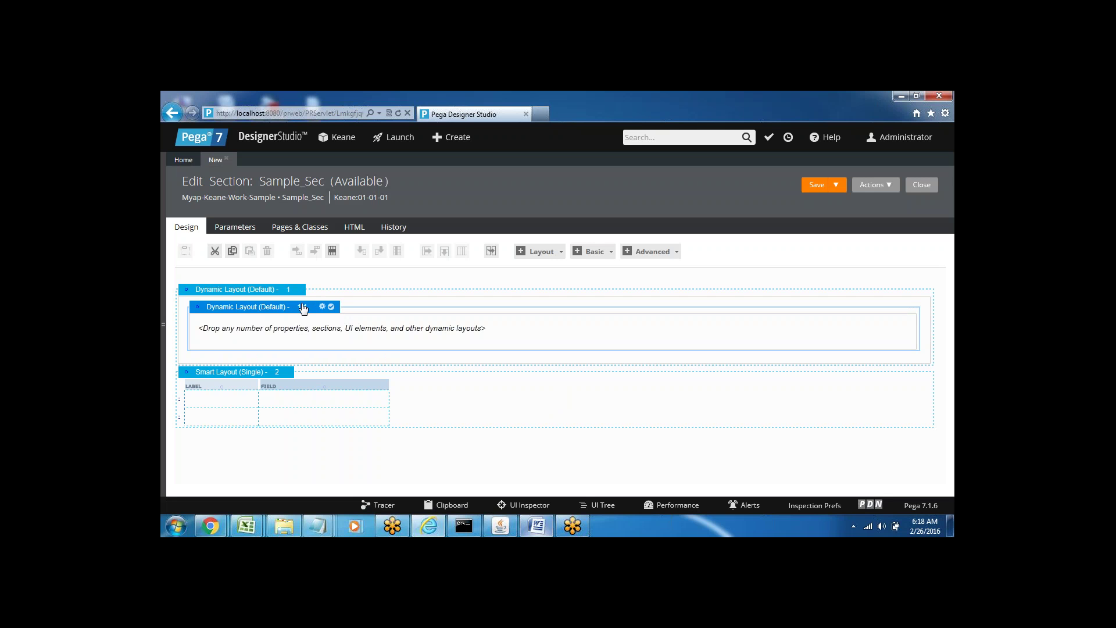
pyautogui.click(273, 292)
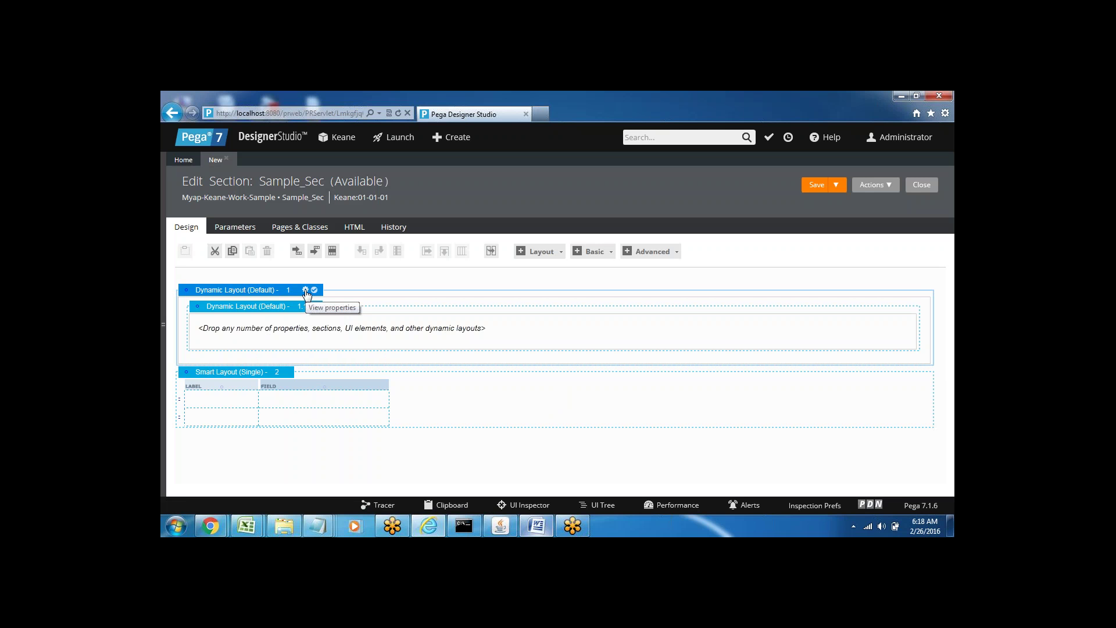
pyautogui.click(283, 310)
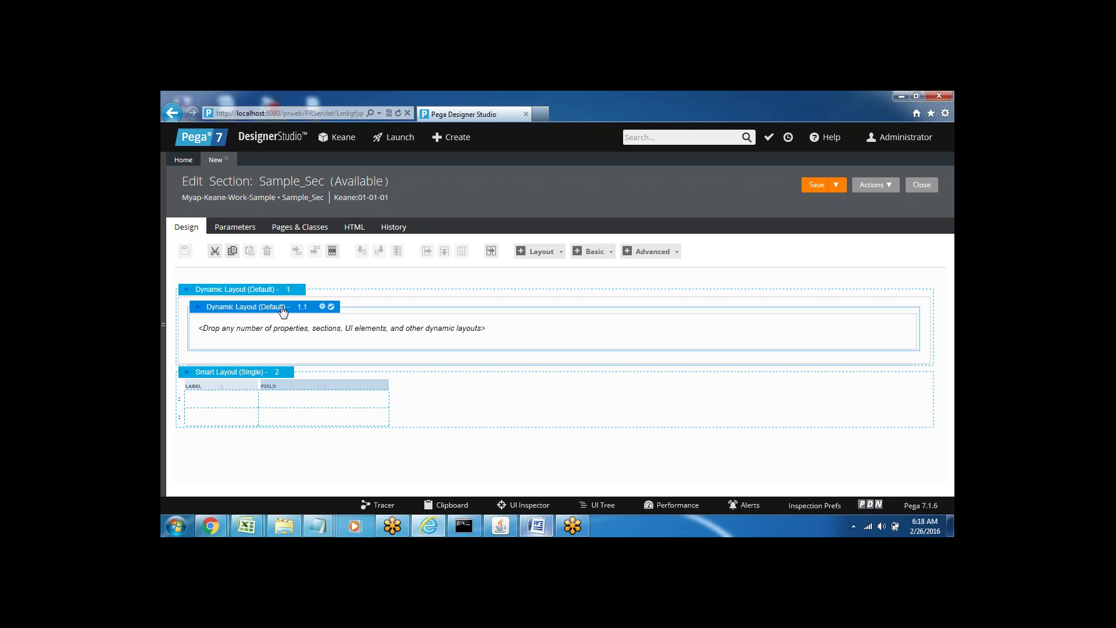
pyautogui.click(333, 256)
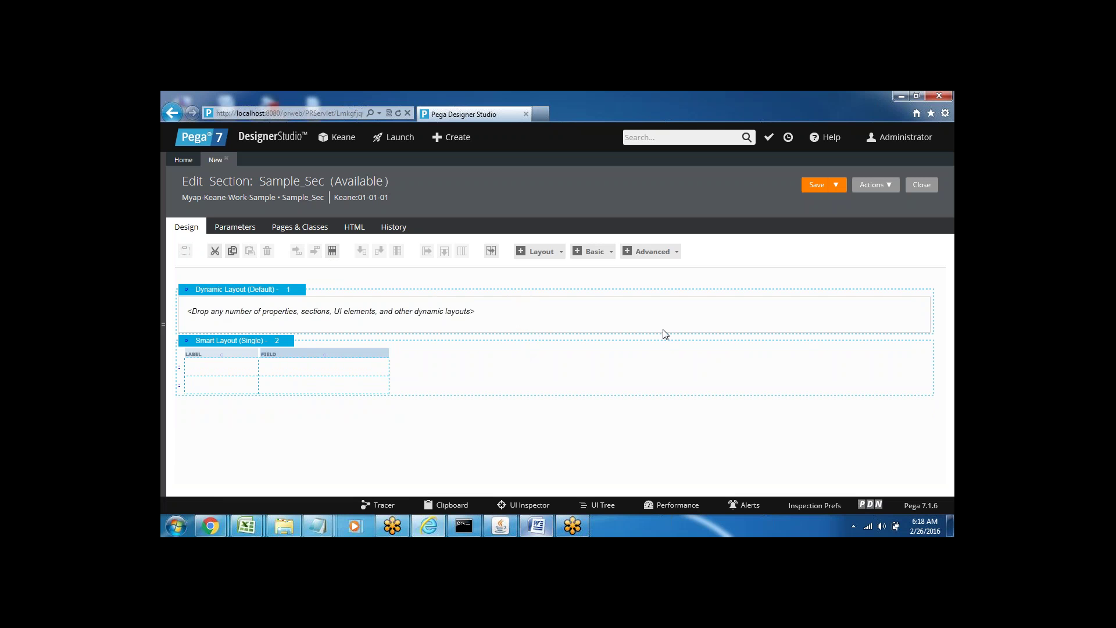
# Set the layout format of the dynamic layout to Inline grid double in its properties
pyautogui.click(257, 292)
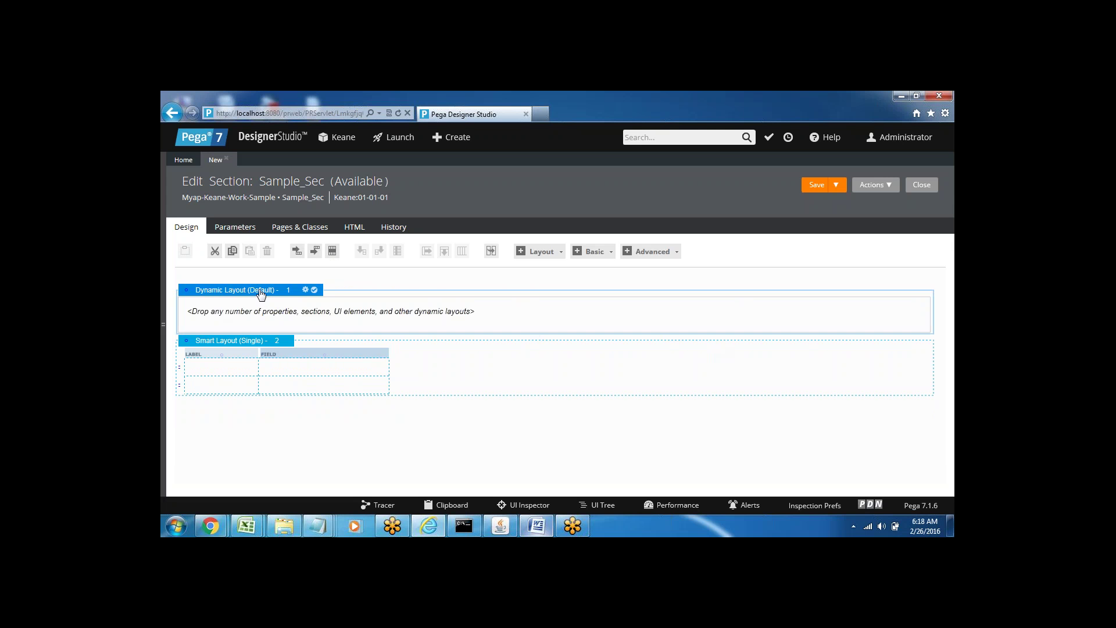
pyautogui.click(305, 290)
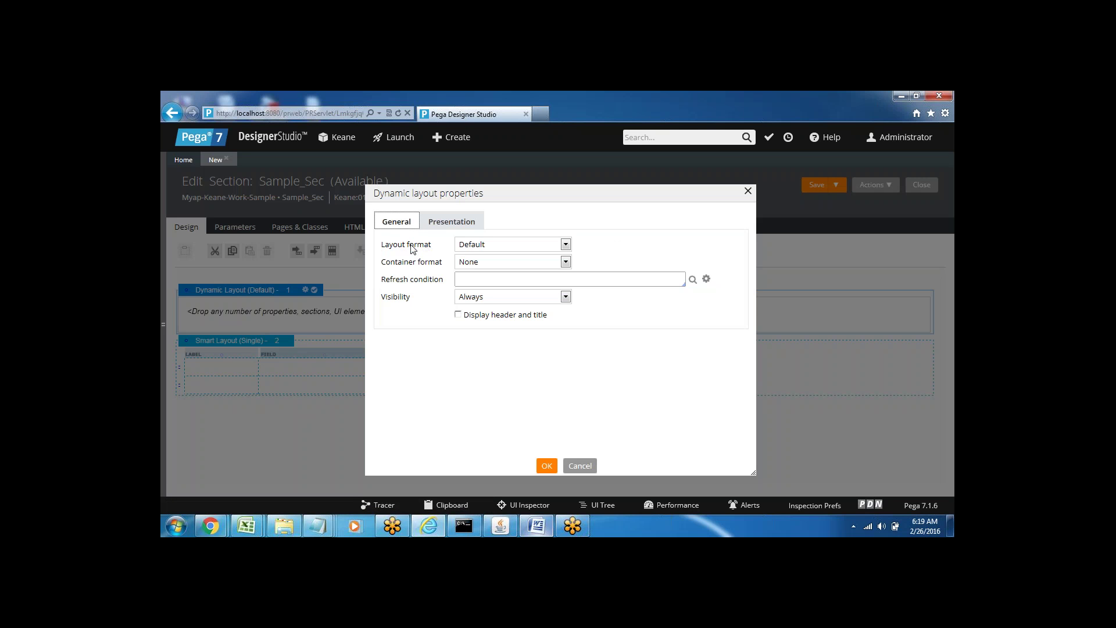
pyautogui.click(472, 247)
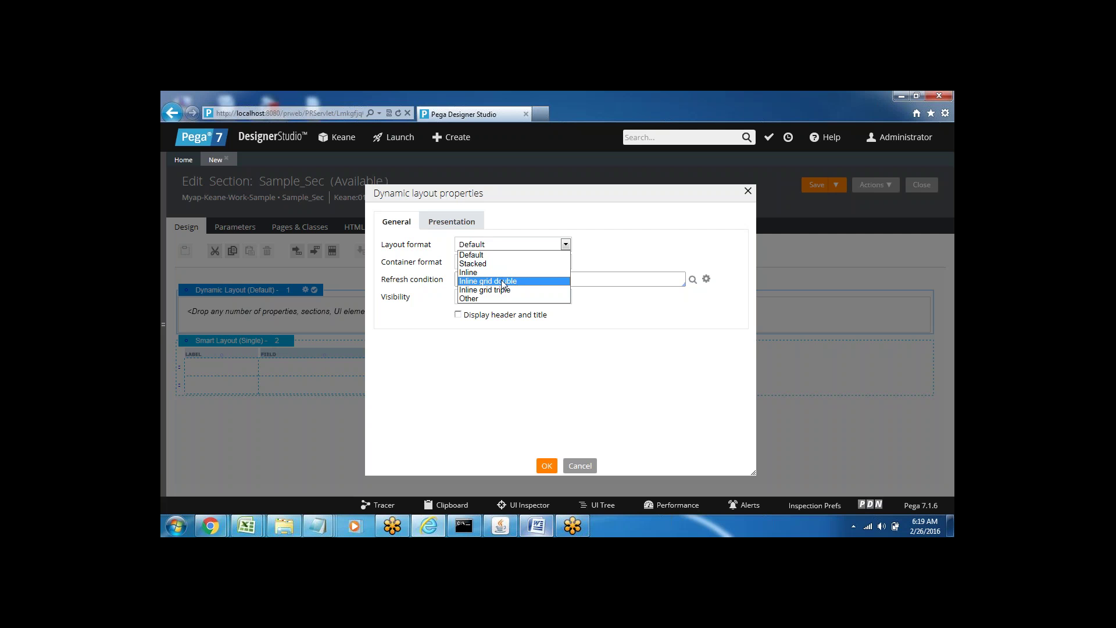
pyautogui.click(500, 282)
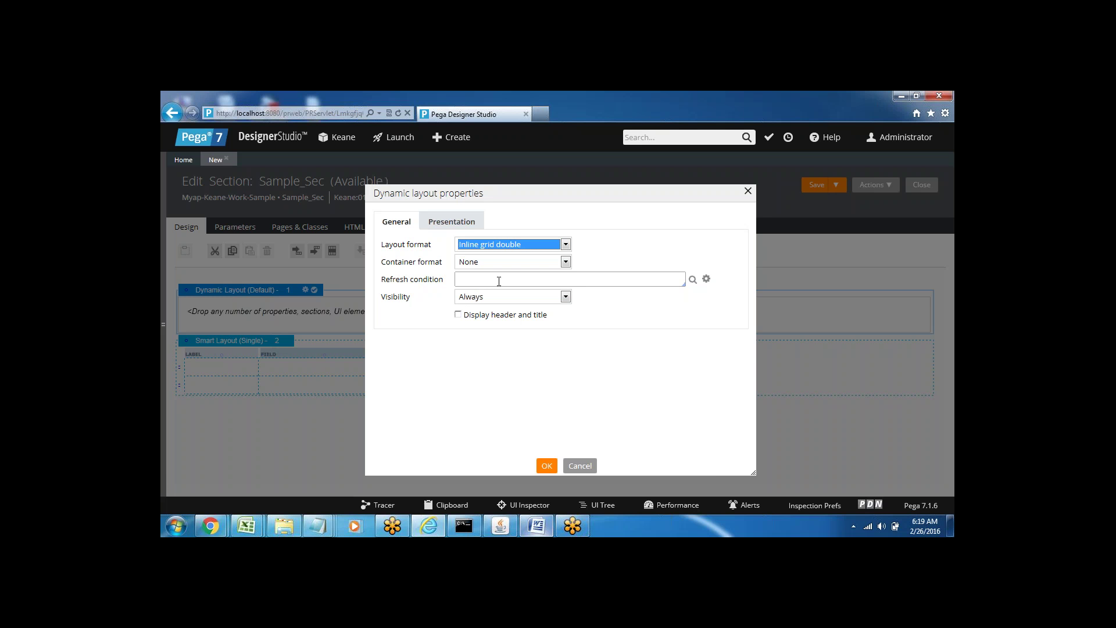
pyautogui.click(495, 378)
pyautogui.click(547, 466)
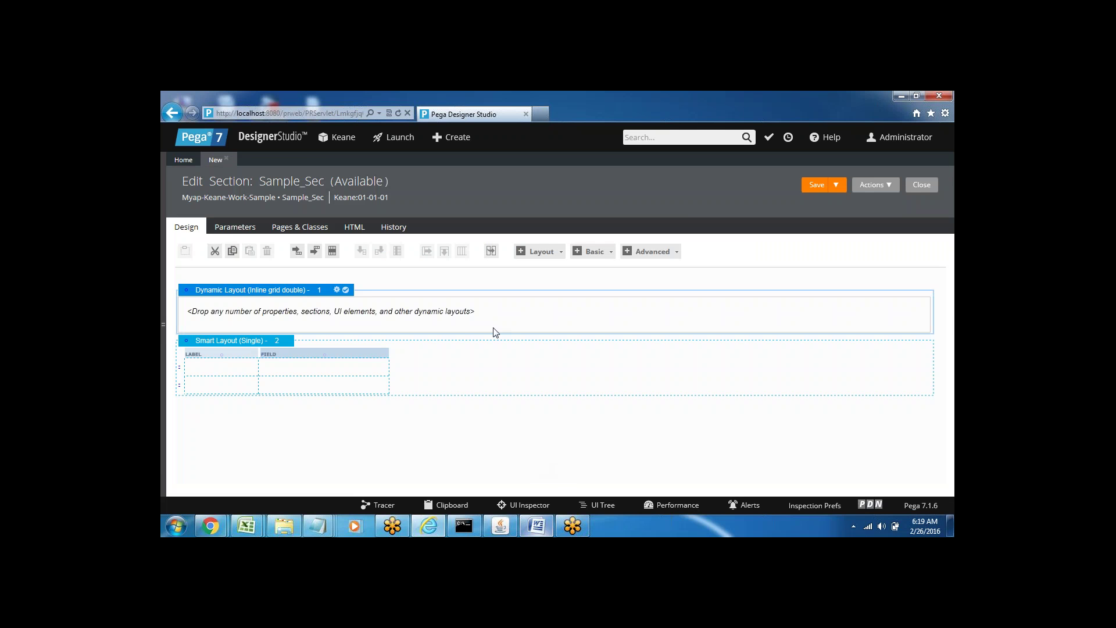
# Show the application explorer and expand the Sample class down to its Data Model properties
pyautogui.click(167, 324)
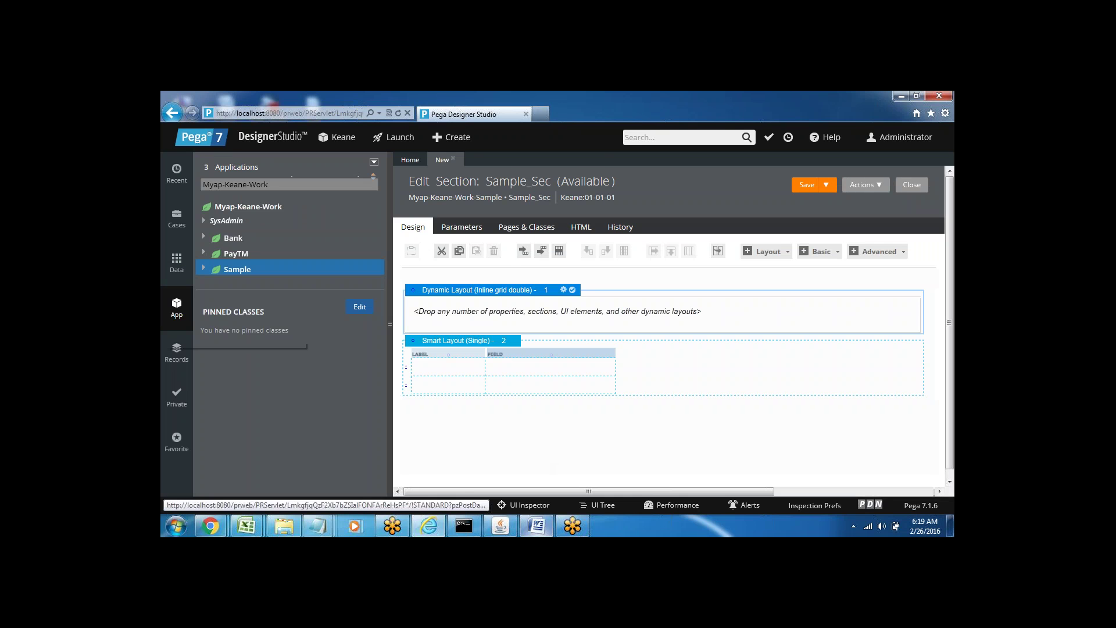
pyautogui.click(203, 269)
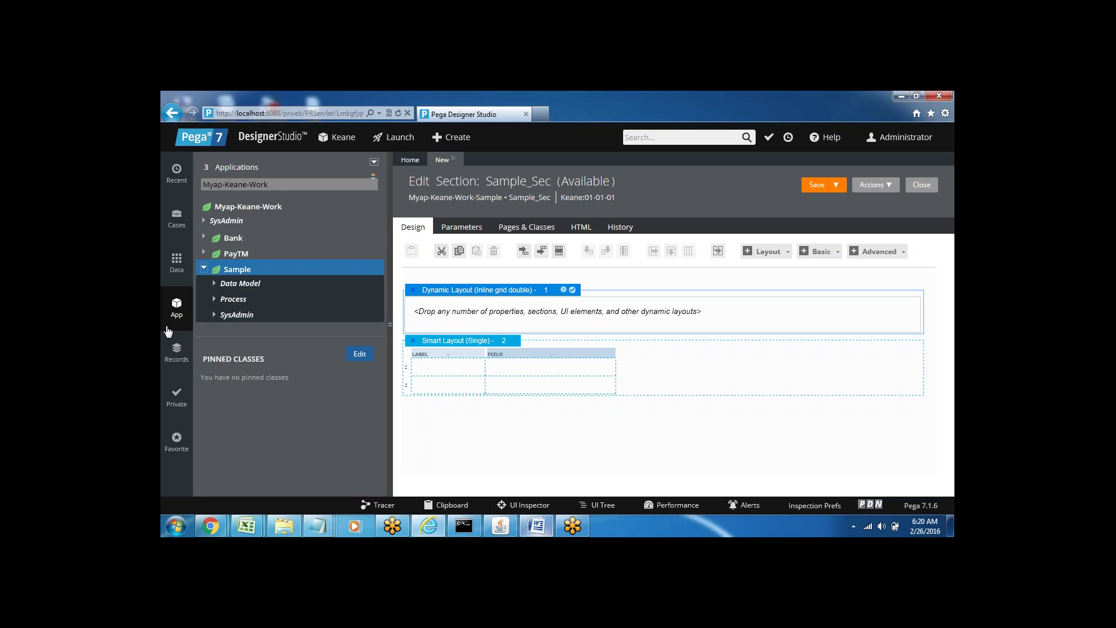
pyautogui.click(212, 284)
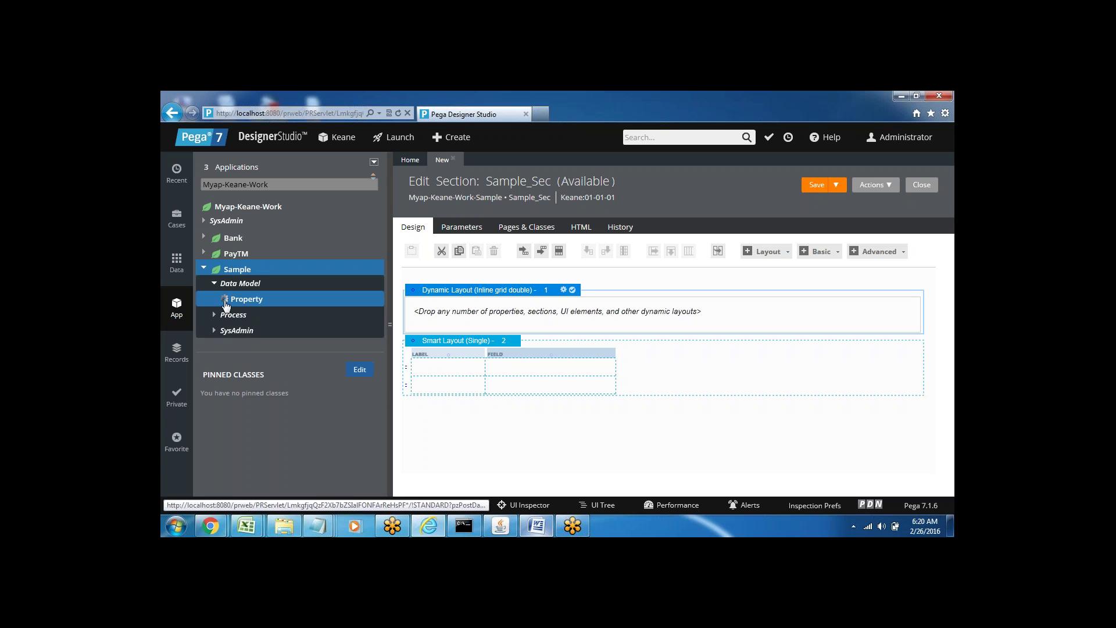
pyautogui.click(226, 302)
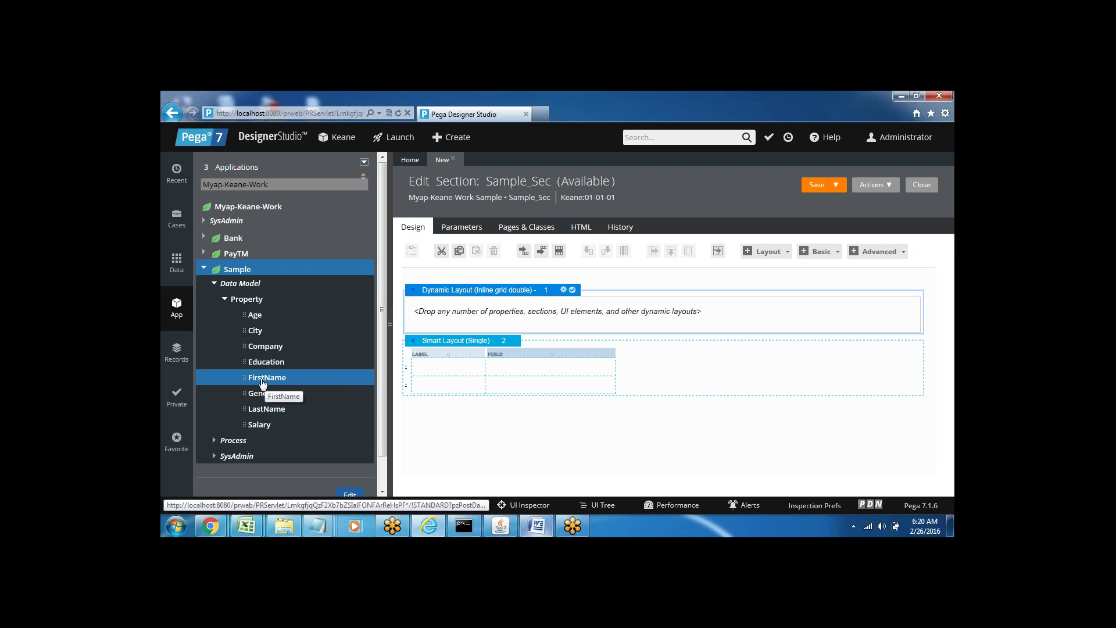
# Add the FirstName, LastName and Age properties to the Inline grid double dynamic layout
pyautogui.moveTo(263, 381); pyautogui.dragTo(493, 309)
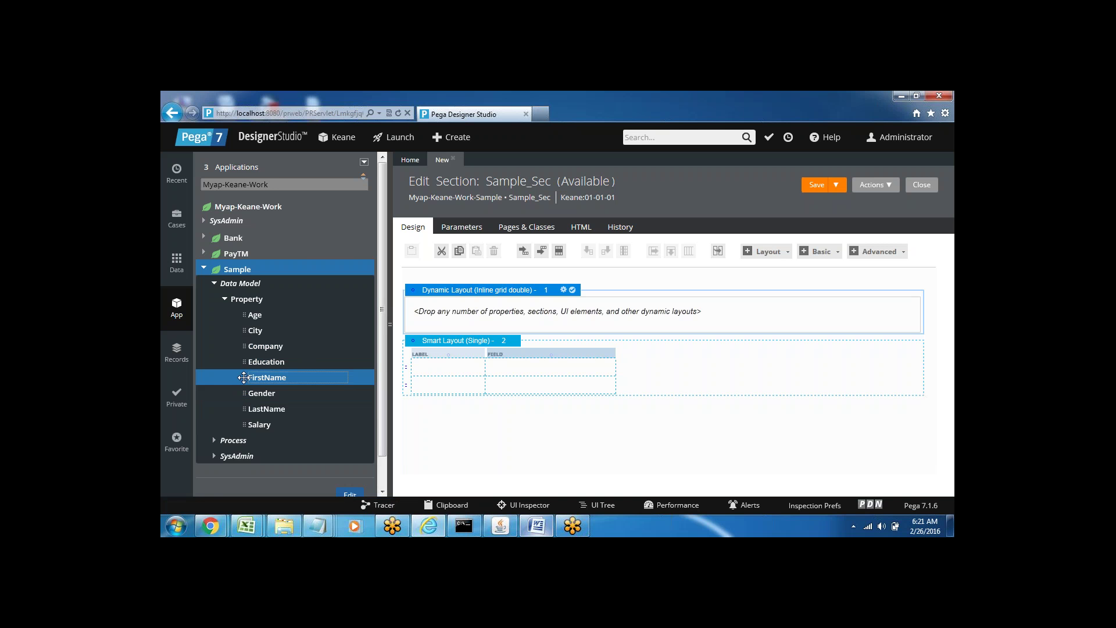
pyautogui.moveTo(244, 377); pyautogui.dragTo(471, 316)
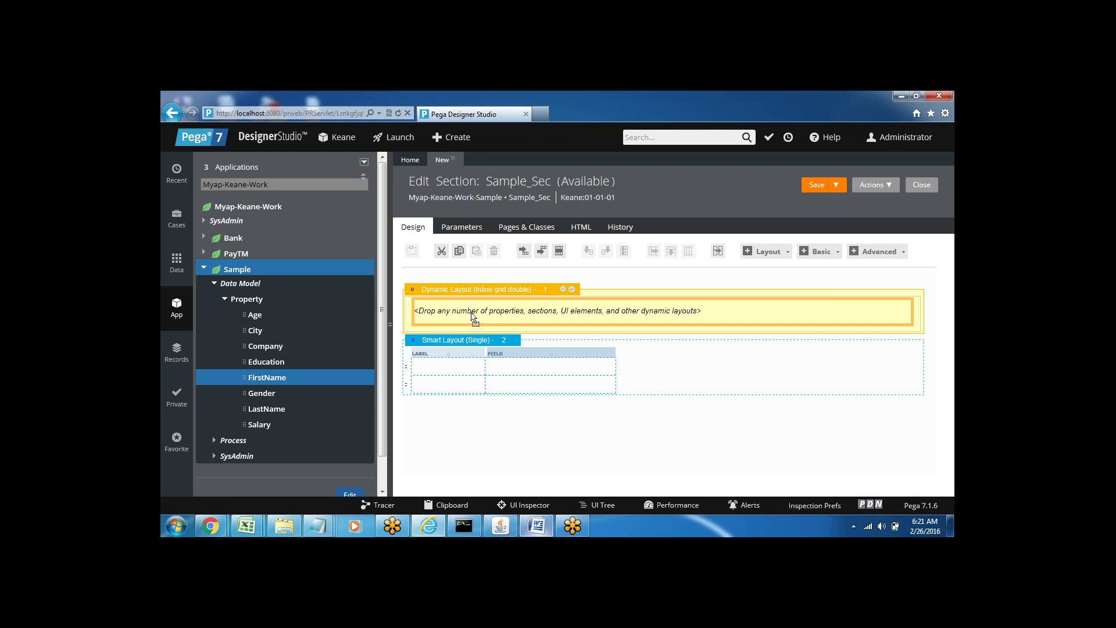
pyautogui.moveTo(471, 316); pyautogui.dragTo(471, 316)
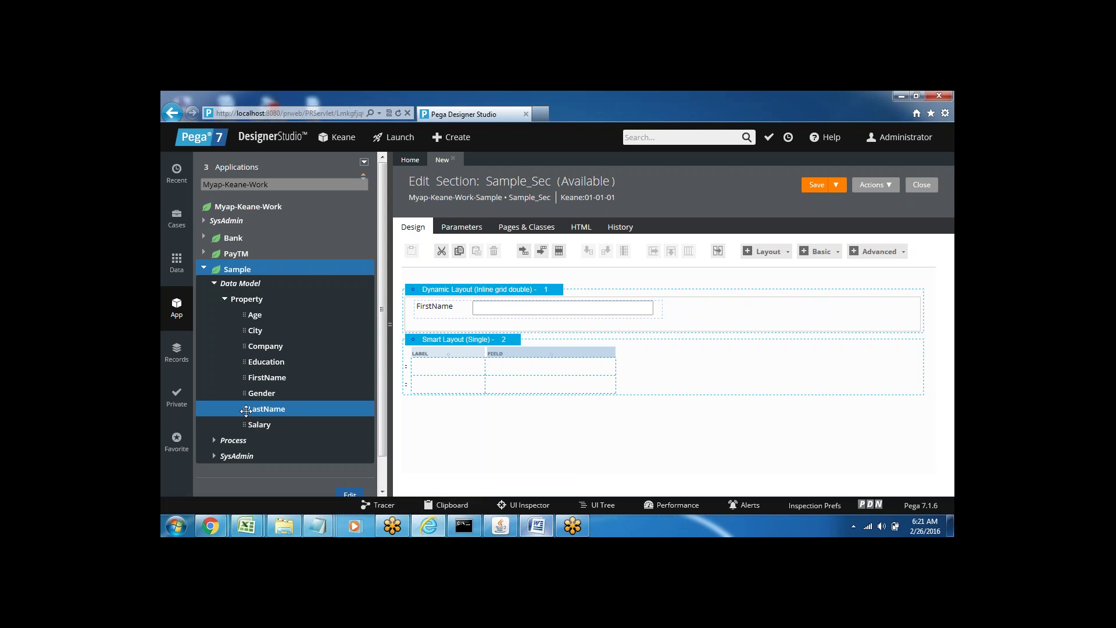
pyautogui.moveTo(246, 414); pyautogui.dragTo(697, 313)
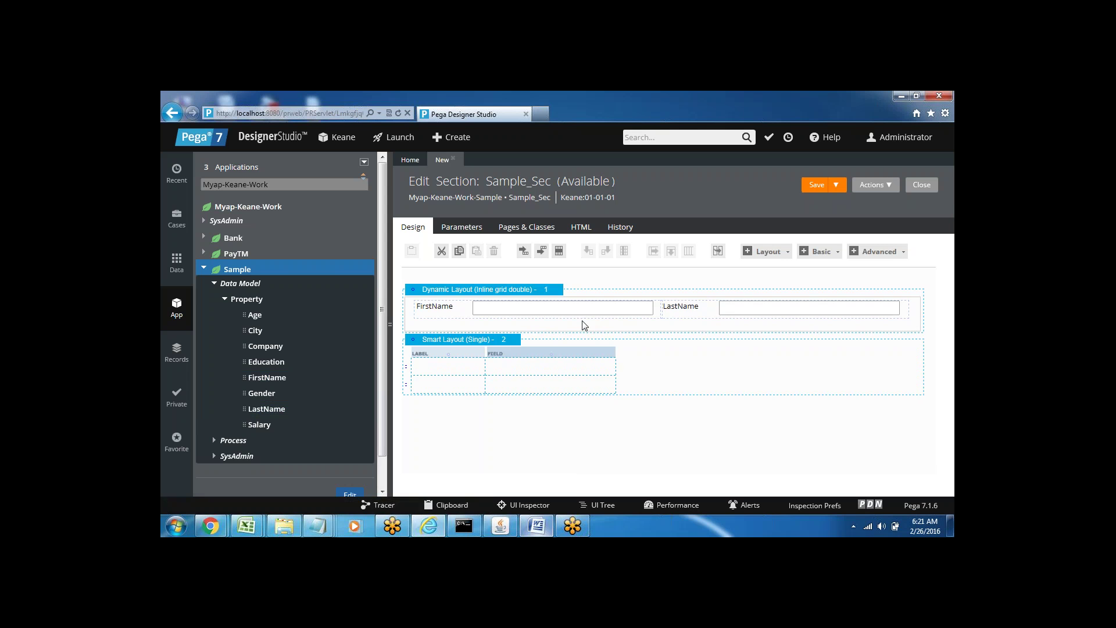
pyautogui.moveTo(250, 314); pyautogui.dragTo(521, 334)
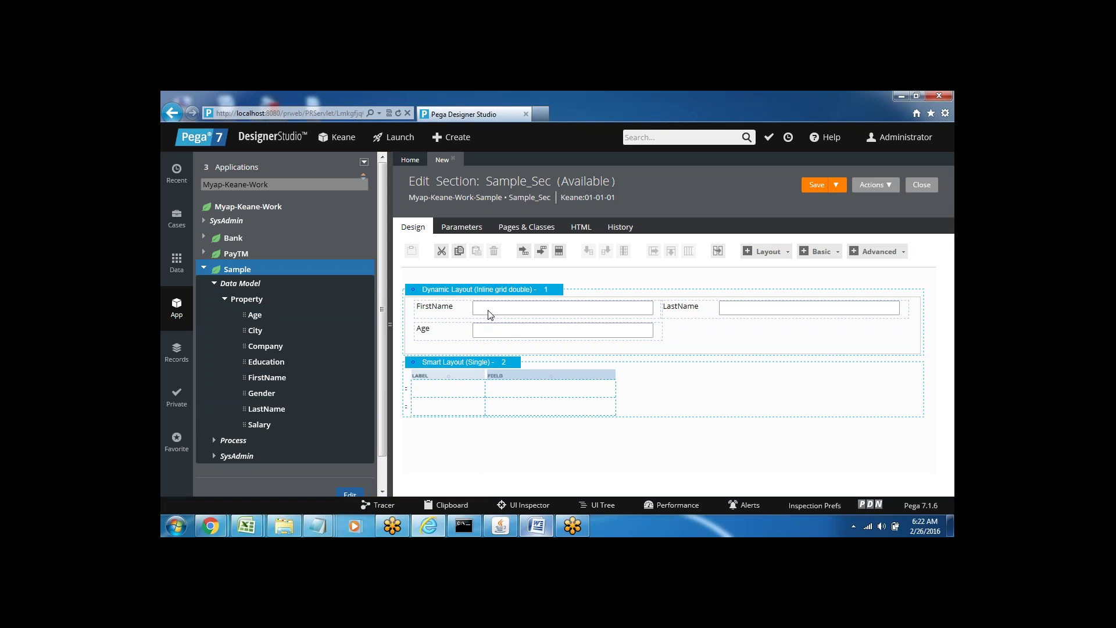
# Delete the Age, LastName and FirstName fields from the Inline grid double dynamic layout
pyautogui.click(512, 331)
pyautogui.click(585, 347)
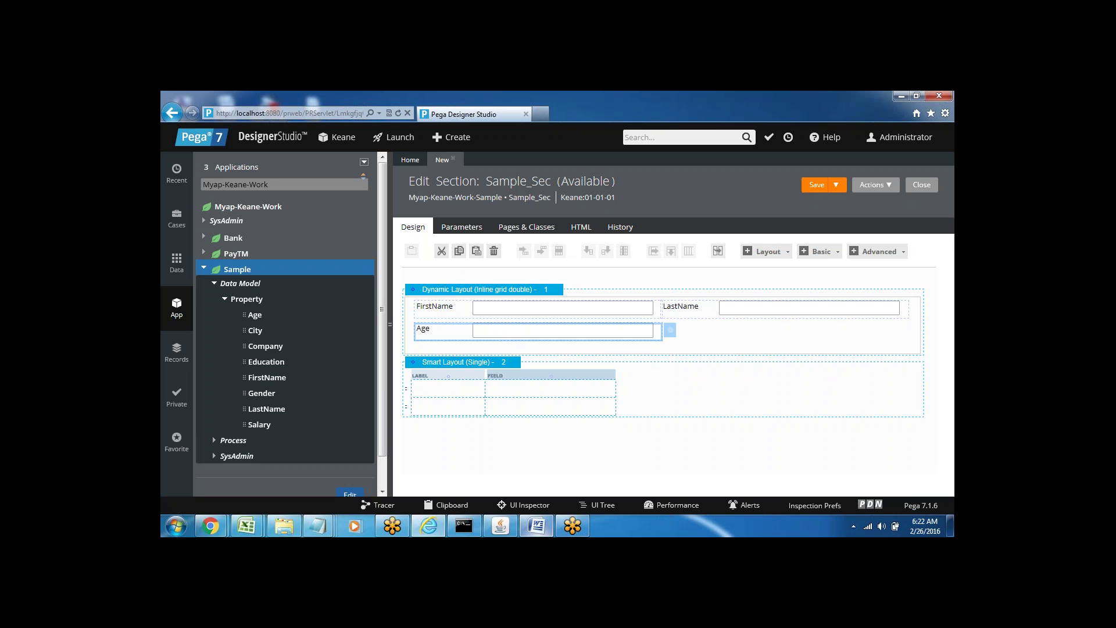
pyautogui.click(494, 257)
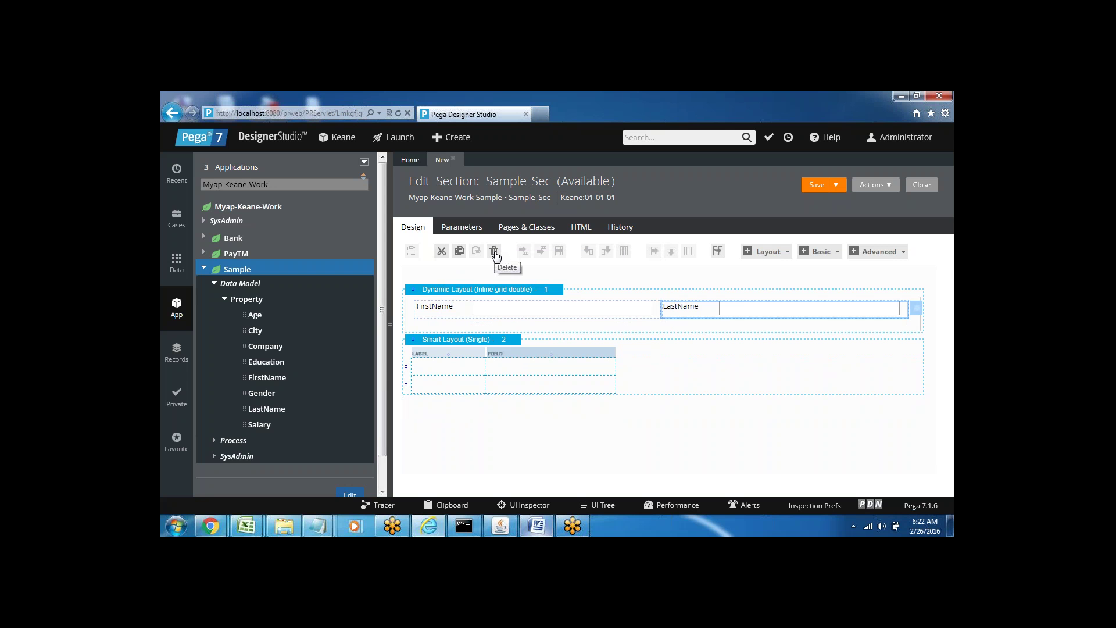
pyautogui.click(734, 308)
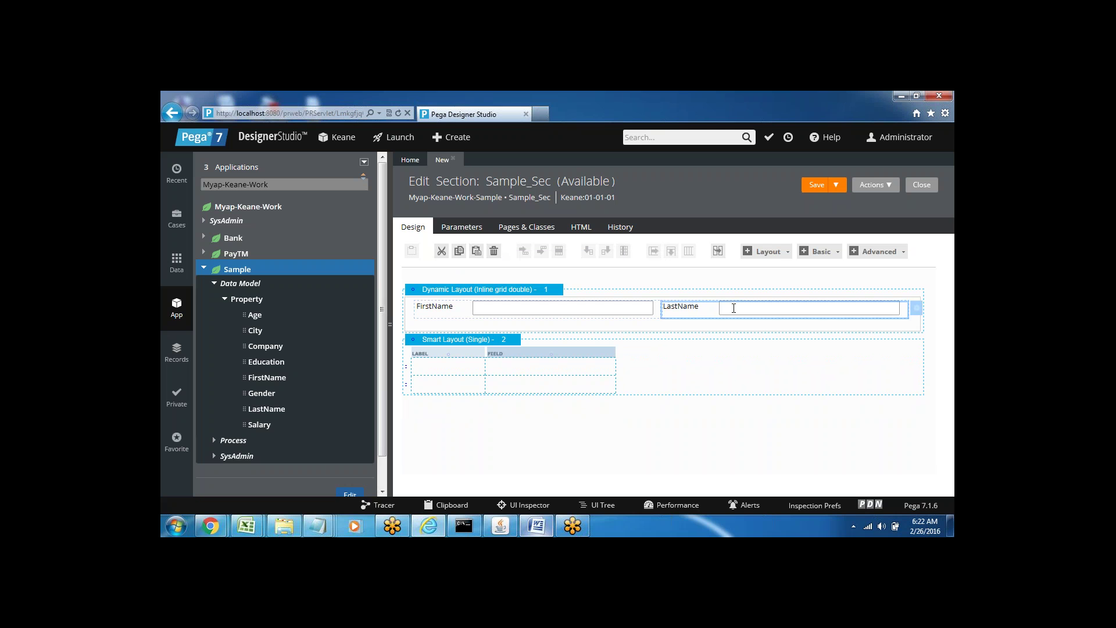
pyautogui.click(494, 252)
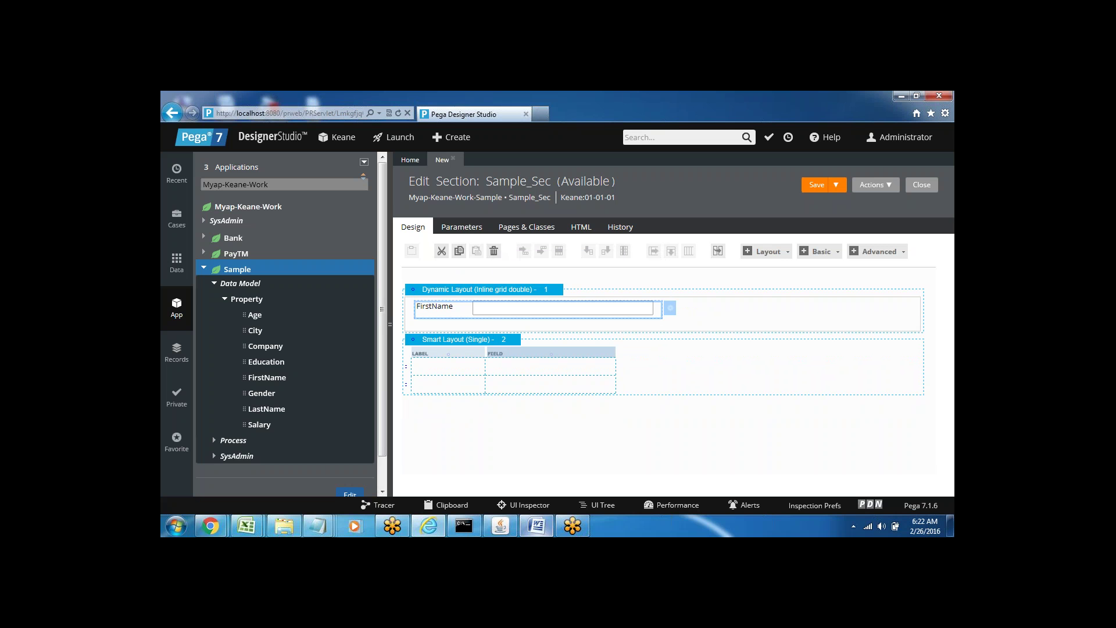
pyautogui.click(494, 252)
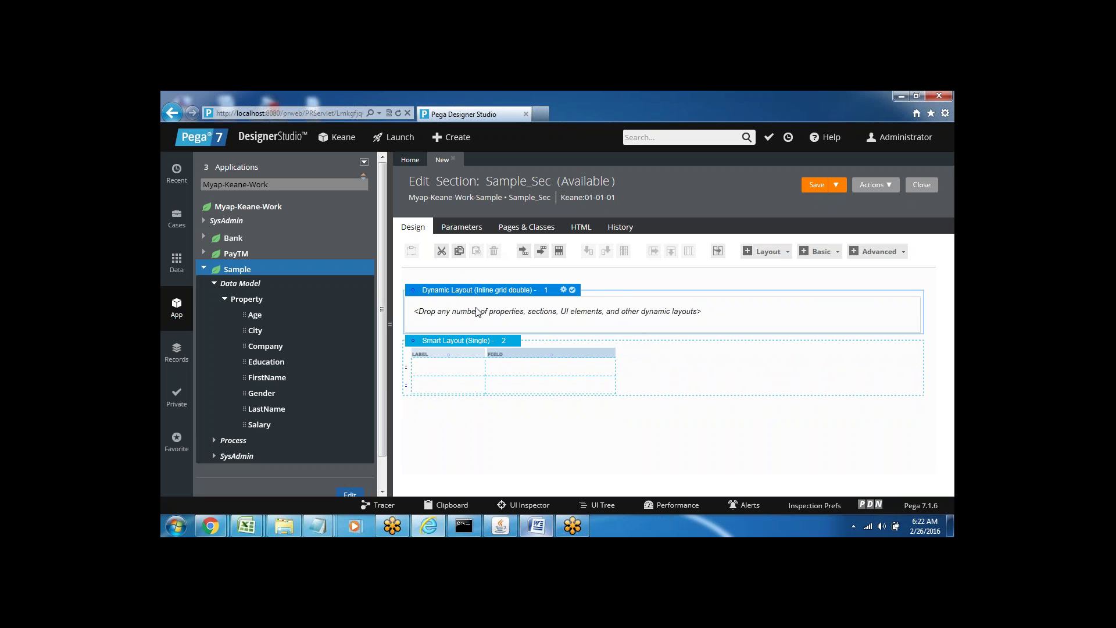
# Nest a new layout of type Dynamic Layout inside the Inline grid double dynamic layout
pyautogui.click(789, 252)
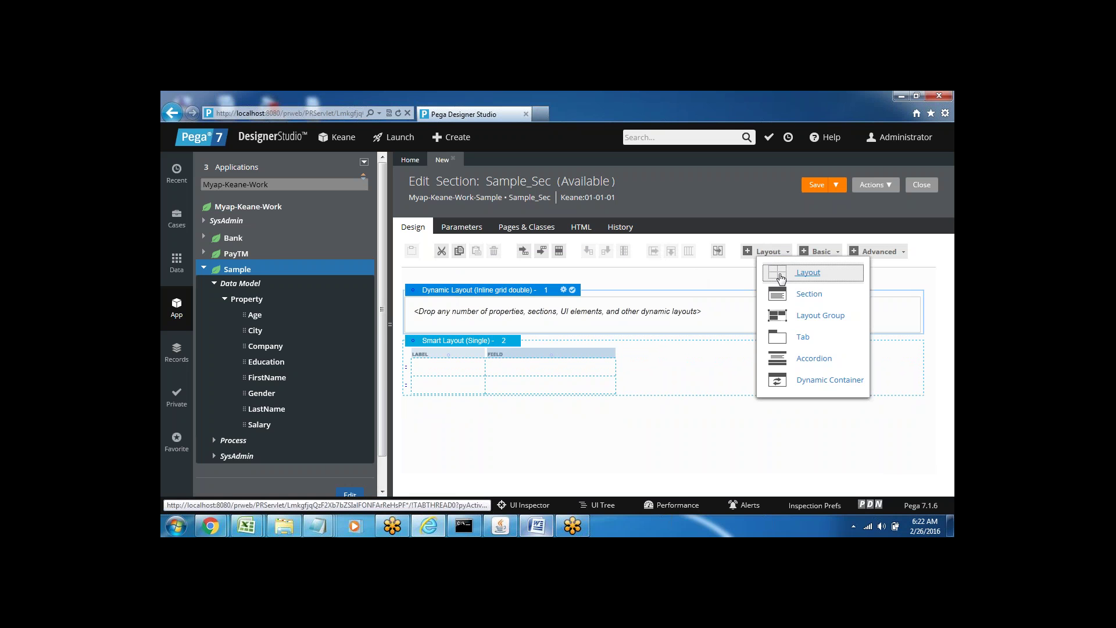
pyautogui.moveTo(782, 278); pyautogui.dragTo(609, 314)
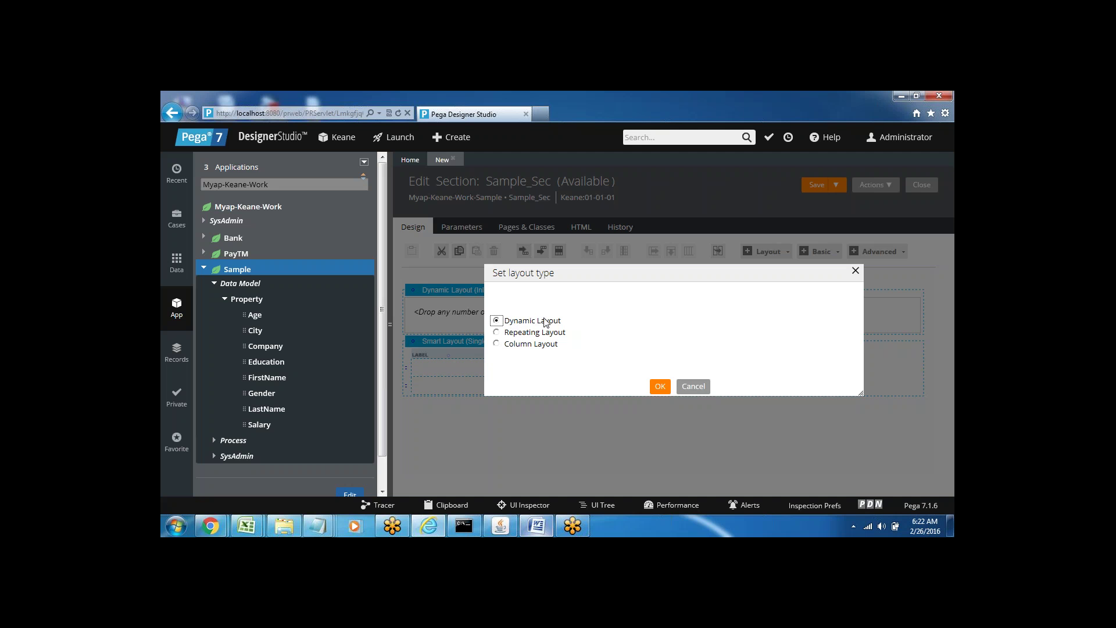
pyautogui.click(661, 388)
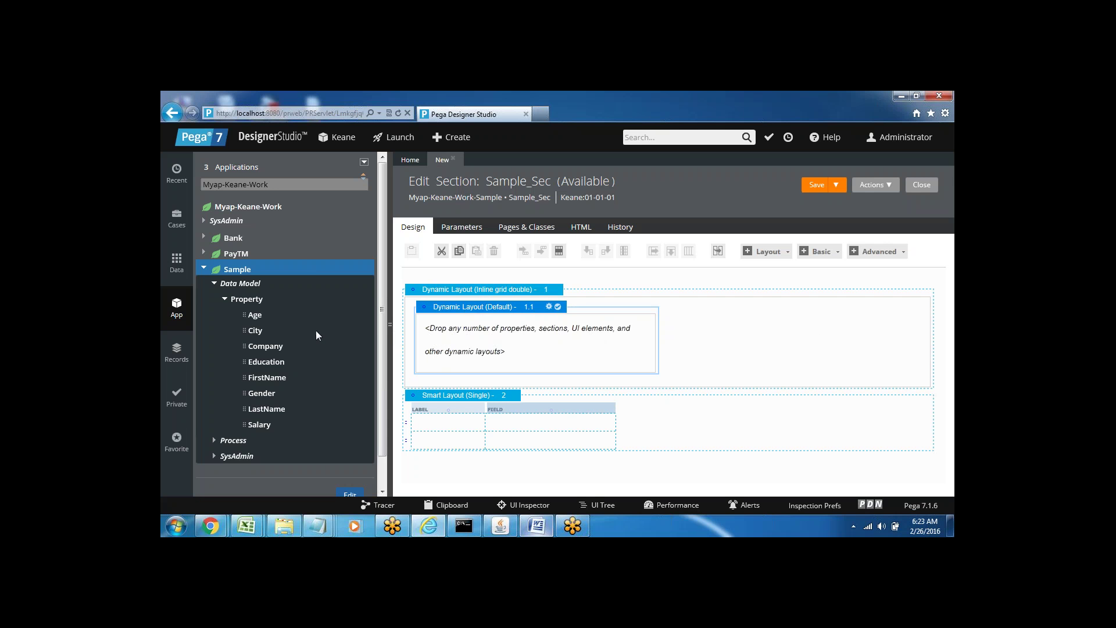
pyautogui.click(243, 377)
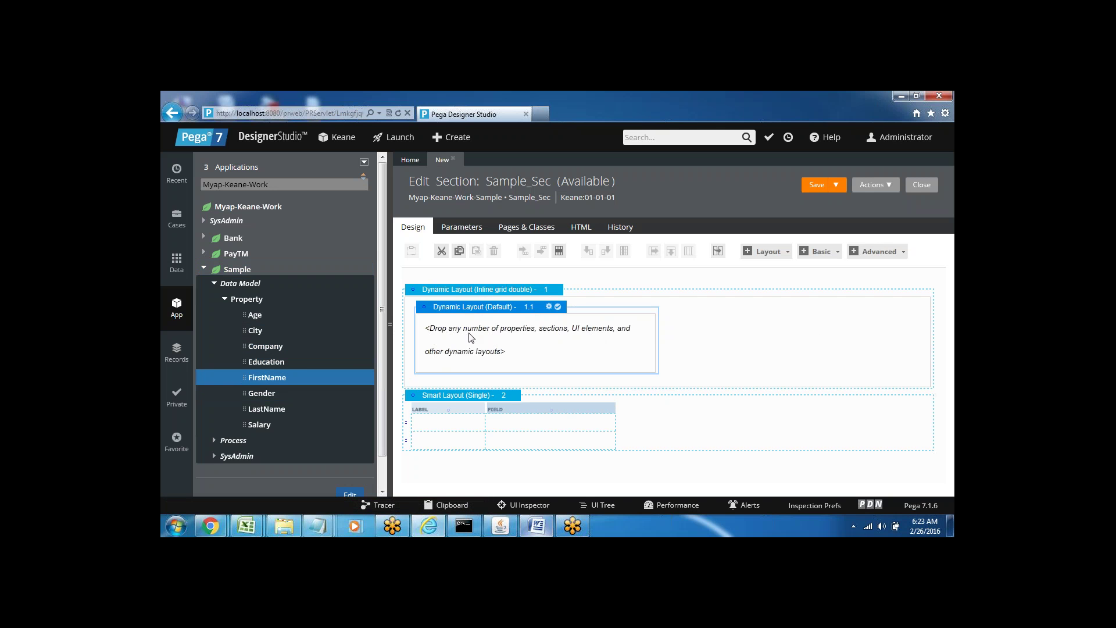
pyautogui.click(258, 425)
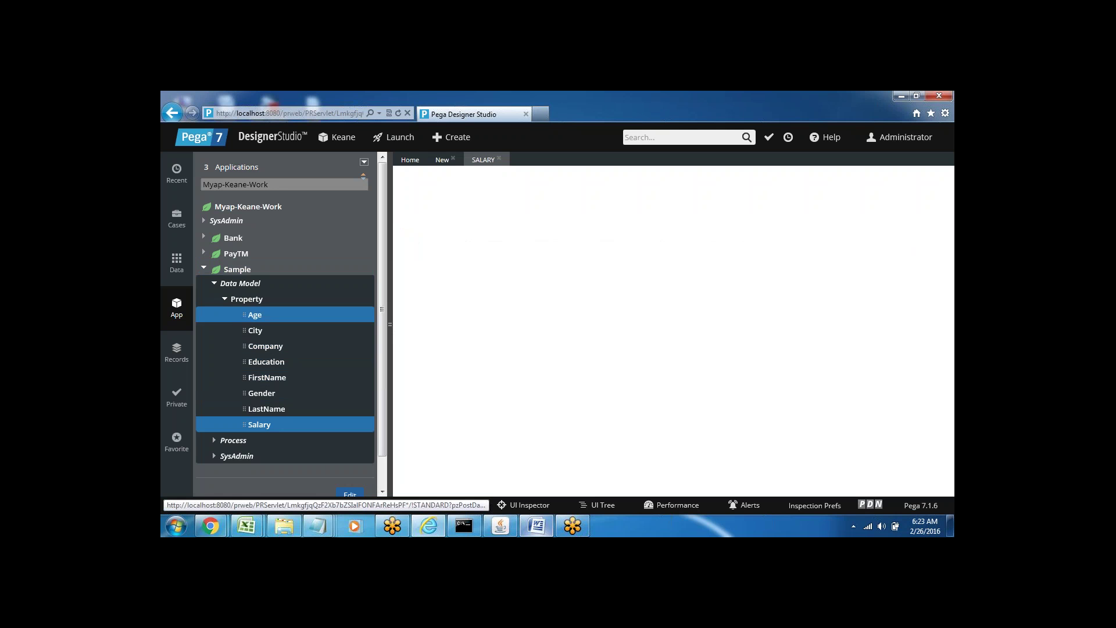
pyautogui.click(495, 160)
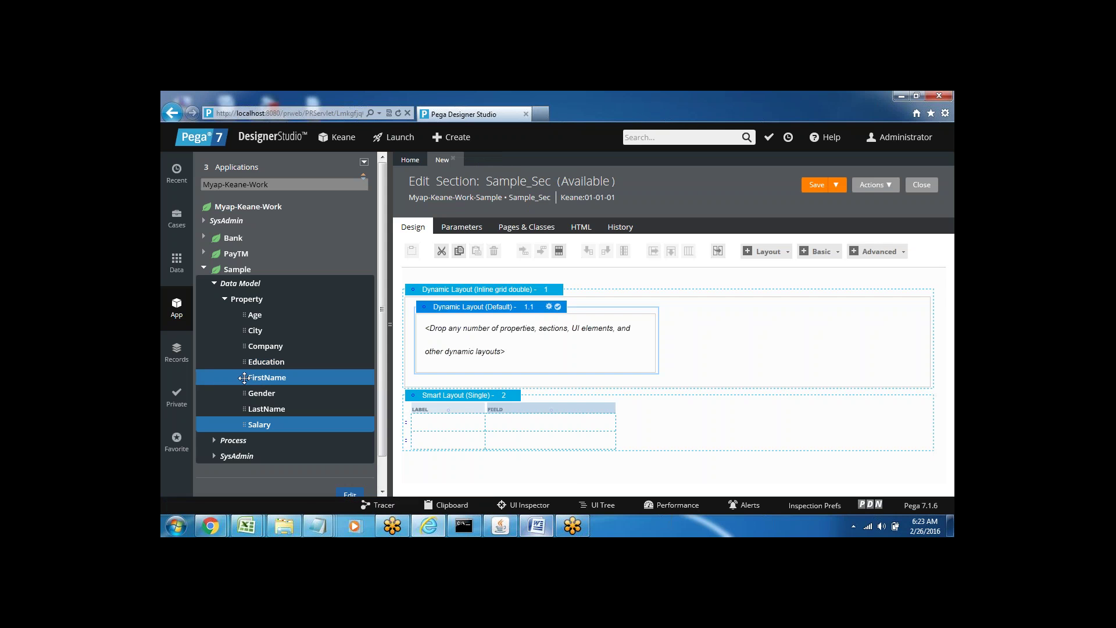
# Add the FirstName, LastName, Age and Company properties in that order to the nested default dynamic layout
pyautogui.moveTo(244, 378); pyautogui.dragTo(489, 347)
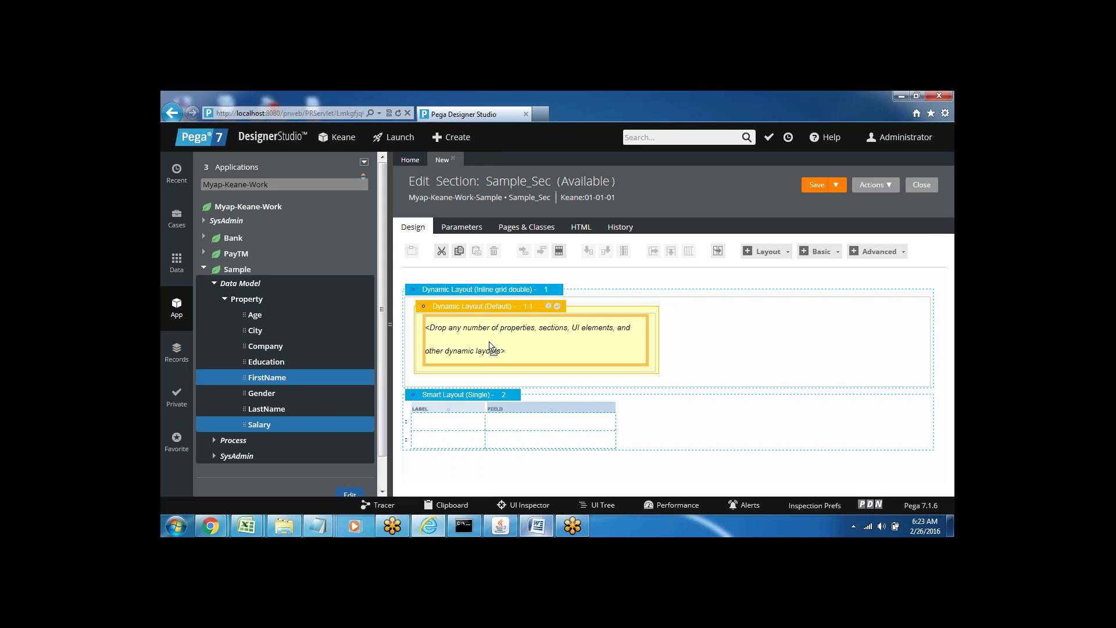
pyautogui.moveTo(490, 347); pyautogui.dragTo(489, 347)
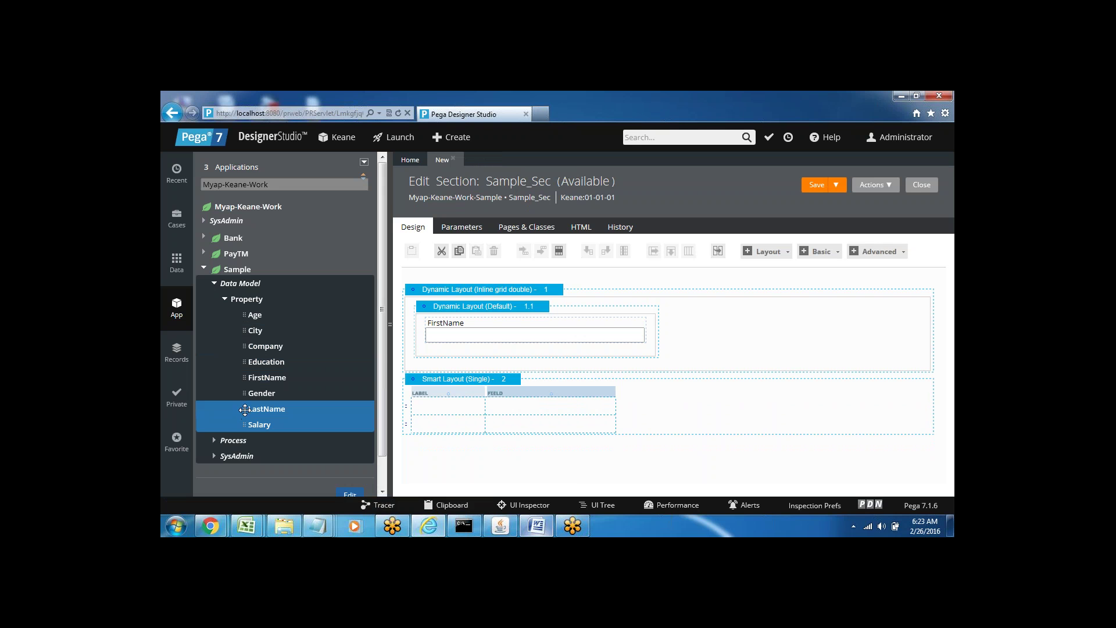
pyautogui.moveTo(245, 410); pyautogui.dragTo(471, 359)
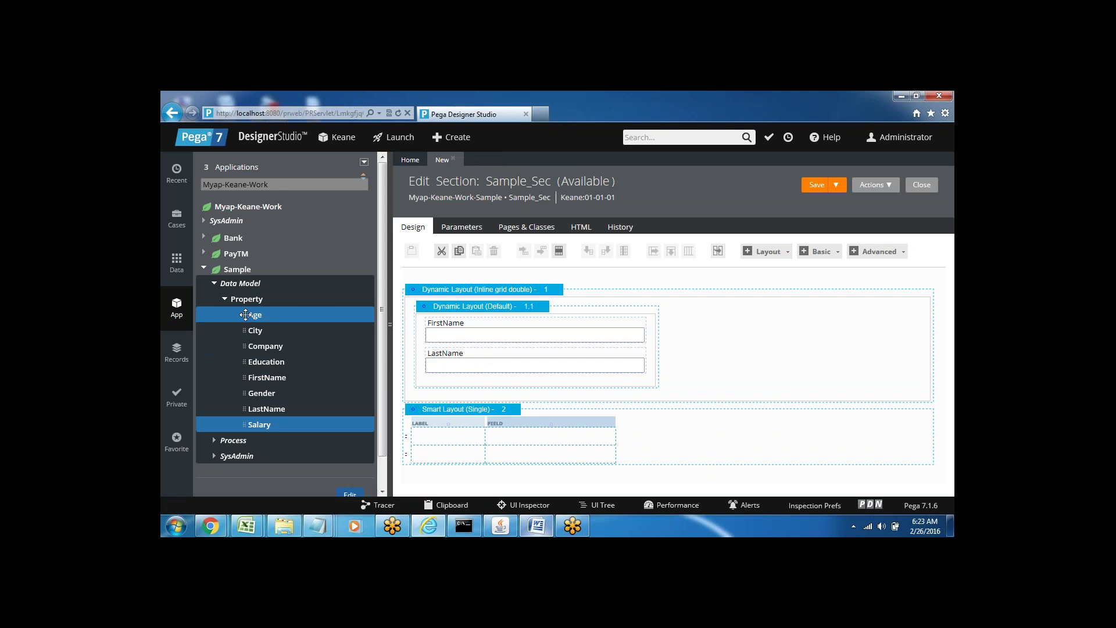
pyautogui.moveTo(245, 315); pyautogui.dragTo(498, 393)
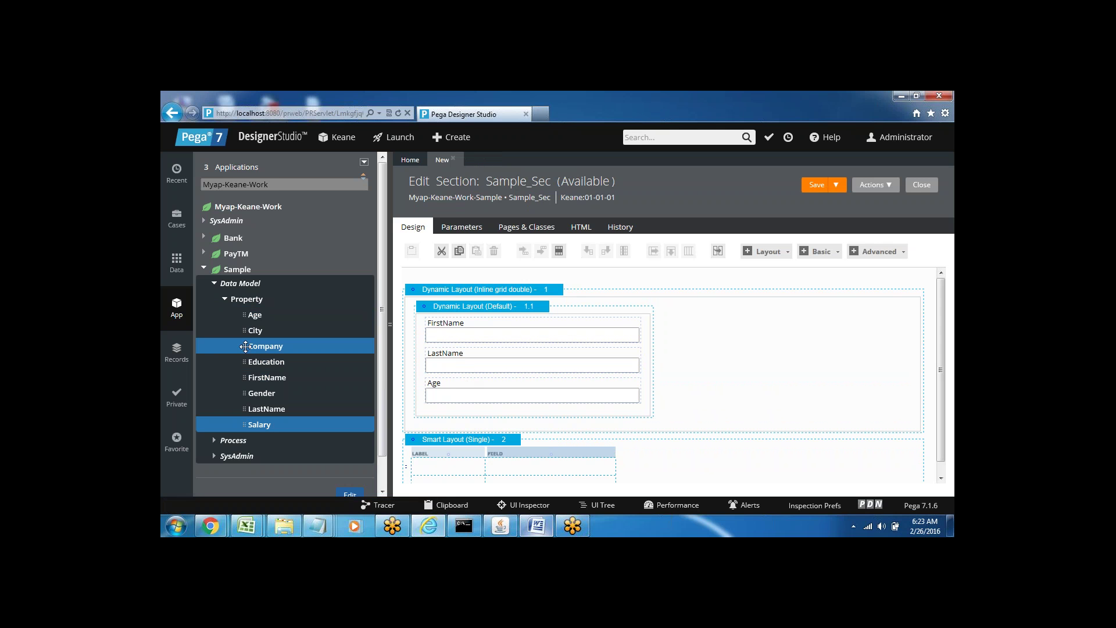
pyautogui.moveTo(246, 347); pyautogui.dragTo(486, 419)
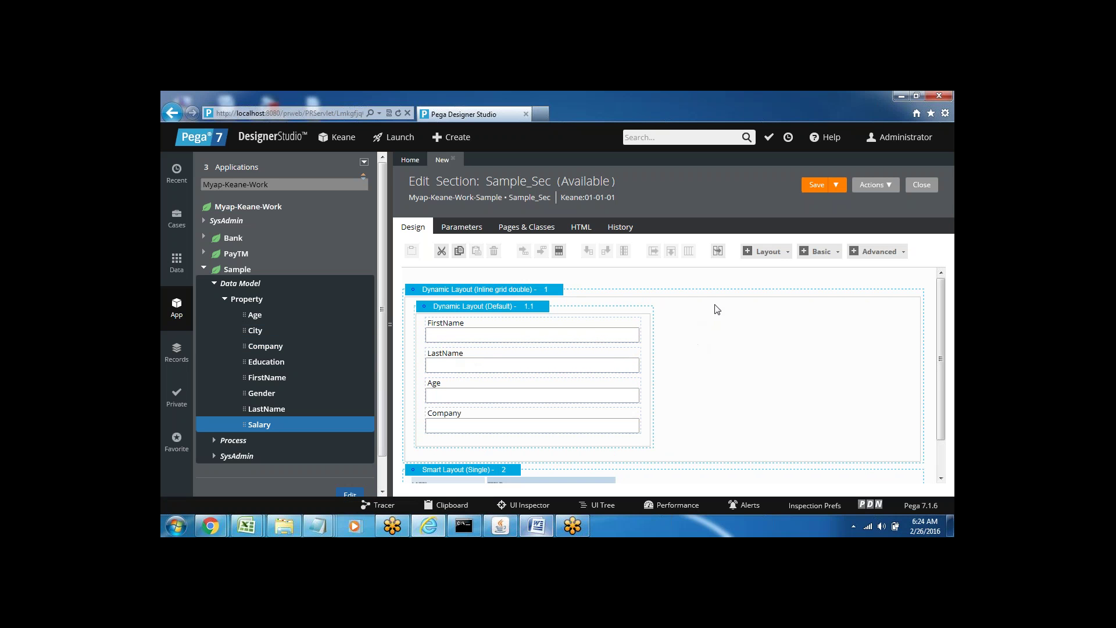
# Add a second nested Dynamic Layout beside the one holding the four fields, in the grid's other column
pyautogui.click(784, 254)
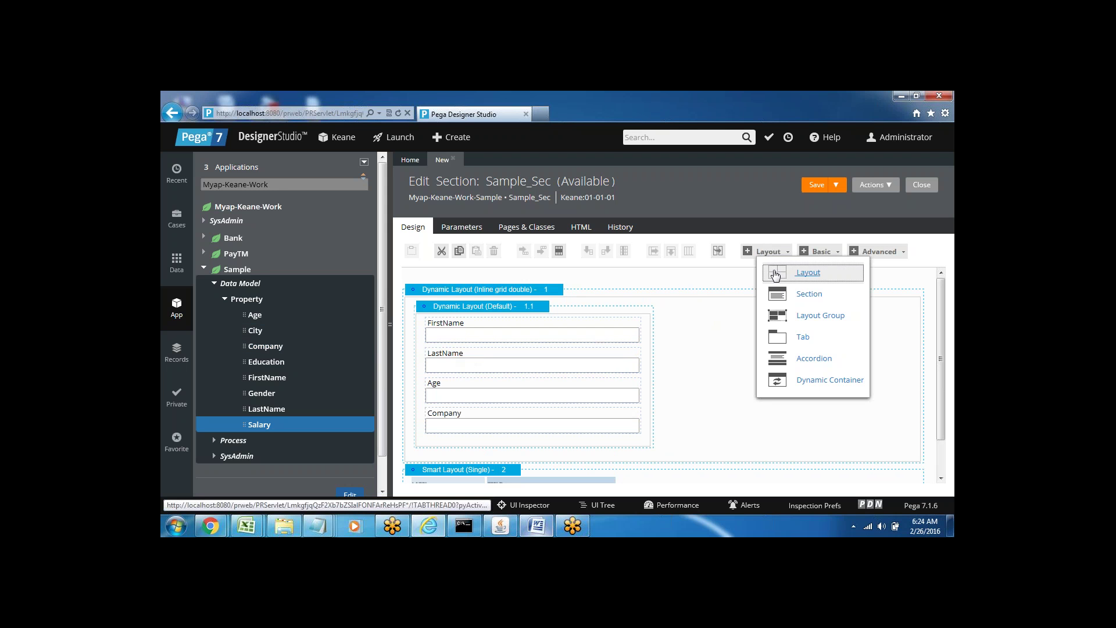
pyautogui.moveTo(774, 274); pyautogui.dragTo(789, 356)
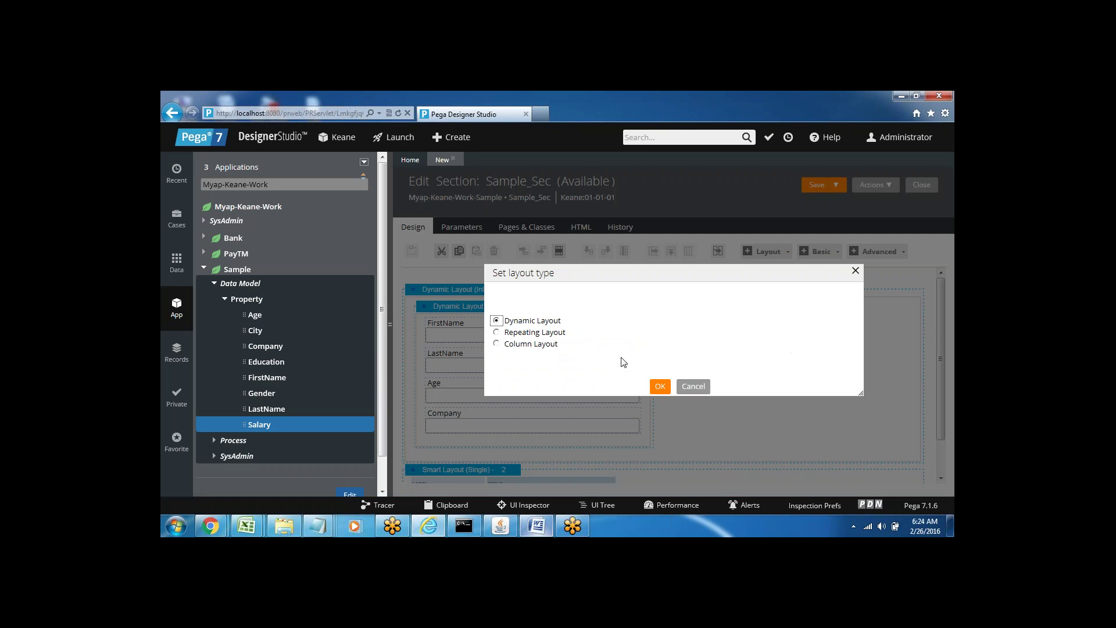
pyautogui.click(660, 387)
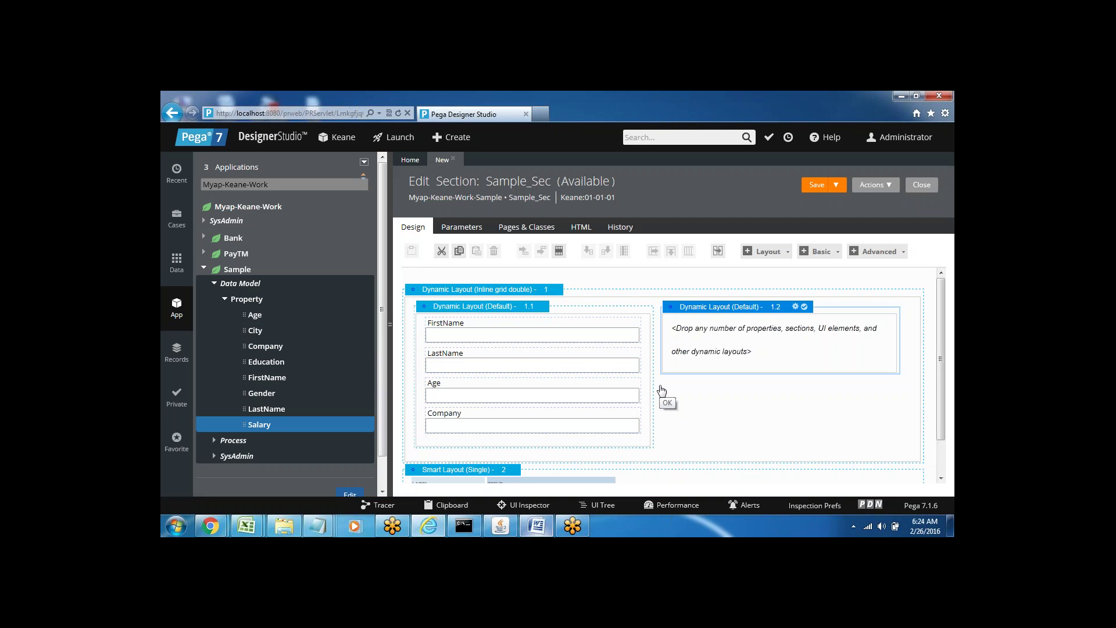
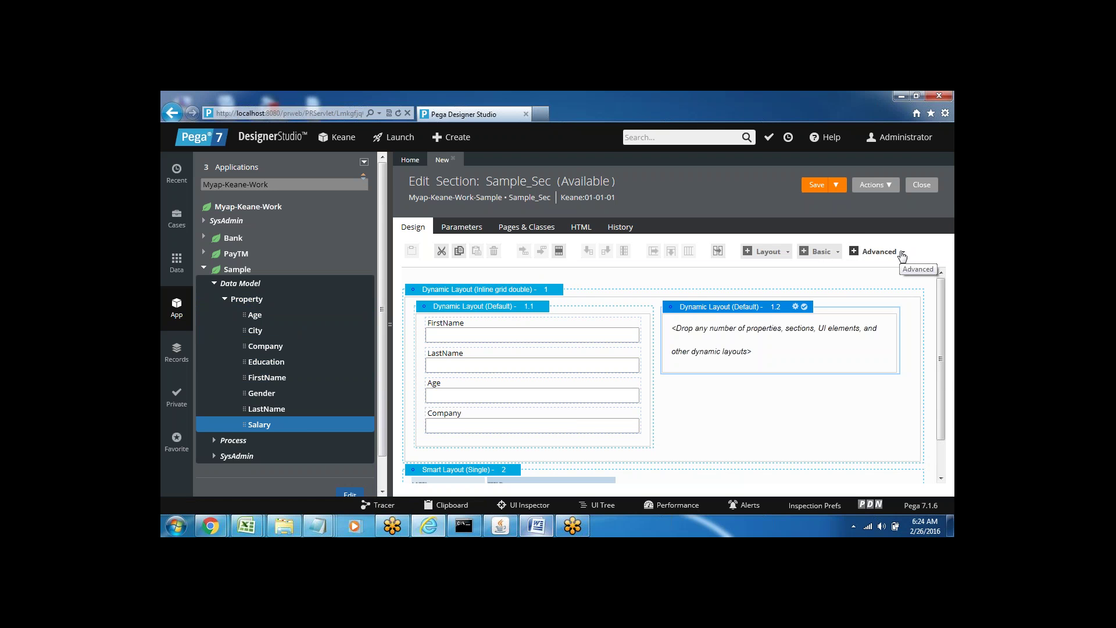
# Examine the basic and advanced controls available for the section
pyautogui.click(839, 254)
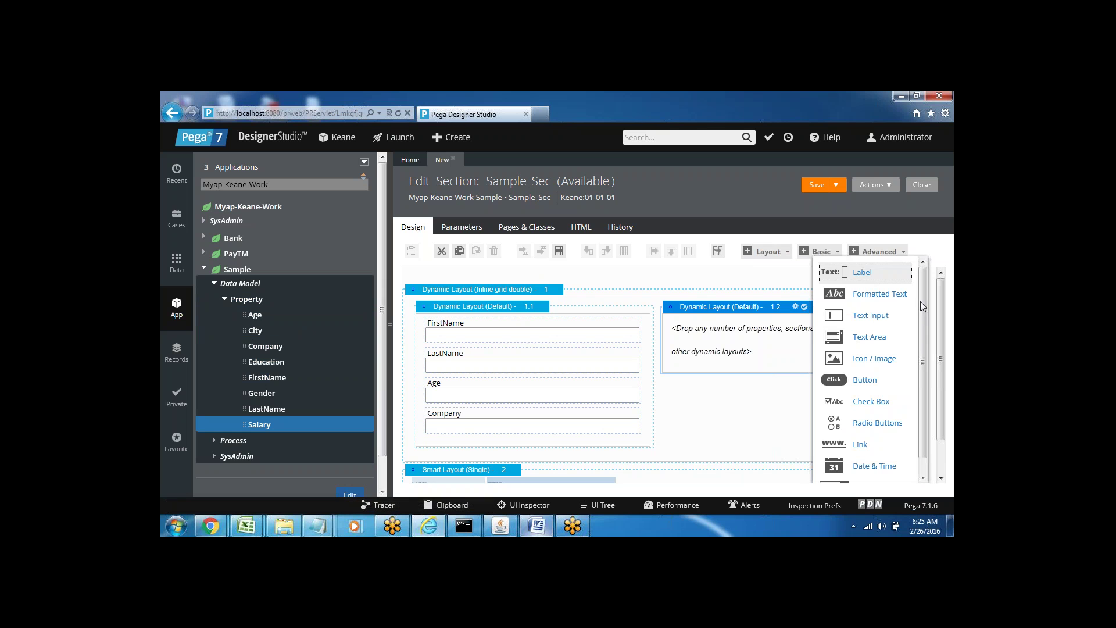
pyautogui.moveTo(919, 298)
pyautogui.mouseDown()
pyautogui.moveTo(921, 318)
pyautogui.moveTo(922, 289)
pyautogui.mouseUp()
pyautogui.moveTo(924, 382); pyautogui.dragTo(929, 429)
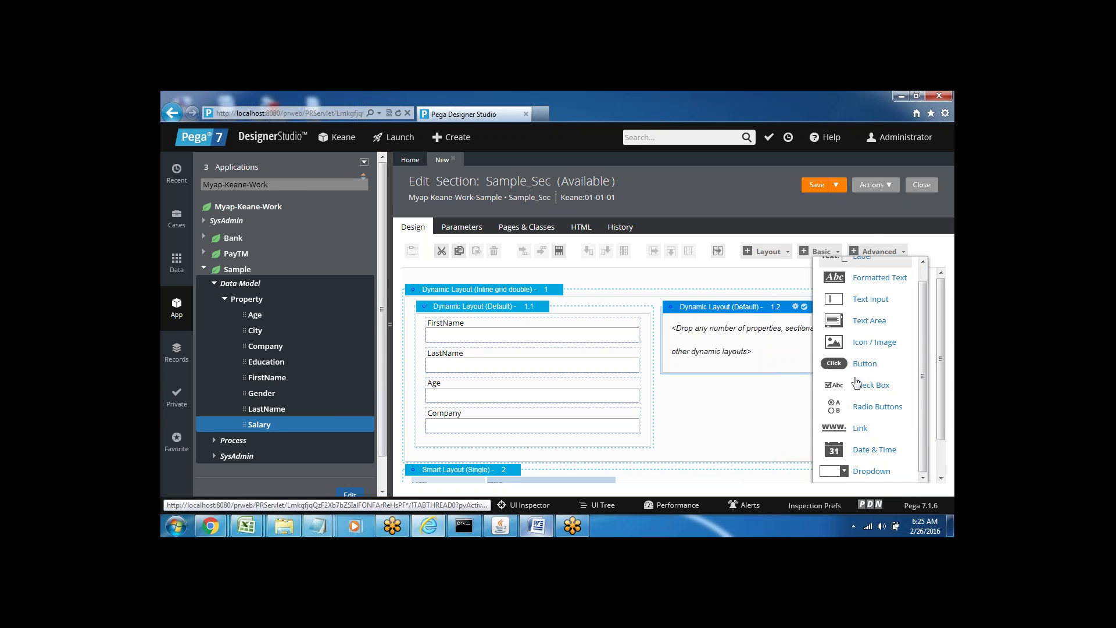
pyautogui.click(829, 305)
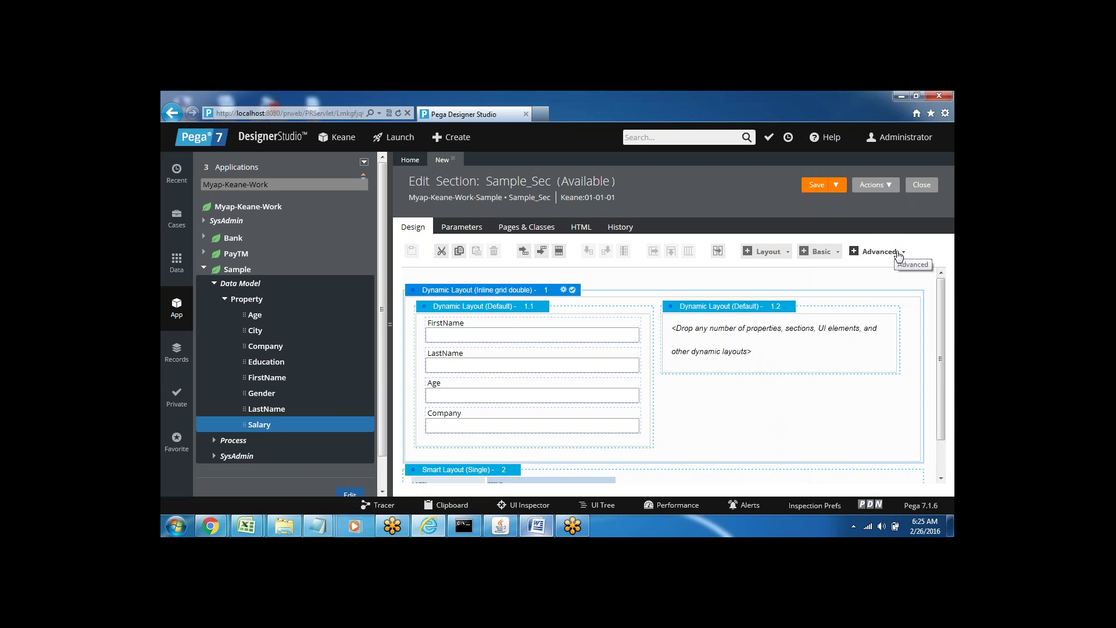
pyautogui.click(900, 256)
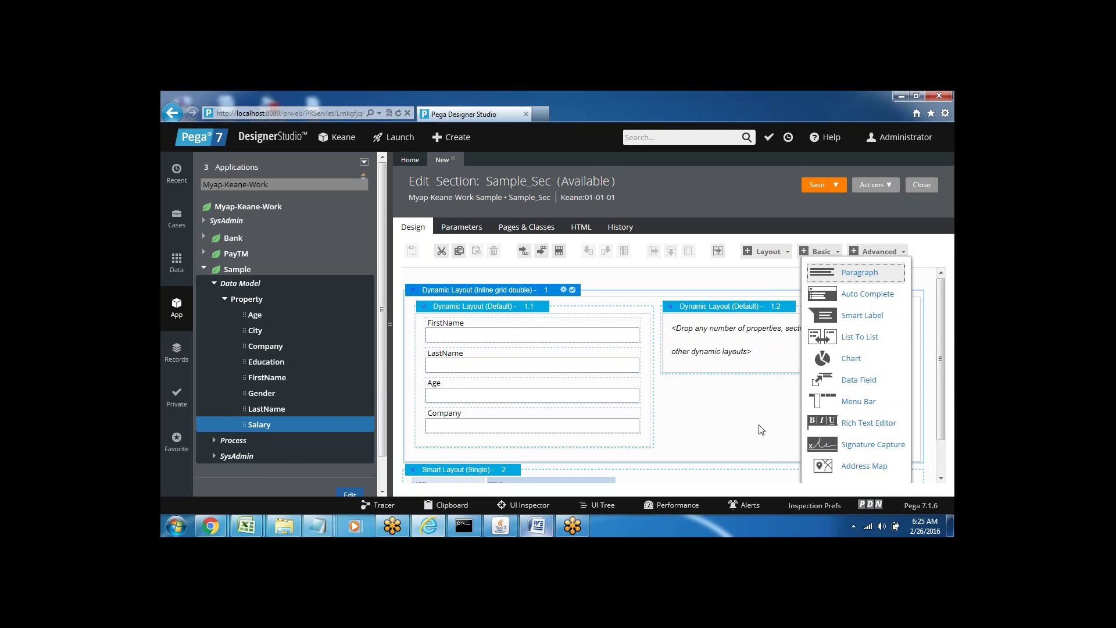
pyautogui.click(745, 432)
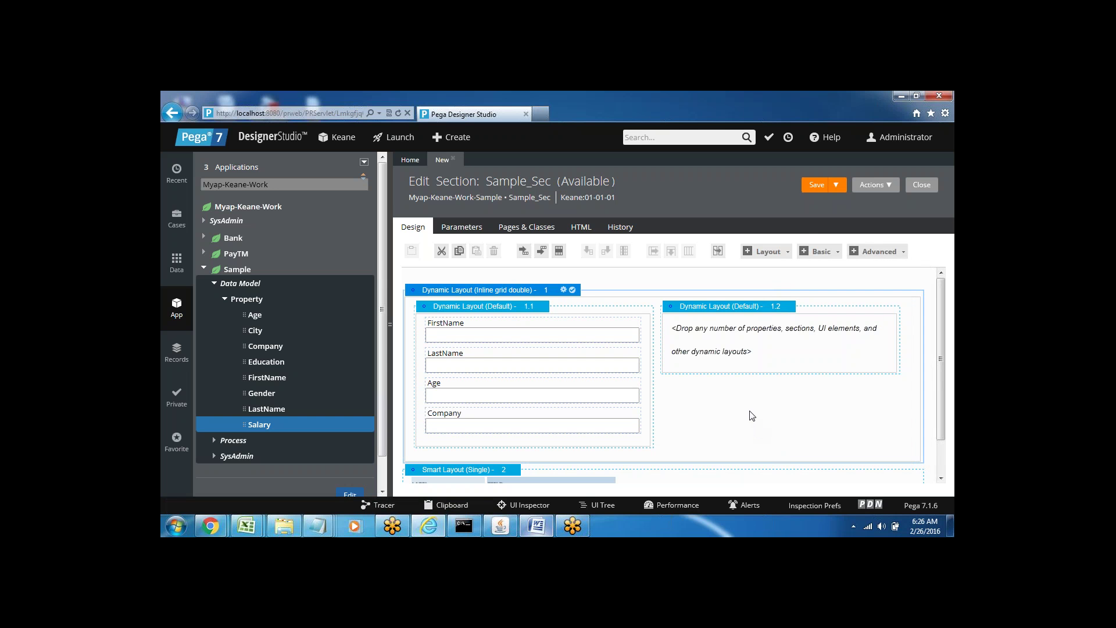
pyautogui.click(831, 253)
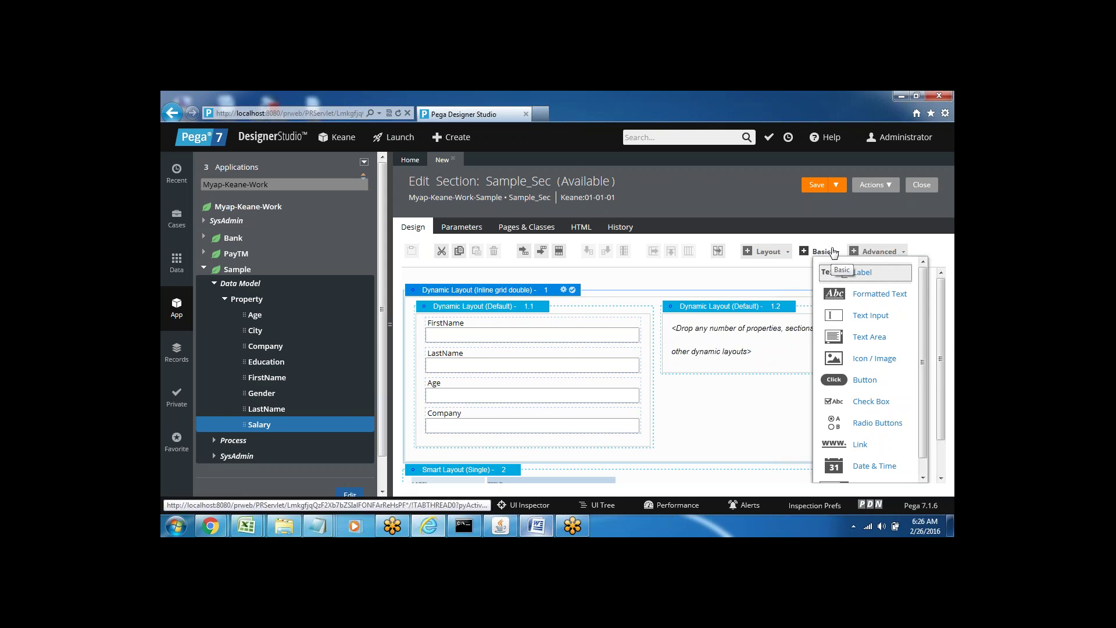
pyautogui.click(697, 417)
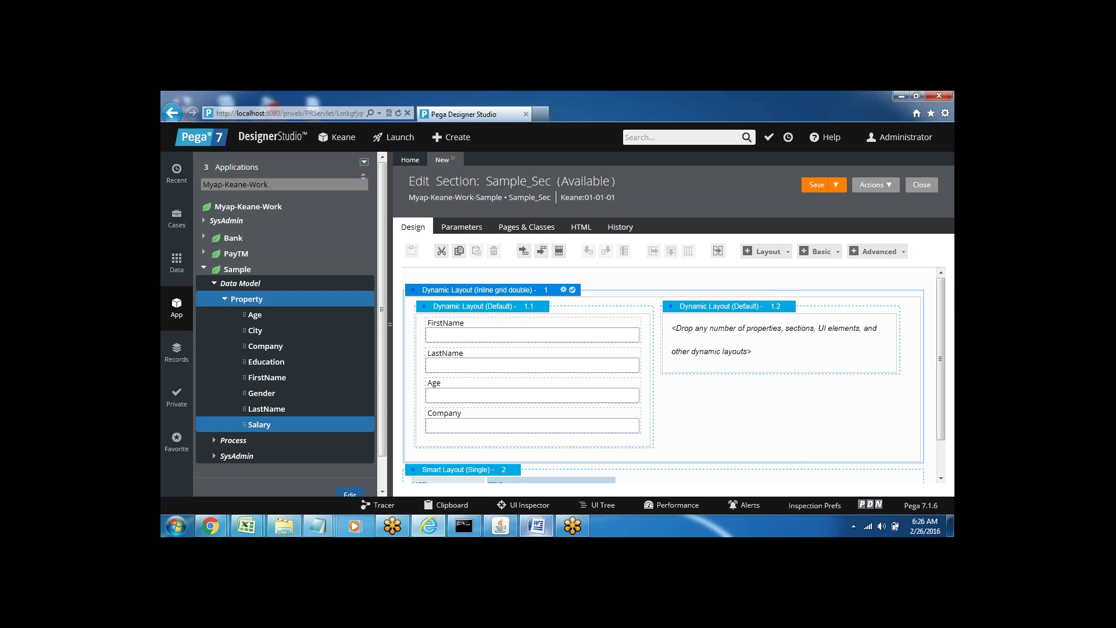
# Add the City property below Company in the first nested default dynamic layout
pyautogui.click(839, 252)
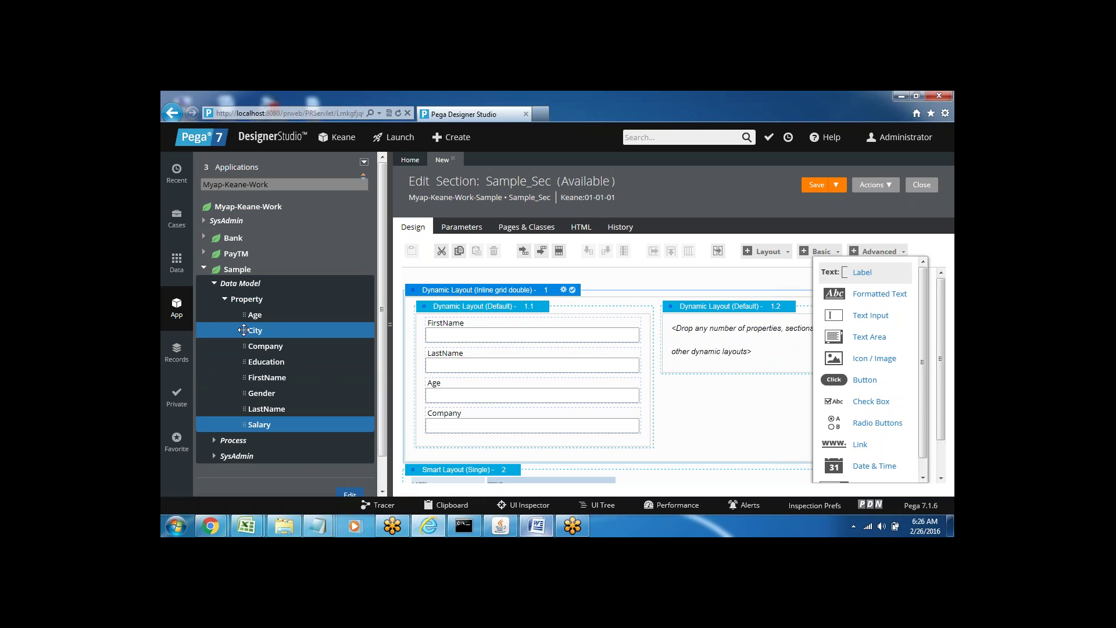
pyautogui.moveTo(243, 330); pyautogui.dragTo(477, 454)
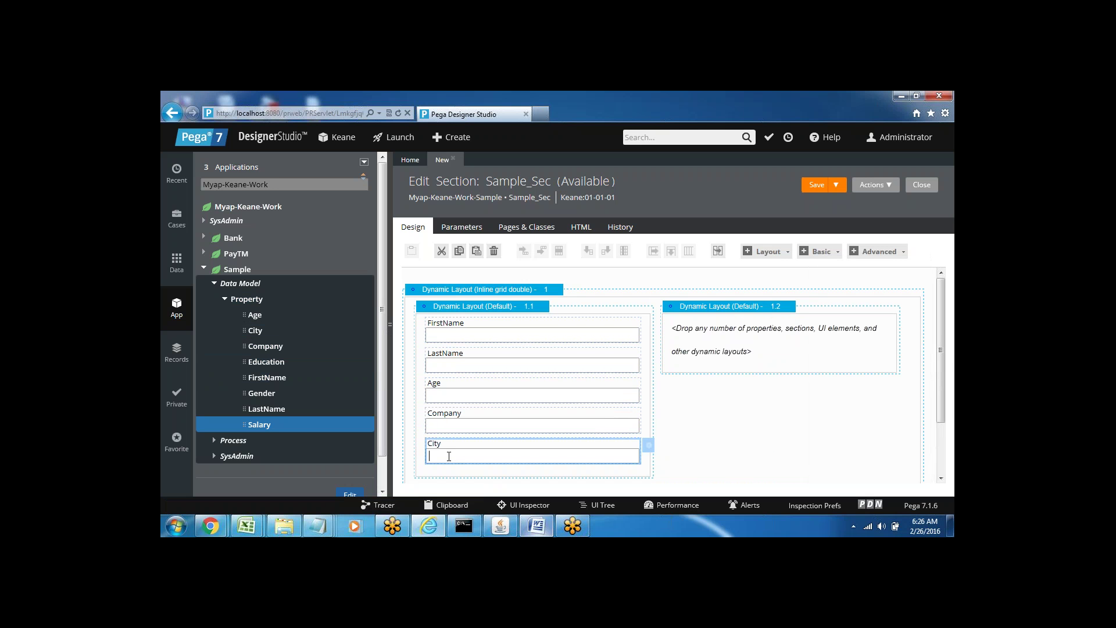
pyautogui.click(449, 456)
pyautogui.click(442, 459)
# Place a Dropdown control in the empty second nested dynamic layout and delete it again
pyautogui.click(829, 252)
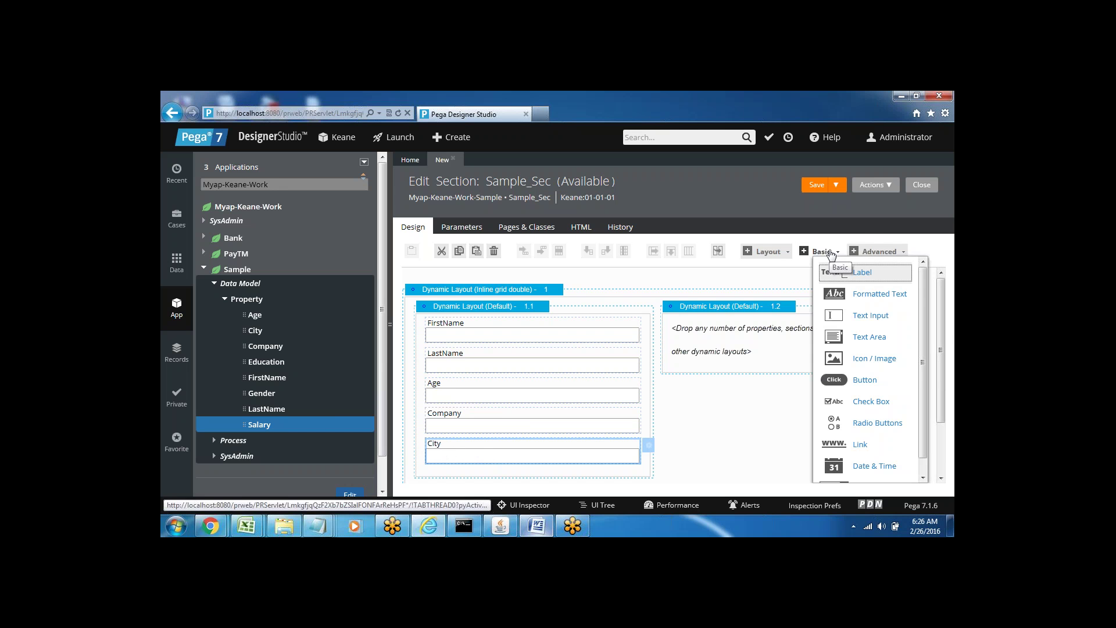
pyautogui.click(813, 299)
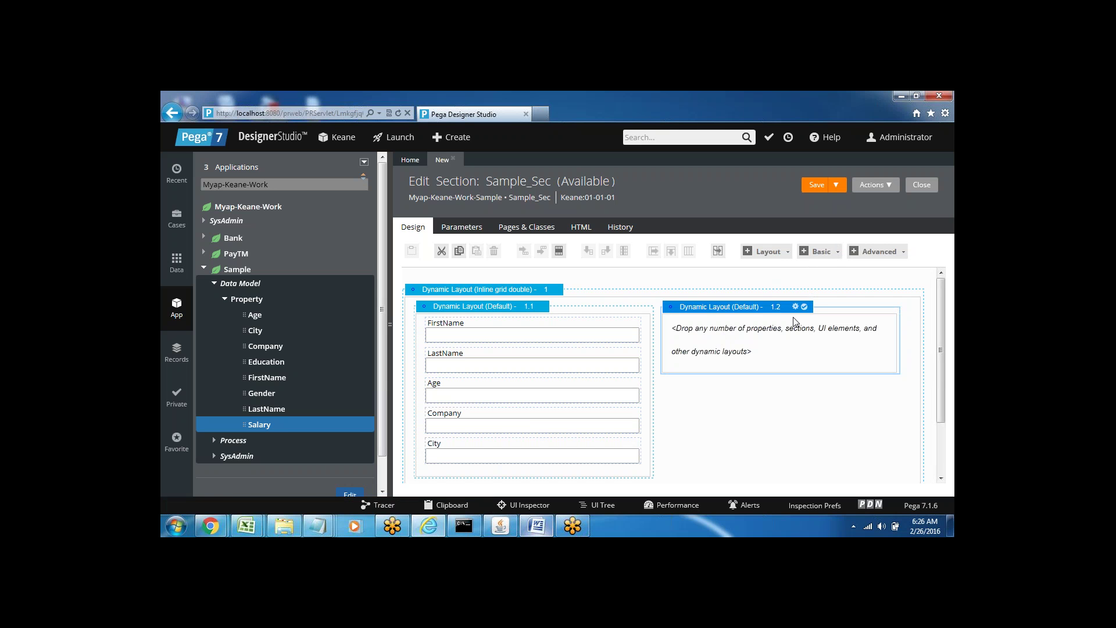
pyautogui.click(837, 252)
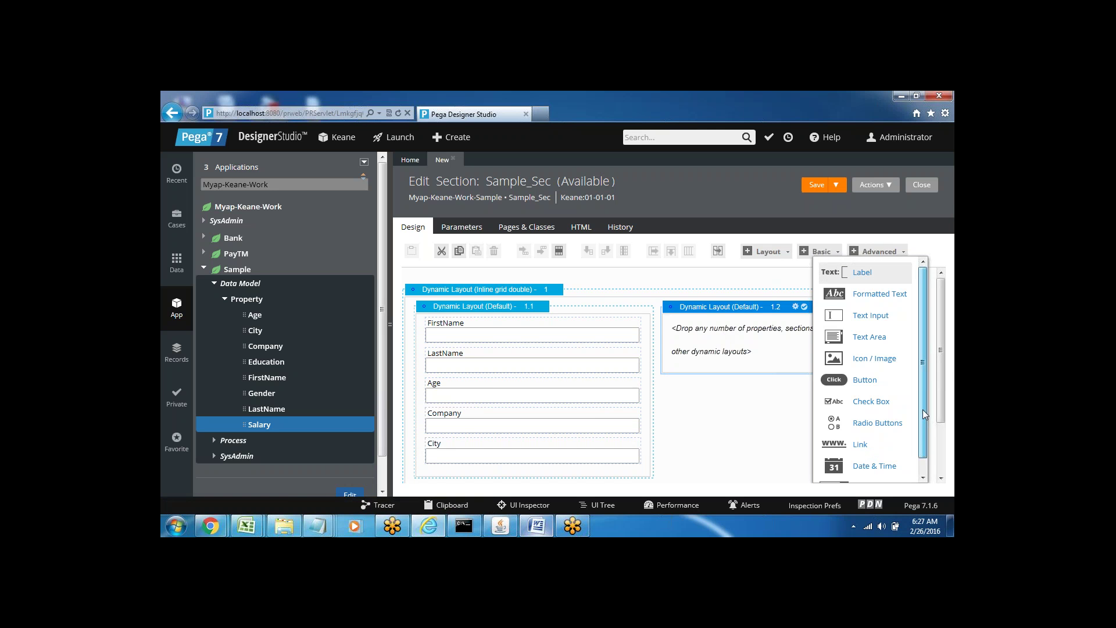
pyautogui.moveTo(923, 409); pyautogui.dragTo(923, 423)
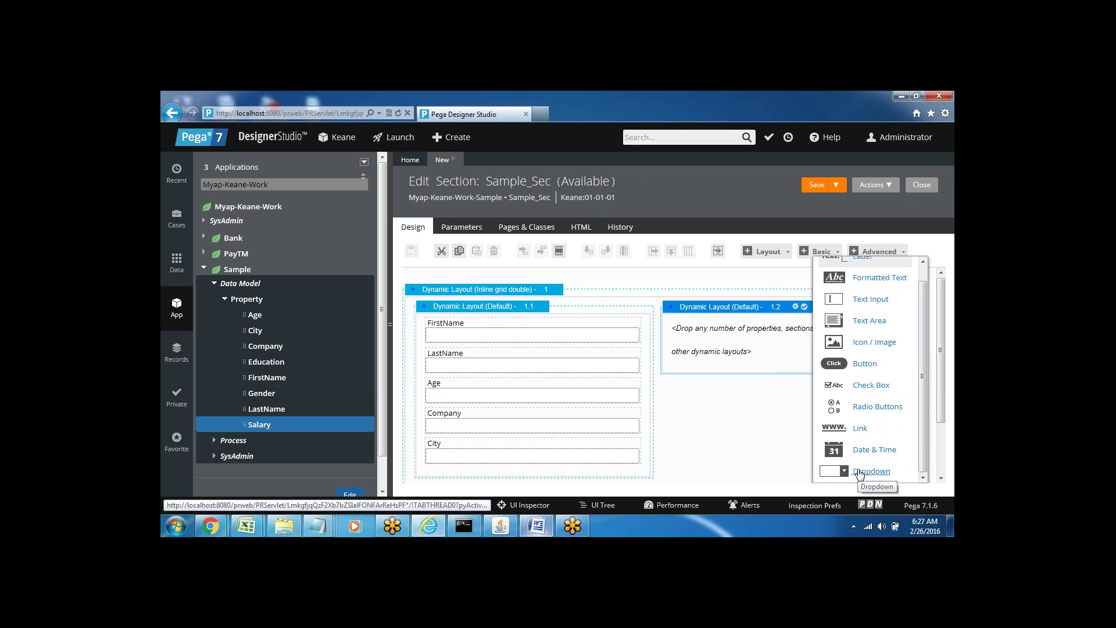
pyautogui.moveTo(859, 472); pyautogui.dragTo(817, 297)
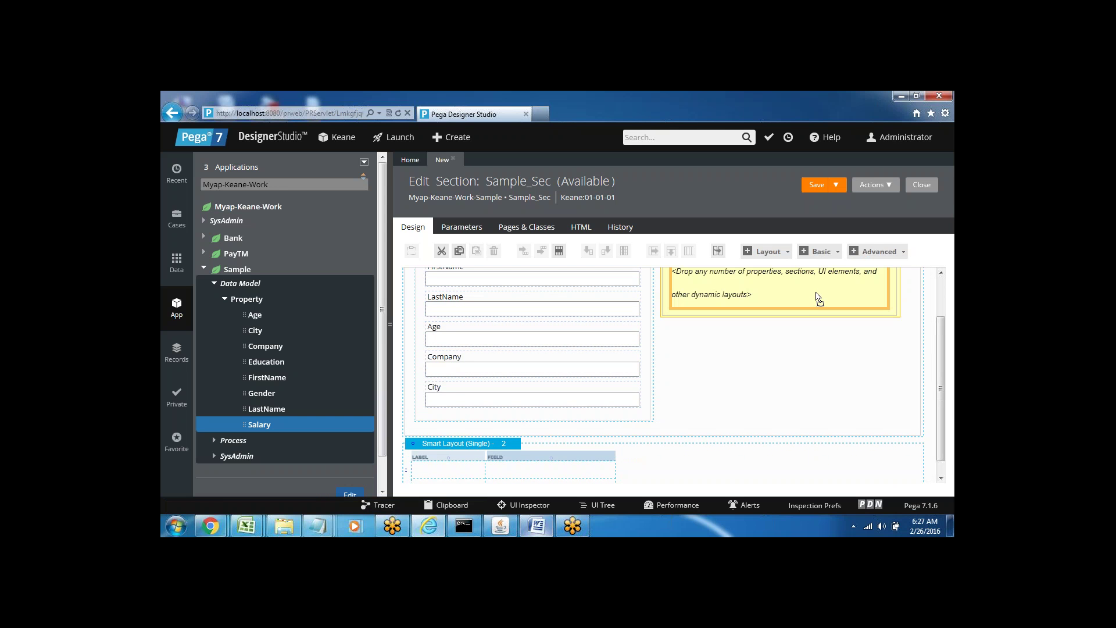
pyautogui.moveTo(815, 293)
pyautogui.mouseDown()
pyautogui.moveTo(808, 251)
pyautogui.moveTo(812, 299)
pyautogui.mouseUp()
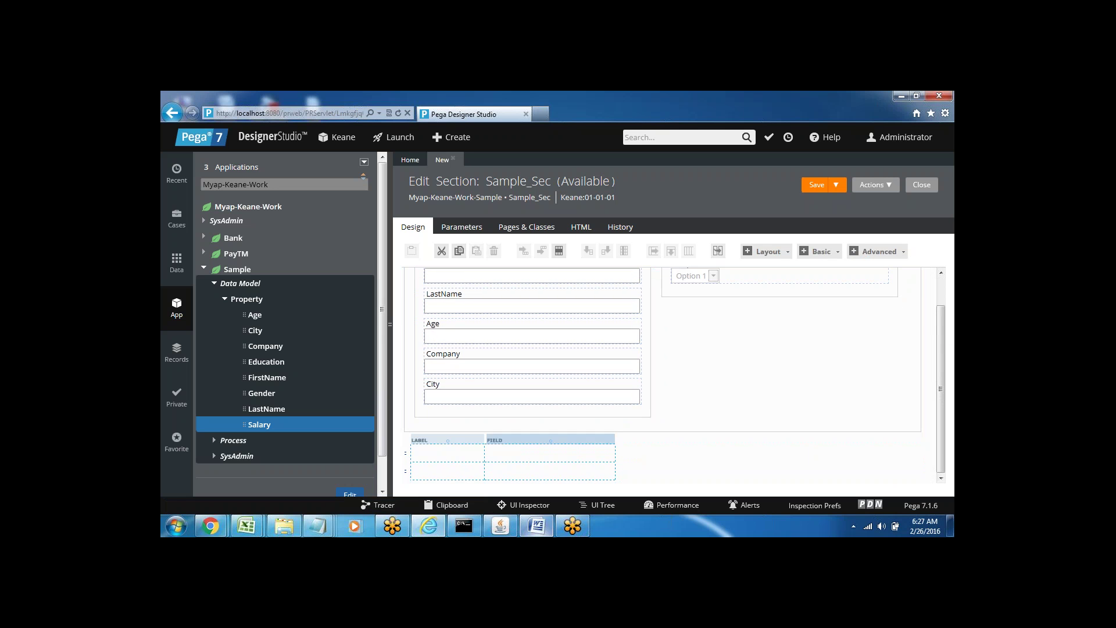
pyautogui.scroll(1, 941, 294)
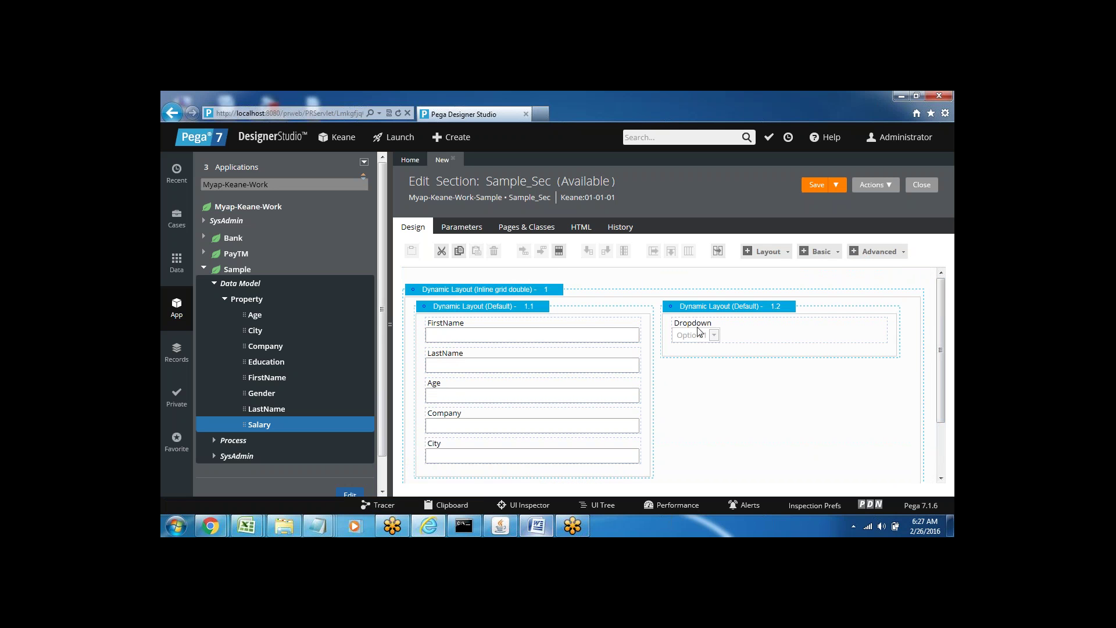
pyautogui.click(737, 336)
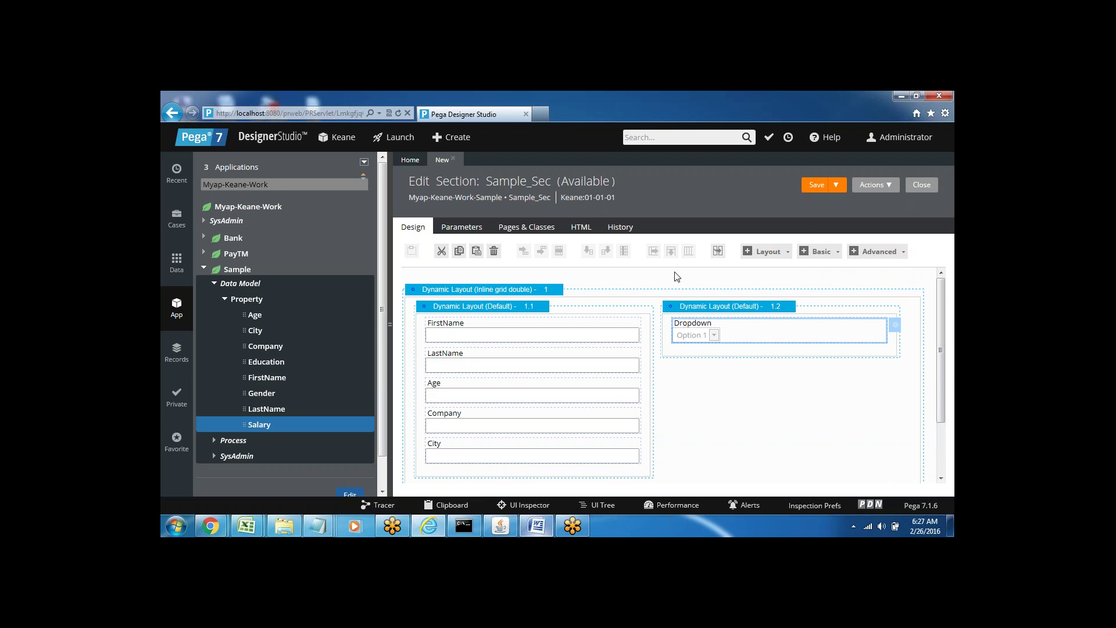
pyautogui.click(495, 254)
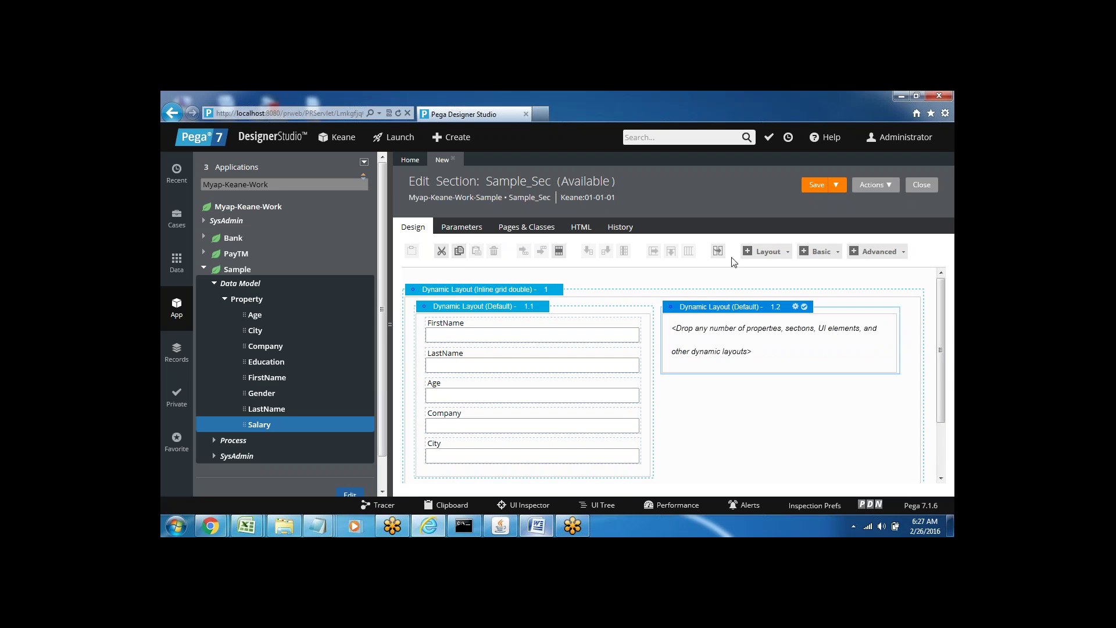
# Add a Dropdown control to the second nested default dynamic layout
pyautogui.click(838, 253)
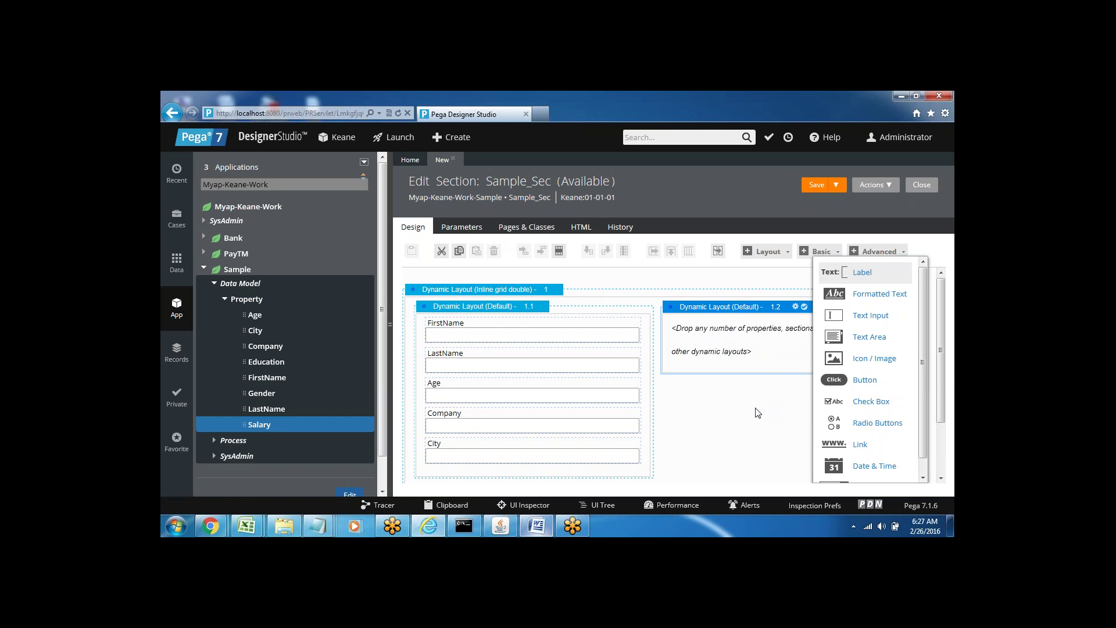
pyautogui.scroll(-1, 872, 378)
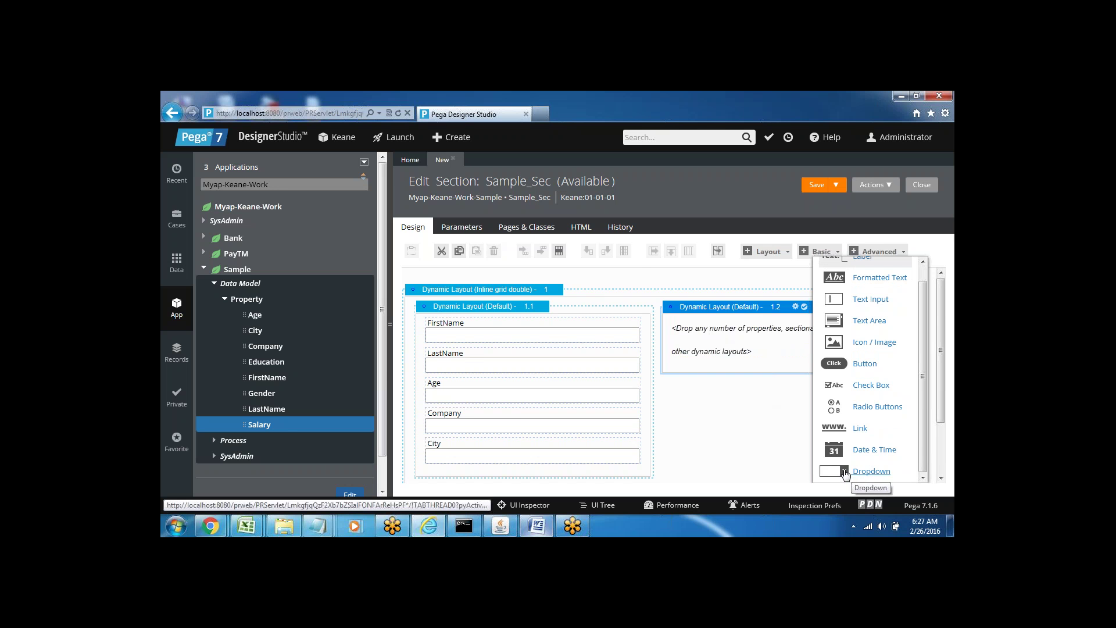
pyautogui.moveTo(845, 474); pyautogui.dragTo(805, 294)
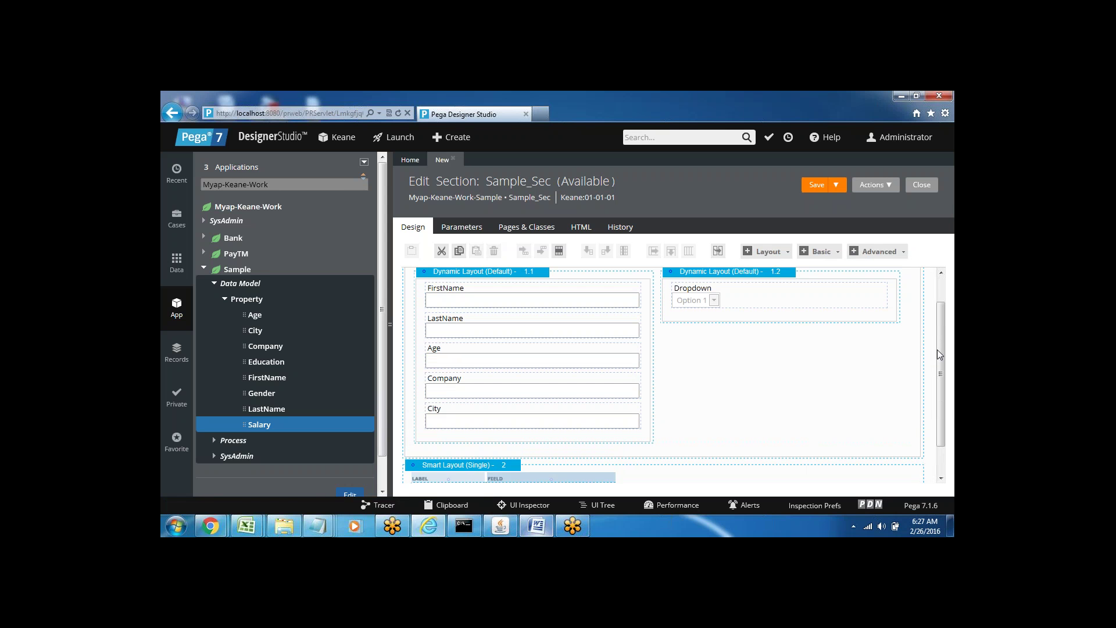
pyautogui.moveTo(939, 354); pyautogui.dragTo(934, 304)
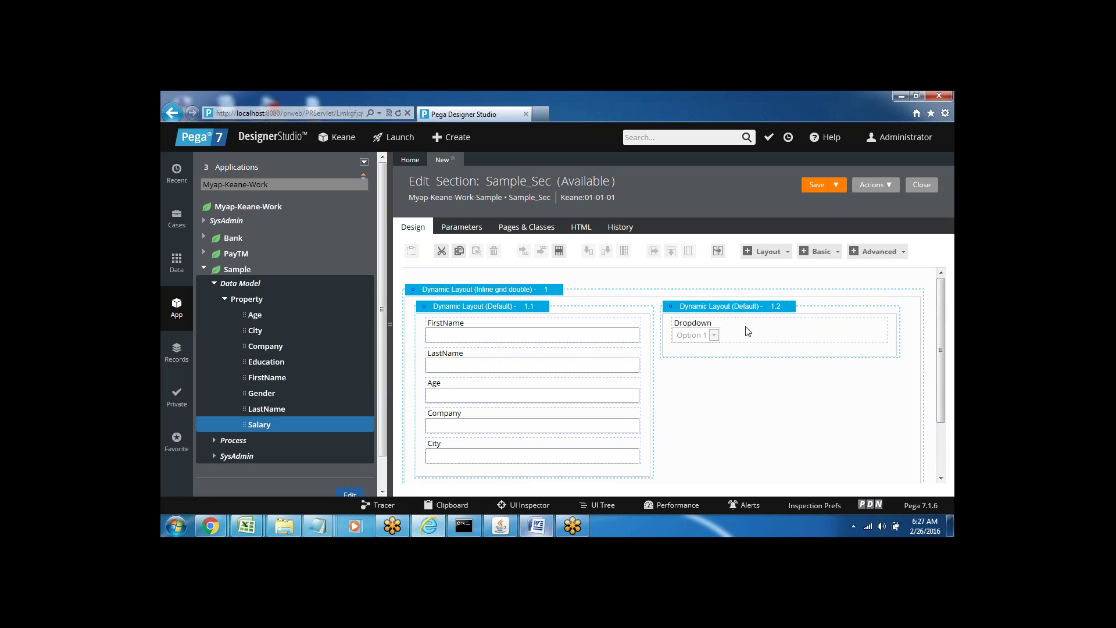
# In the dropdown's cell properties, turn off the property default label and set the label to City
pyautogui.click(764, 335)
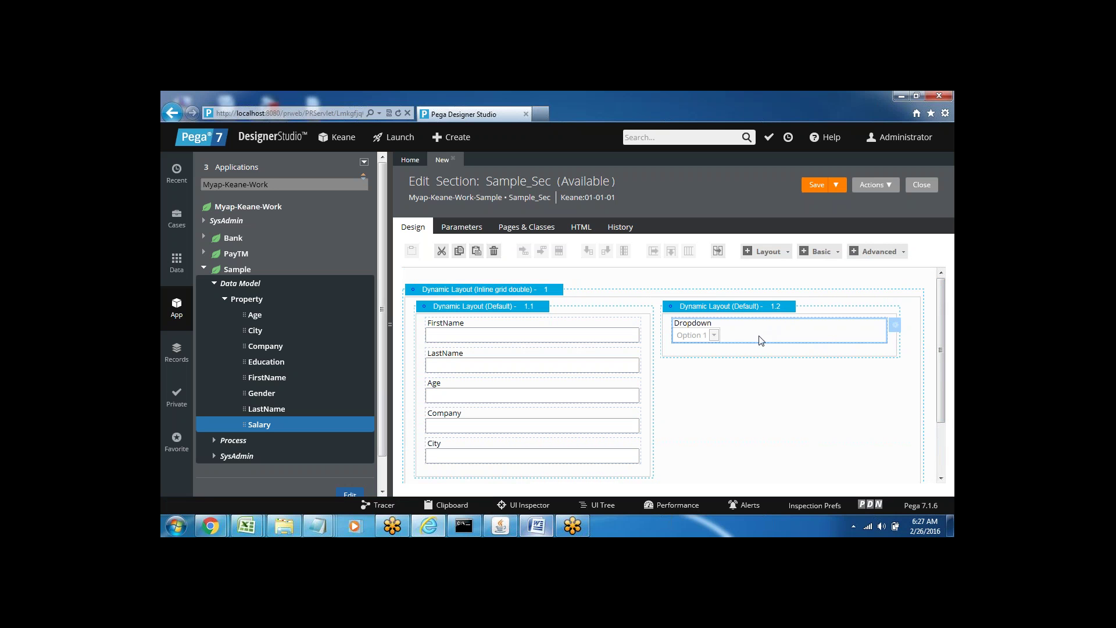
pyautogui.click(895, 326)
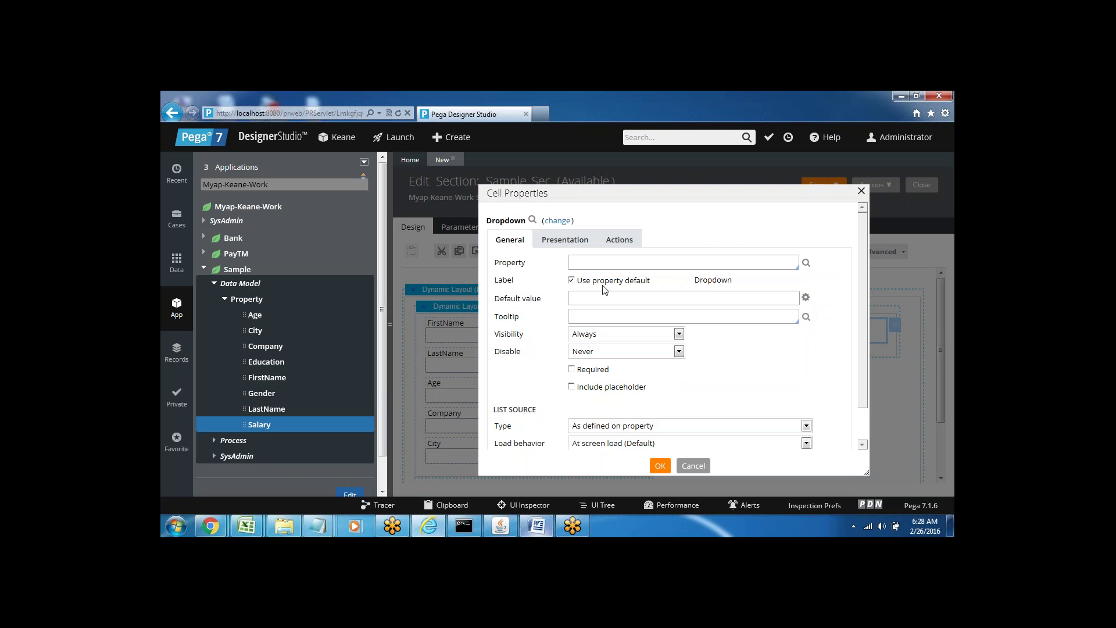
pyautogui.doubleClick(501, 281)
pyautogui.doubleClick(713, 280)
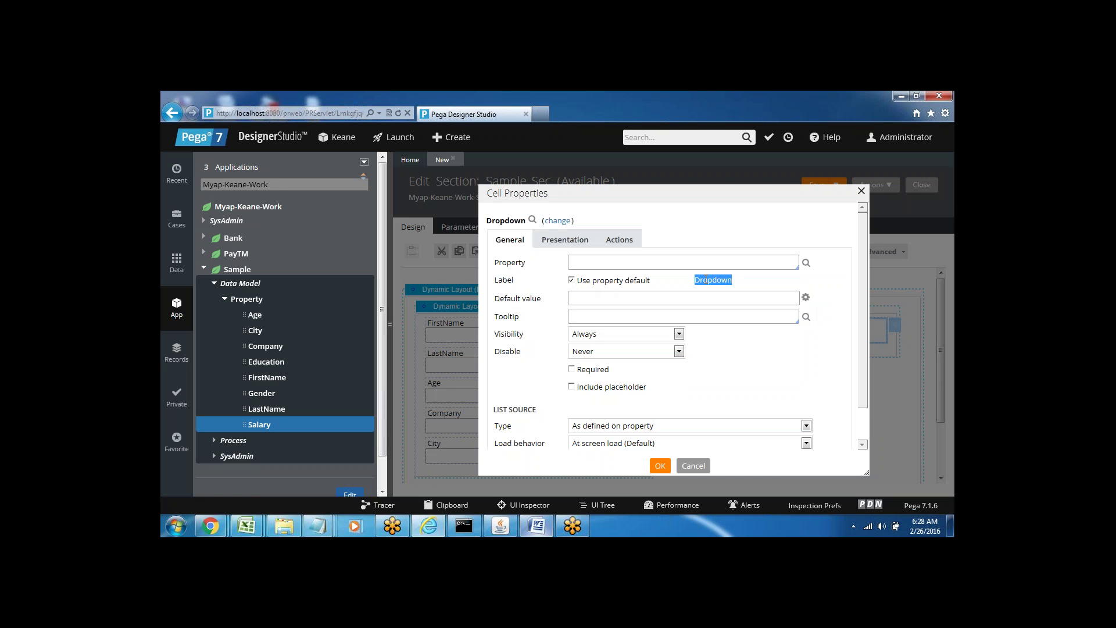
pyautogui.click(571, 280)
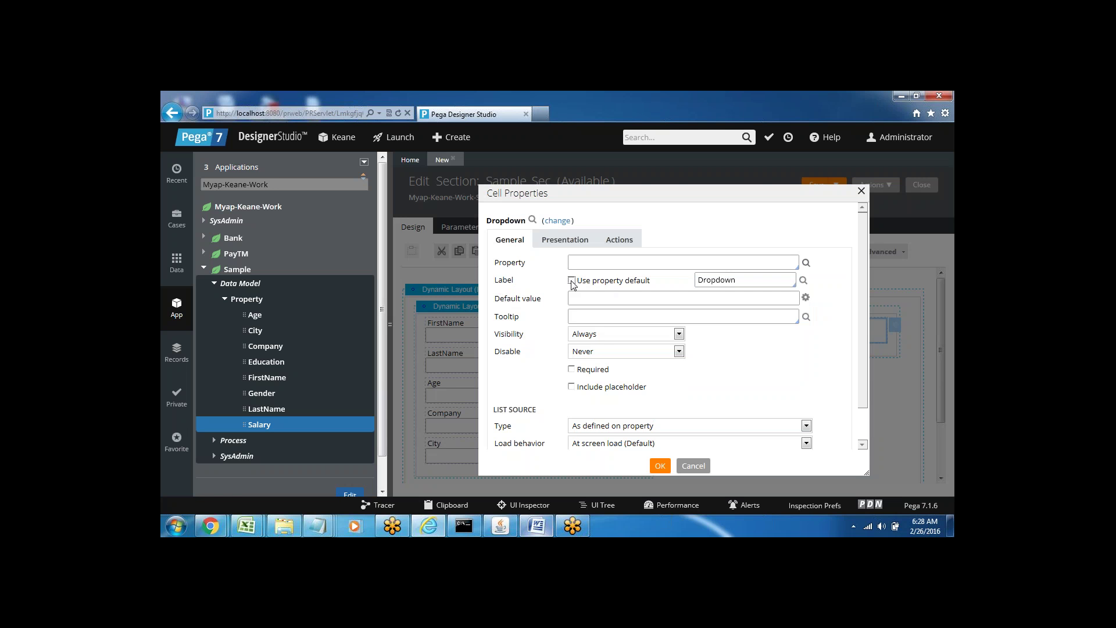
pyautogui.doubleClick(711, 280)
pyautogui.write('City')
pyautogui.doubleClick(706, 281)
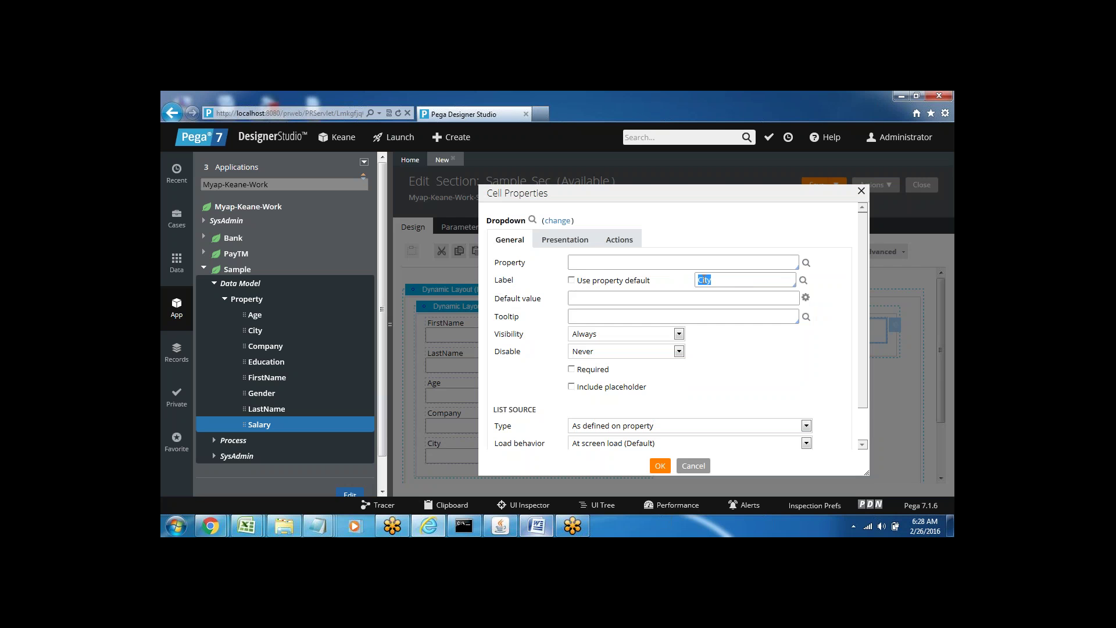
# Bind the dropdown to the .City property and apply the cell properties
pyautogui.click(602, 262)
pyautogui.click(578, 263)
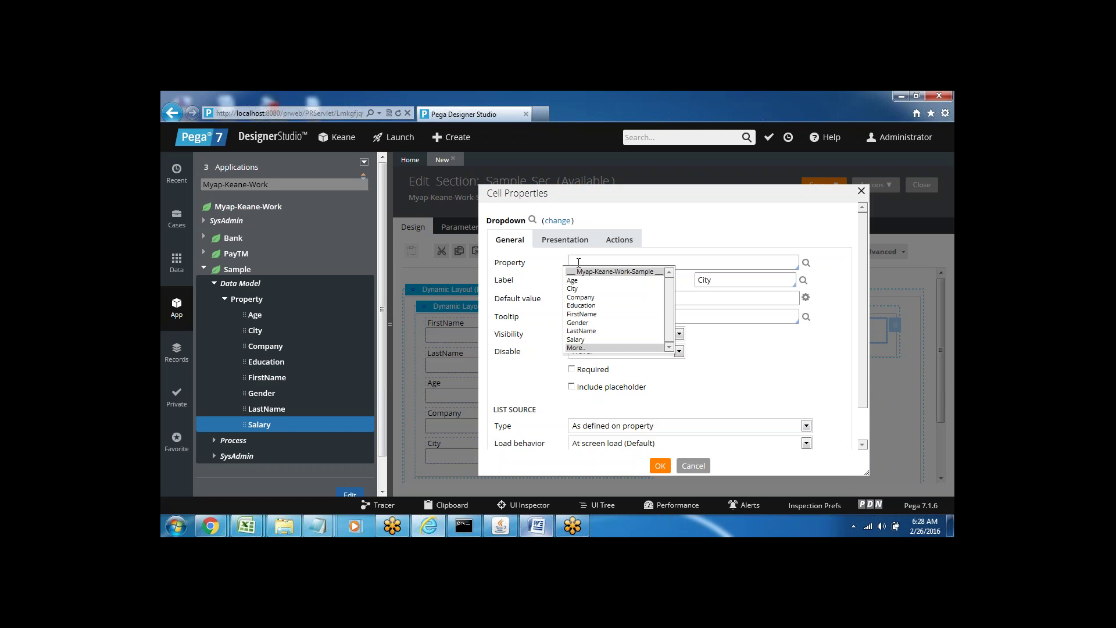
pyautogui.click(579, 262)
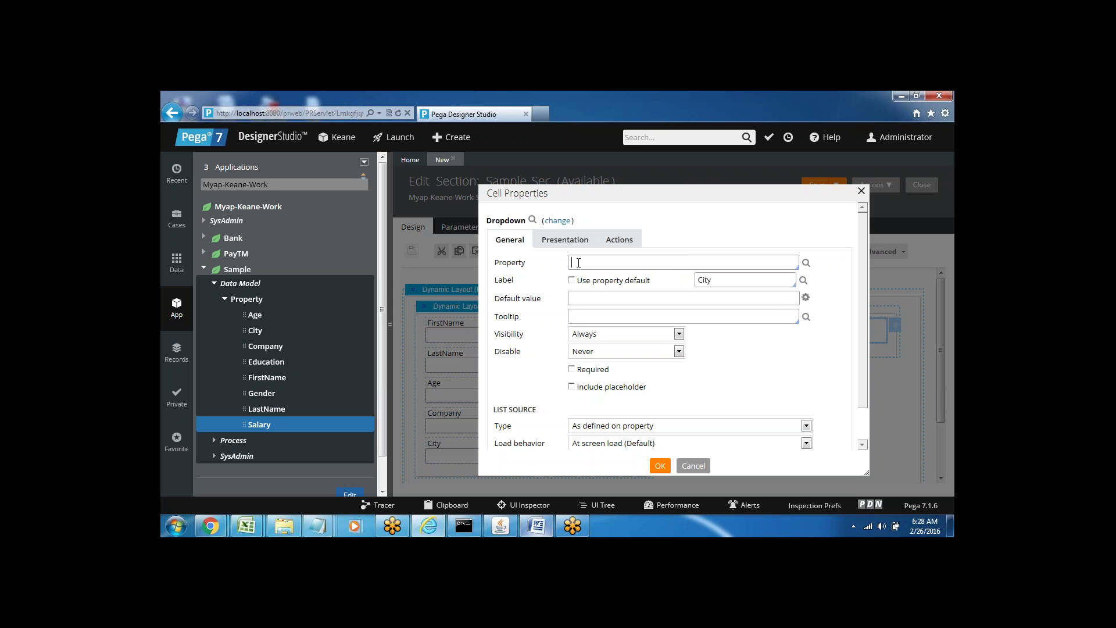
pyautogui.write('.')
pyautogui.press('BackSpace')
pyautogui.click(578, 262)
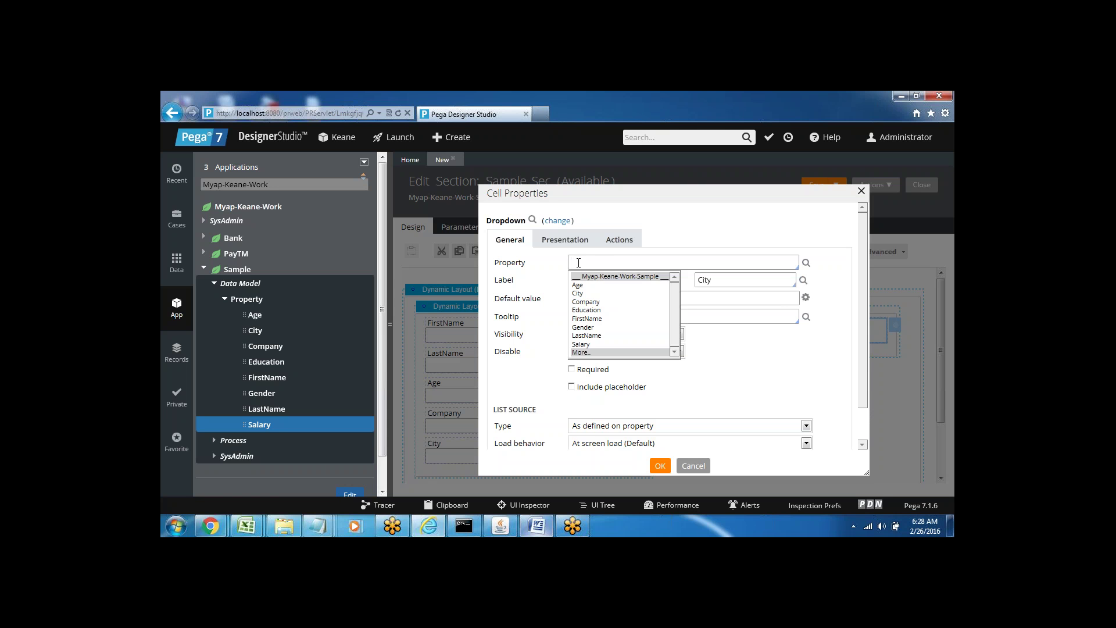
pyautogui.press('Down')
pyautogui.press('Down')
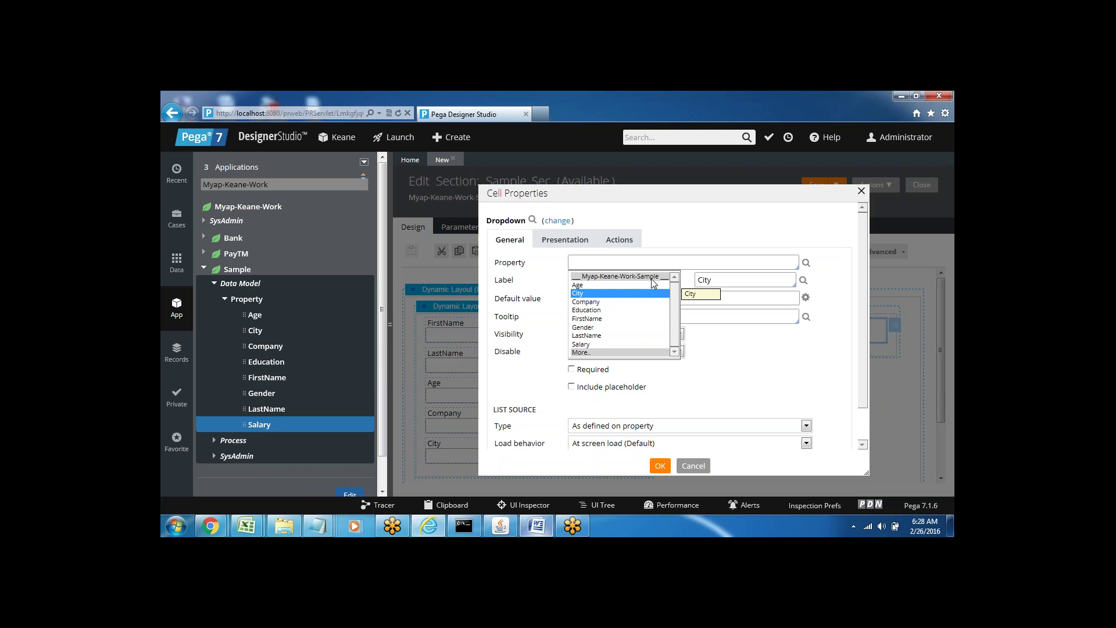
pyautogui.click(584, 295)
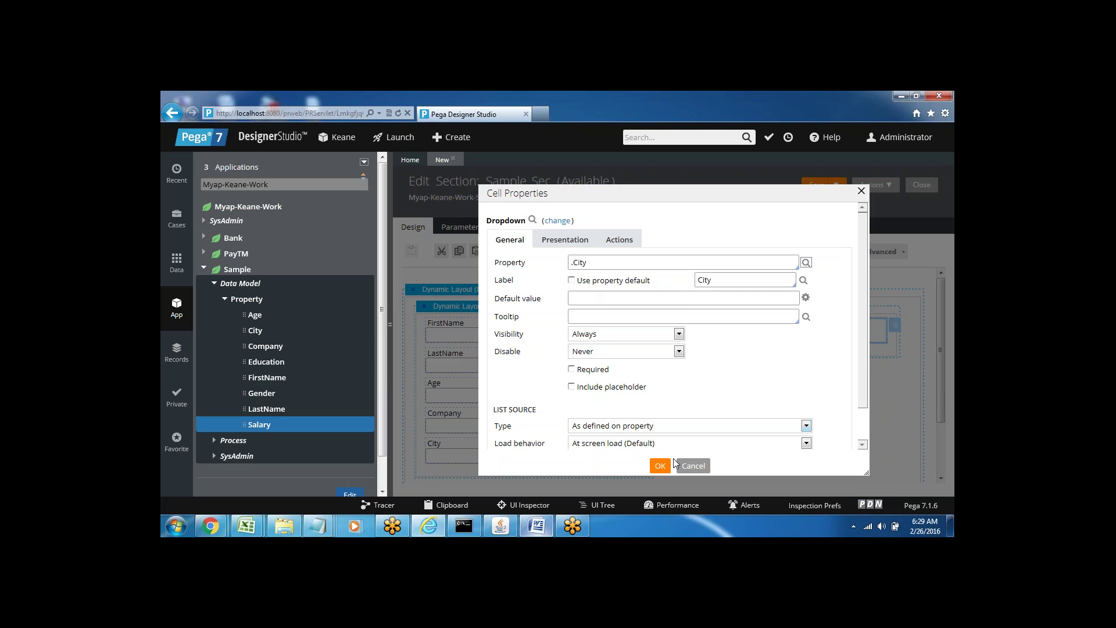
pyautogui.click(659, 467)
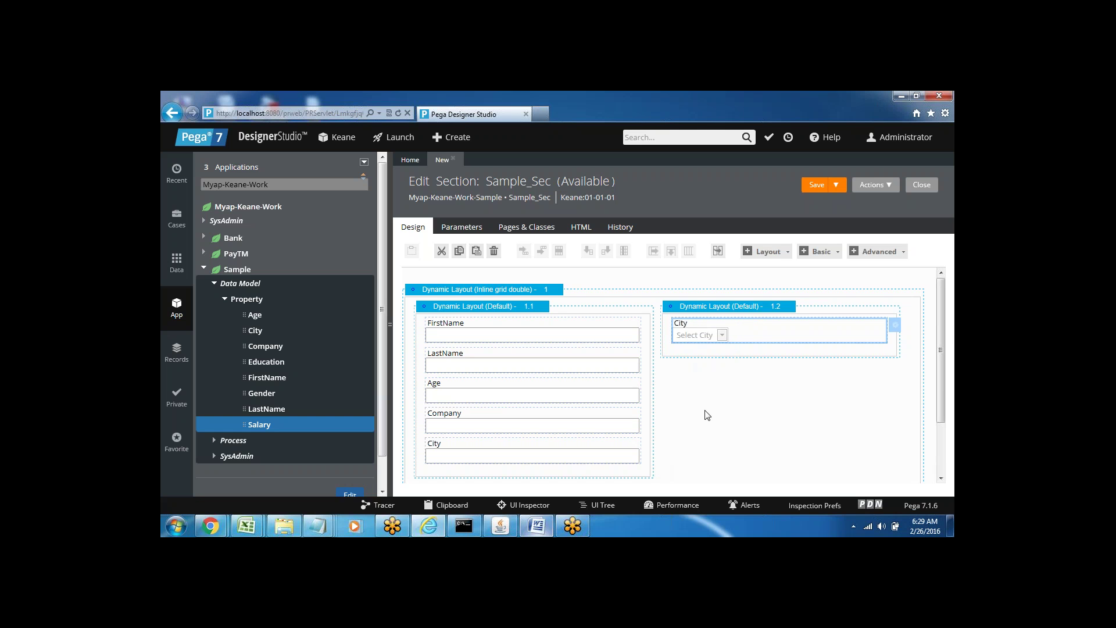
pyautogui.click(463, 142)
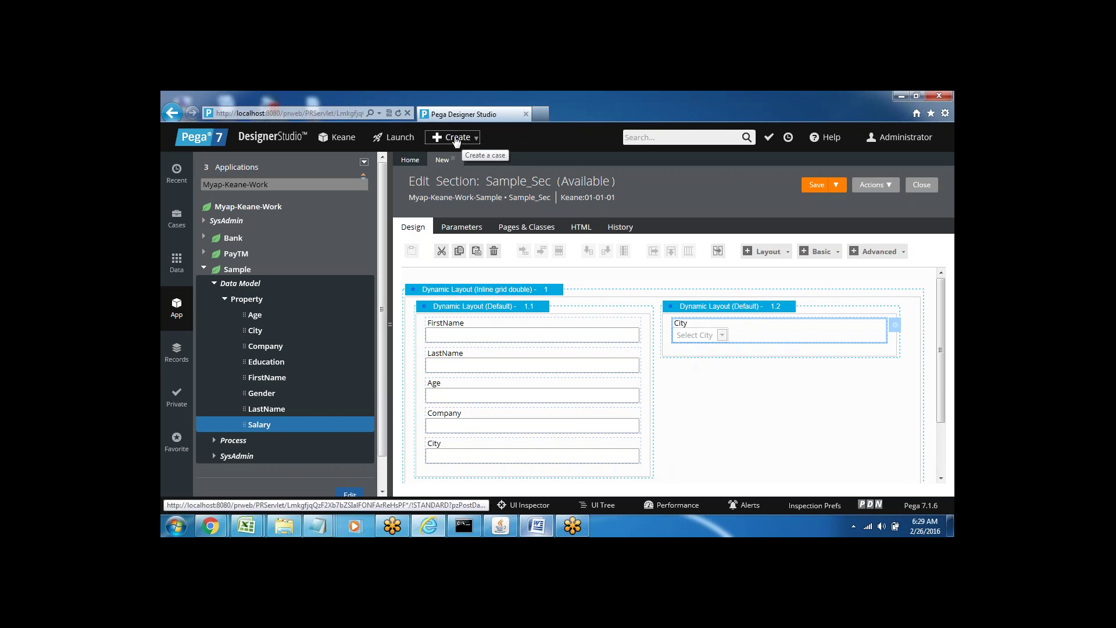
pyautogui.click(457, 140)
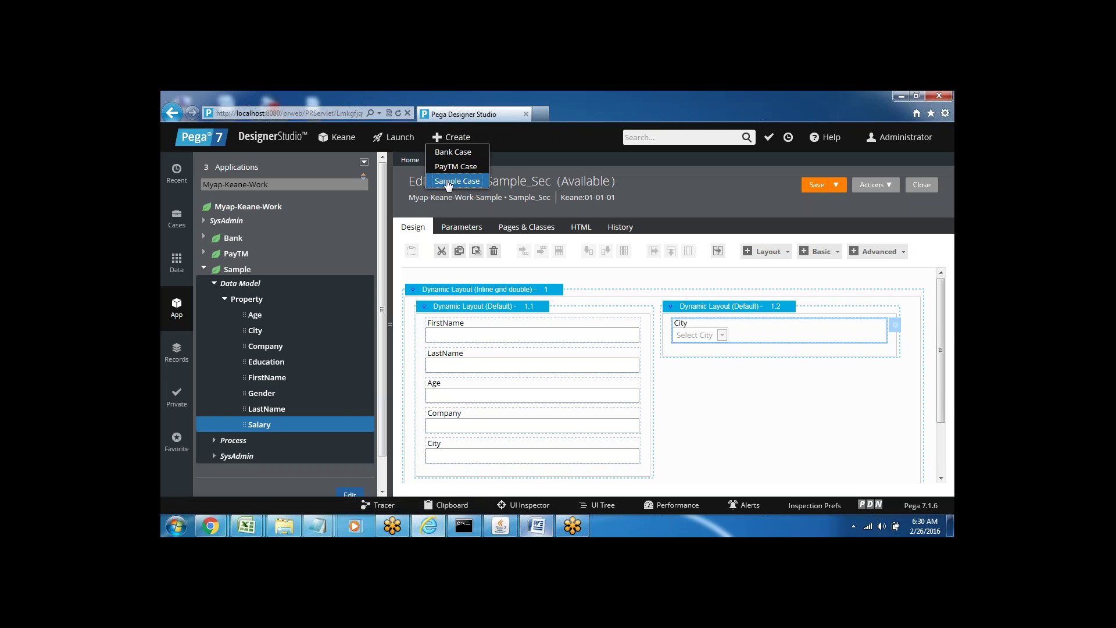
pyautogui.click(682, 200)
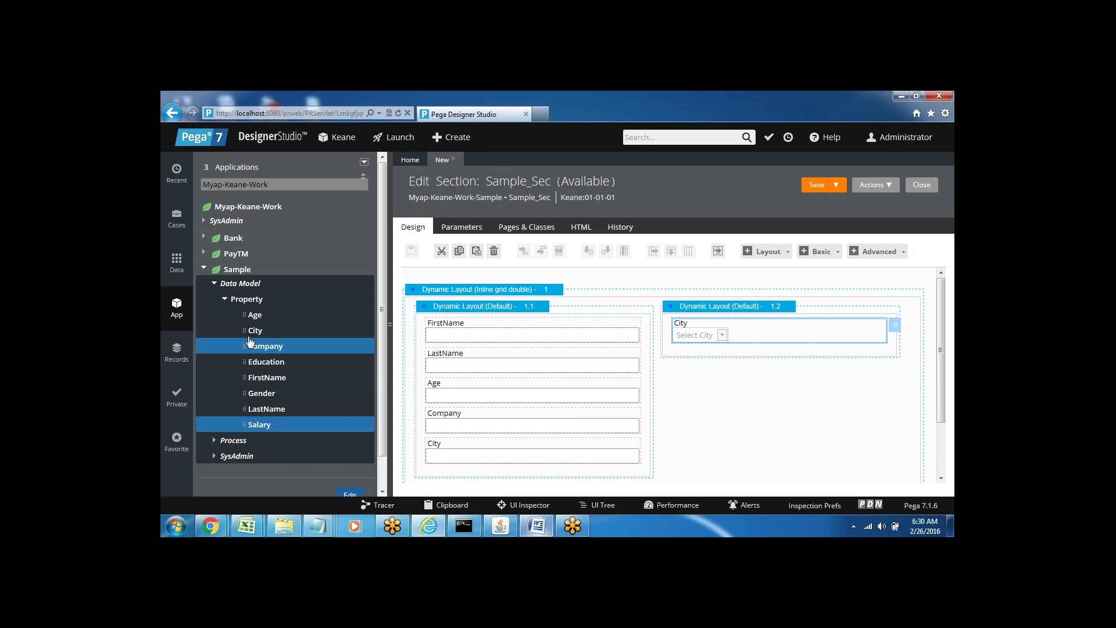
pyautogui.click(442, 455)
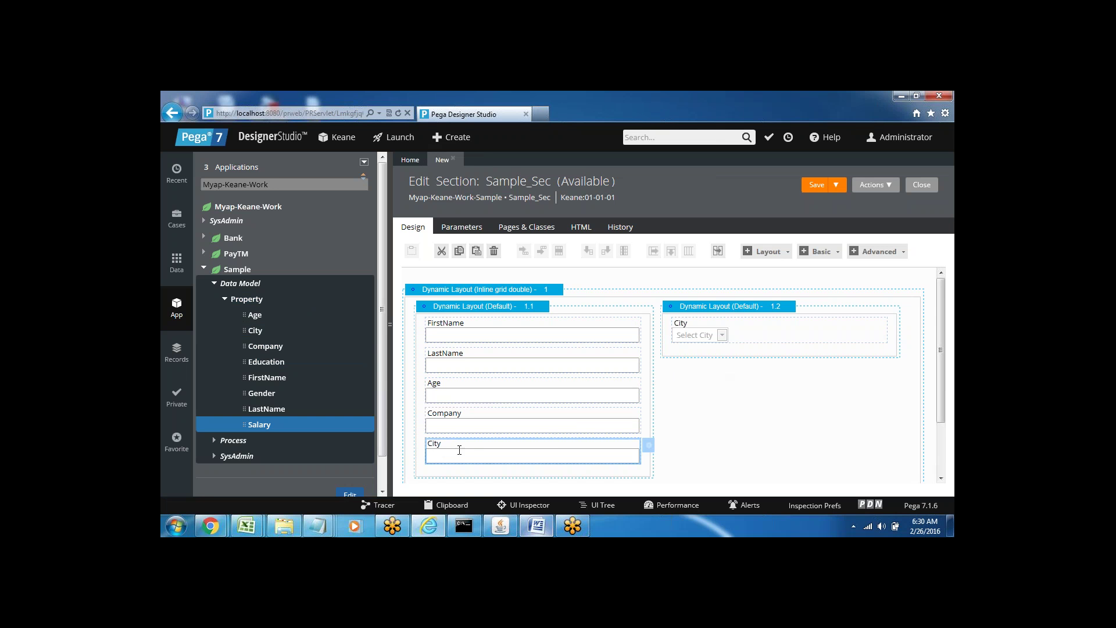
pyautogui.click(460, 453)
pyautogui.click(834, 255)
pyautogui.click(734, 407)
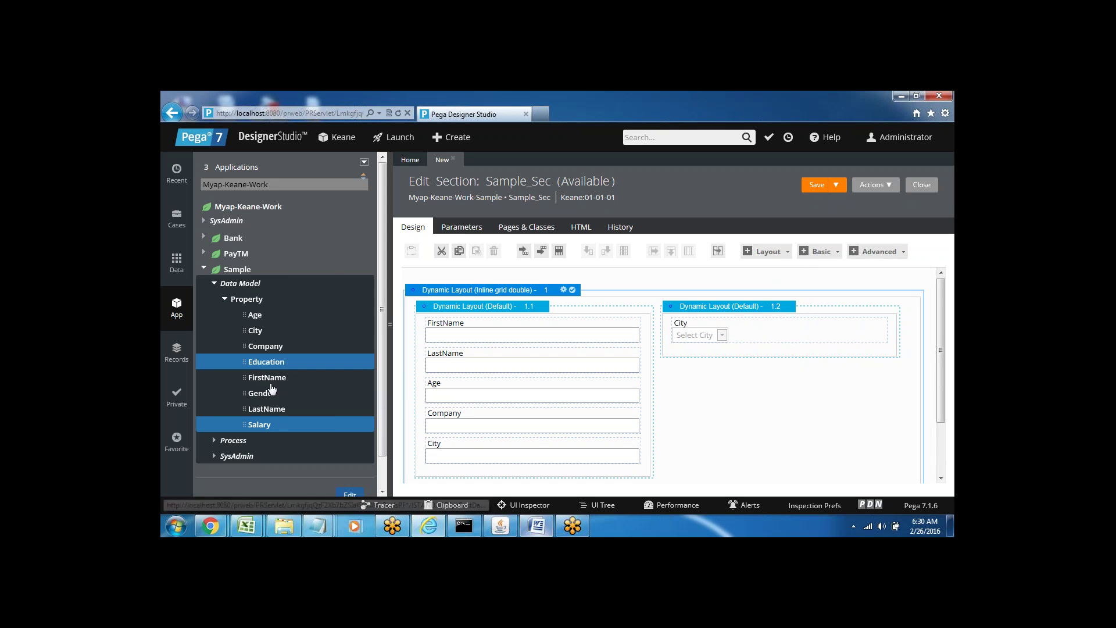
pyautogui.click(475, 457)
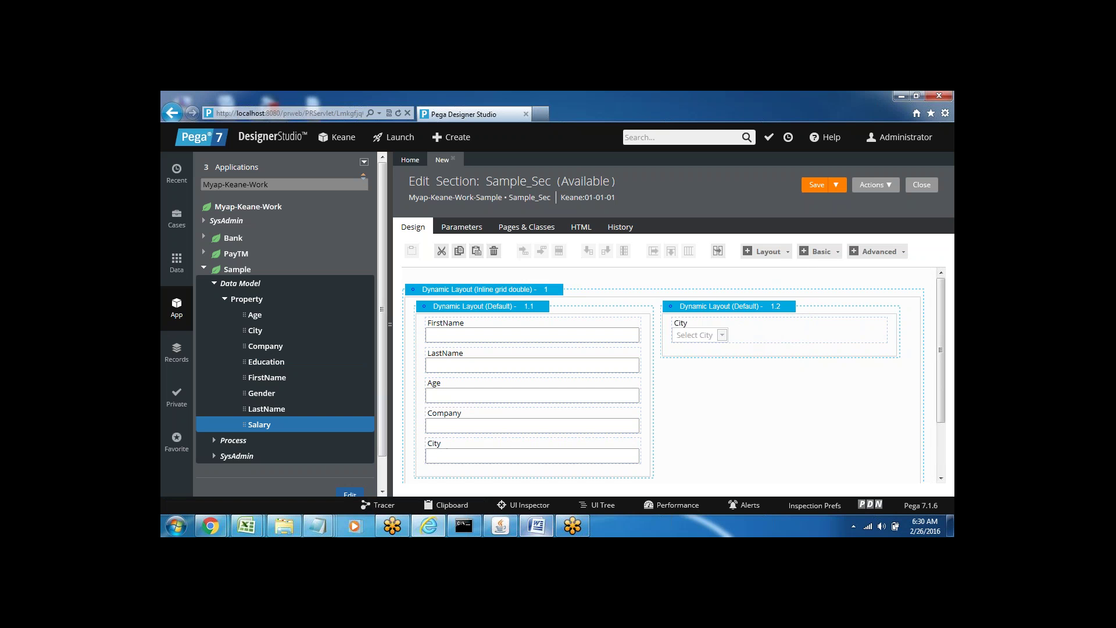
# Change the City text input in the first nested dynamic layout to an Auto-complete control and apply the cell properties
pyautogui.click(465, 453)
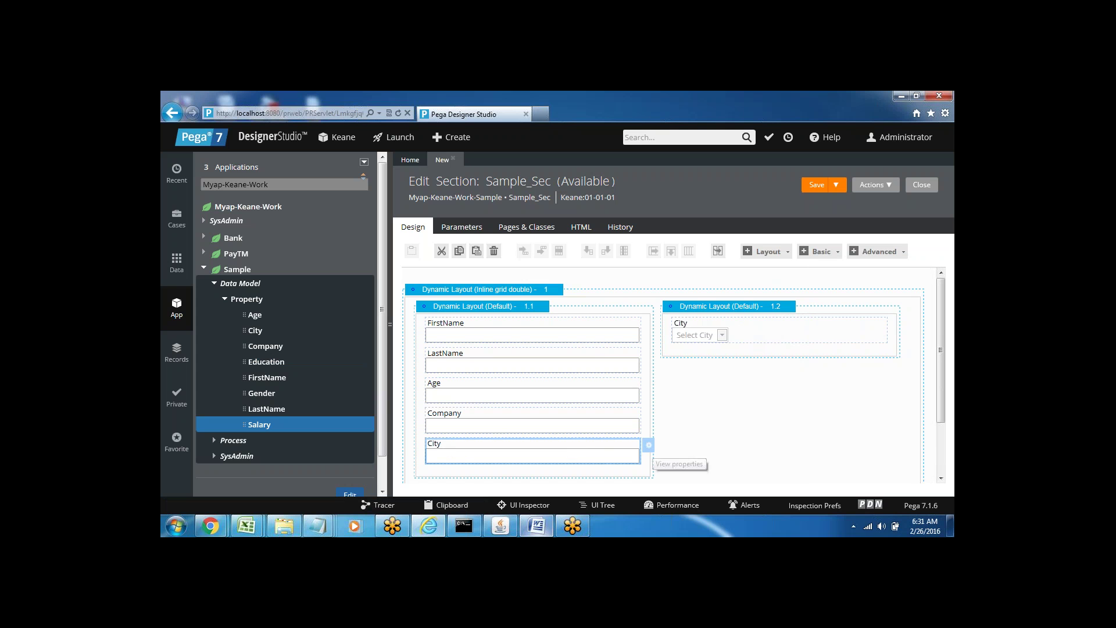
pyautogui.click(649, 446)
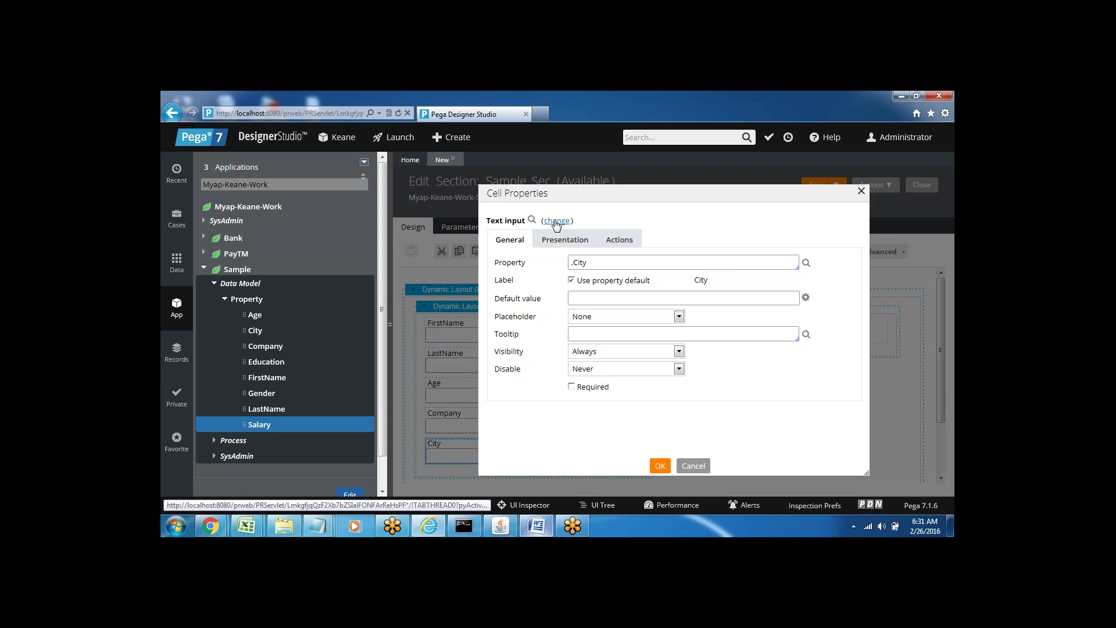
pyautogui.click(556, 222)
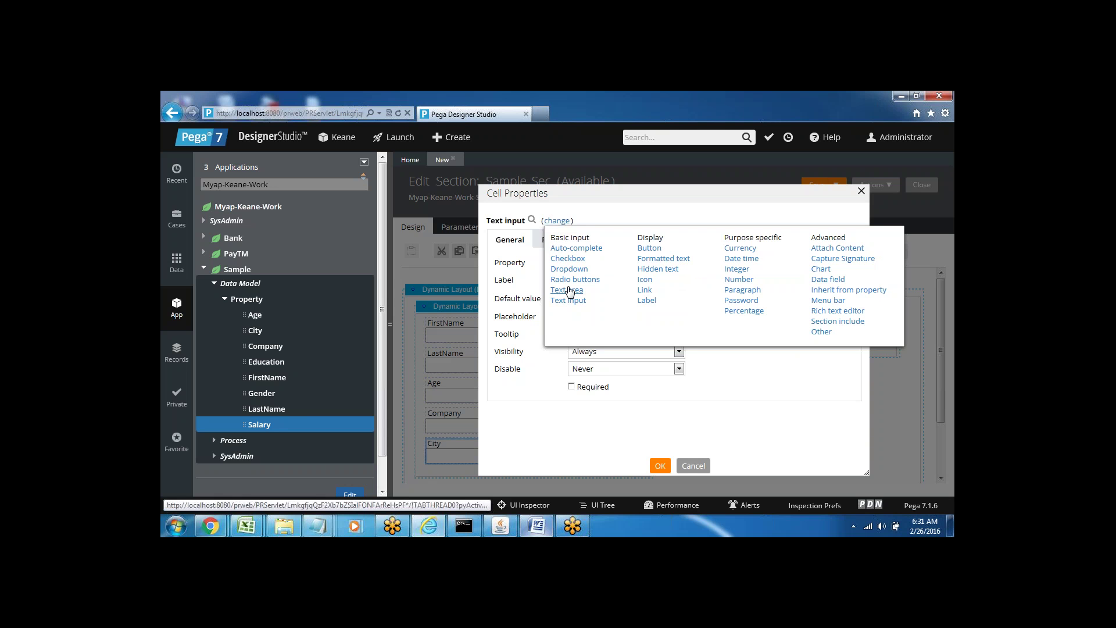
pyautogui.click(577, 249)
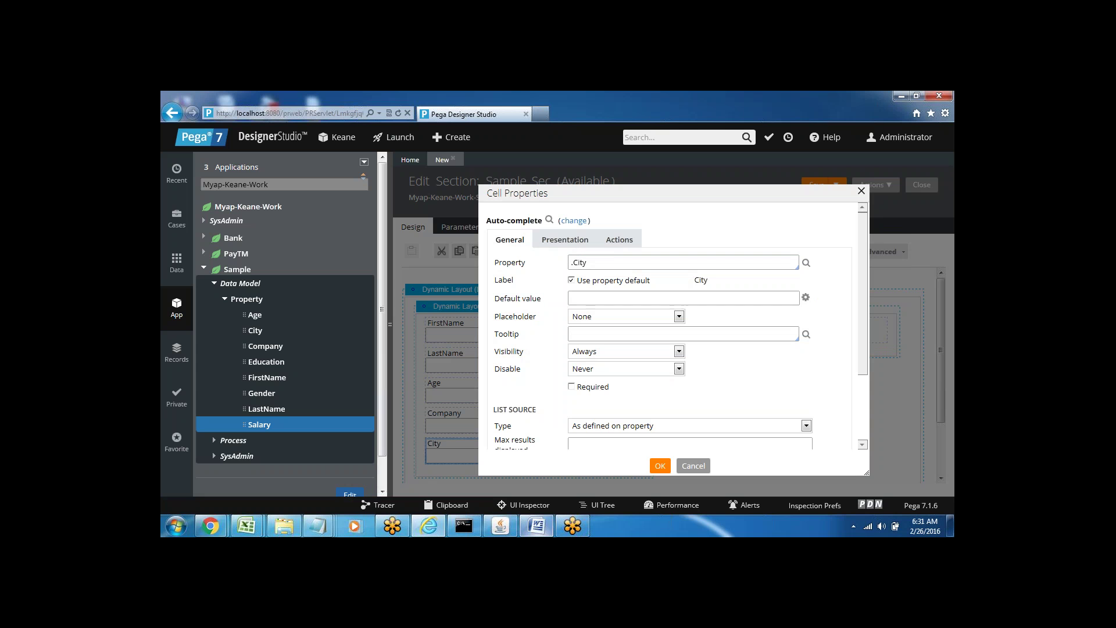
pyautogui.click(660, 466)
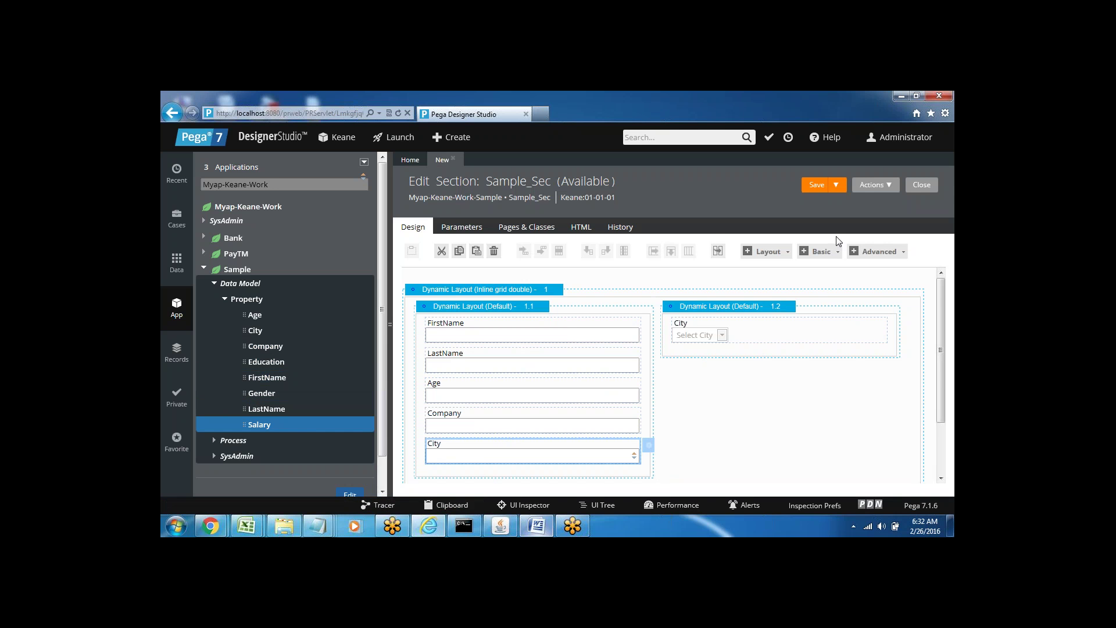
# Add a Radio Buttons control below the City dropdown in the second nested default dynamic layout
pyautogui.click(831, 257)
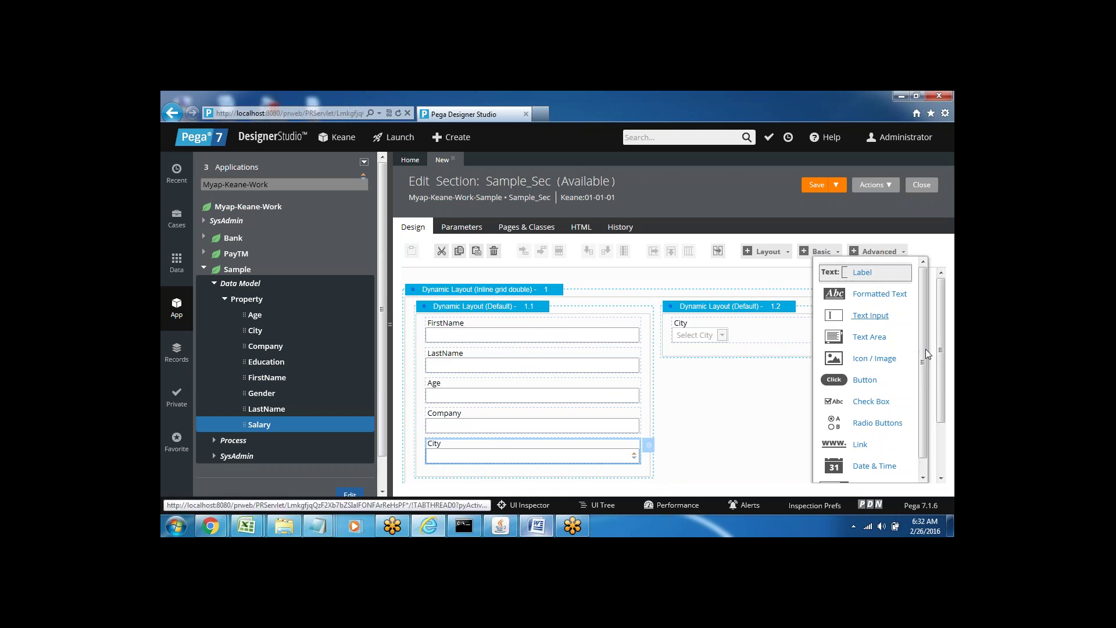
pyautogui.moveTo(923, 371); pyautogui.dragTo(929, 427)
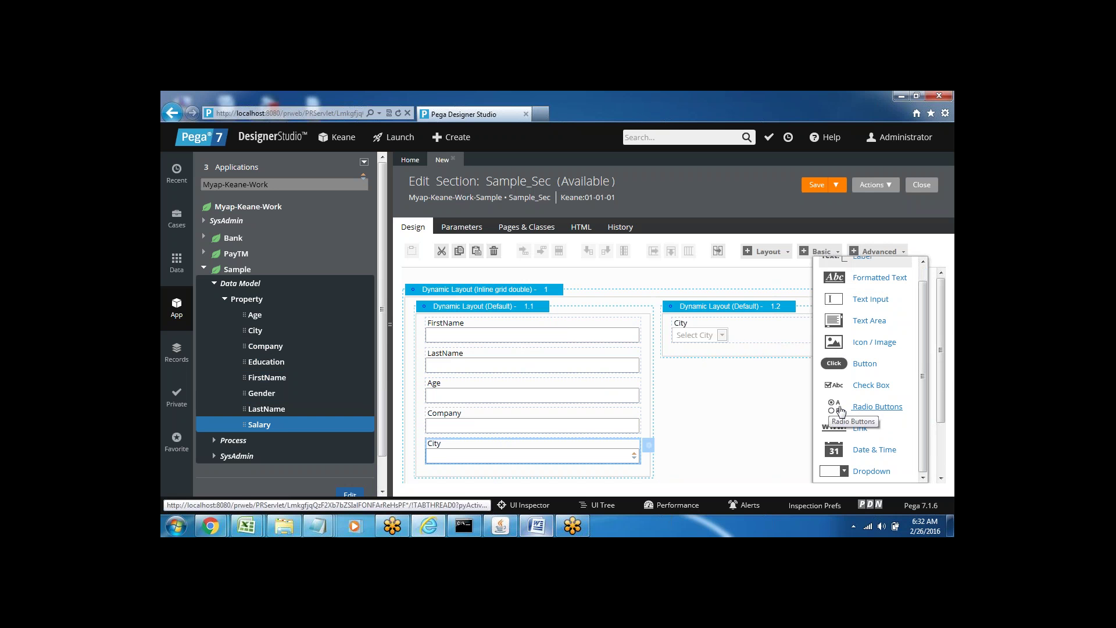
pyautogui.moveTo(840, 410); pyautogui.dragTo(769, 361)
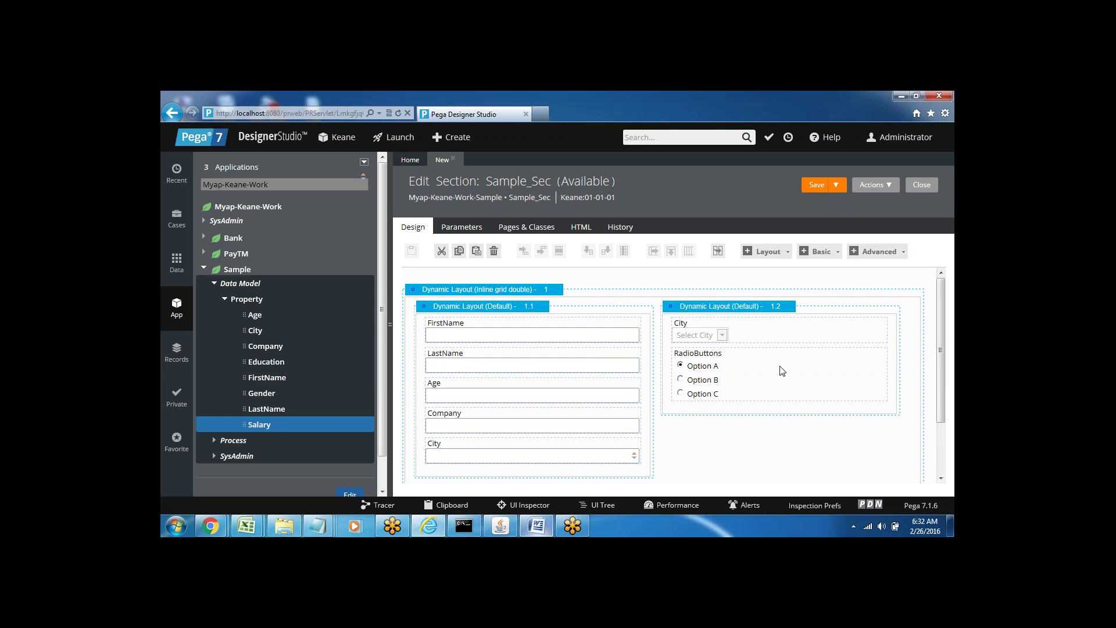
# In the radio buttons' cell properties, turn off the property default label and set the label to Gender
pyautogui.click(783, 371)
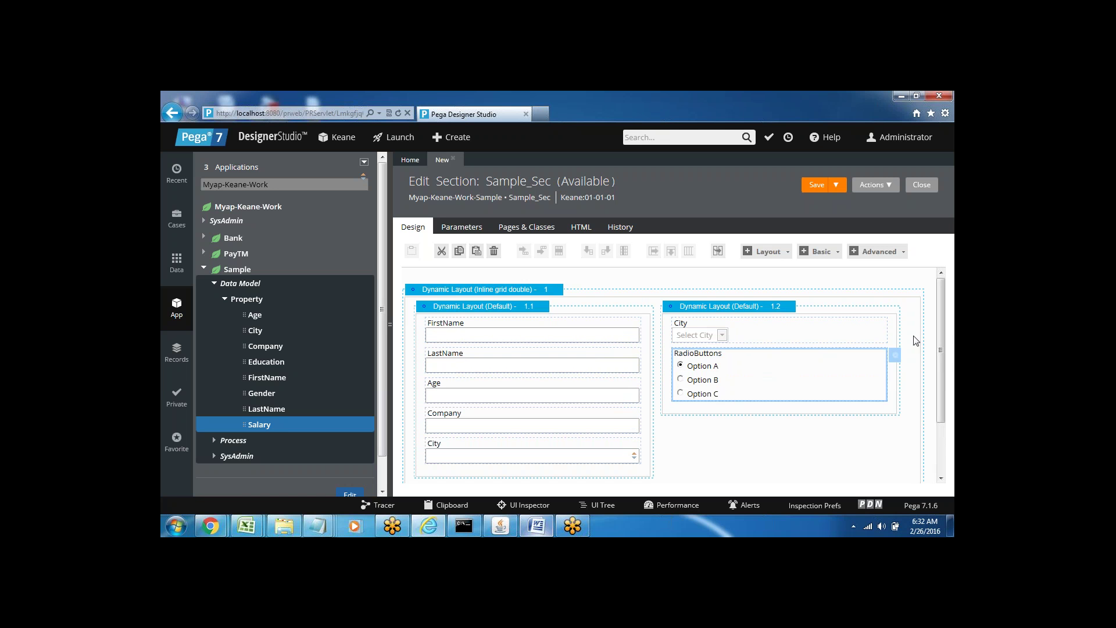
pyautogui.click(896, 358)
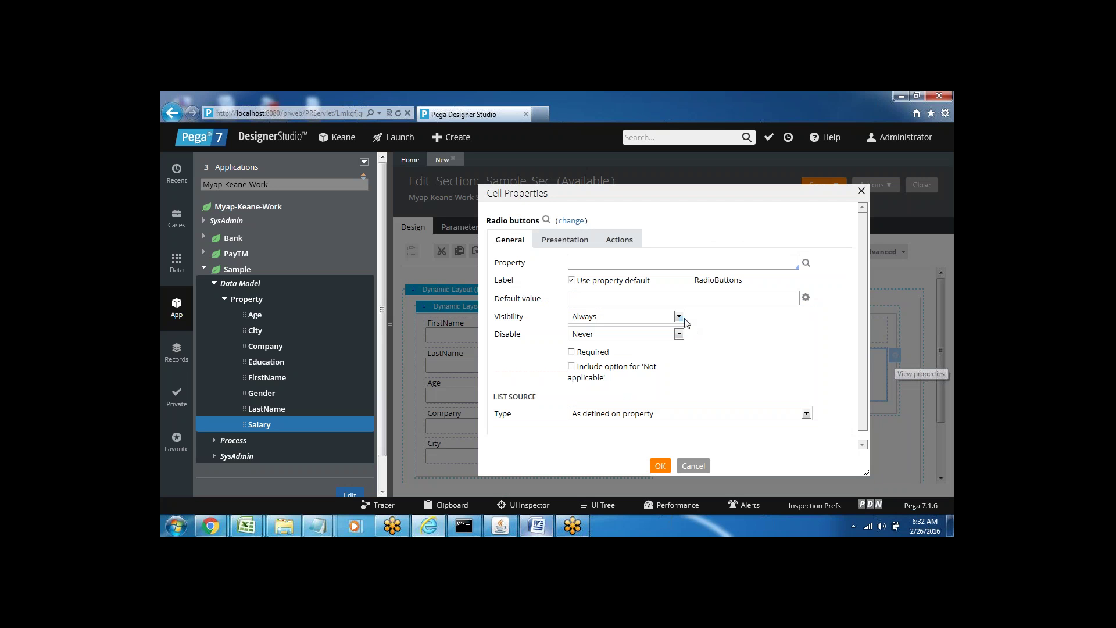
pyautogui.click(572, 280)
pyautogui.moveTo(698, 279); pyautogui.dragTo(749, 280)
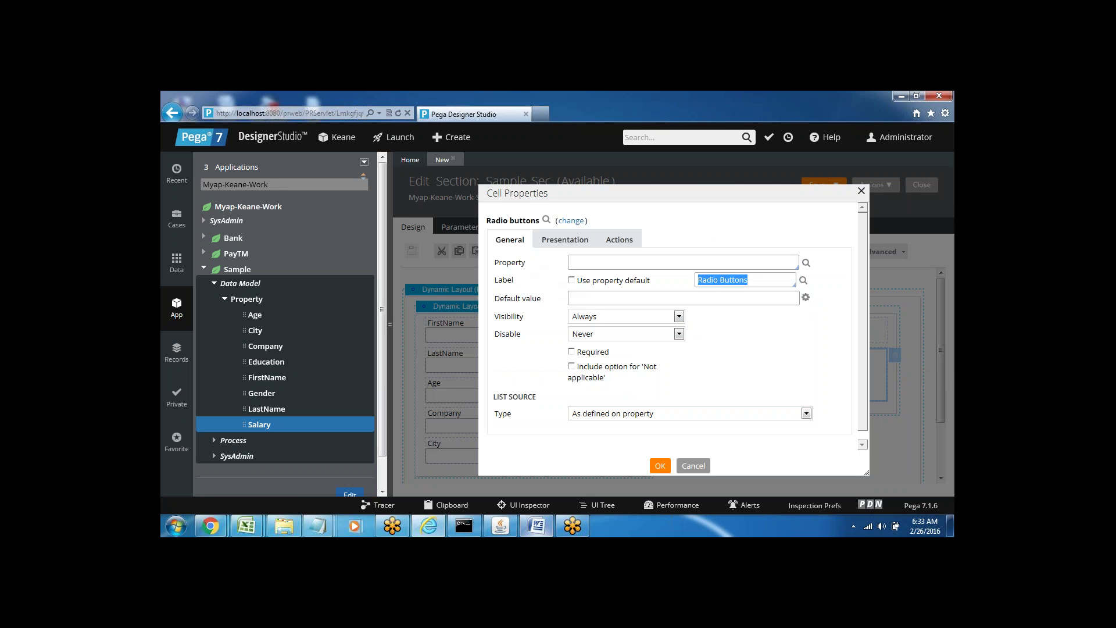
pyautogui.write('Gender')
# Bind the radio buttons to the .Gender property and apply the cell properties
pyautogui.click(629, 262)
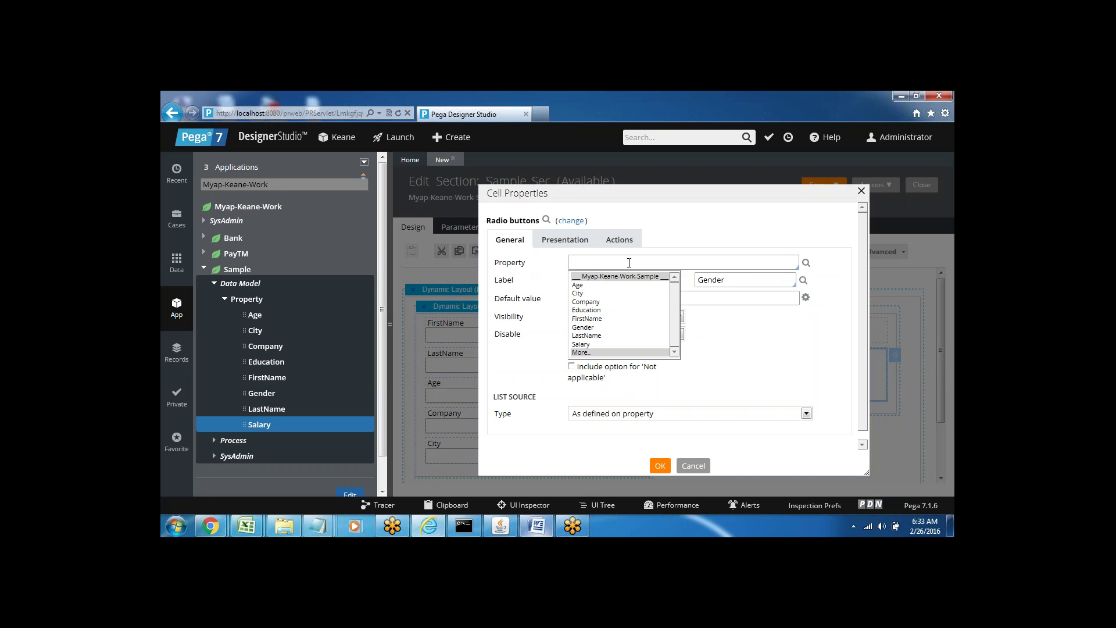
pyautogui.press('Down')
pyautogui.press('Down')
pyautogui.press('Down')
pyautogui.press('Down')
pyautogui.press('Down')
pyautogui.press('Down')
pyautogui.press('Down')
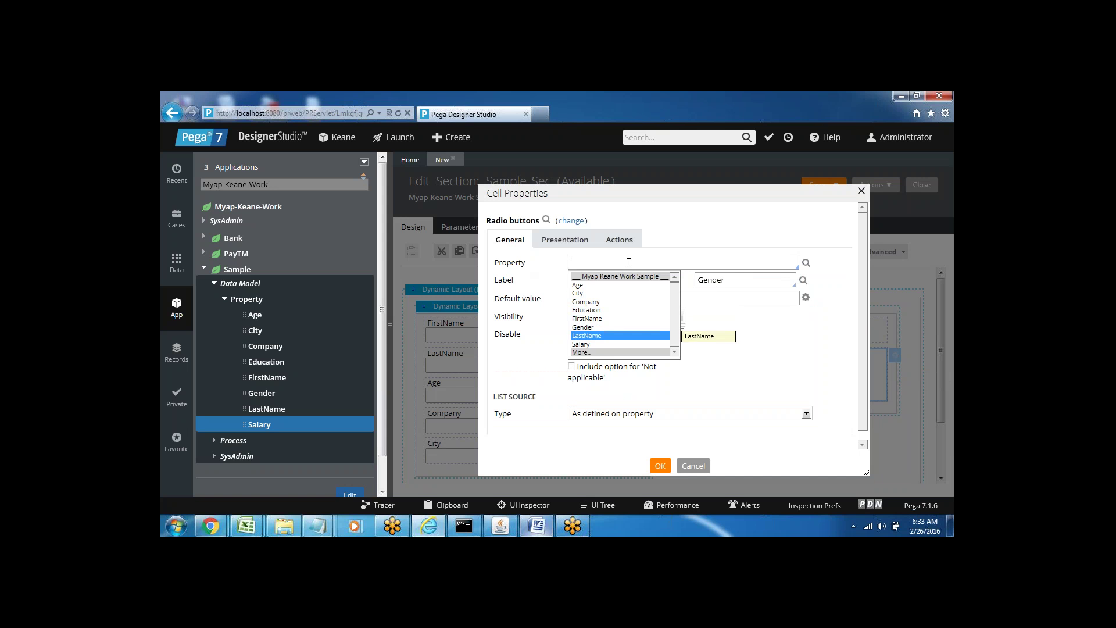
pyautogui.press('Up')
pyautogui.press('Return')
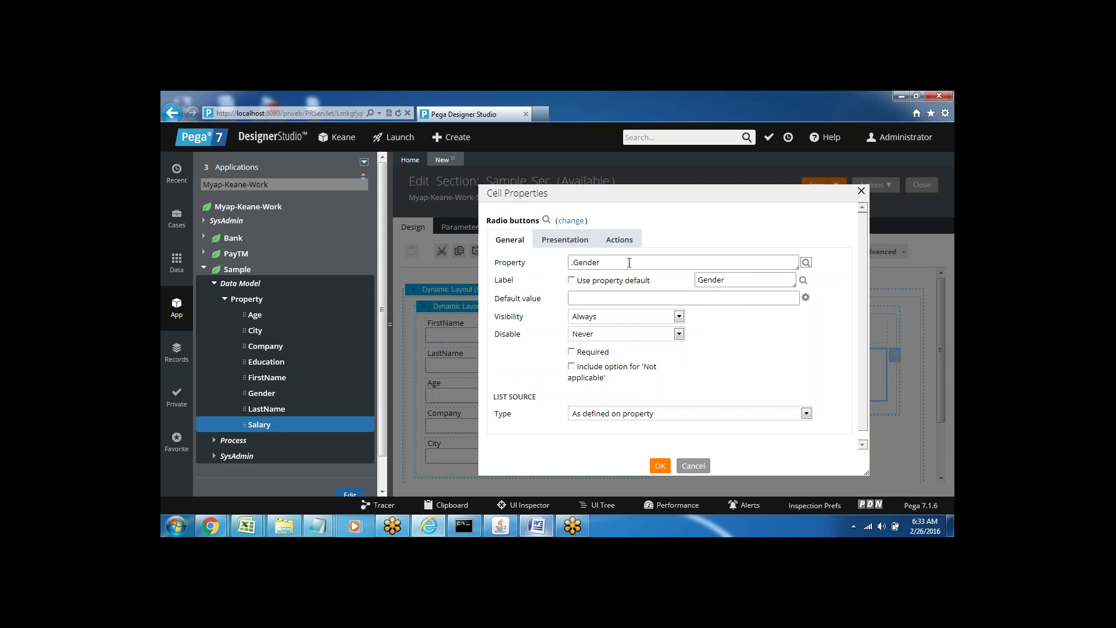
pyautogui.click(661, 469)
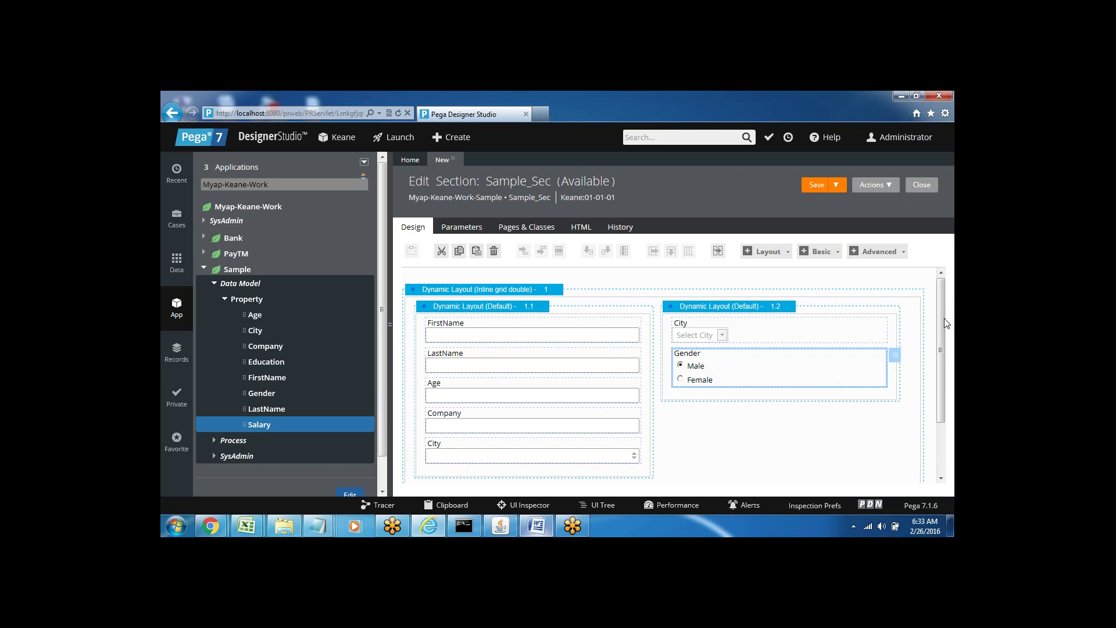
# Review the section's layouts and save the Sample_Sec section
pyautogui.moveTo(943, 324); pyautogui.dragTo(944, 379)
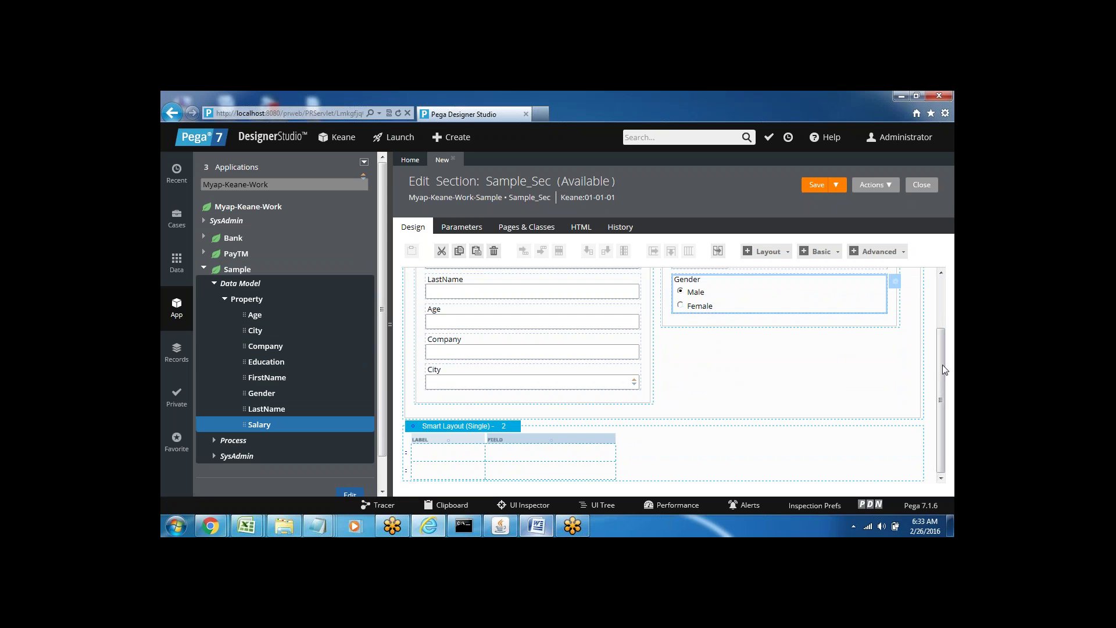
pyautogui.moveTo(939, 363); pyautogui.dragTo(935, 305)
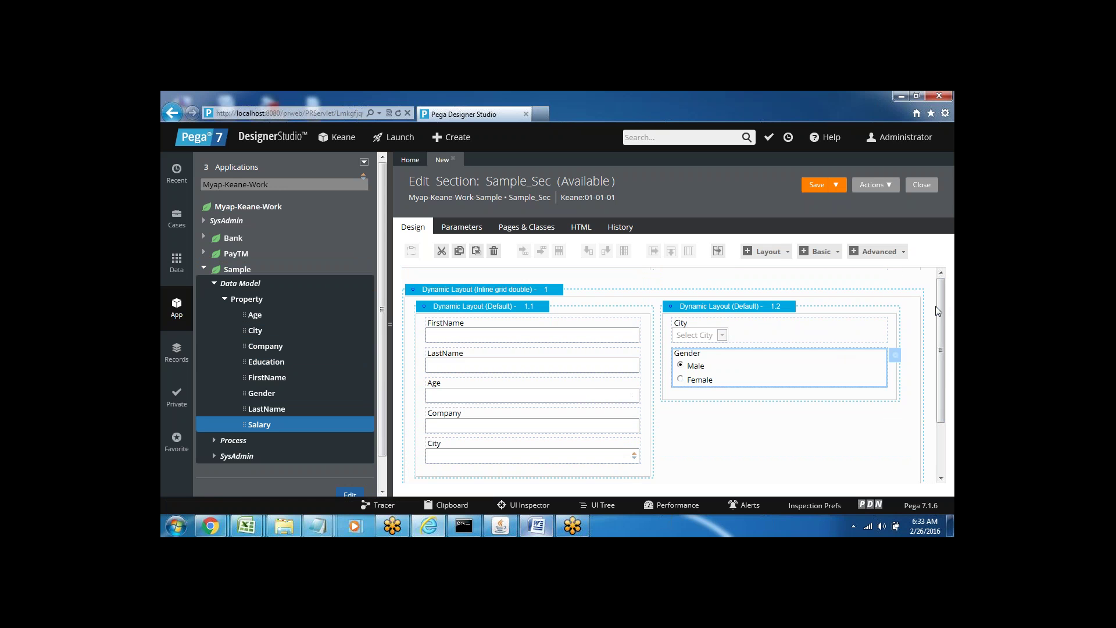
pyautogui.click(819, 187)
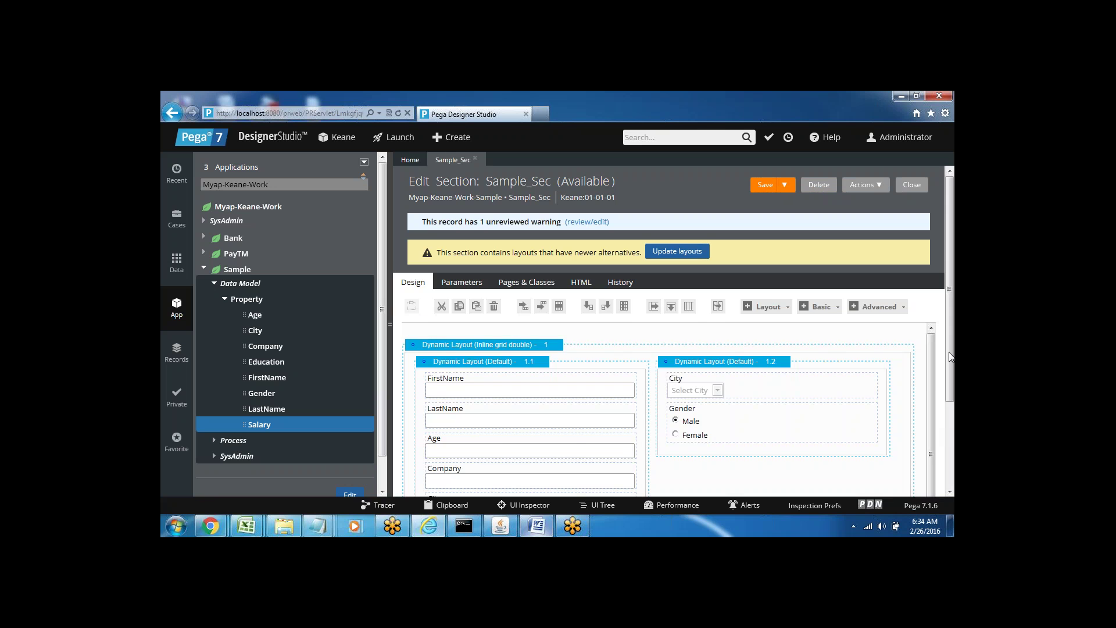
# Allow the webpage clipboard access and add the Education property to the first row's field cell in the single smart layout
pyautogui.scroll(-3, 947, 405)
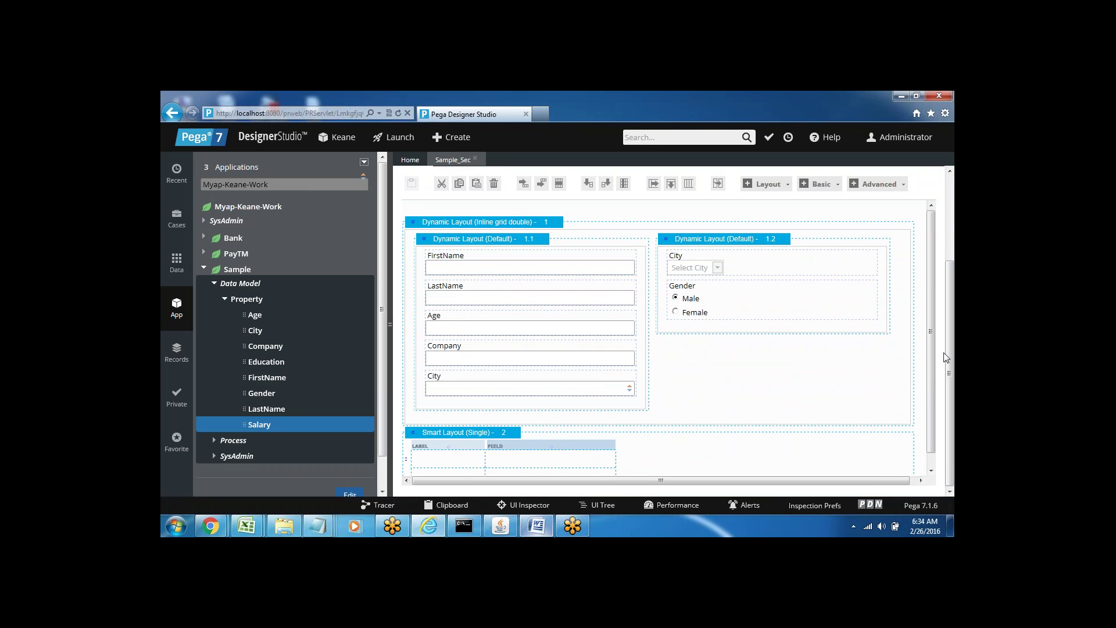
pyautogui.scroll(-1, 931, 360)
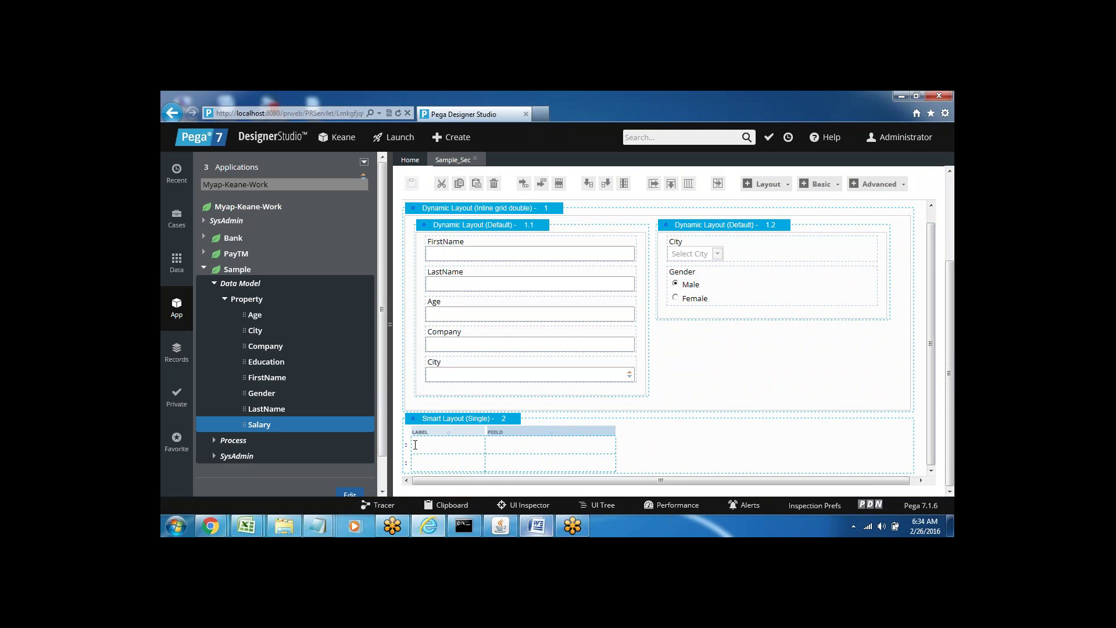
pyautogui.click(500, 446)
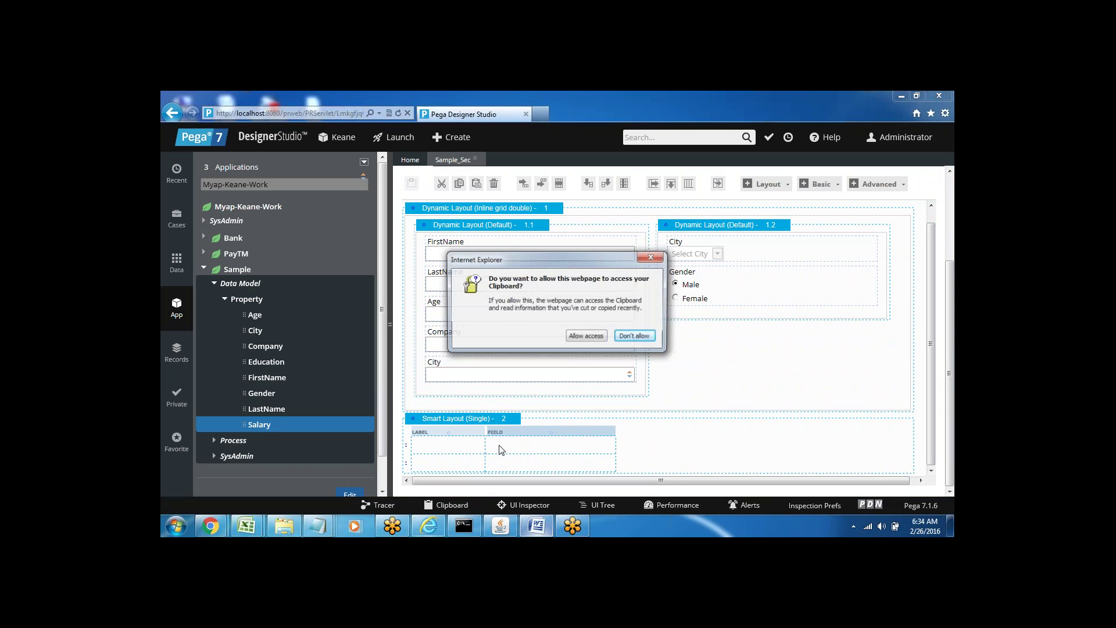
pyautogui.click(587, 337)
pyautogui.click(448, 444)
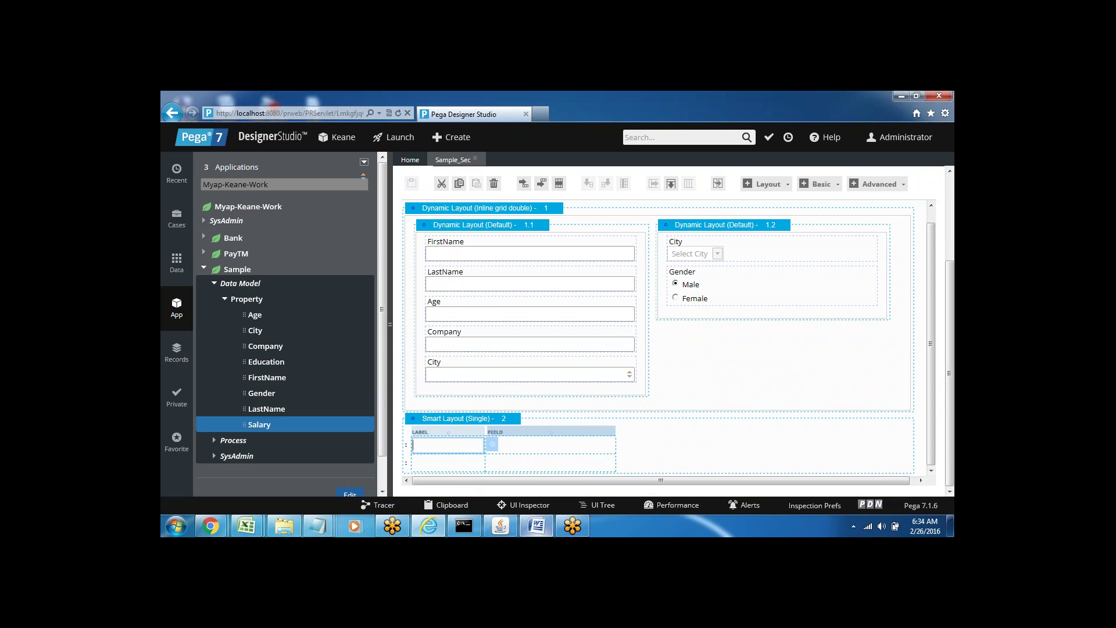
pyautogui.click(526, 445)
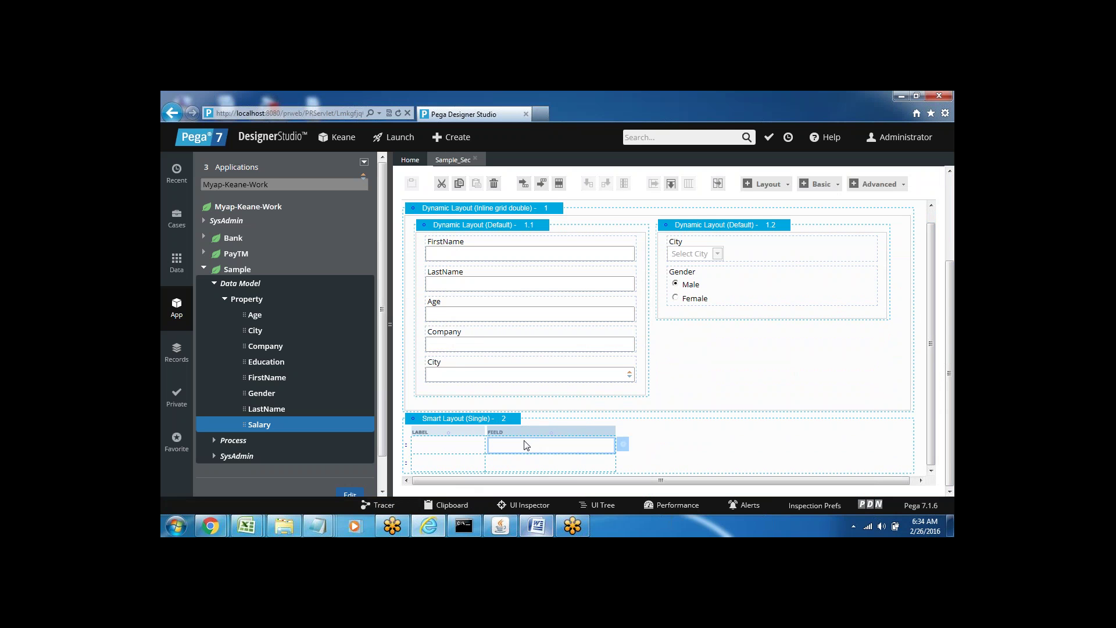
pyautogui.click(438, 445)
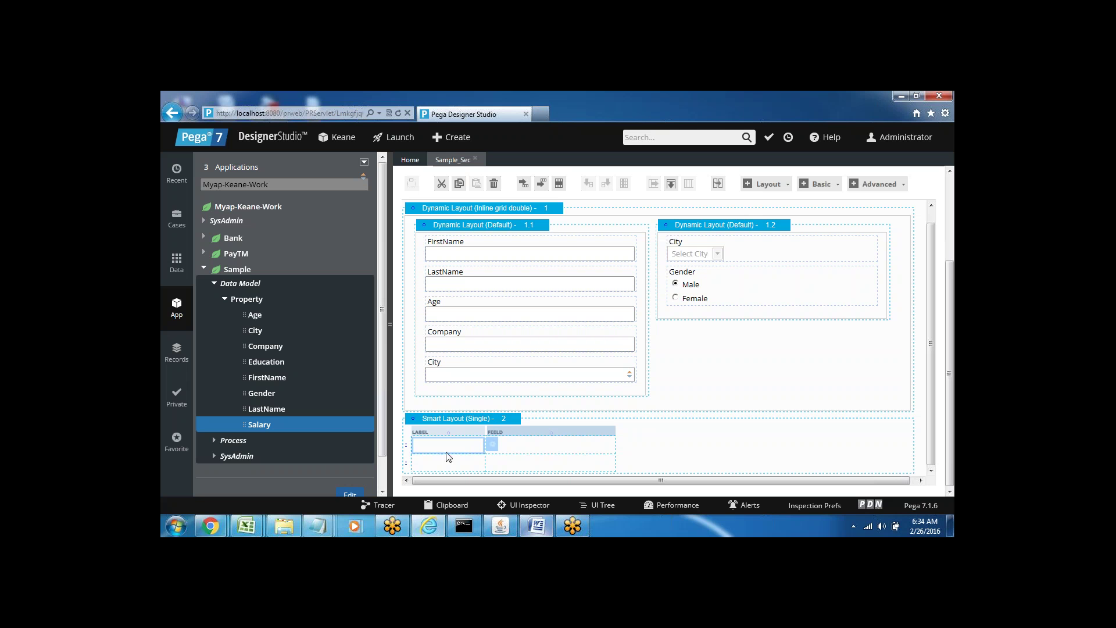
pyautogui.click(529, 447)
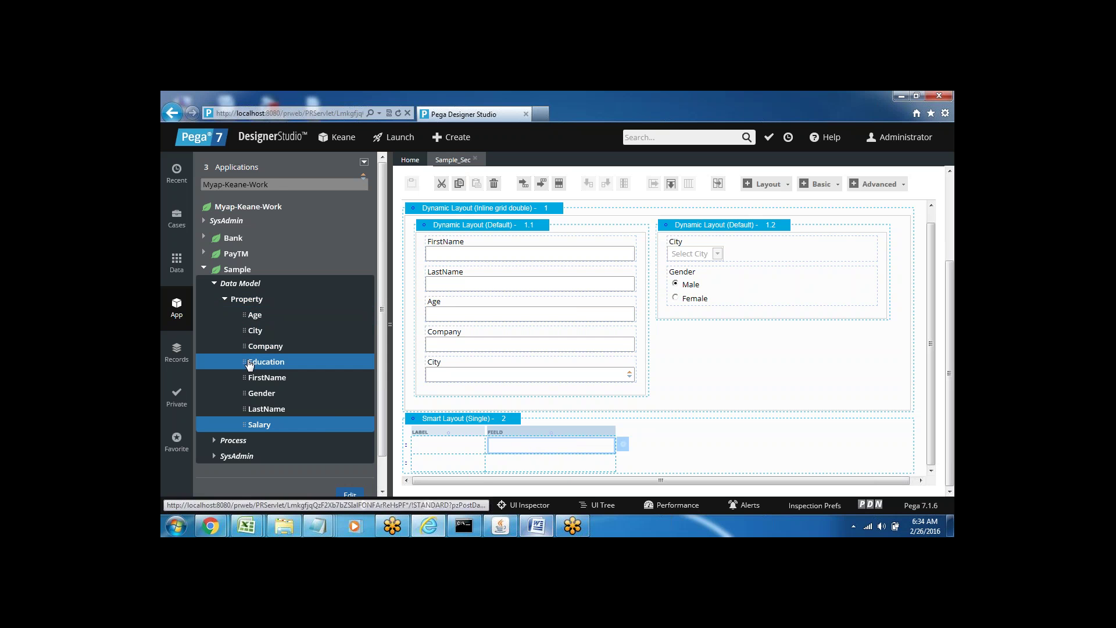
pyautogui.moveTo(244, 360); pyautogui.dragTo(529, 454)
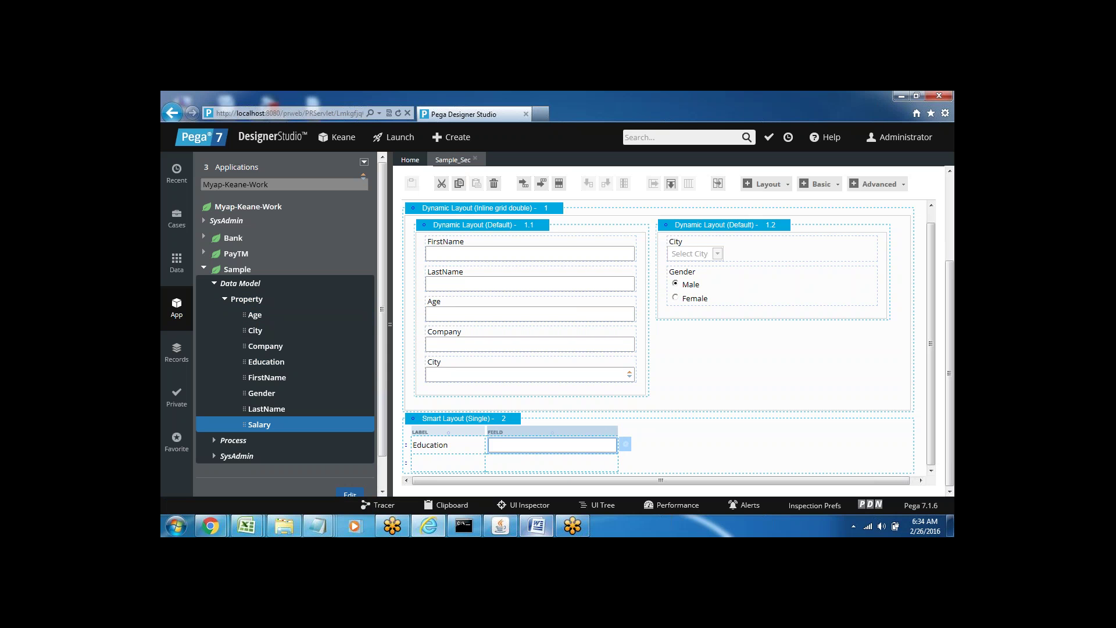
# Add the Salary property to the second row's field cell in the single smart layout
pyautogui.click(515, 447)
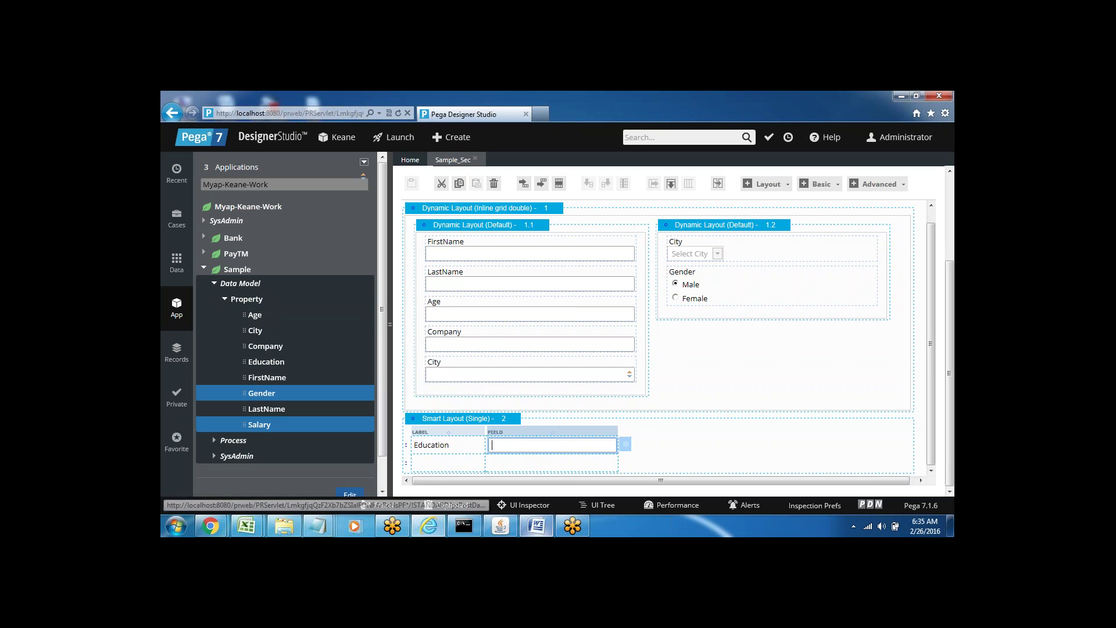
pyautogui.moveTo(244, 425); pyautogui.dragTo(516, 467)
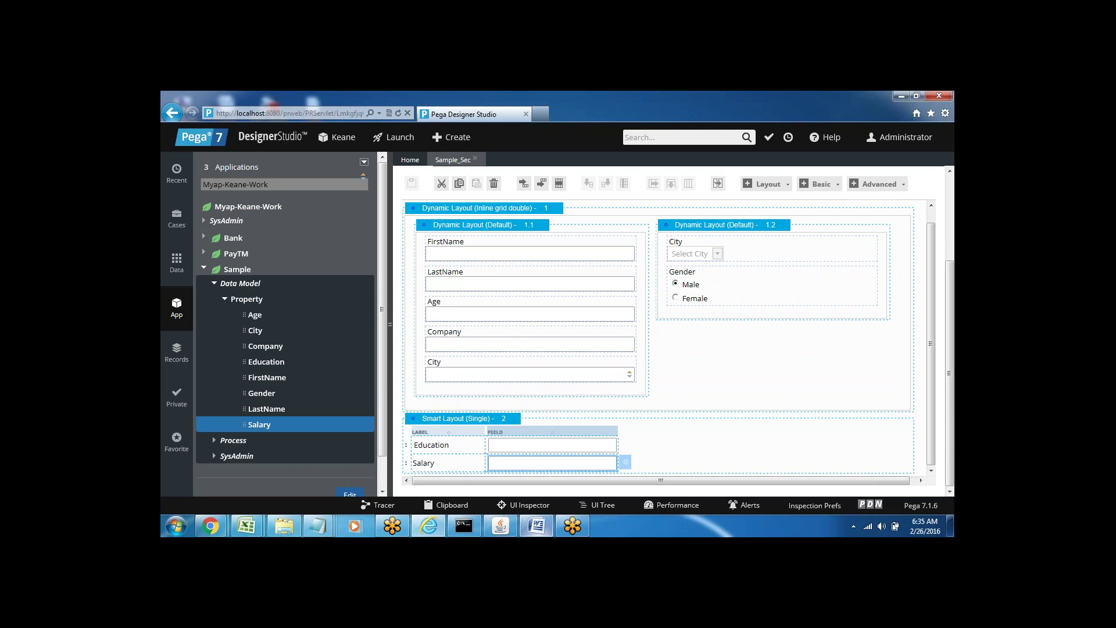
pyautogui.click(516, 449)
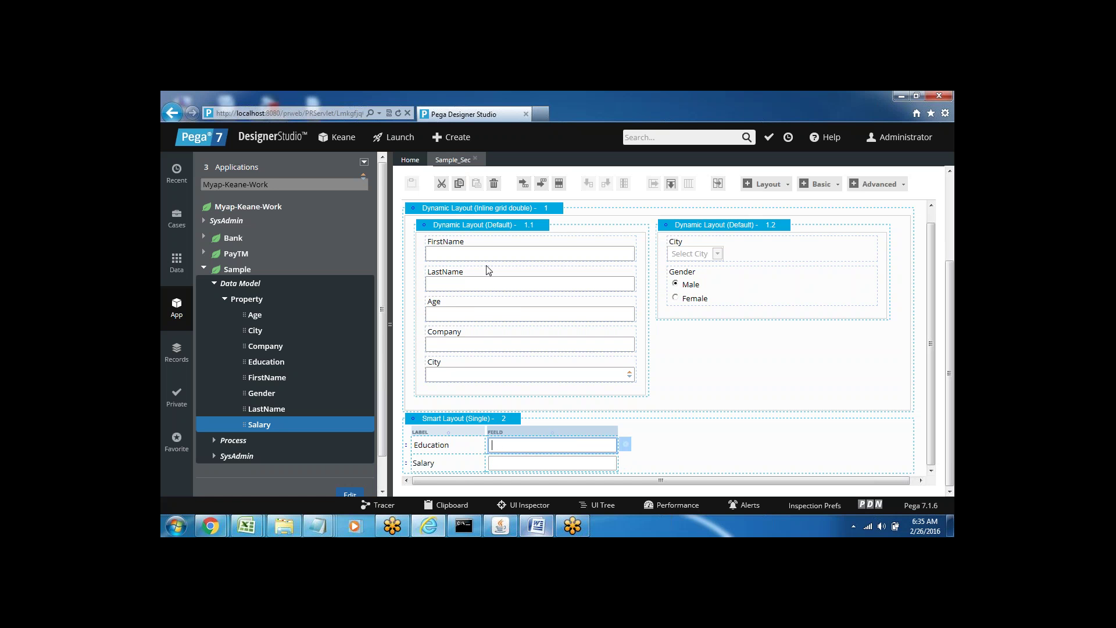
# Insert empty rows above Education and below Salary in the single smart layout, and delete the surplus empty row below Salary
pyautogui.click(524, 184)
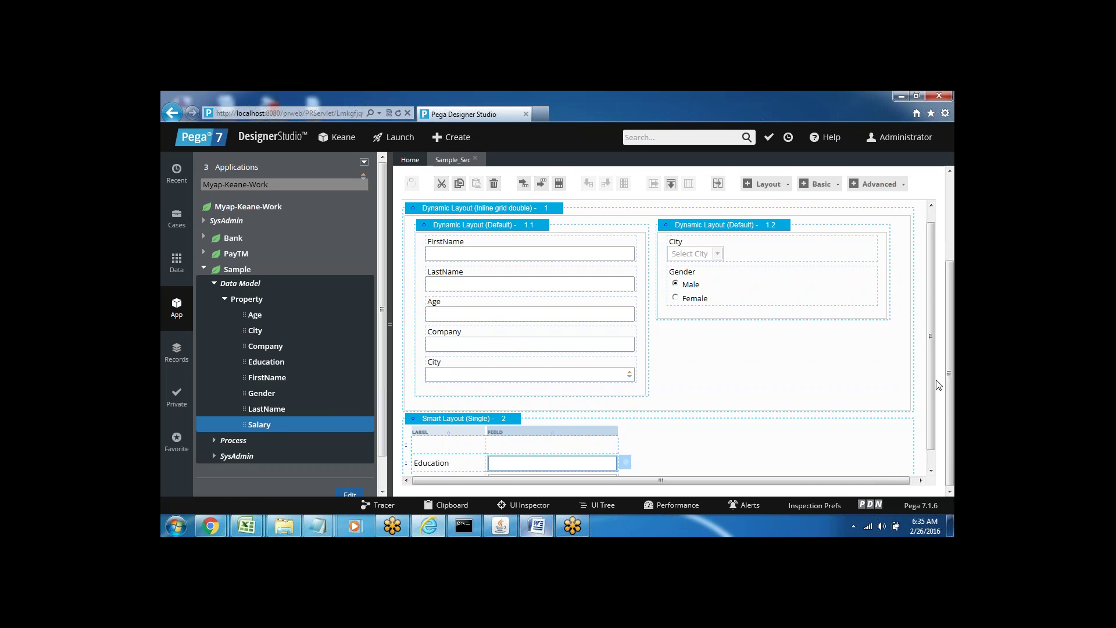
pyautogui.scroll(-1, 931, 384)
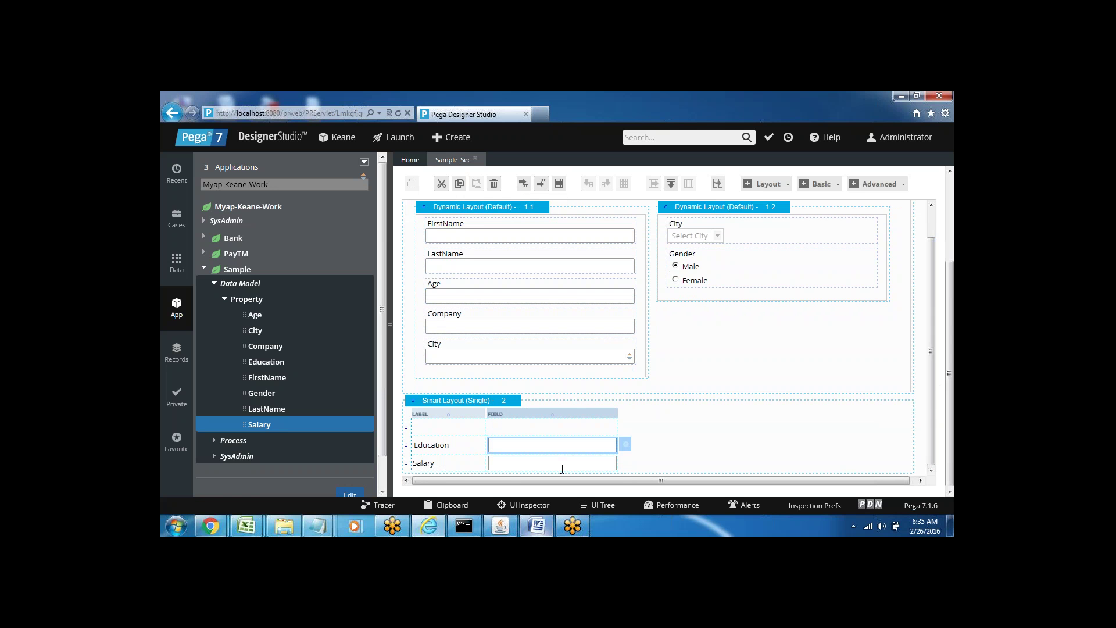
pyautogui.click(506, 463)
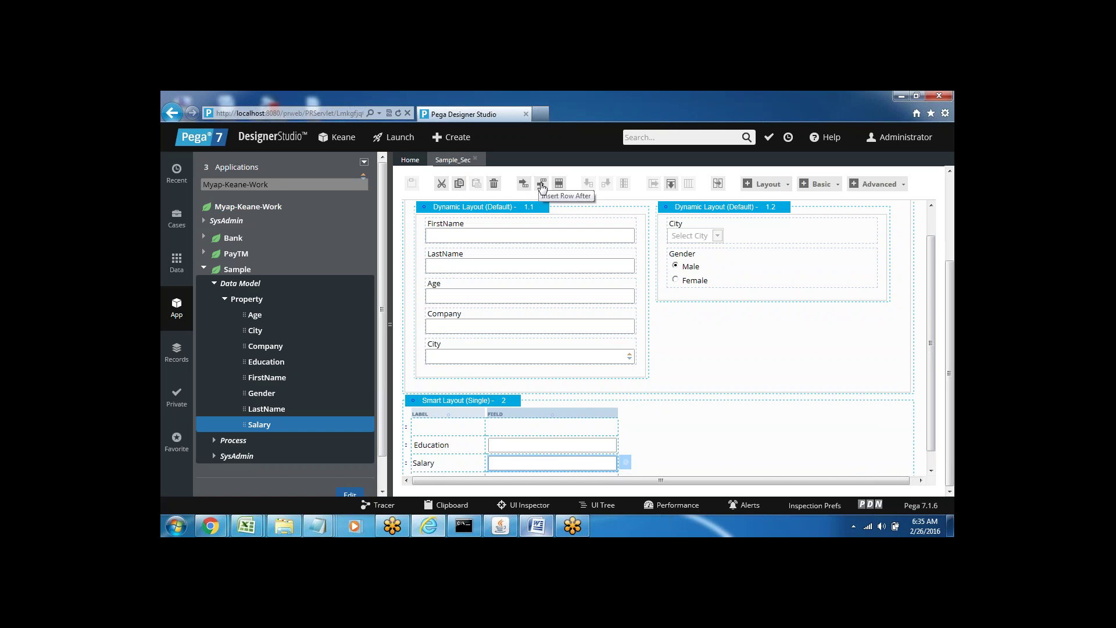
pyautogui.click(542, 185)
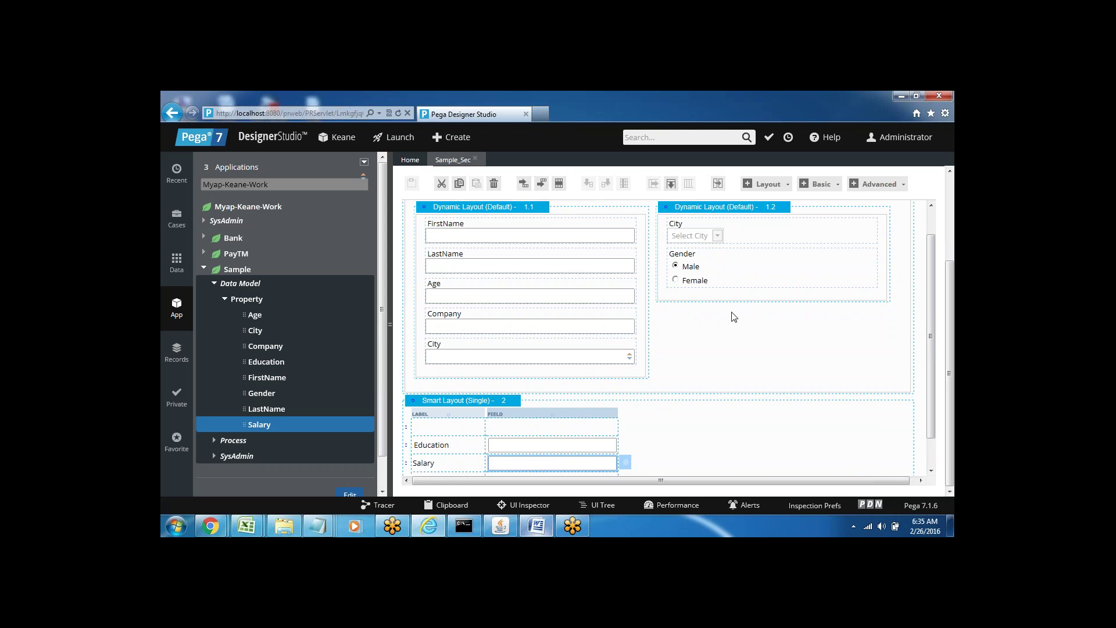
pyautogui.moveTo(931, 309); pyautogui.dragTo(931, 334)
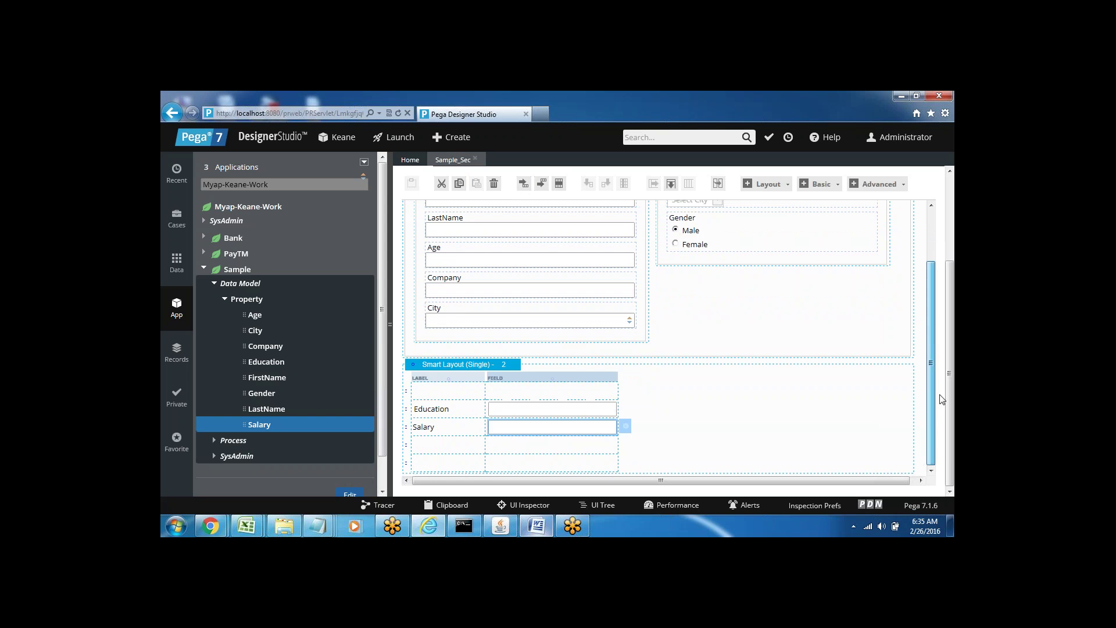
pyautogui.click(501, 452)
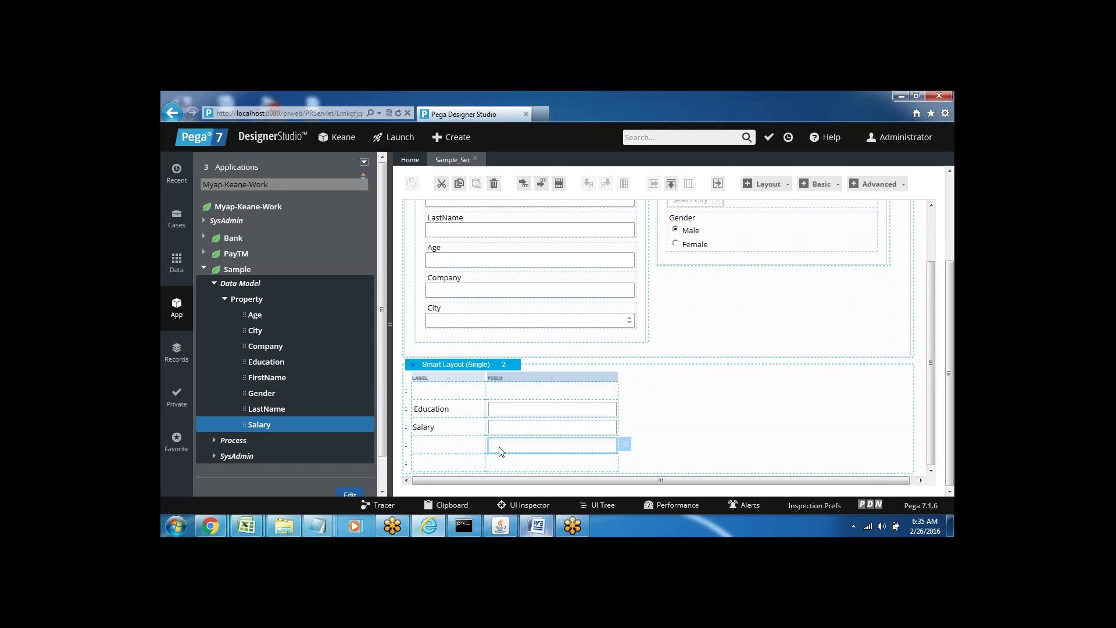
pyautogui.click(560, 185)
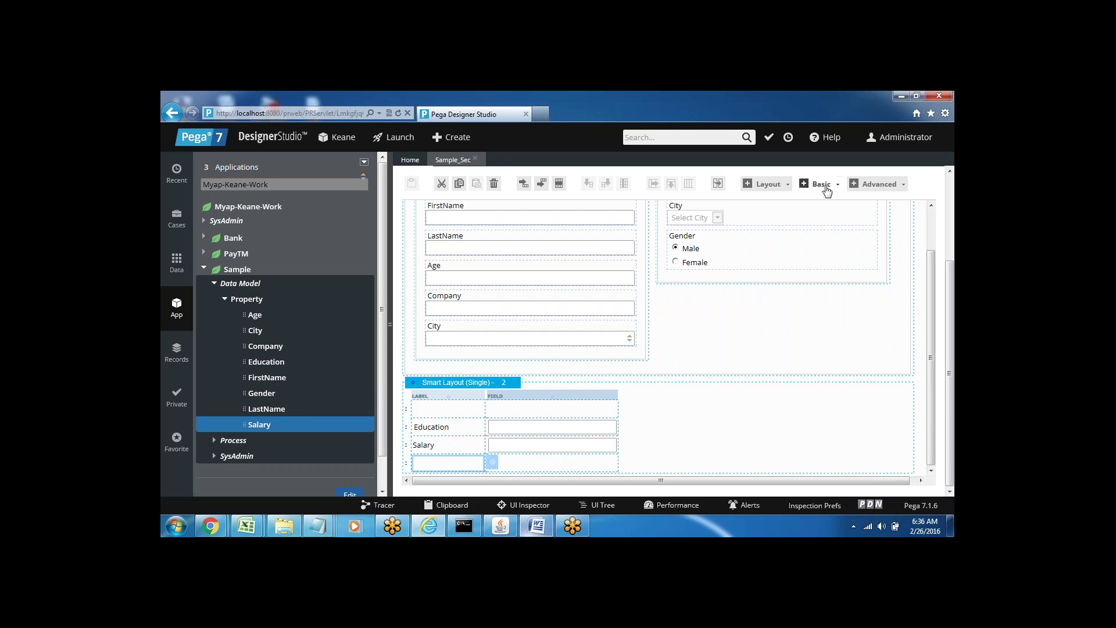
# Add a free form layout with two rows and two columns below the single smart layout
pyautogui.click(785, 187)
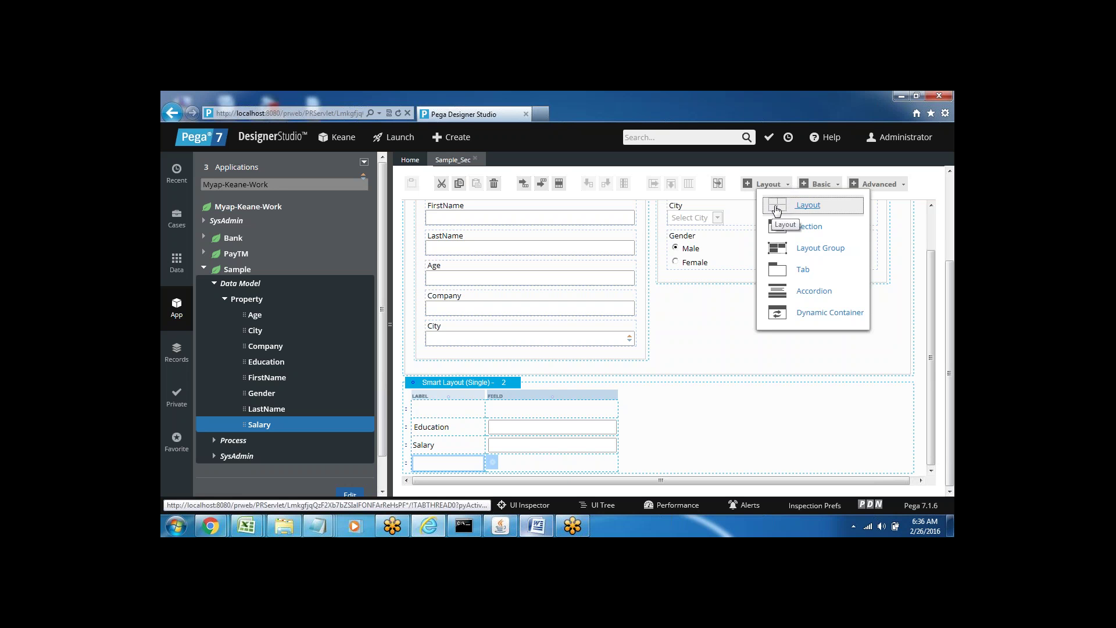
pyautogui.moveTo(777, 210); pyautogui.dragTo(676, 469)
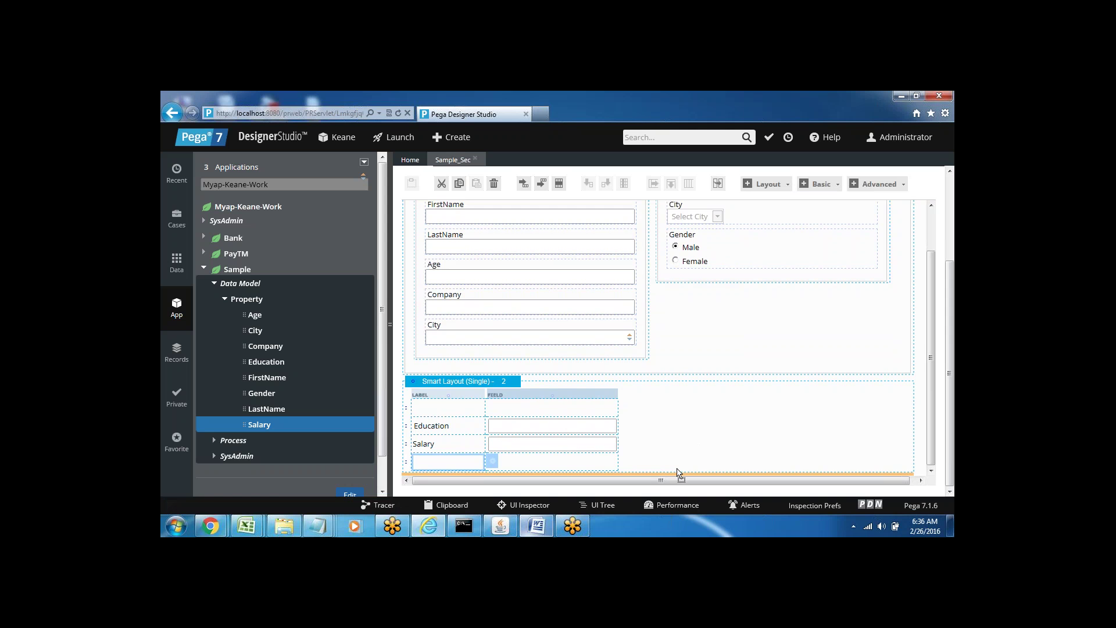
pyautogui.moveTo(678, 472); pyautogui.dragTo(677, 473)
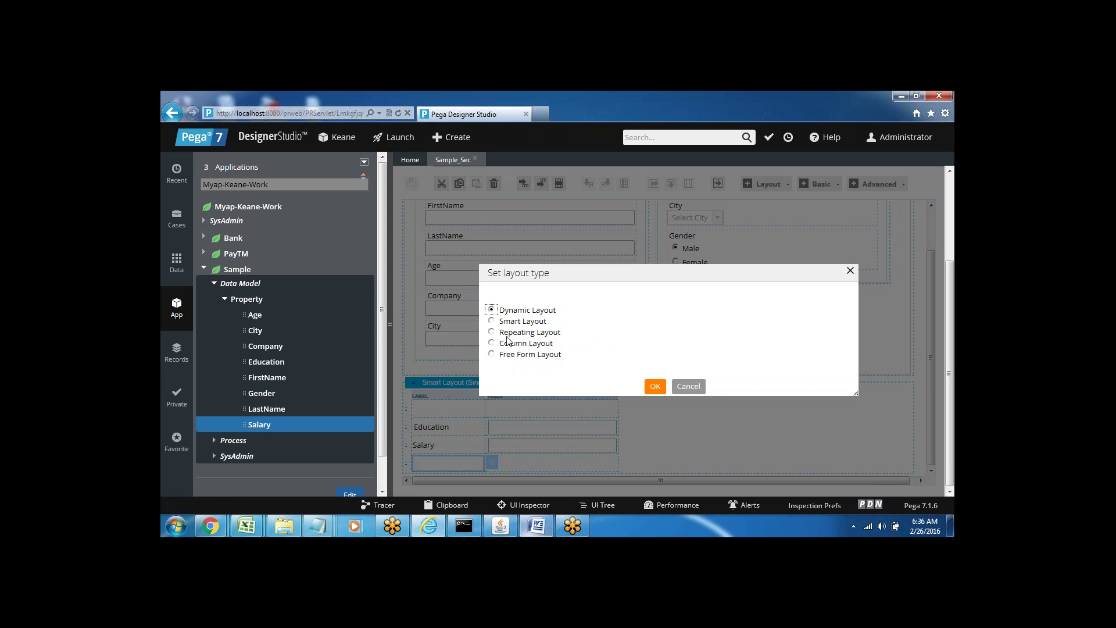
pyautogui.click(491, 354)
pyautogui.click(670, 322)
pyautogui.click(672, 341)
pyautogui.click(655, 389)
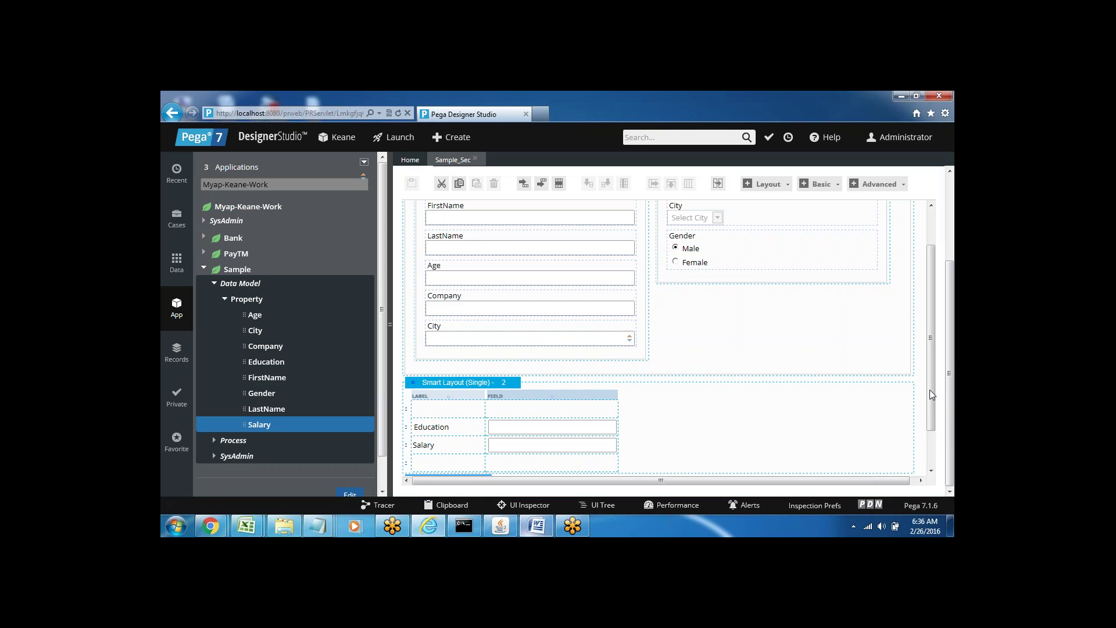
pyautogui.moveTo(929, 389); pyautogui.dragTo(930, 424)
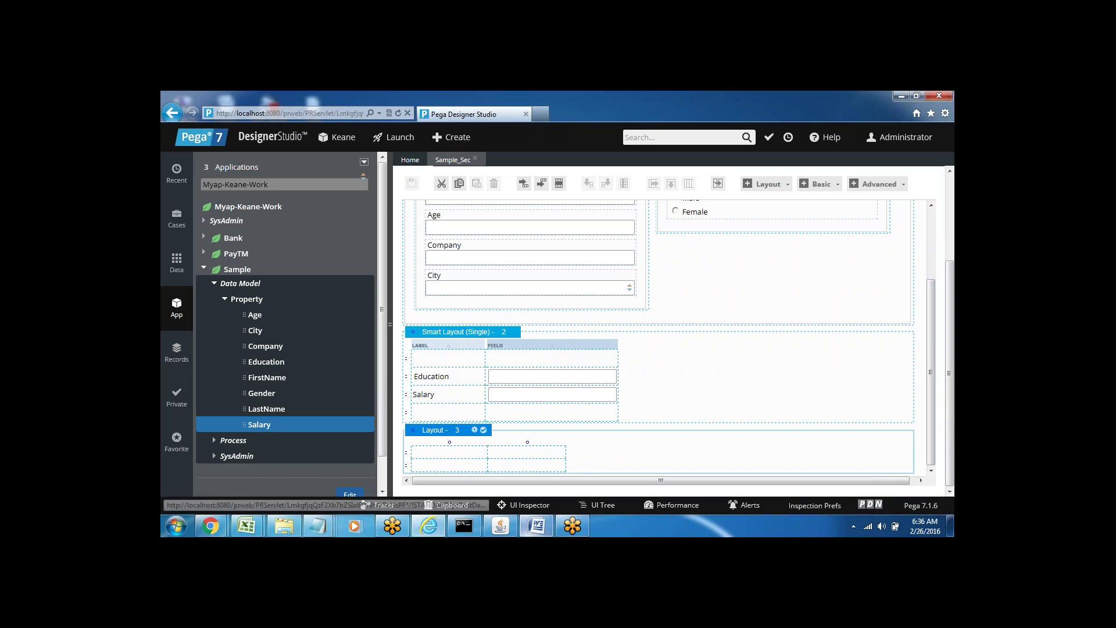
# Insert three columns after the free form layout's second column and three rows after its first row
pyautogui.click(530, 454)
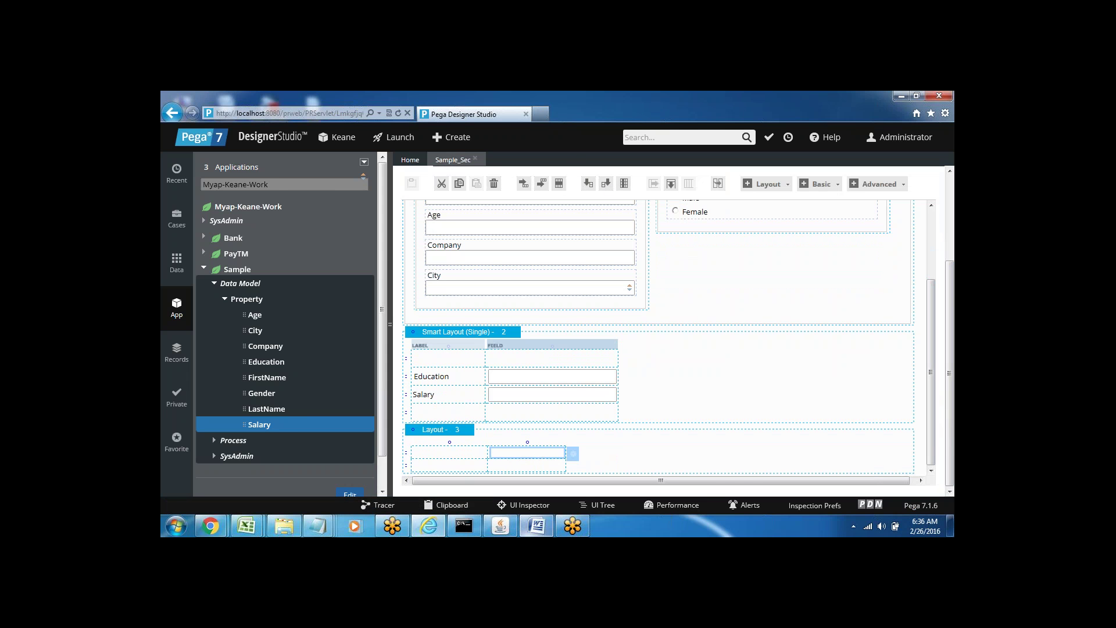
pyautogui.click(606, 185)
pyautogui.click(606, 185)
pyautogui.click(606, 185)
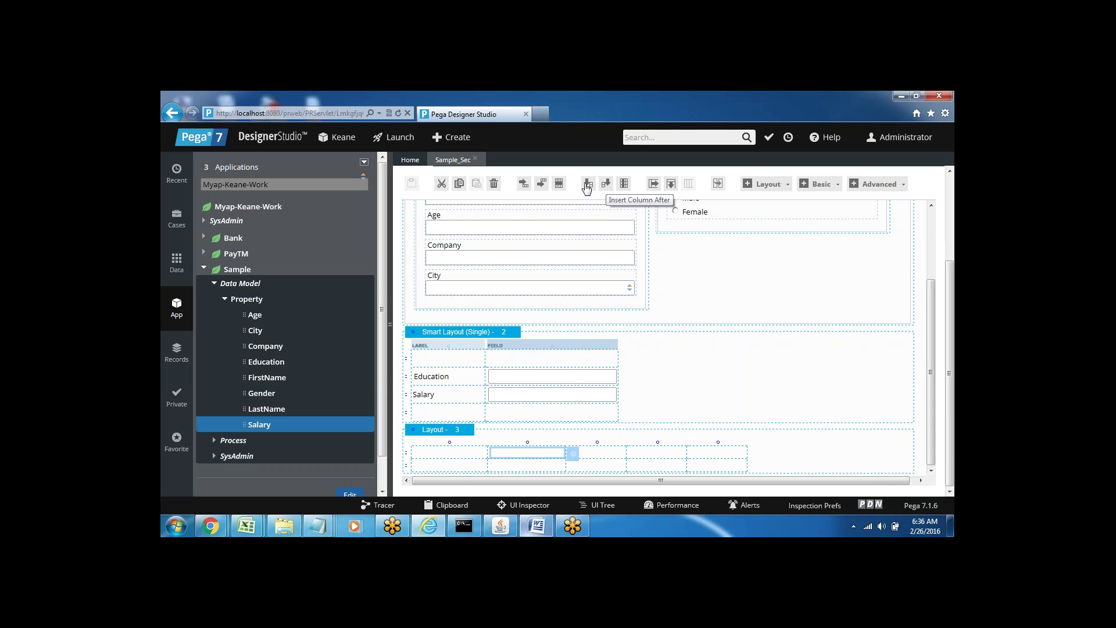
pyautogui.click(542, 187)
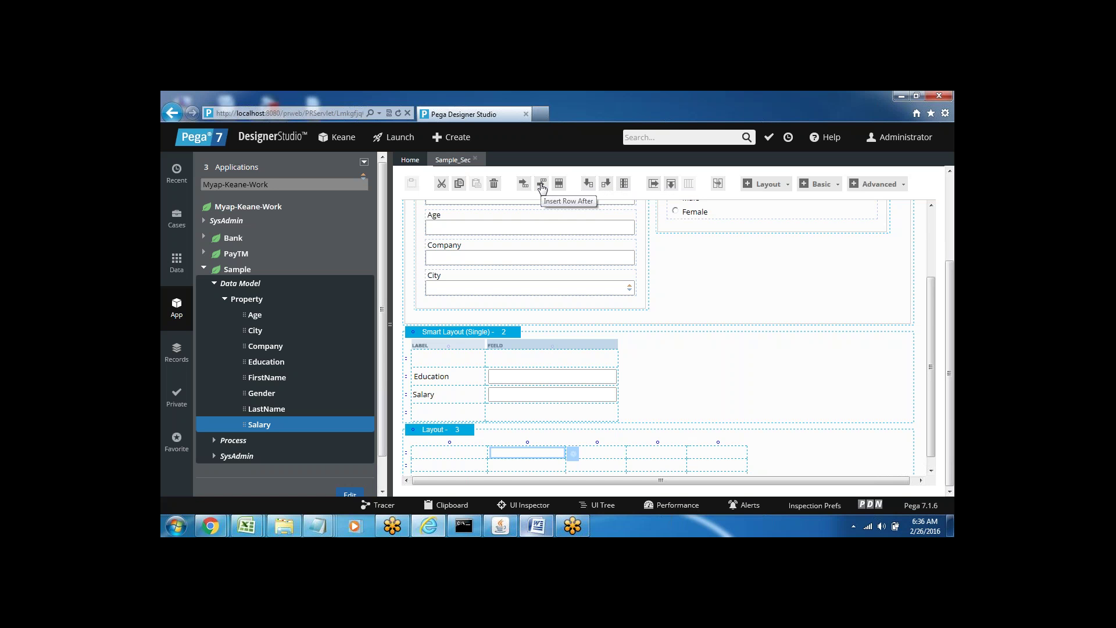
pyautogui.click(542, 189)
pyautogui.moveTo(932, 301); pyautogui.dragTo(941, 361)
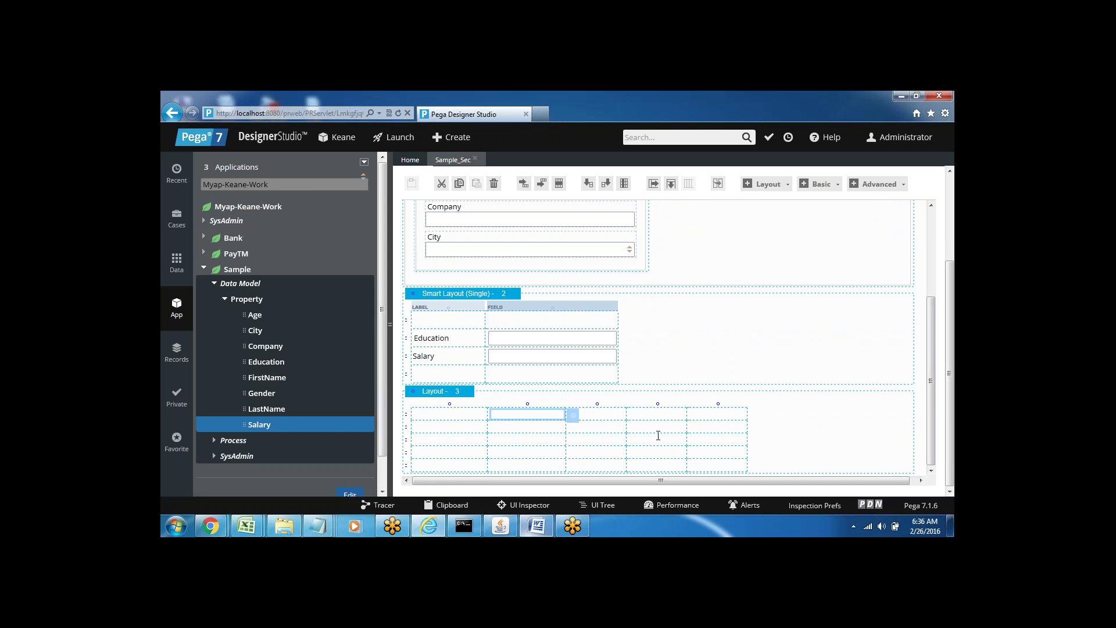
# Add the FirstName and LastName properties to the last column of the free form layout's second and third rows
pyautogui.click(615, 427)
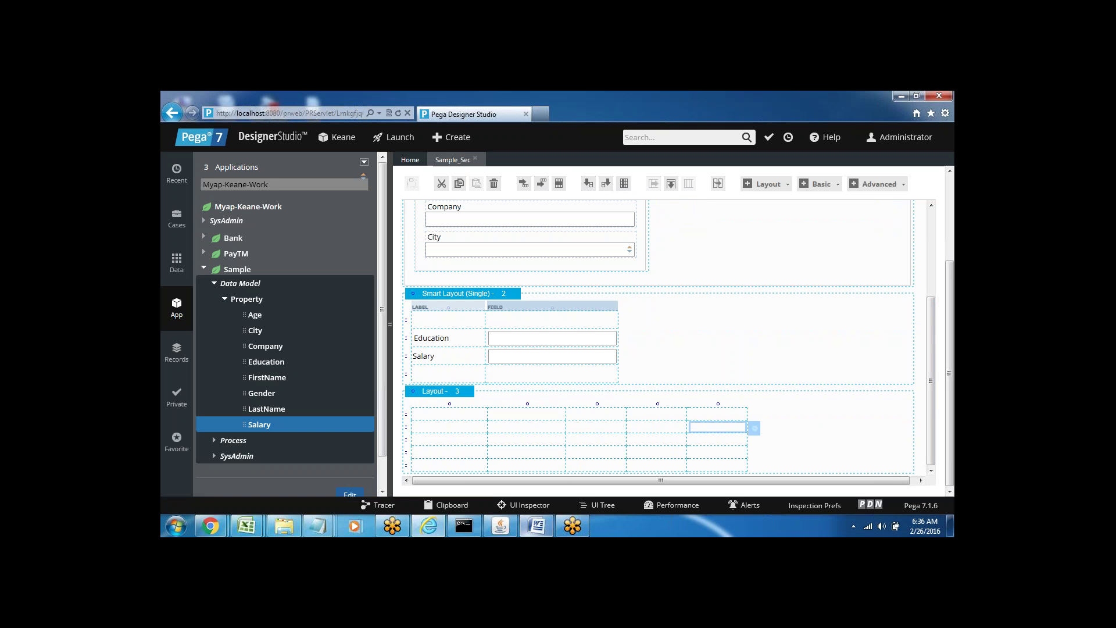
pyautogui.click(458, 426)
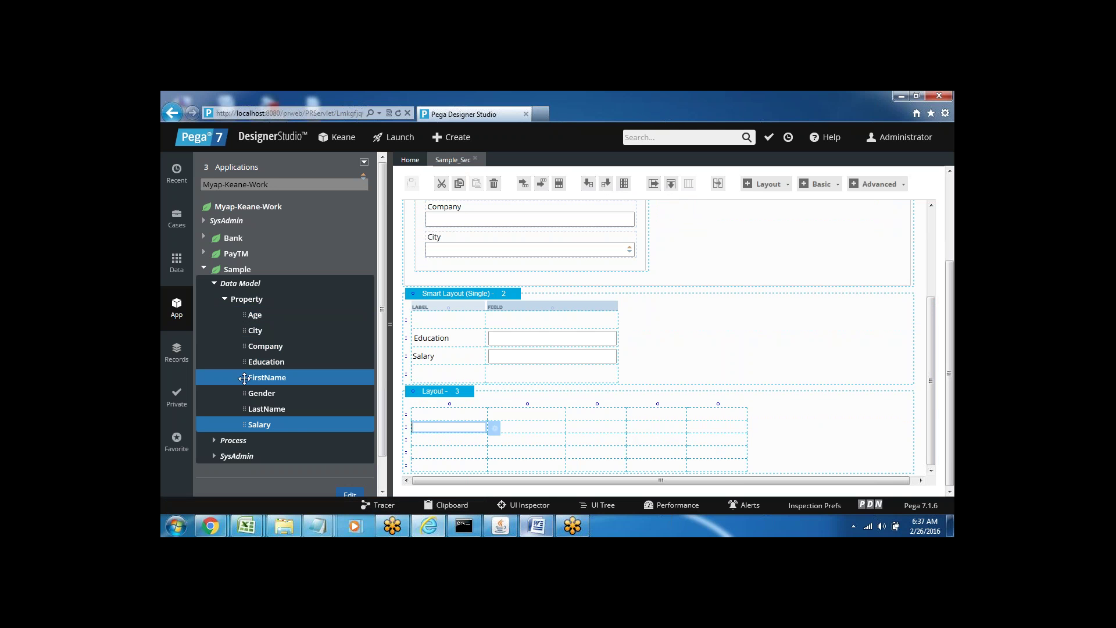
pyautogui.moveTo(245, 379); pyautogui.dragTo(711, 431)
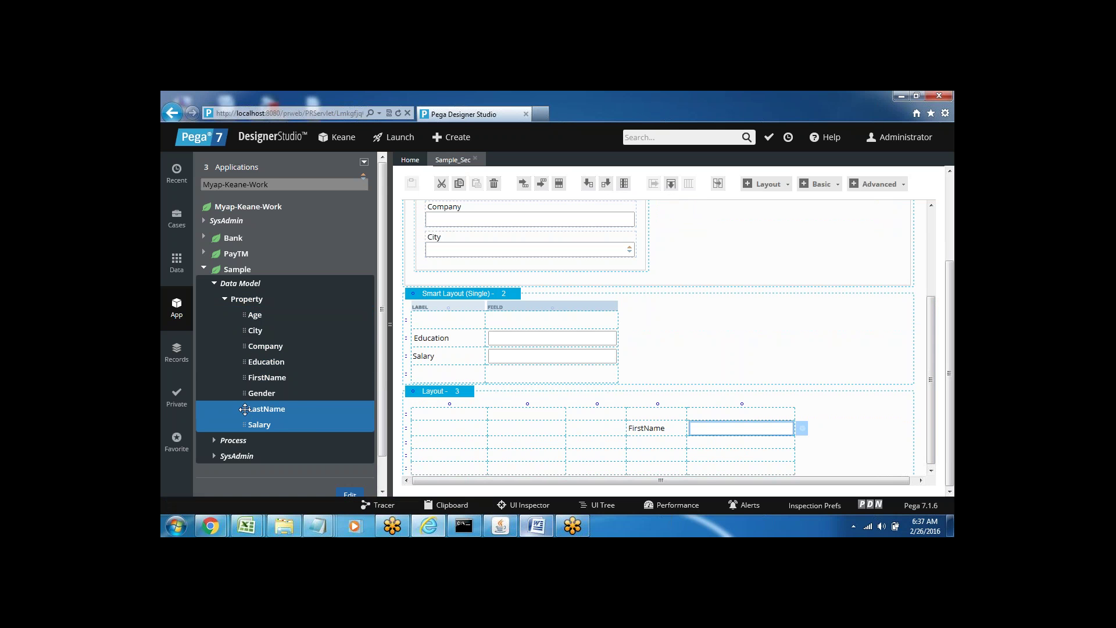
pyautogui.moveTo(245, 409); pyautogui.dragTo(708, 449)
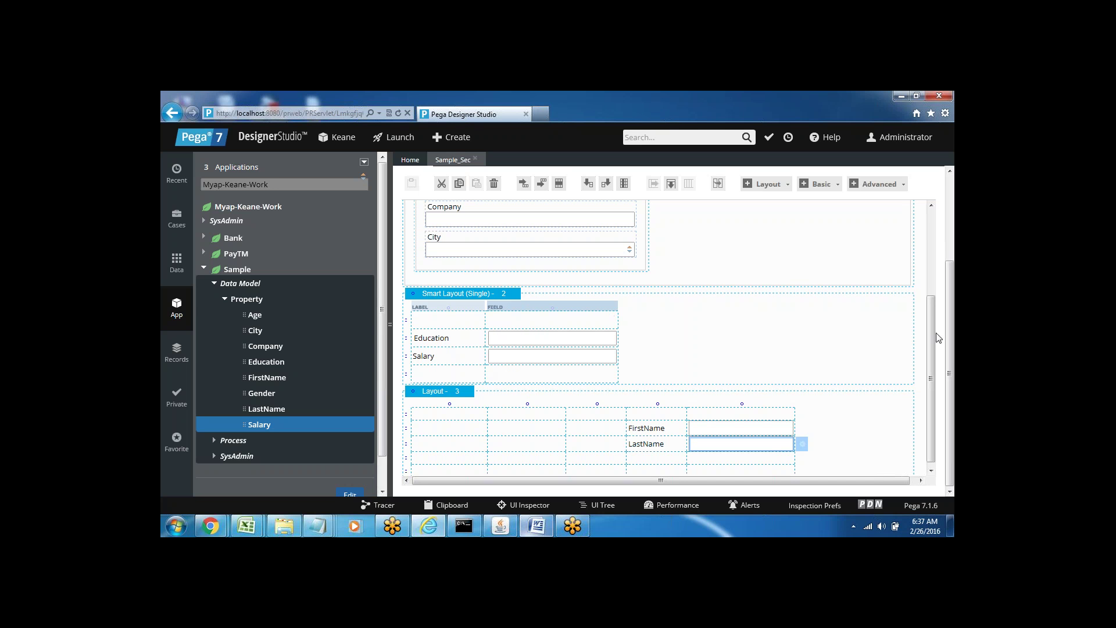
# Review the general and presentation properties of the inline grid double dynamic layout and close them without changes
pyautogui.moveTo(930, 336); pyautogui.dragTo(936, 231)
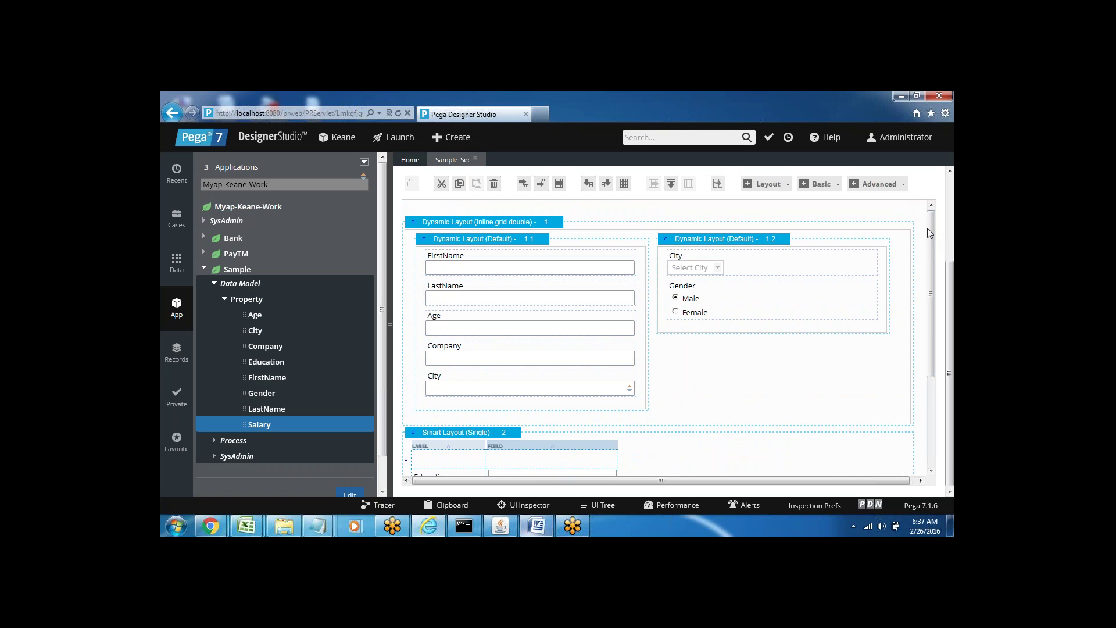
pyautogui.click(521, 223)
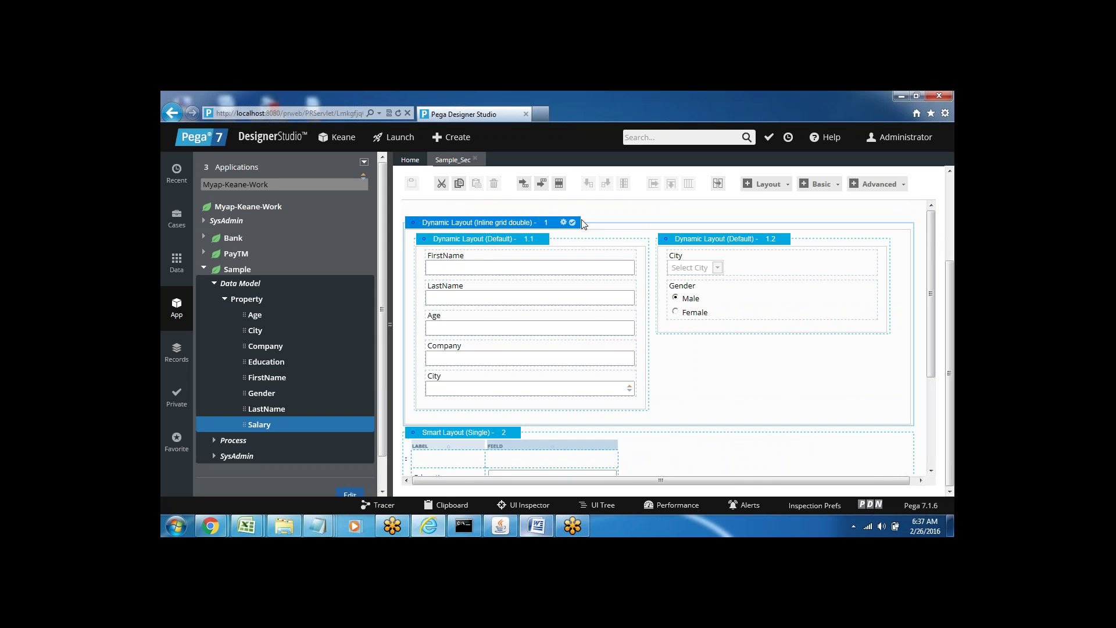
pyautogui.click(563, 222)
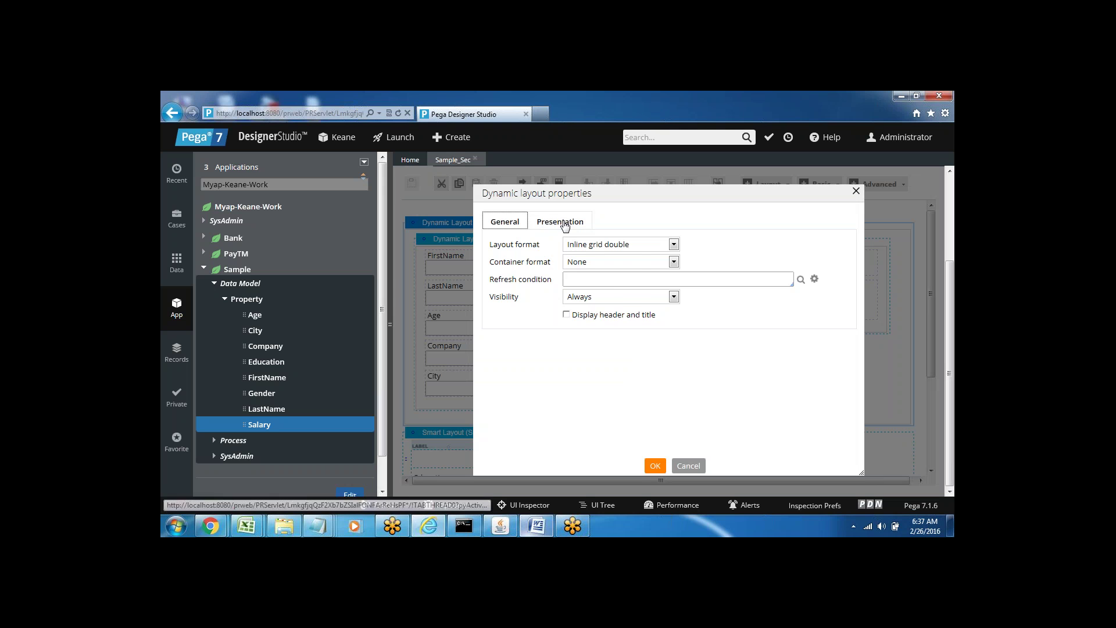
pyautogui.click(560, 224)
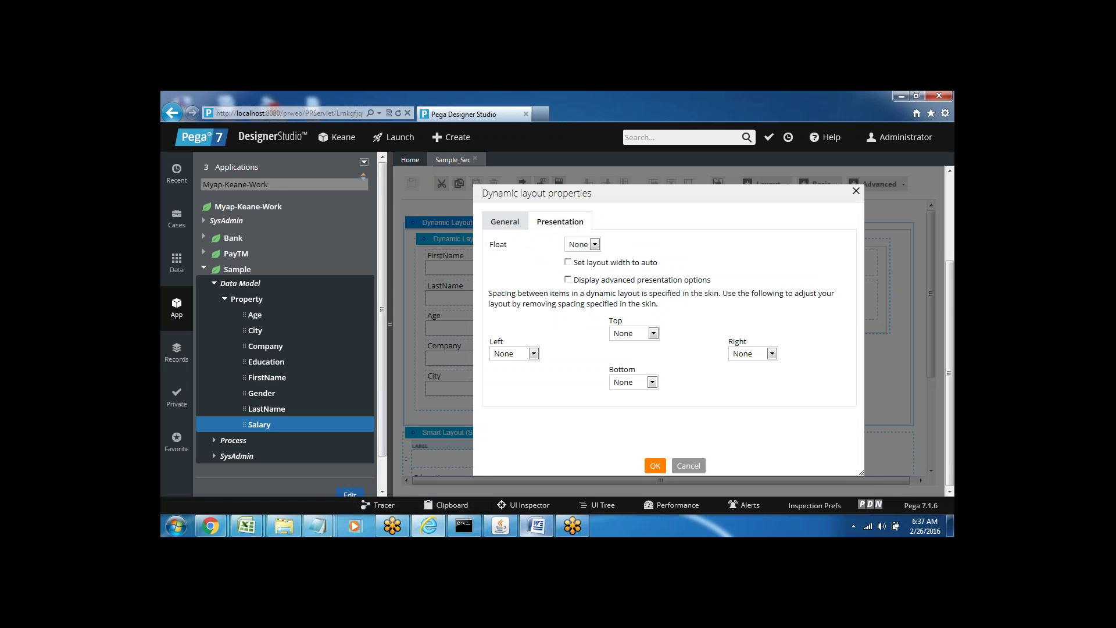
pyautogui.click(504, 223)
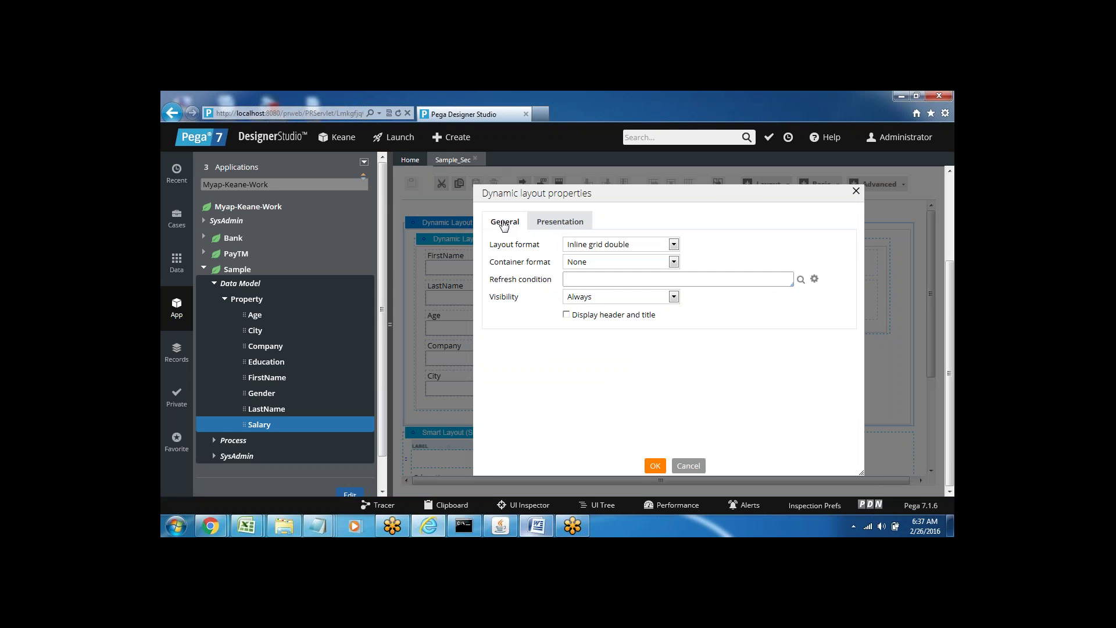
pyautogui.click(857, 192)
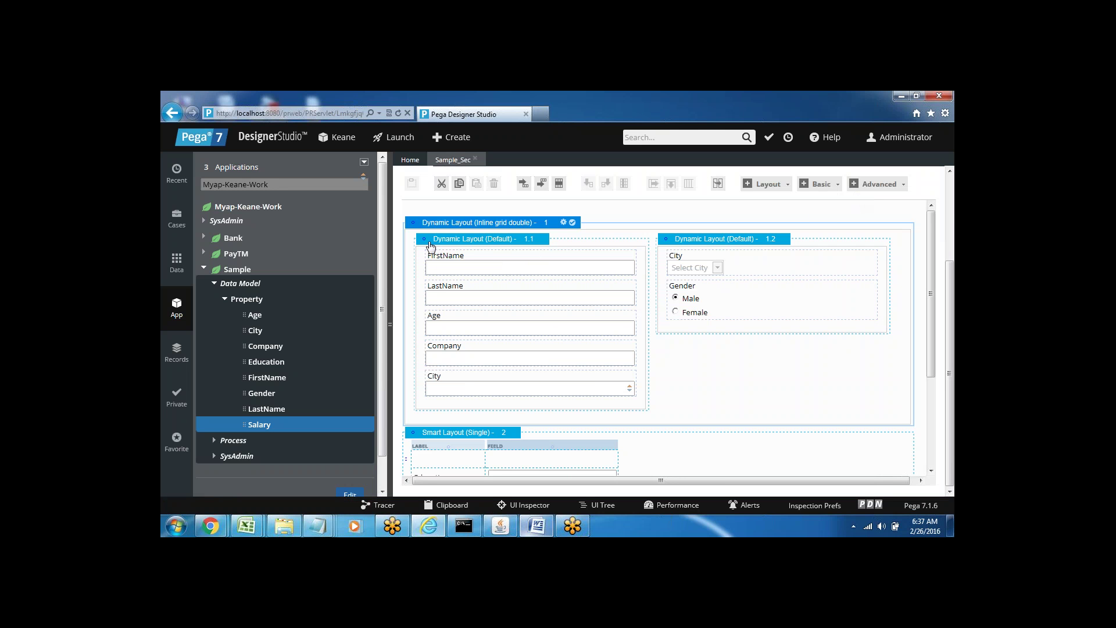
# Select the FirstName field in dynamic layout 1.1
pyautogui.click(471, 266)
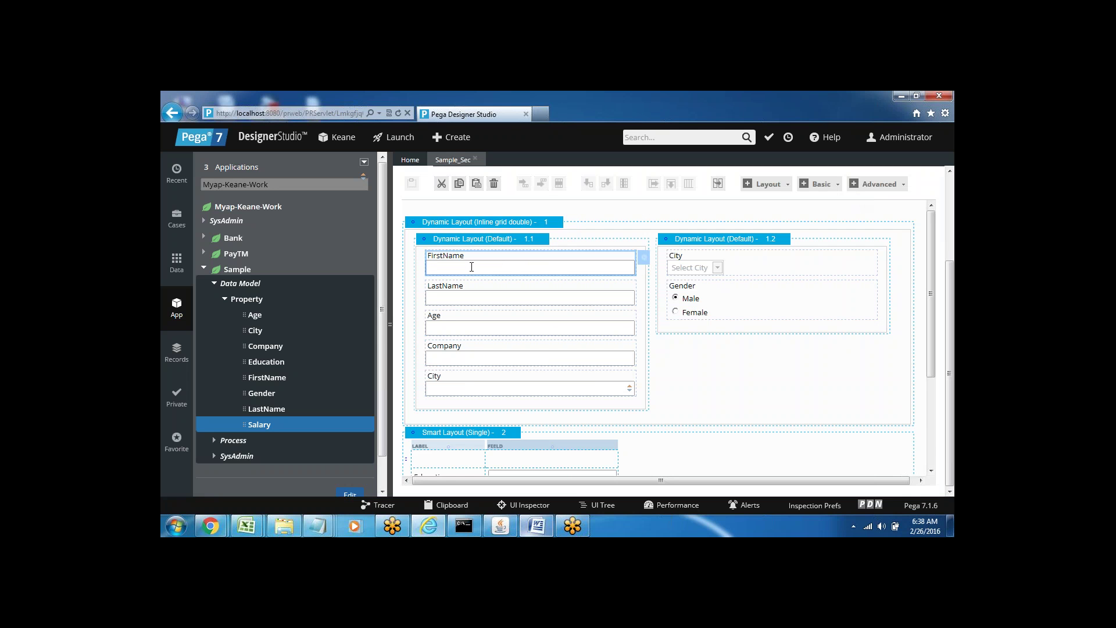
# Open the cell properties of the FirstName field and make the field required
pyautogui.click(644, 258)
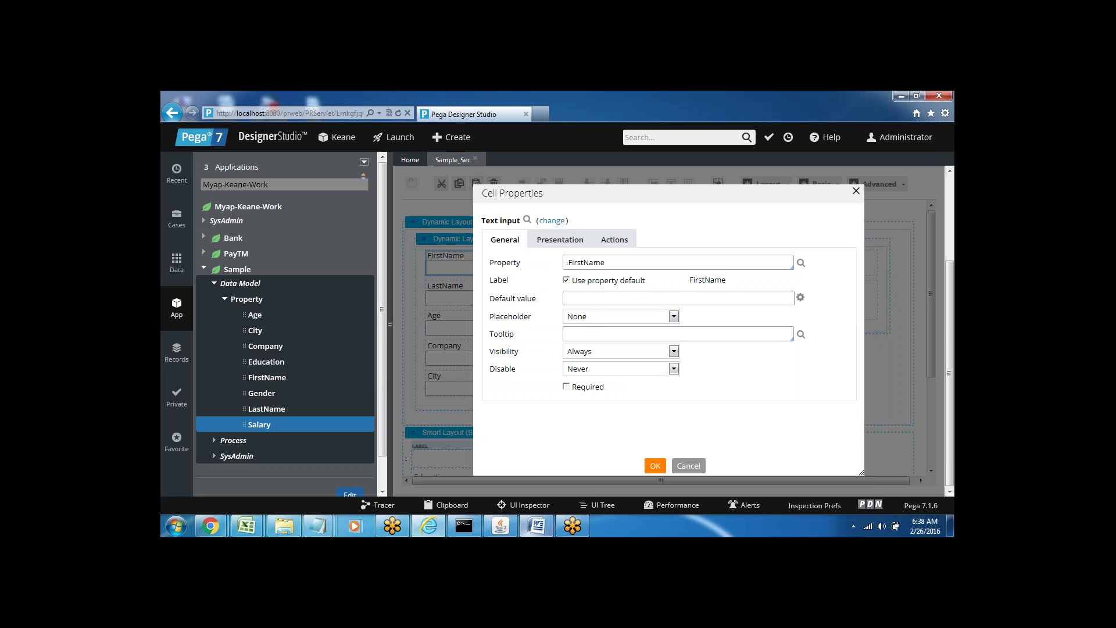
pyautogui.click(585, 355)
pyautogui.click(554, 388)
pyautogui.click(568, 388)
# Review the edit options in the FirstName field's presentation settings and set its size to Custom
pyautogui.click(561, 240)
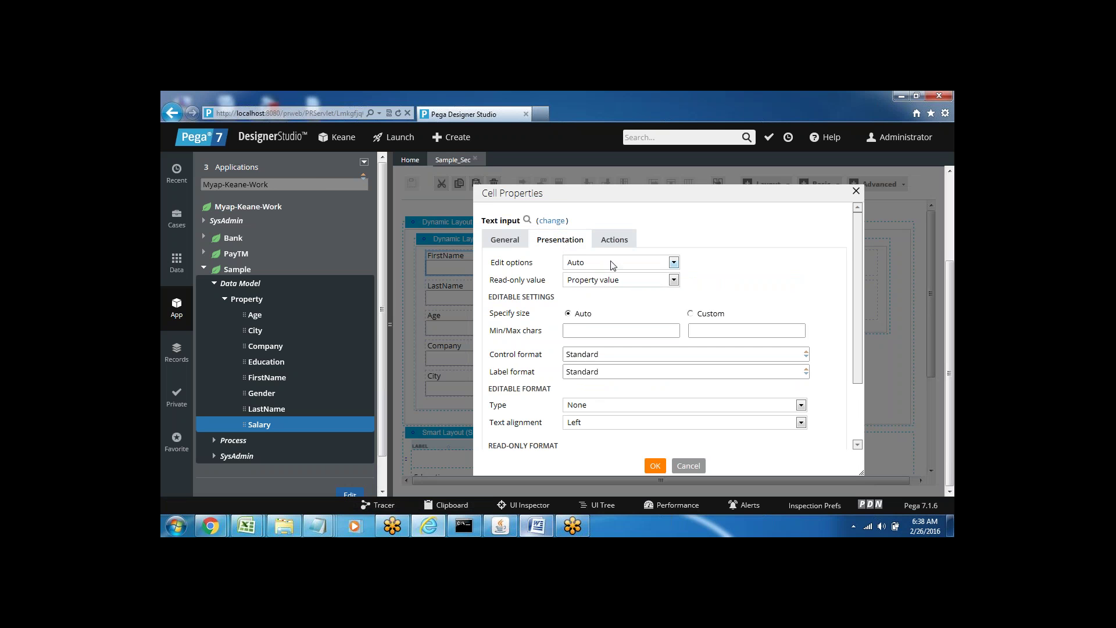
pyautogui.click(581, 262)
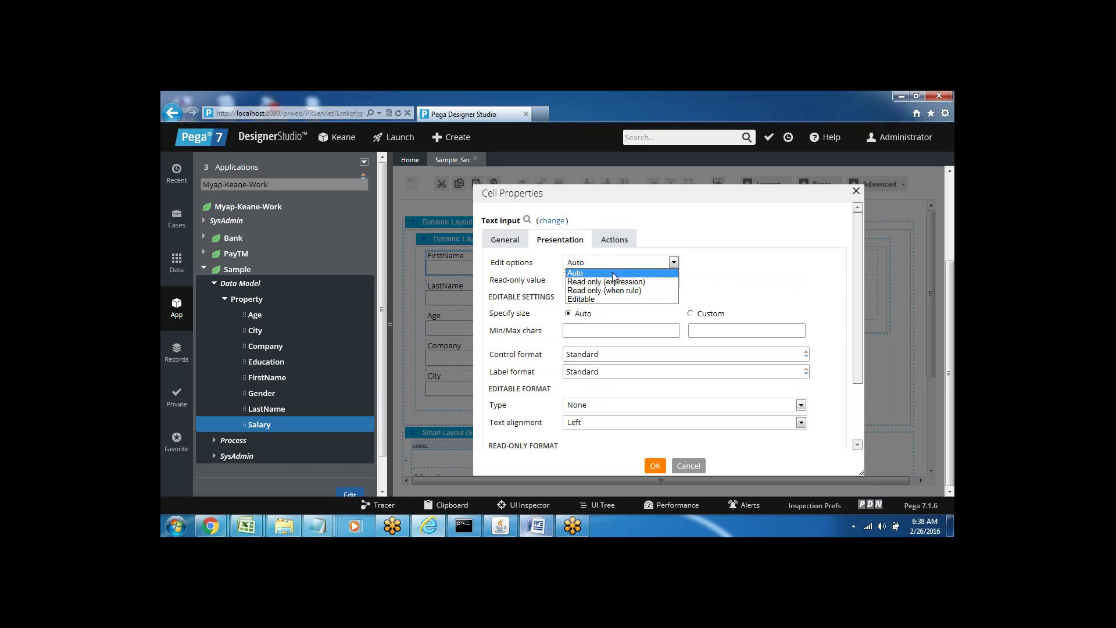
pyautogui.click(720, 279)
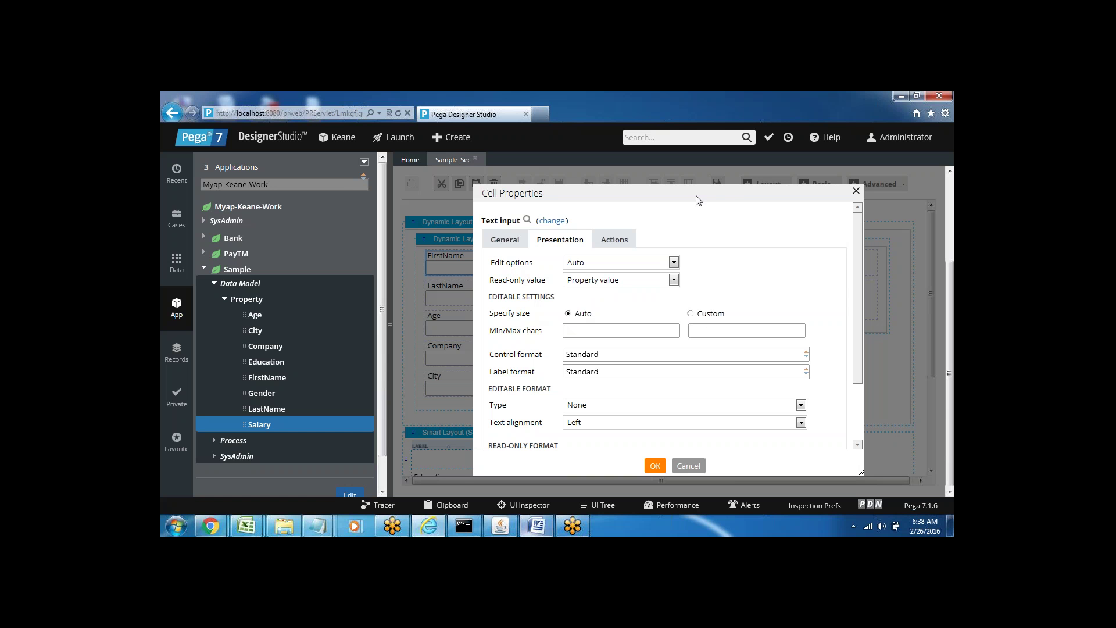
pyautogui.moveTo(698, 205); pyautogui.dragTo(747, 263)
pyautogui.click(747, 264)
pyautogui.click(692, 314)
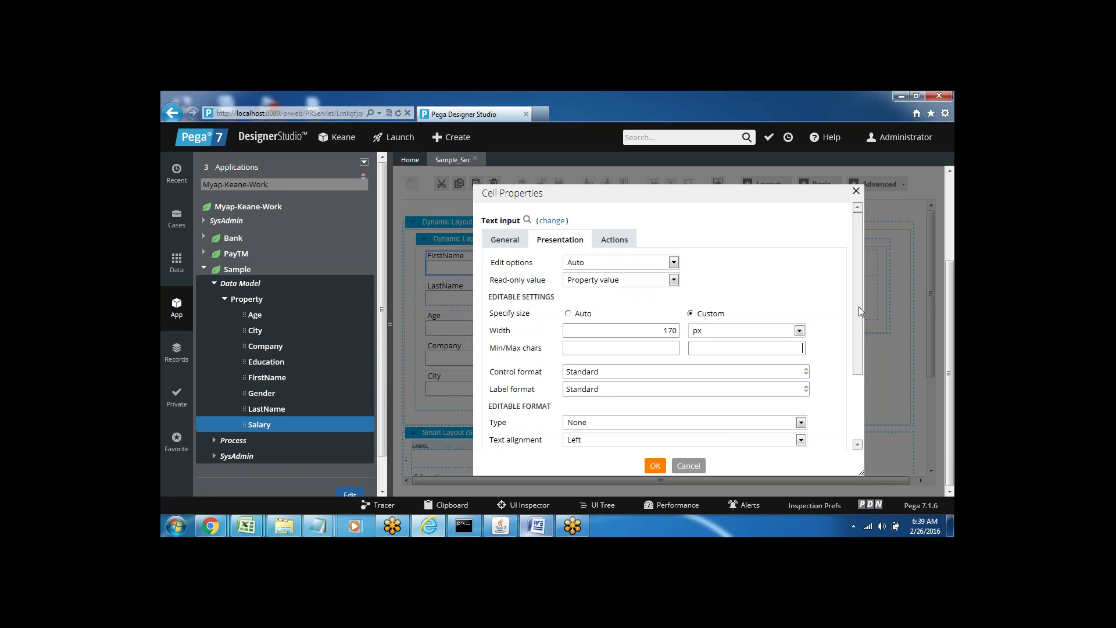
# Review the text alignment choices, advanced presentation options and inline style editor, and apply the FirstName cell properties
pyautogui.moveTo(860, 318); pyautogui.dragTo(865, 408)
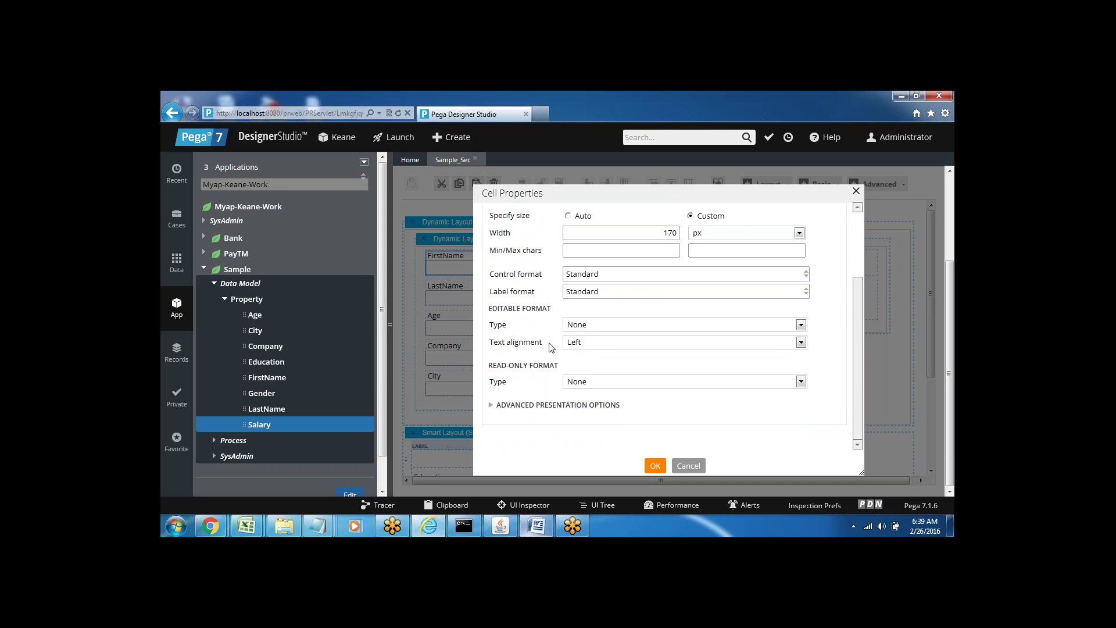
pyautogui.click(579, 344)
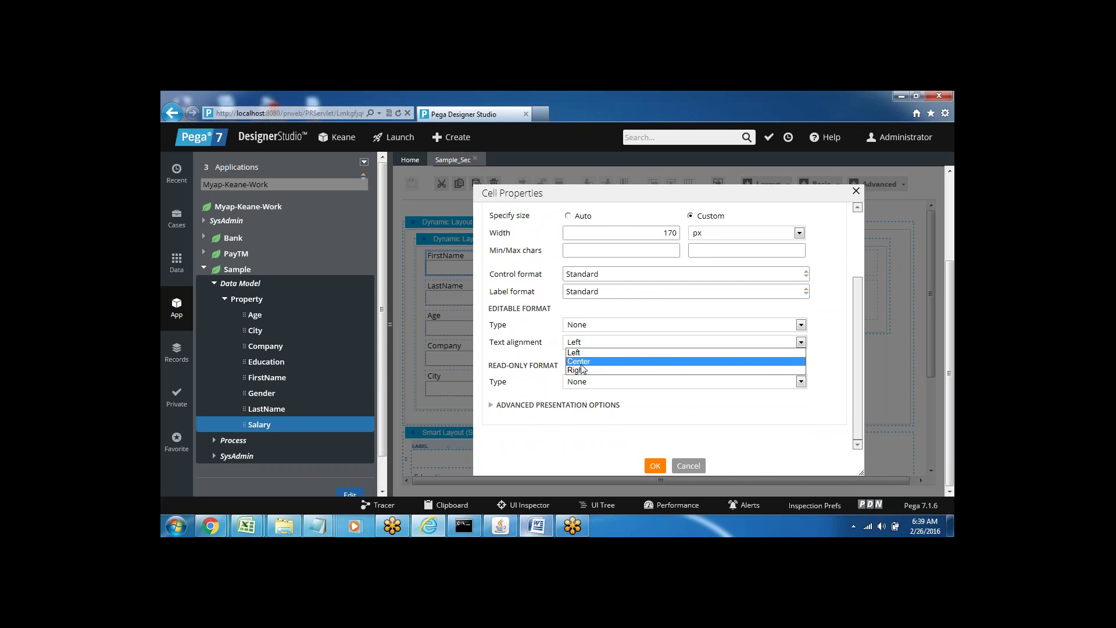
pyautogui.click(831, 354)
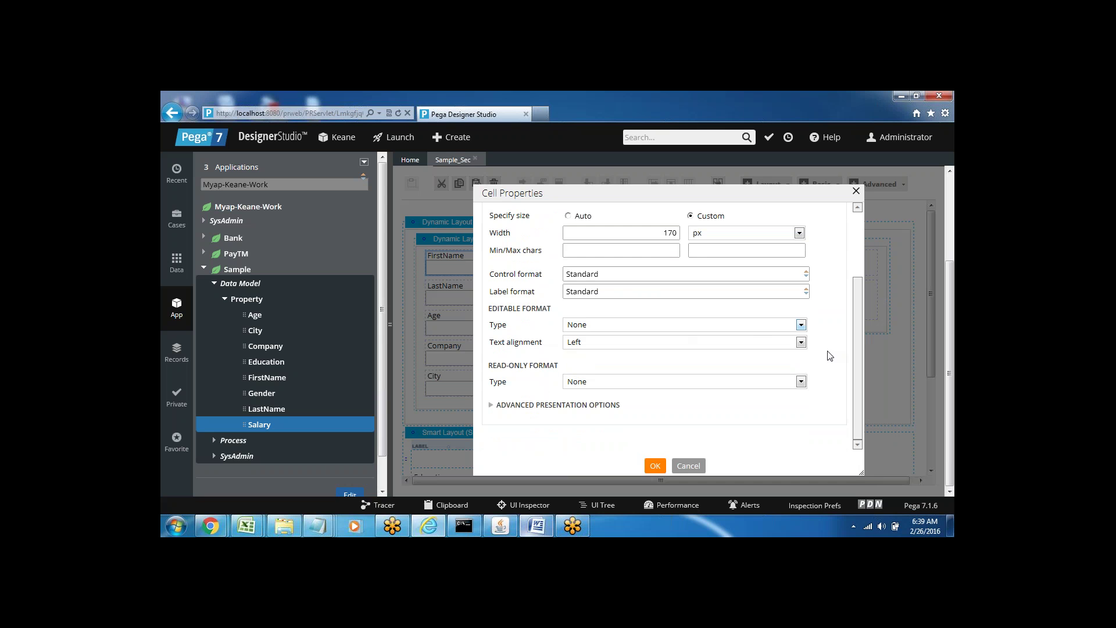
pyautogui.click(491, 406)
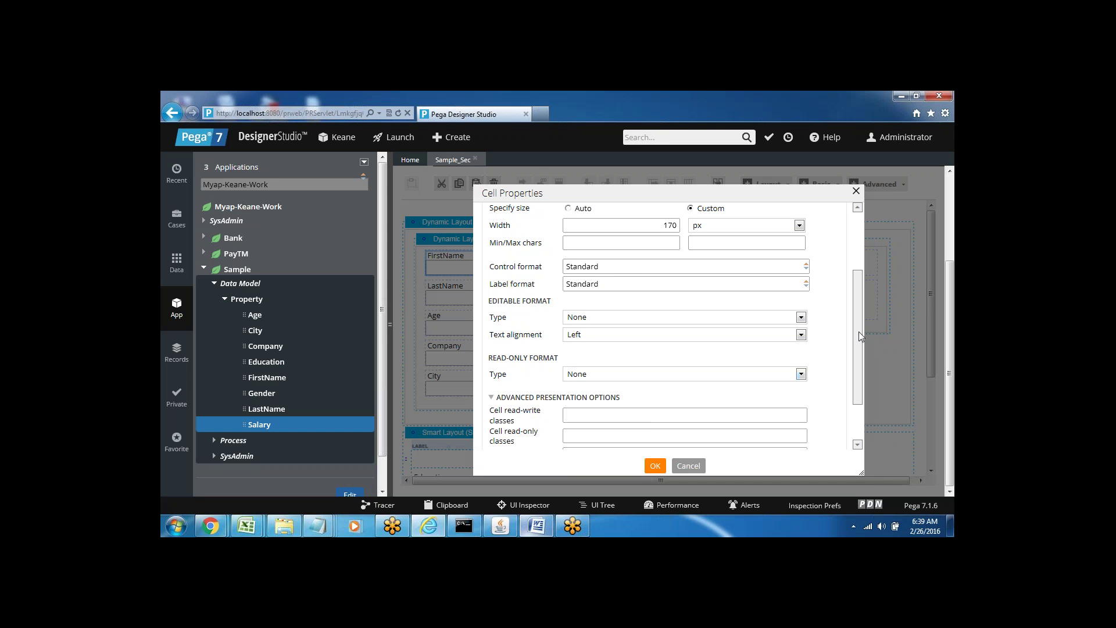
pyautogui.moveTo(860, 336); pyautogui.dragTo(859, 399)
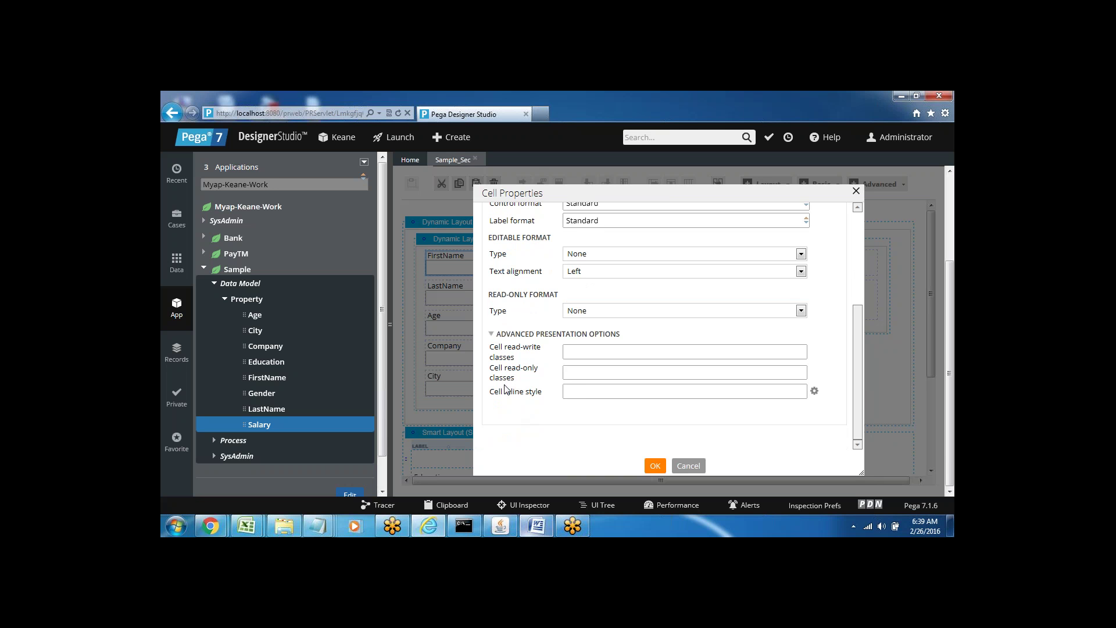
pyautogui.click(575, 392)
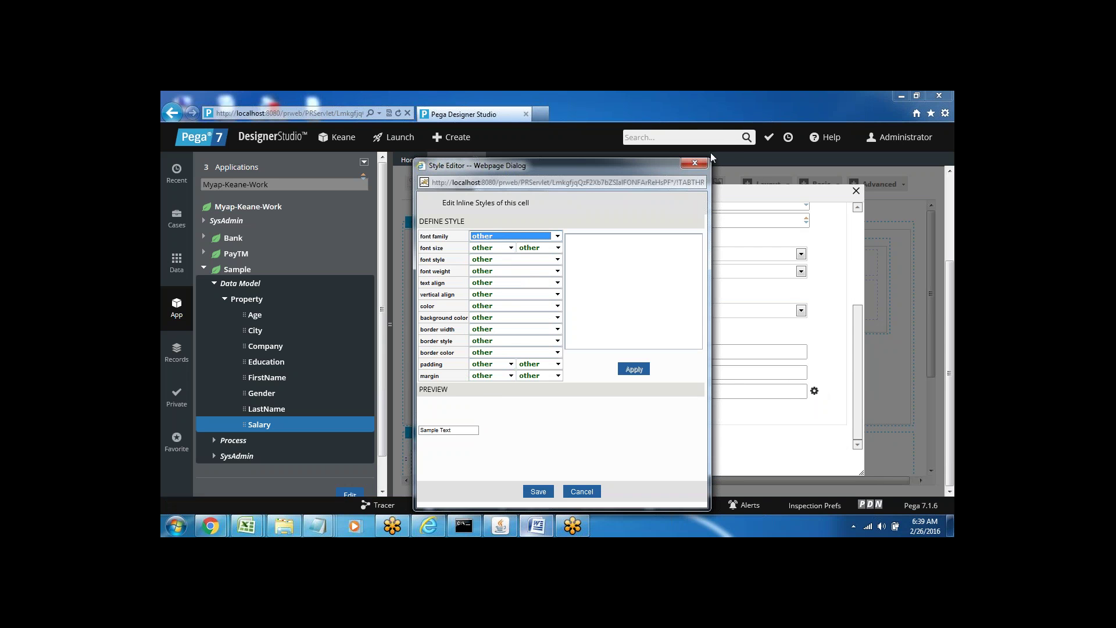
pyautogui.click(693, 164)
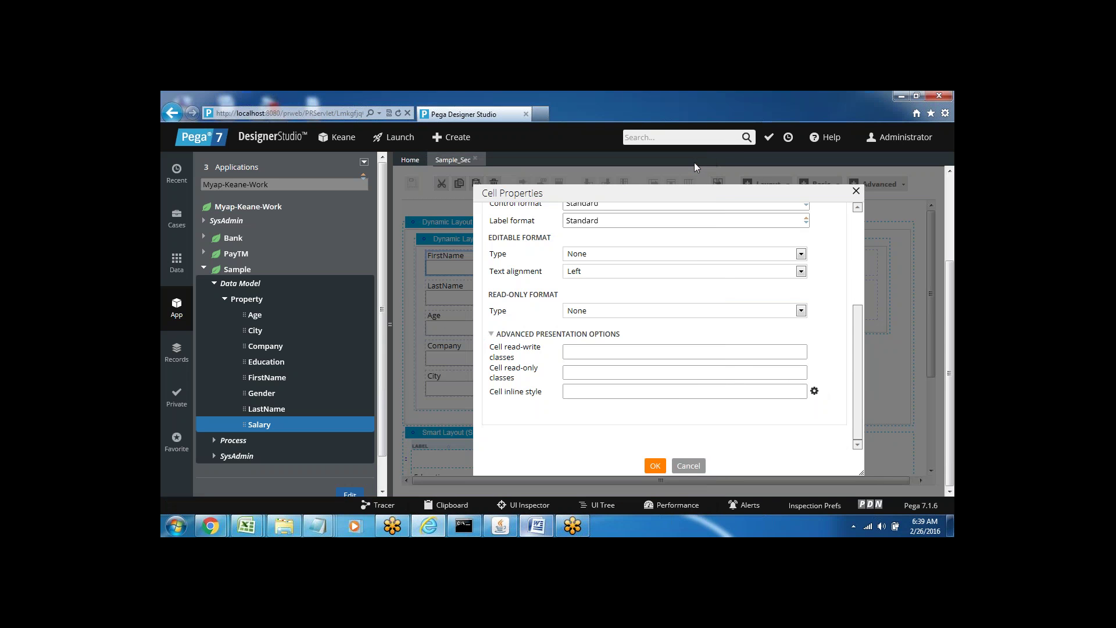
pyautogui.click(655, 467)
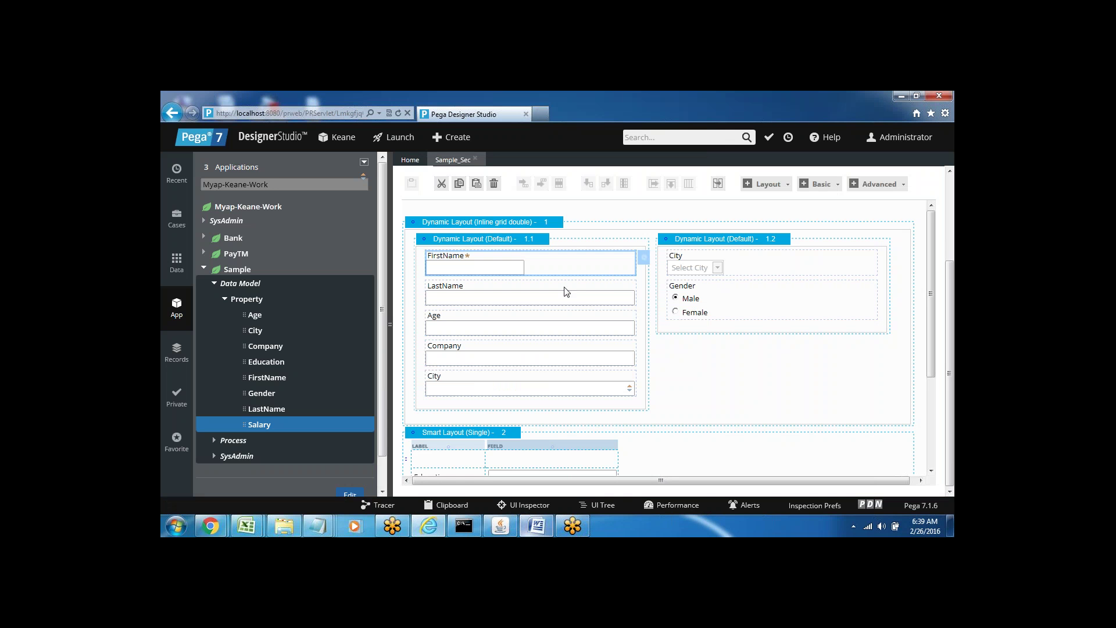
# Reopen the FirstName field's cell properties and create an action set
pyautogui.click(553, 298)
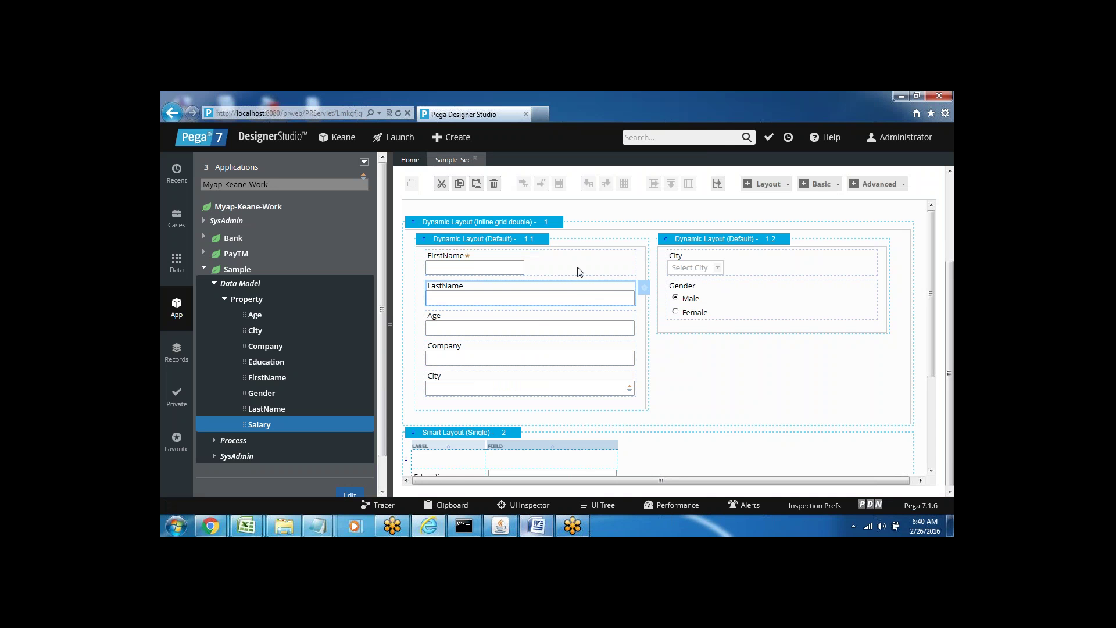
pyautogui.click(562, 270)
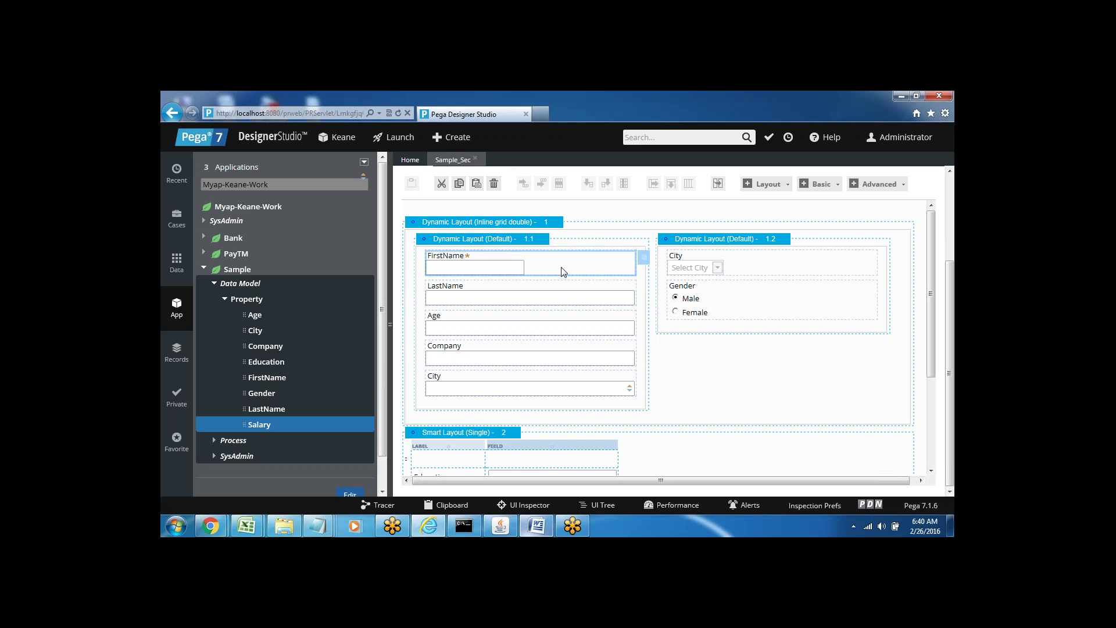
pyautogui.click(644, 259)
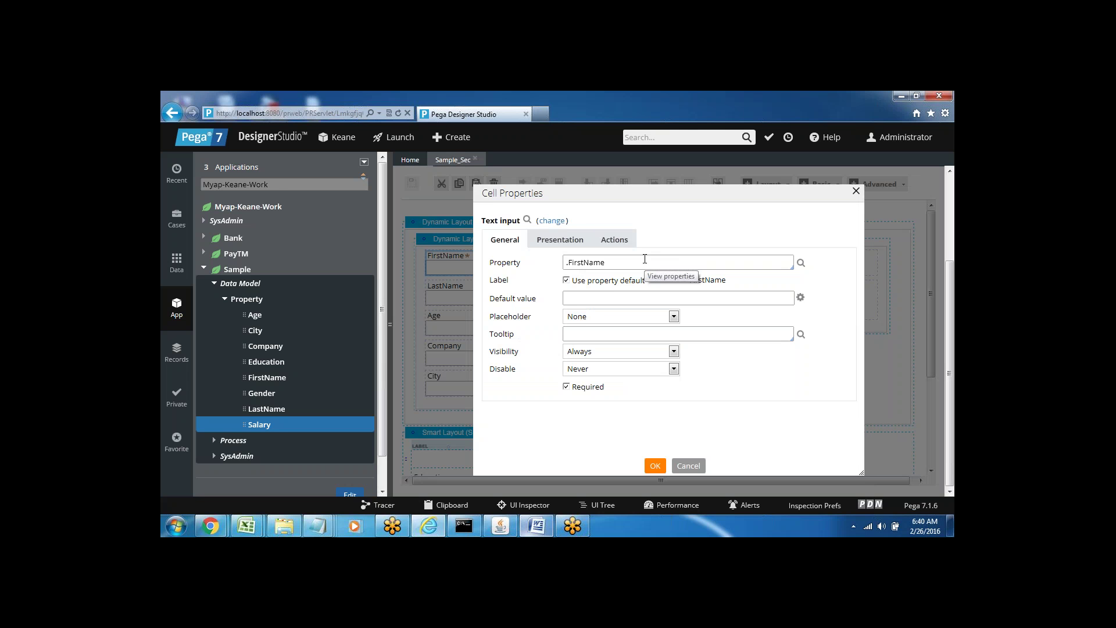
pyautogui.click(612, 242)
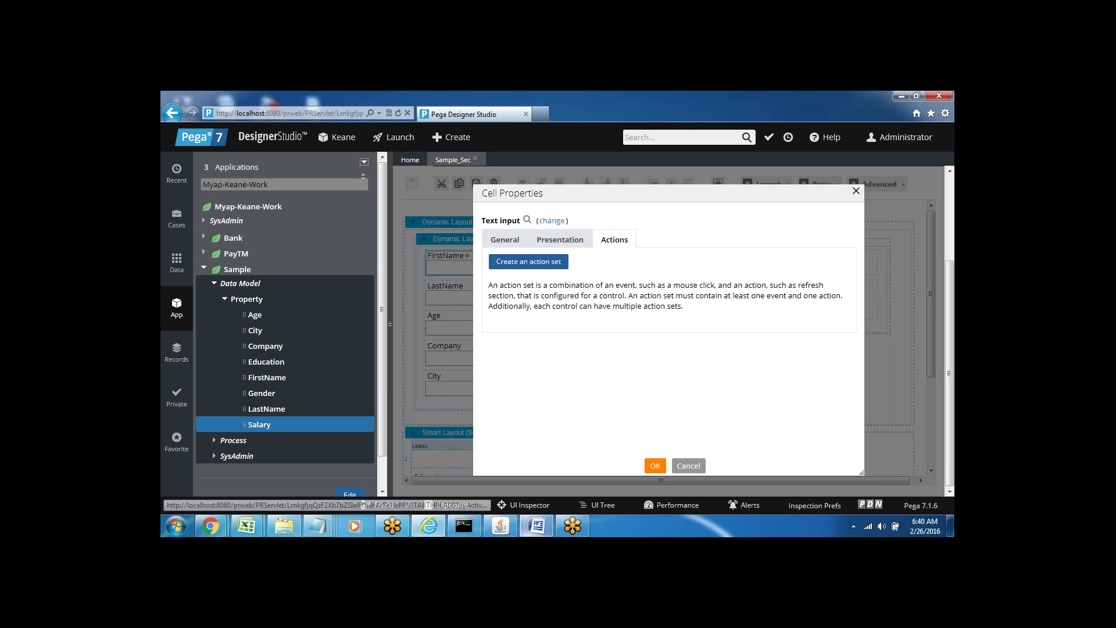
pyautogui.click(530, 267)
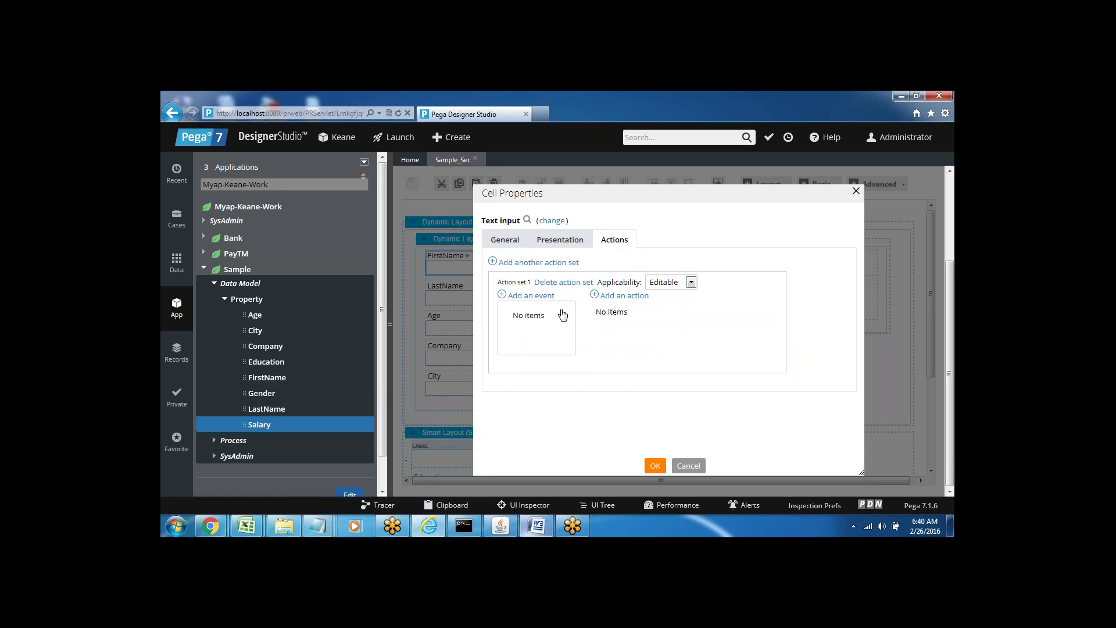
# Examine the events and the full list of actions available for the action set, and close the cell properties without applying
pyautogui.click(533, 296)
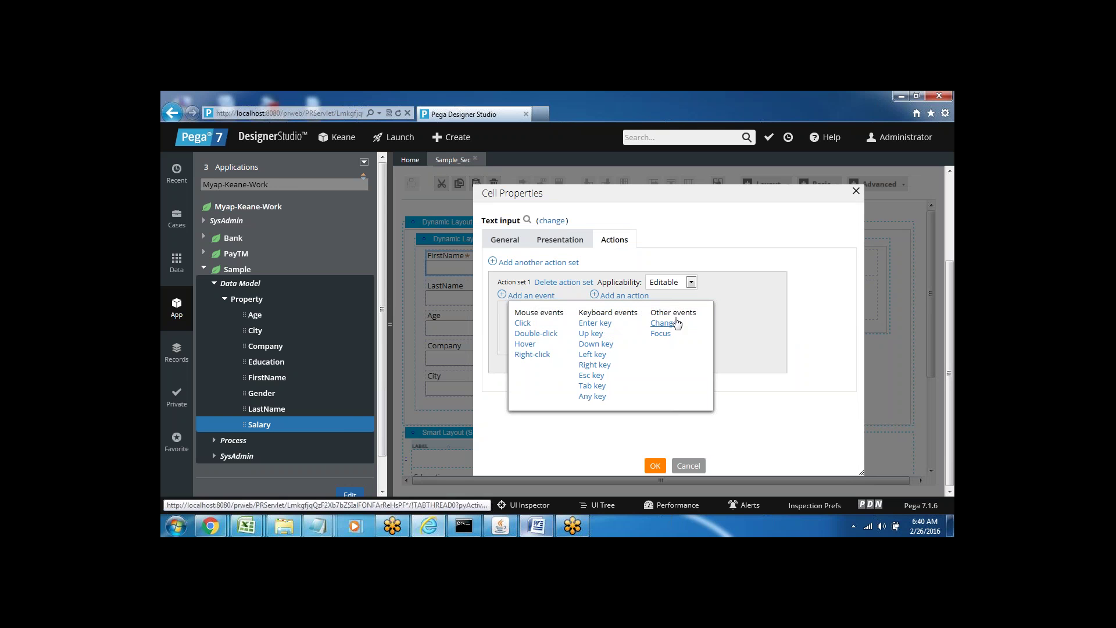
pyautogui.click(633, 301)
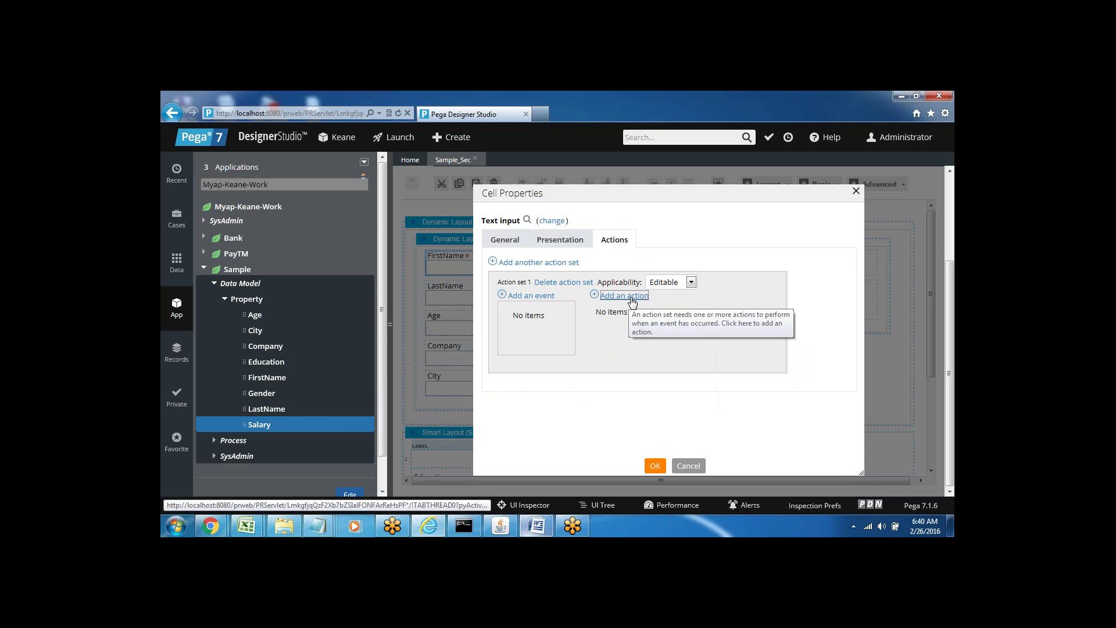
pyautogui.click(626, 301)
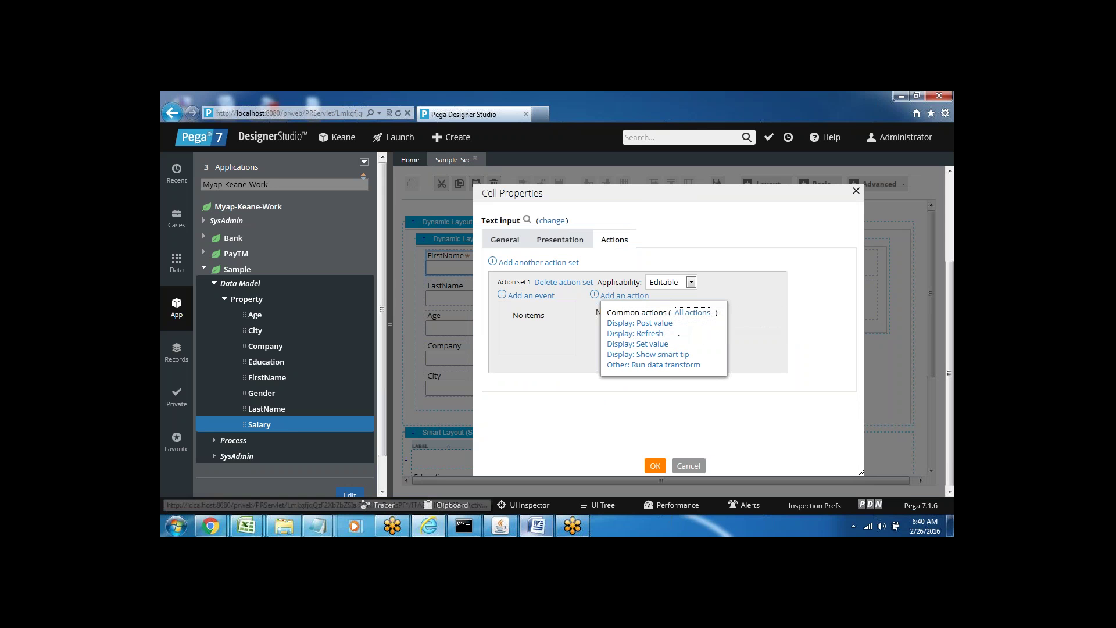
pyautogui.click(695, 314)
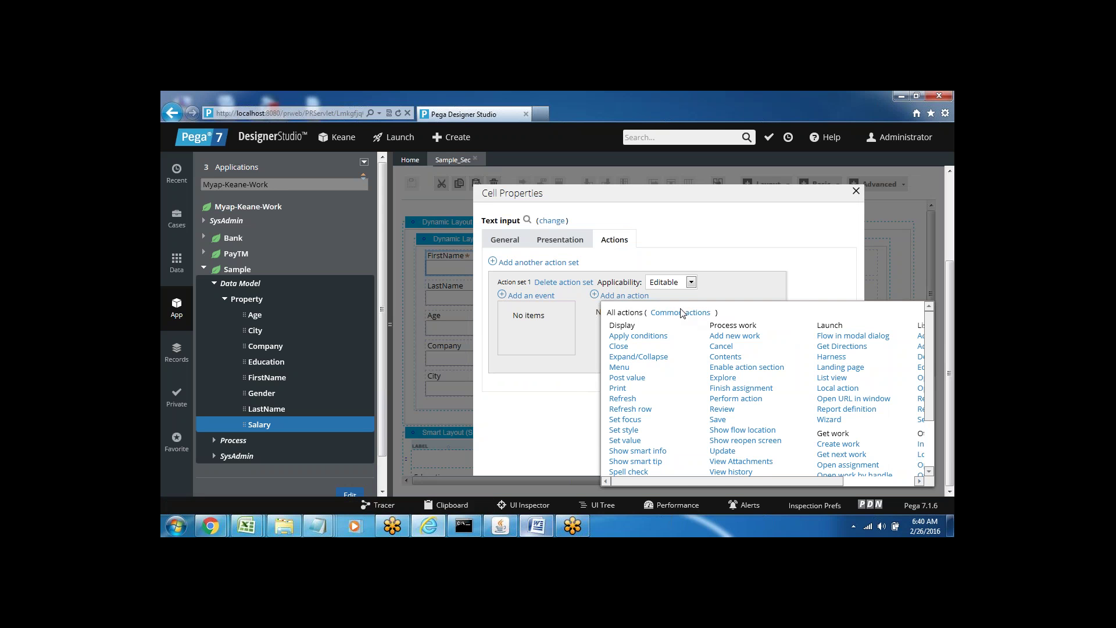
pyautogui.click(546, 426)
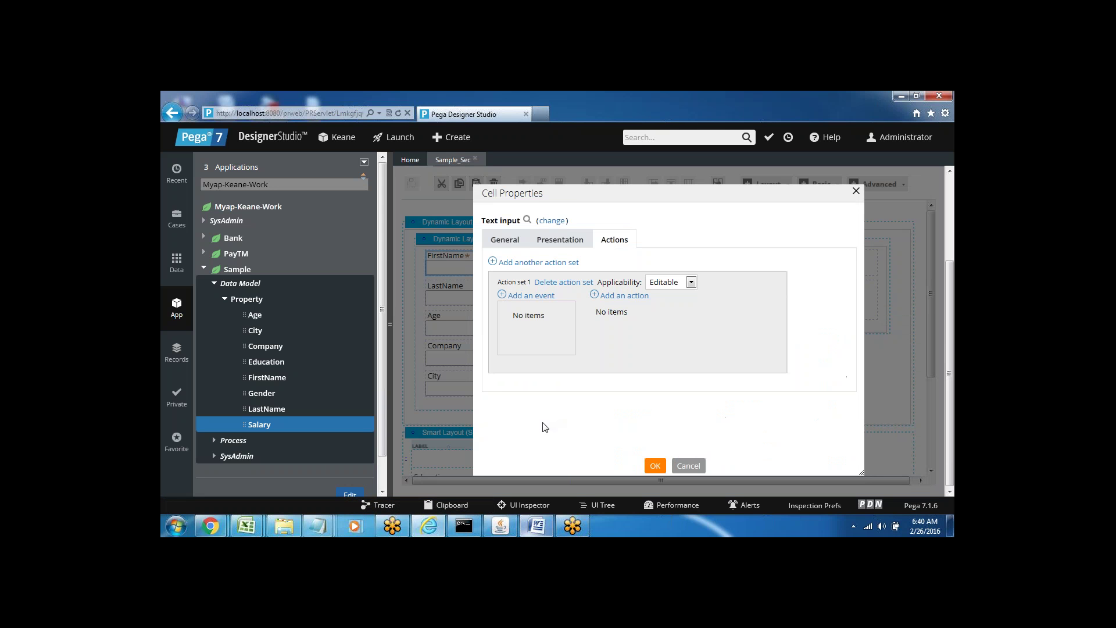
pyautogui.click(857, 192)
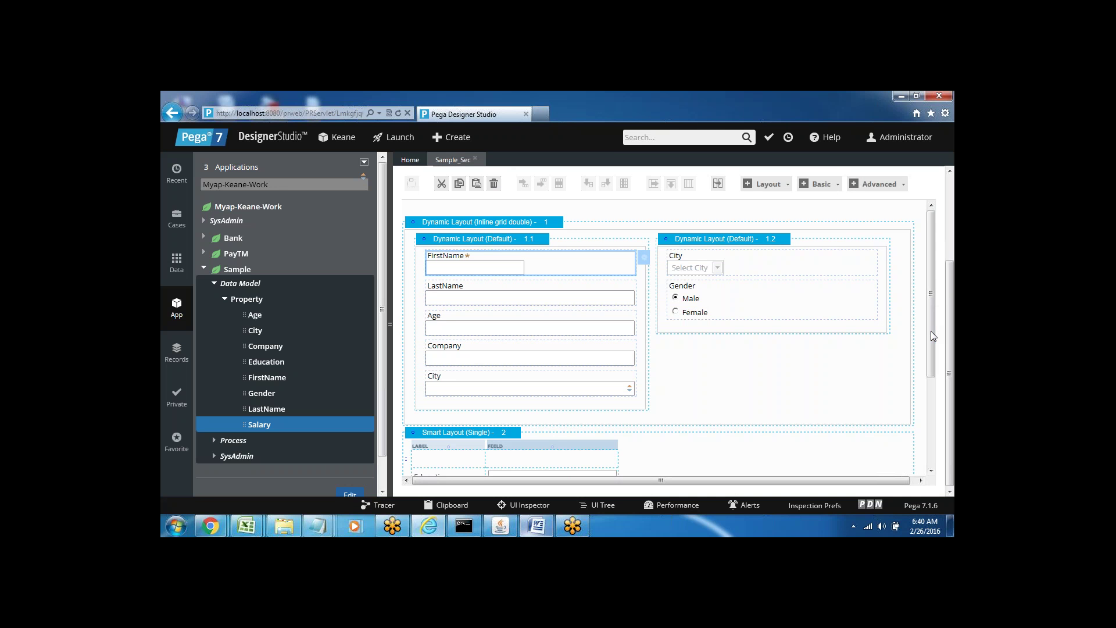
# Switch to the Word notes and add "---" after Flowaction in the list of user interface components
pyautogui.moveTo(930, 330); pyautogui.dragTo(929, 281)
pyautogui.click(537, 526)
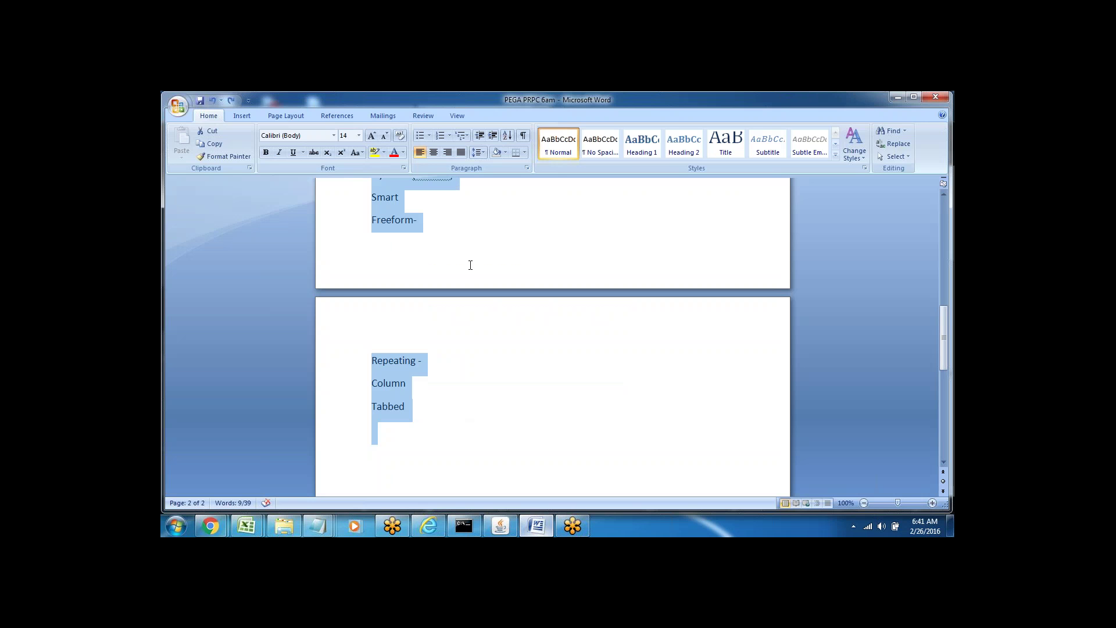
pyautogui.press('Up')
pyautogui.press('Up')
pyautogui.press('Up')
pyautogui.press('Up')
pyautogui.press('Up')
pyautogui.press('Up')
pyautogui.press('Up')
pyautogui.press('Up')
pyautogui.press('Up')
pyautogui.press('Up')
pyautogui.press('Up')
pyautogui.press('Up')
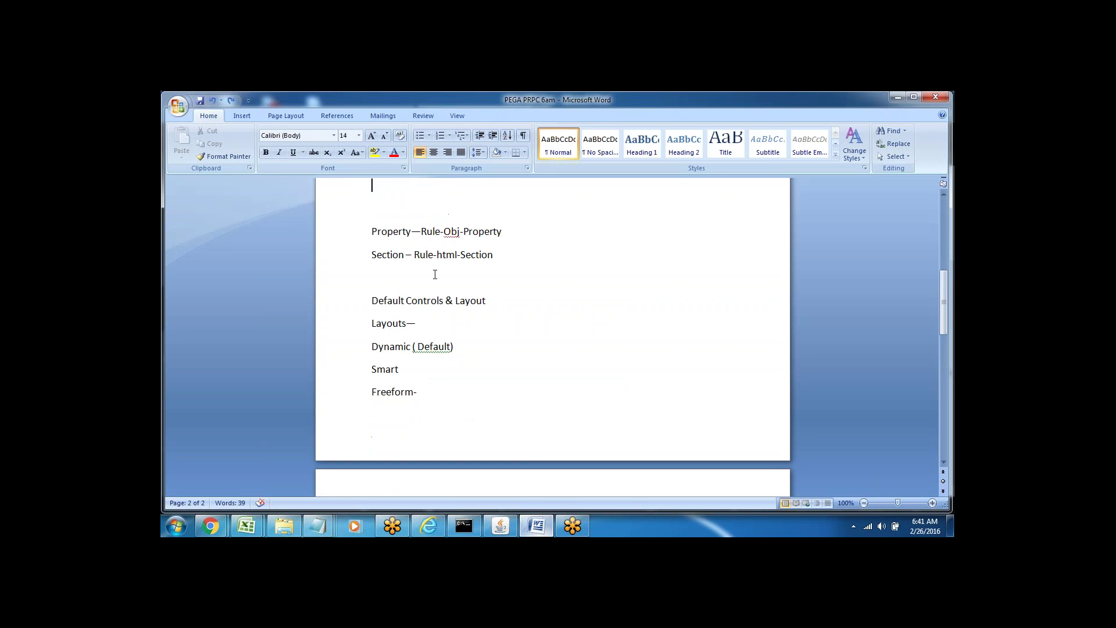
pyautogui.press('Up')
pyautogui.press('Up')
pyautogui.press('Up')
pyautogui.press('Up')
pyautogui.press('Up')
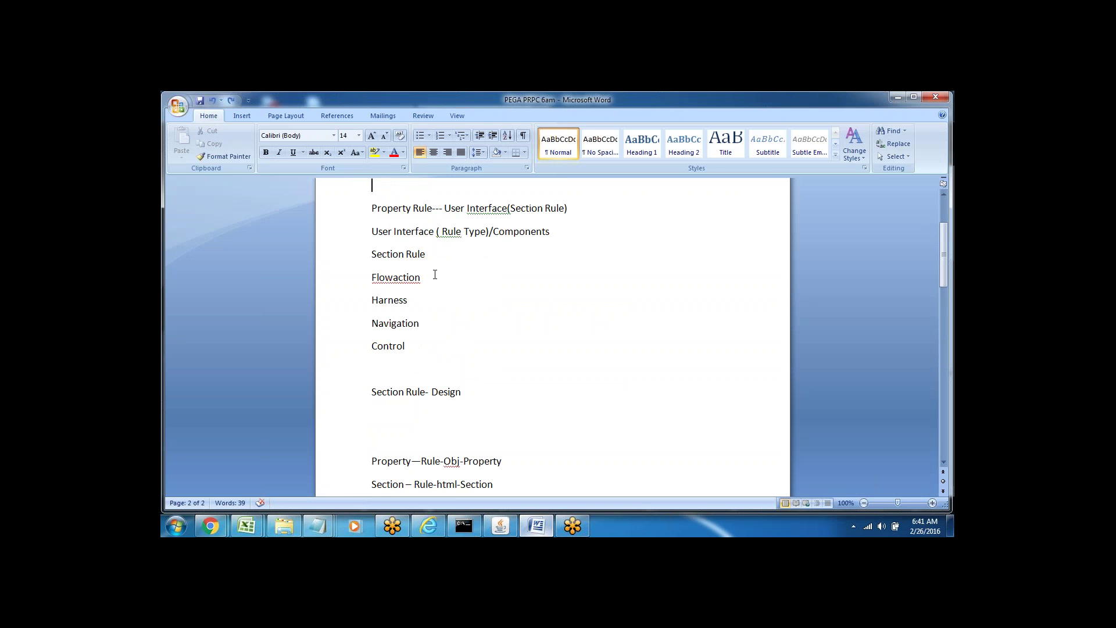
pyautogui.write('---')
# Return to Pega Designer Studio, preview the Sample_Sec section, check its City dropdown, and close the preview
pyautogui.click(535, 529)
pyautogui.scroll(3, 949, 229)
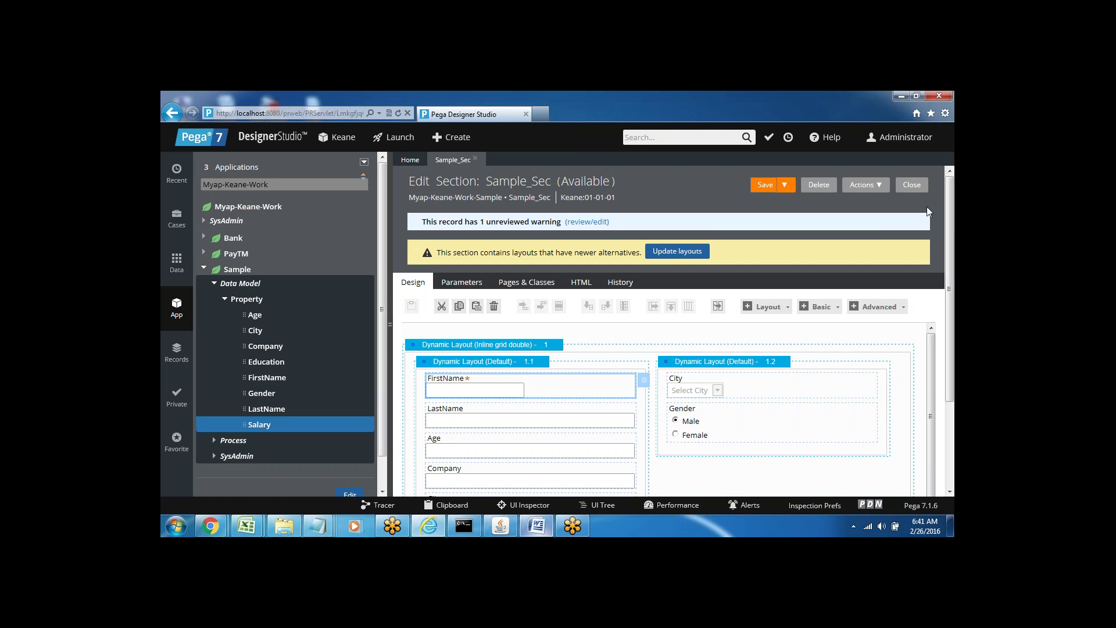
pyautogui.moveTo(947, 218); pyautogui.dragTo(948, 228)
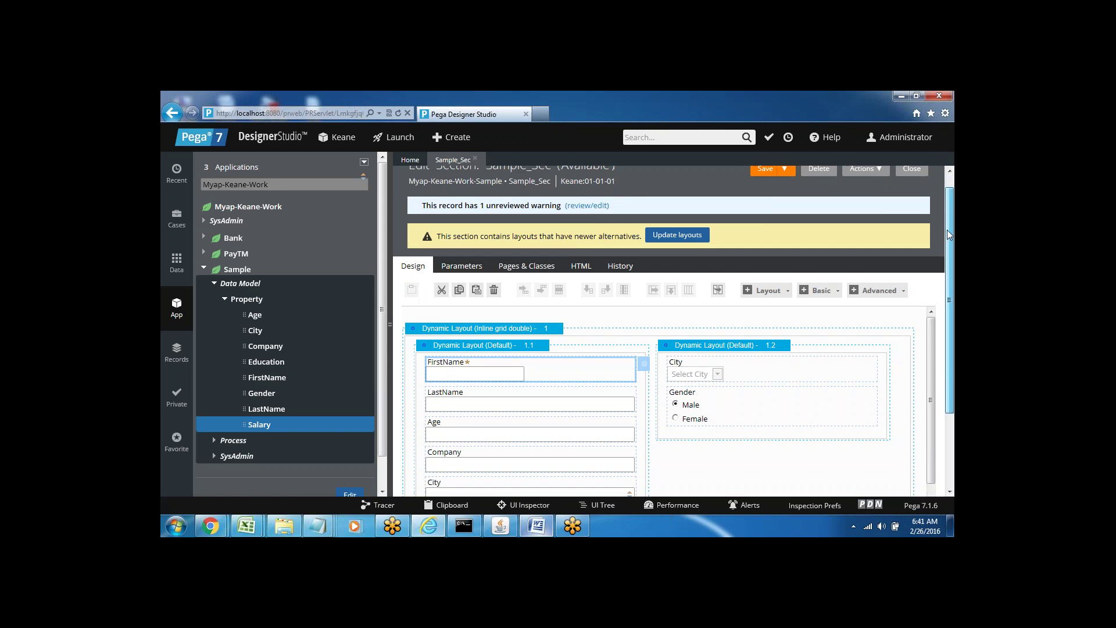
pyautogui.click(875, 179)
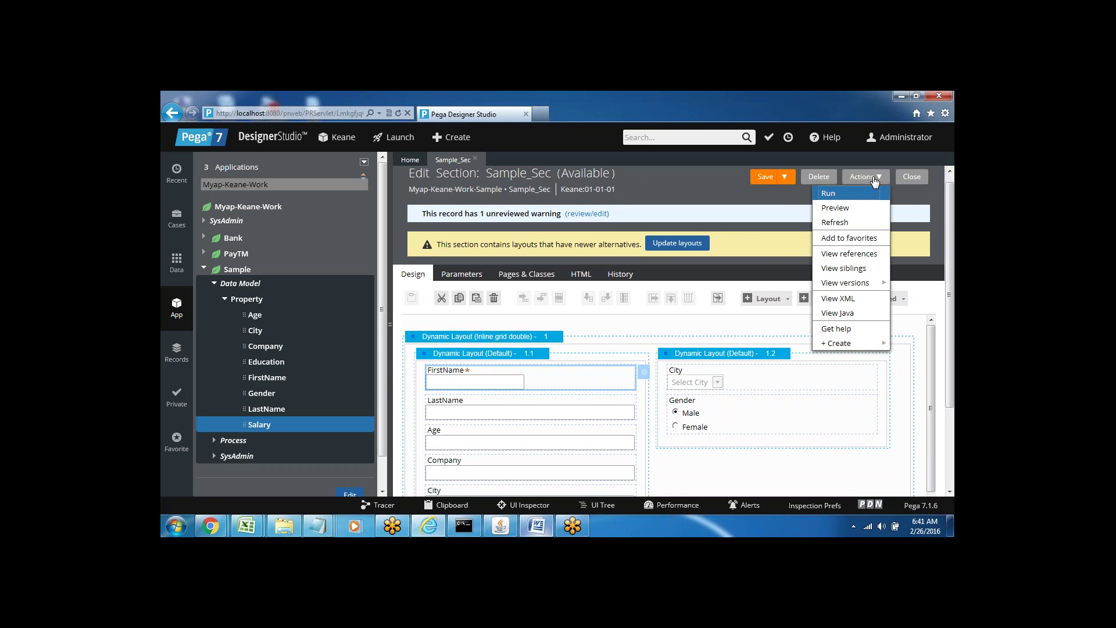
pyautogui.click(837, 214)
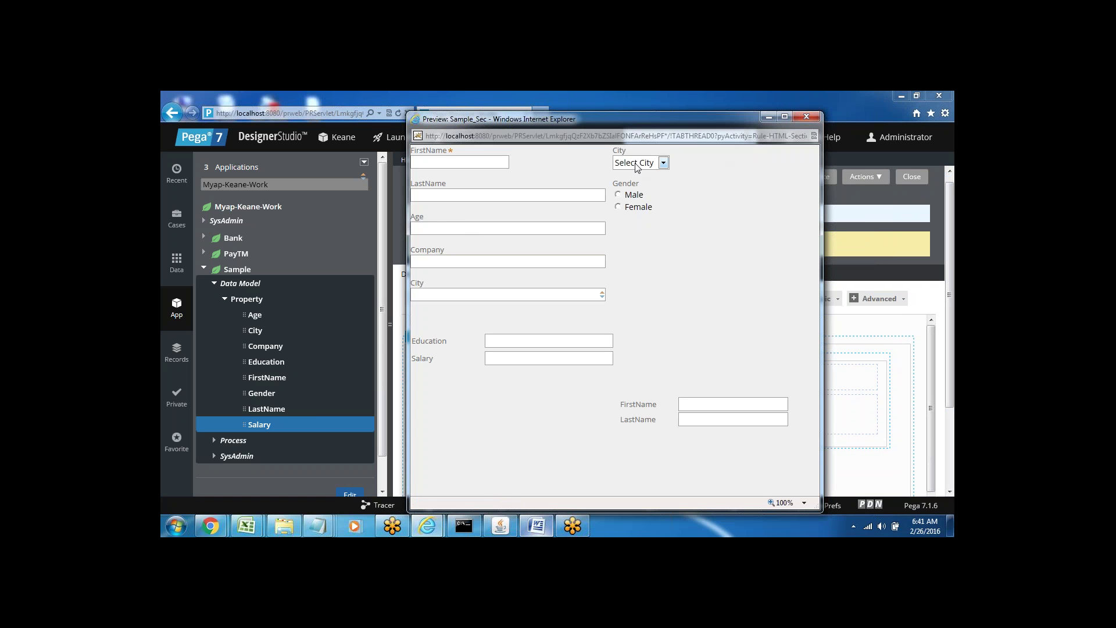
pyautogui.click(635, 163)
pyautogui.click(635, 163)
pyautogui.click(806, 117)
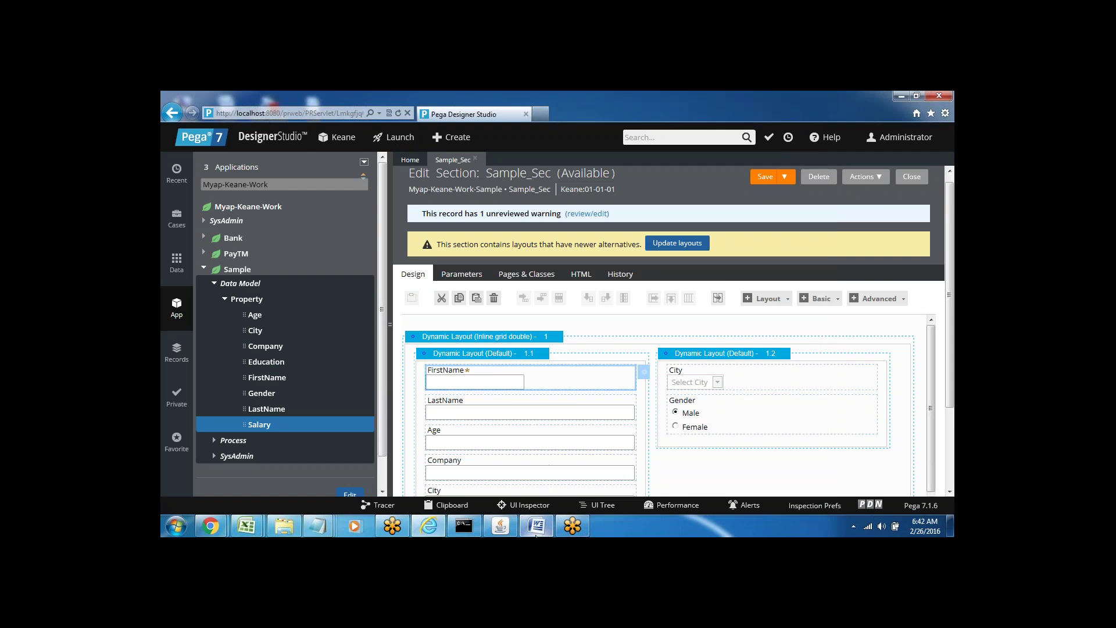
# Switch to the Word notes and add the line "Property--- Section ---Flowaction" below the list of layouts on page 2
pyautogui.click(537, 525)
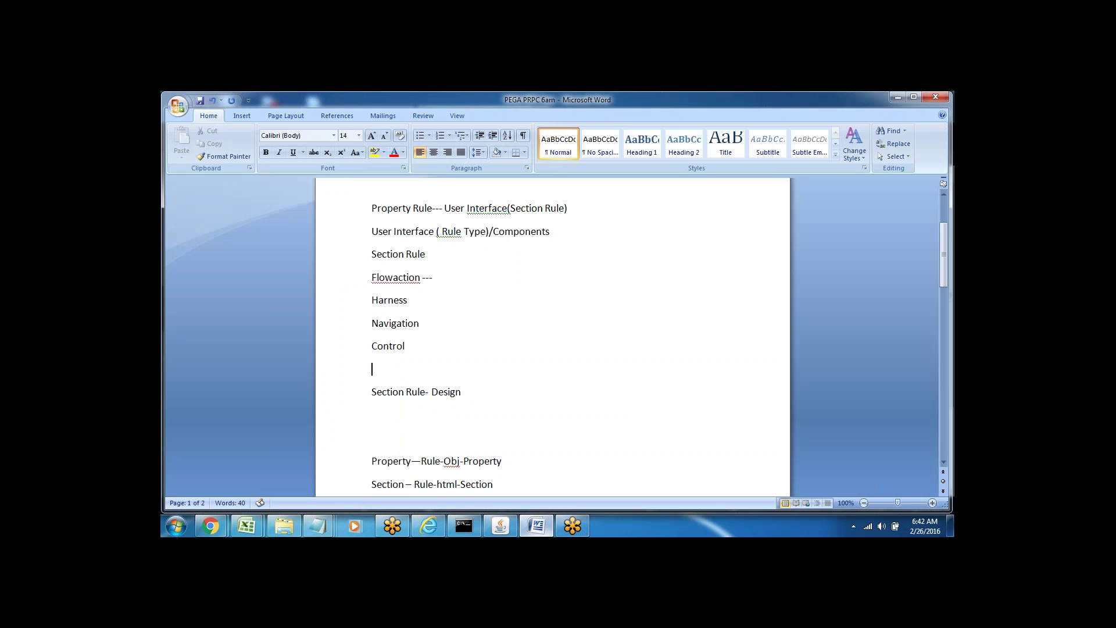
pyautogui.press('Down')
pyautogui.press('Down')
pyautogui.press('Down')
pyautogui.press('Down')
pyautogui.press('Down')
pyautogui.press('Down')
pyautogui.press('Down')
pyautogui.press('Down')
pyautogui.press('Down')
pyautogui.press('Down')
pyautogui.press('Down')
pyautogui.press('Down')
pyautogui.press('Down')
pyautogui.press('Down')
pyautogui.press('Down')
pyautogui.press('Down')
pyautogui.press('Down')
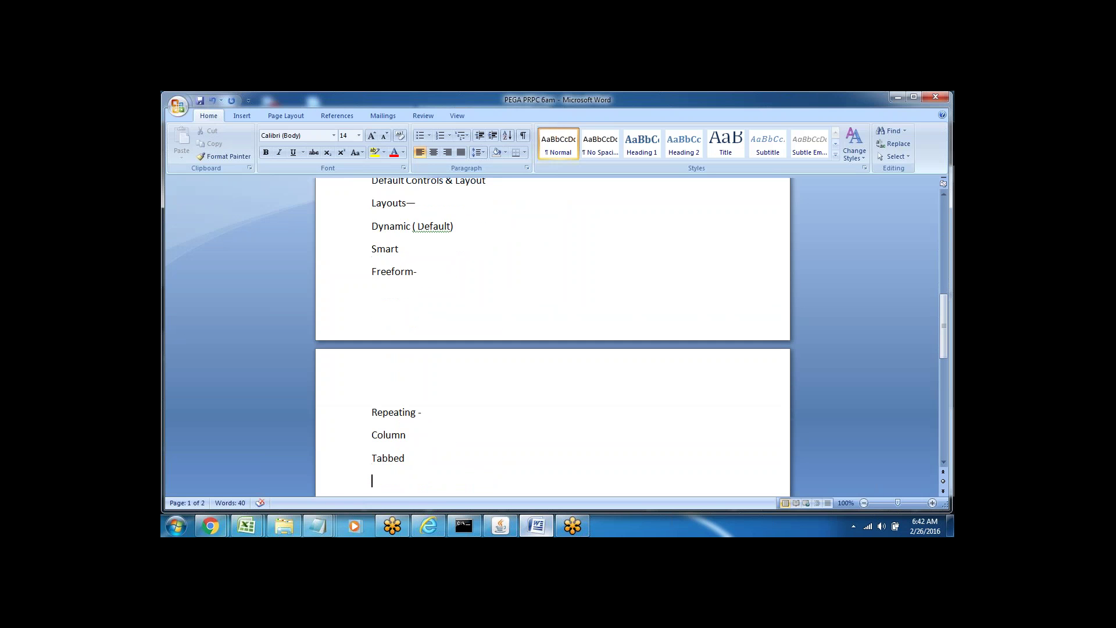
pyautogui.press('Down')
pyautogui.press('Down')
pyautogui.press('Down')
pyautogui.press('Down')
pyautogui.press('Down')
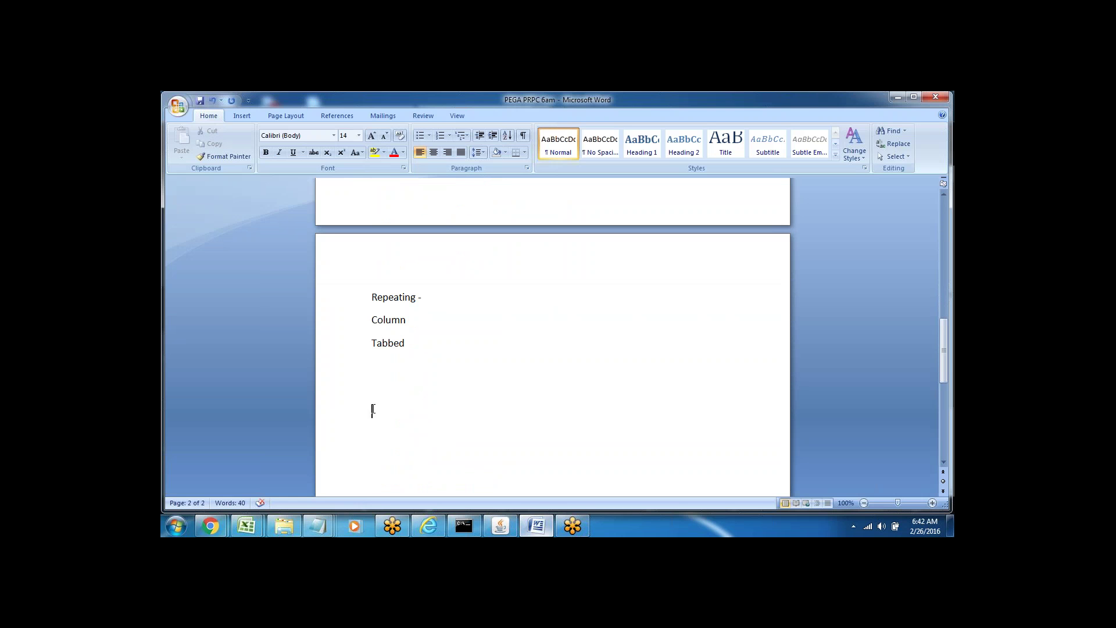
pyautogui.write('Property--- Section ---Flowaction')
pyautogui.doubleClick(488, 410)
pyautogui.doubleClick(431, 410)
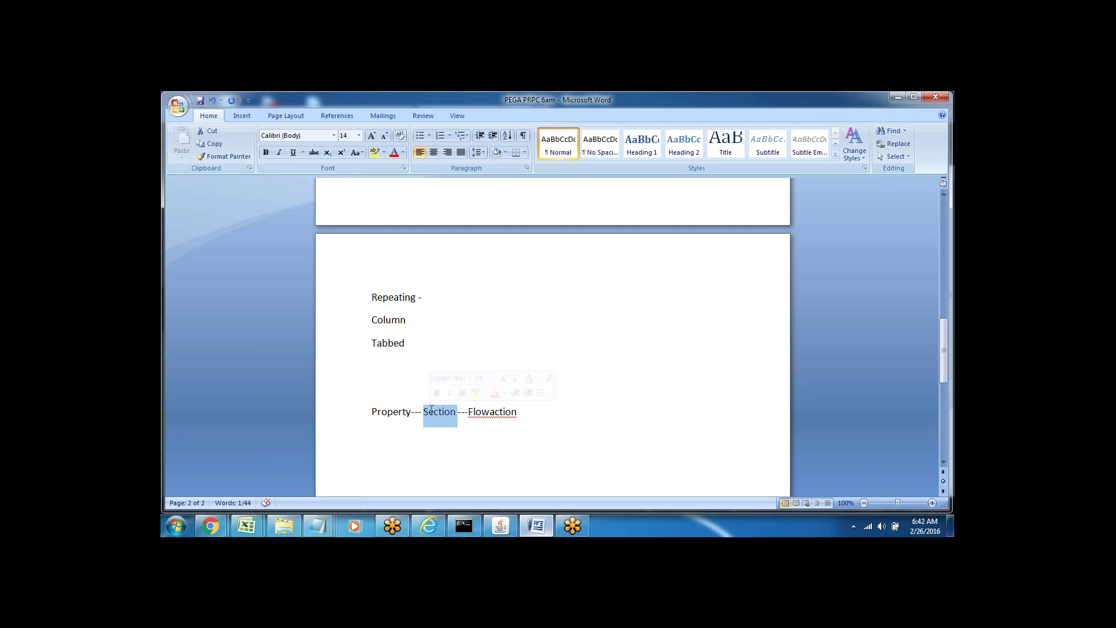
pyautogui.click(448, 411)
pyautogui.doubleClick(436, 414)
pyautogui.click(454, 443)
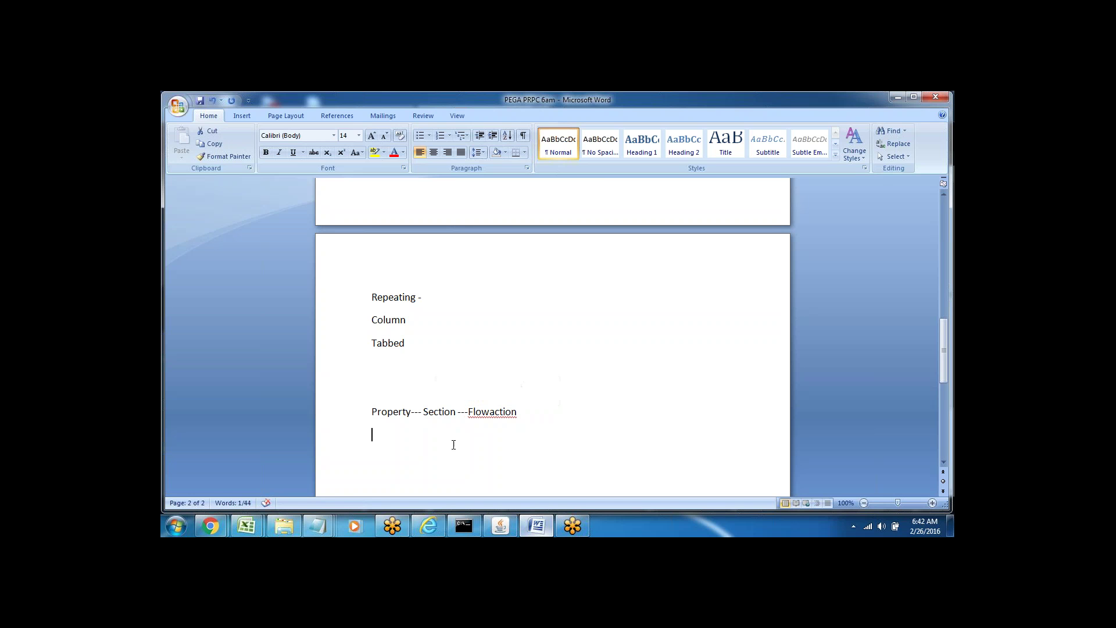
pyautogui.doubleClick(440, 416)
pyautogui.click(374, 434)
pyautogui.doubleClick(440, 411)
pyautogui.doubleClick(481, 412)
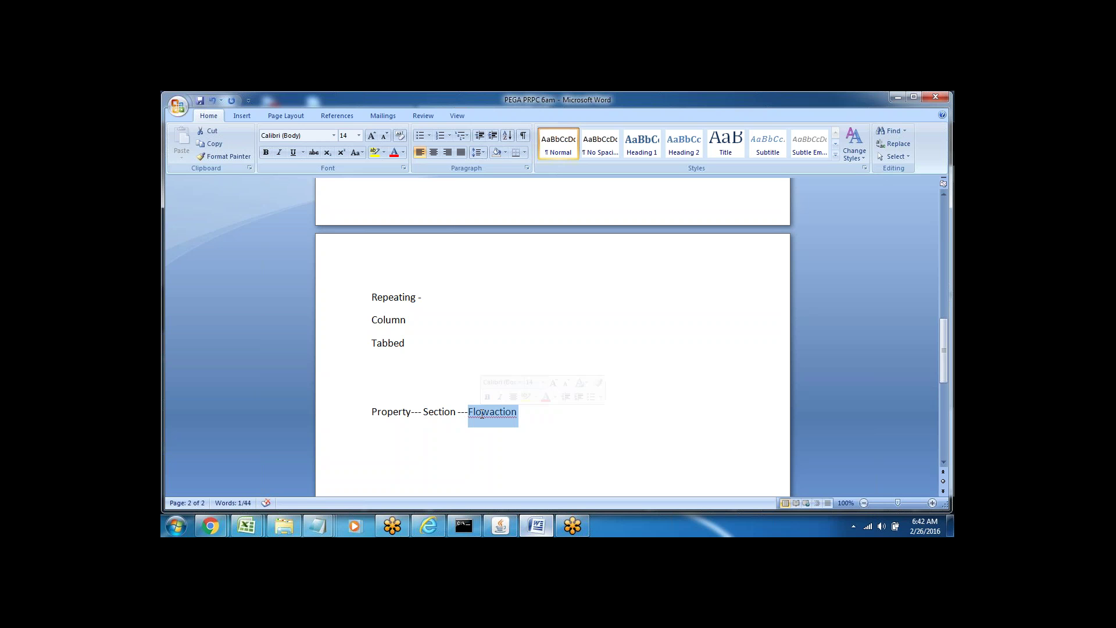
# Add blank lines after the Property--- Section ---Flowaction line and write "Container of Section" two lines below it
pyautogui.click(530, 415)
pyautogui.press('Return')
pyautogui.press('Return')
pyautogui.press('Return')
pyautogui.press('Return')
pyautogui.press('Return')
pyautogui.press('Return')
pyautogui.press('Return')
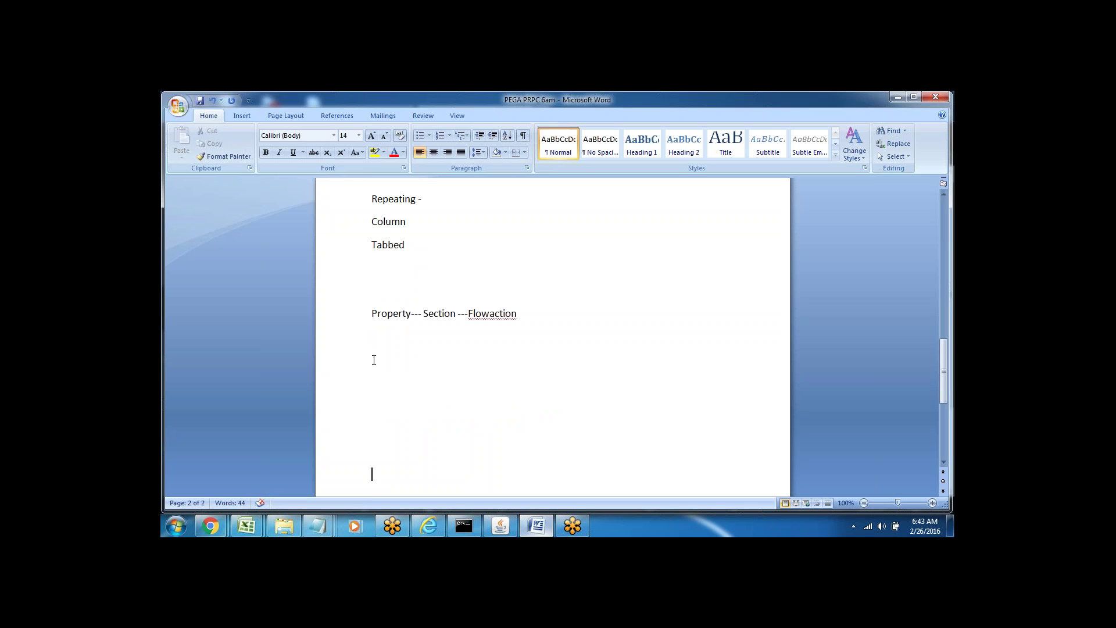
pyautogui.click(374, 359)
pyautogui.write('Container of Section')
# Append "( Copy)" to the "Container of Section" line
pyautogui.doubleClick(433, 314)
pyautogui.press('Down')
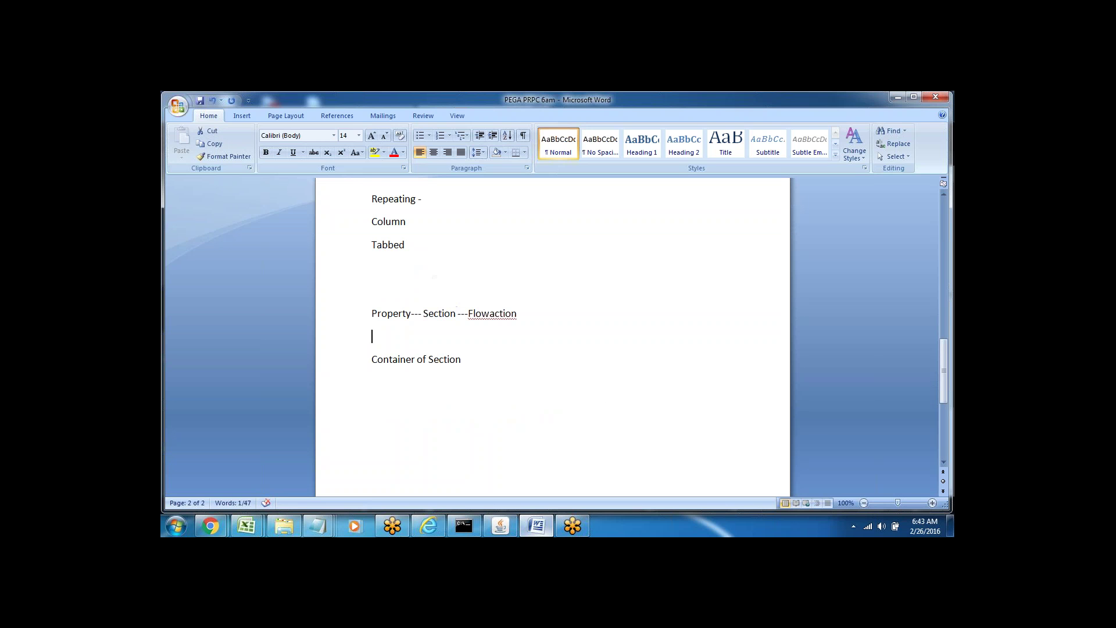
pyautogui.doubleClick(443, 313)
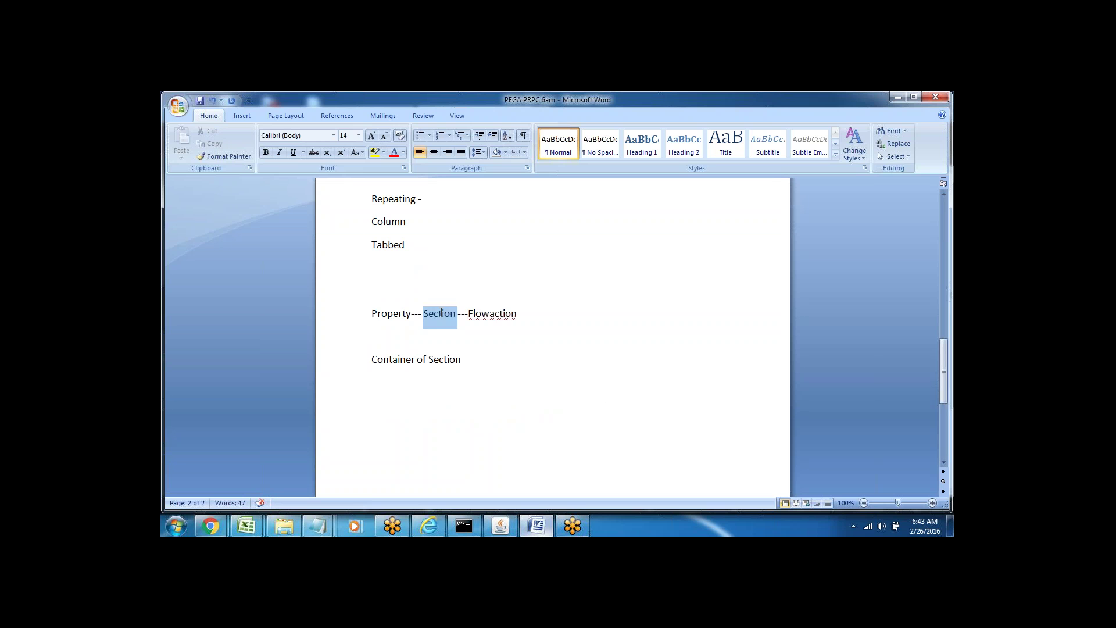
pyautogui.click(492, 314)
pyautogui.doubleClick(491, 314)
pyautogui.click(472, 359)
pyautogui.write('(')
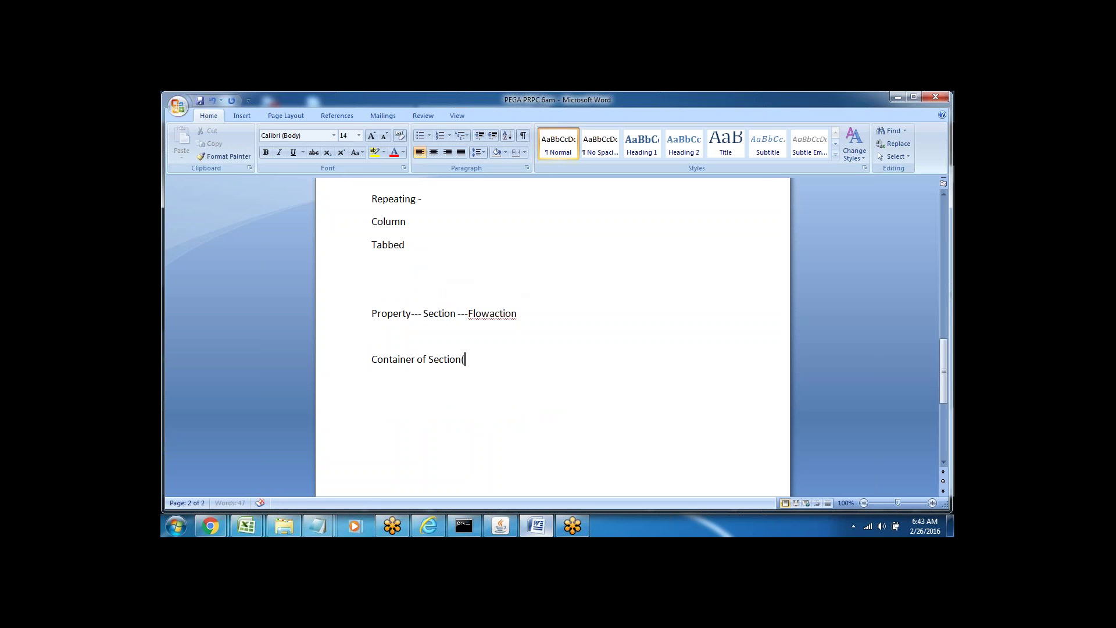
pyautogui.write(' Copy)')
pyautogui.doubleClick(497, 314)
pyautogui.press('Down')
pyautogui.doubleClick(438, 314)
pyautogui.press('Down')
pyautogui.doubleClick(483, 315)
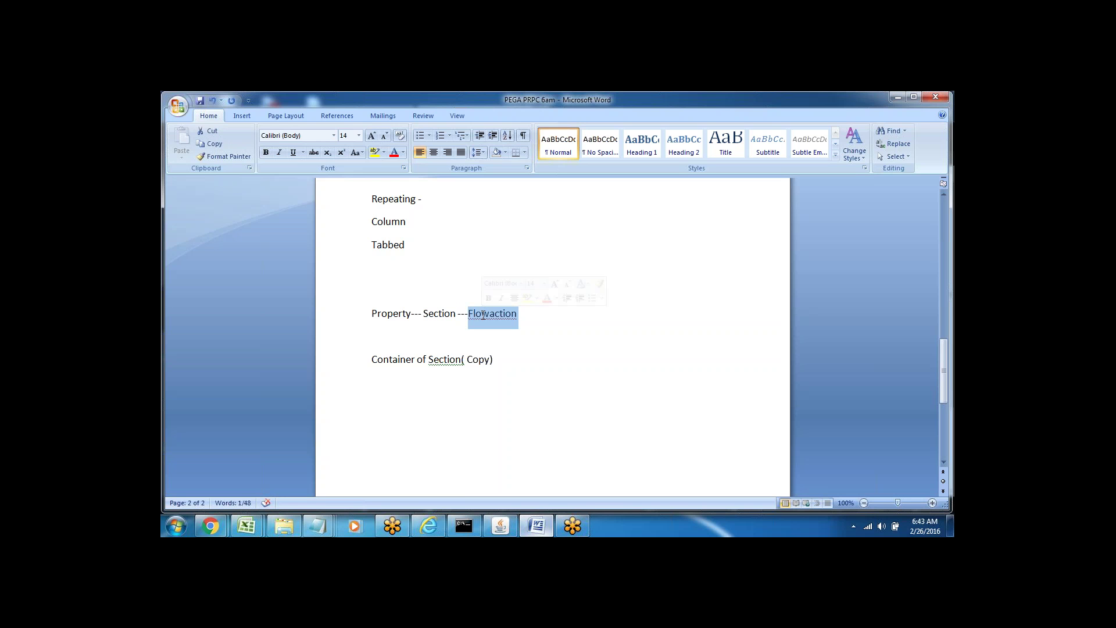
pyautogui.click(510, 356)
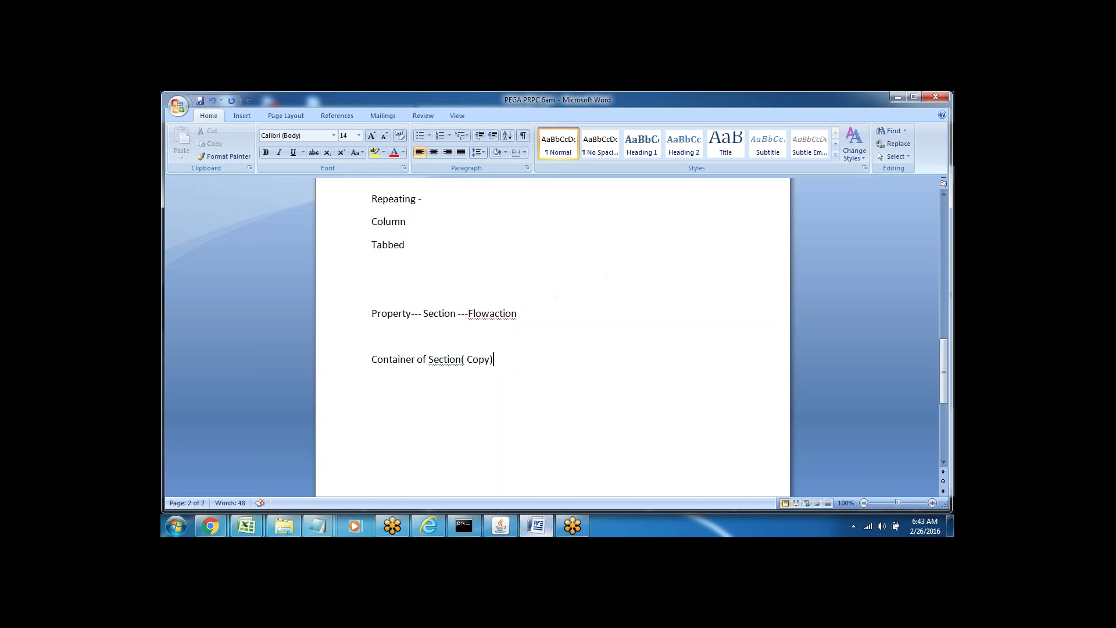
pyautogui.doubleClick(485, 312)
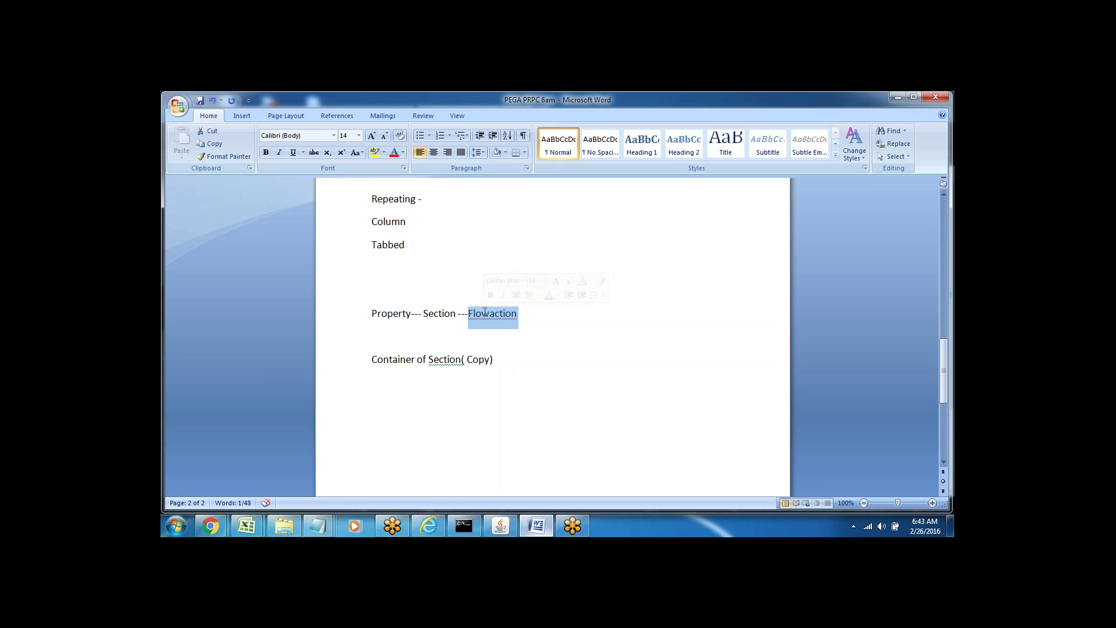
# Add a dash after Flowaction and insert the line "Perform additional actions" above "Container of Section( Copy)", with a blank line between them
pyautogui.click(526, 314)
pyautogui.write('--')
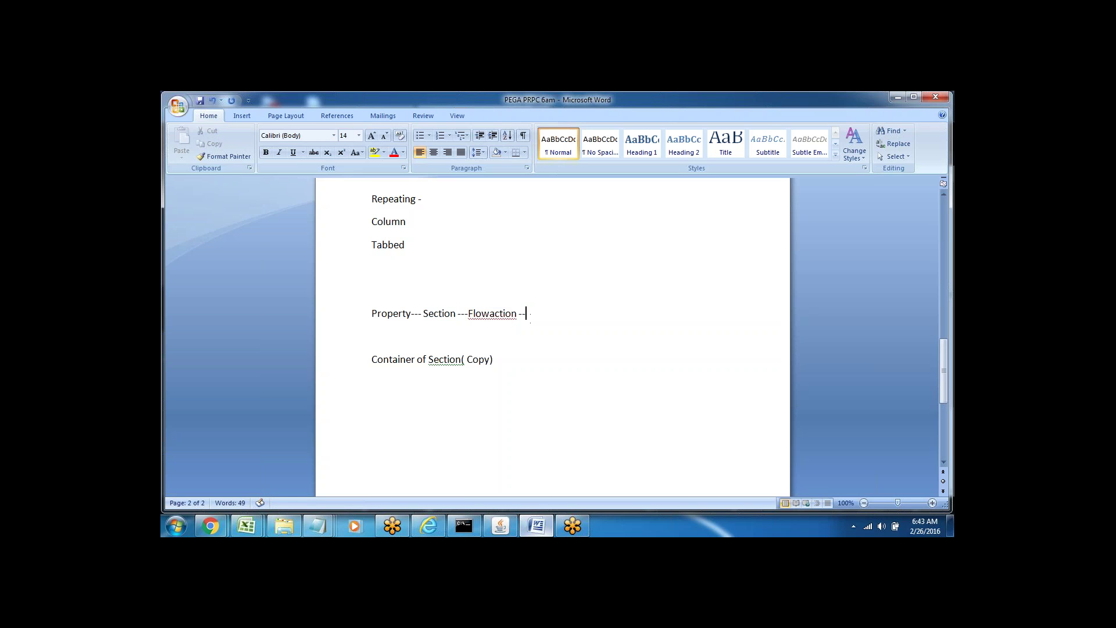
pyautogui.press('Return')
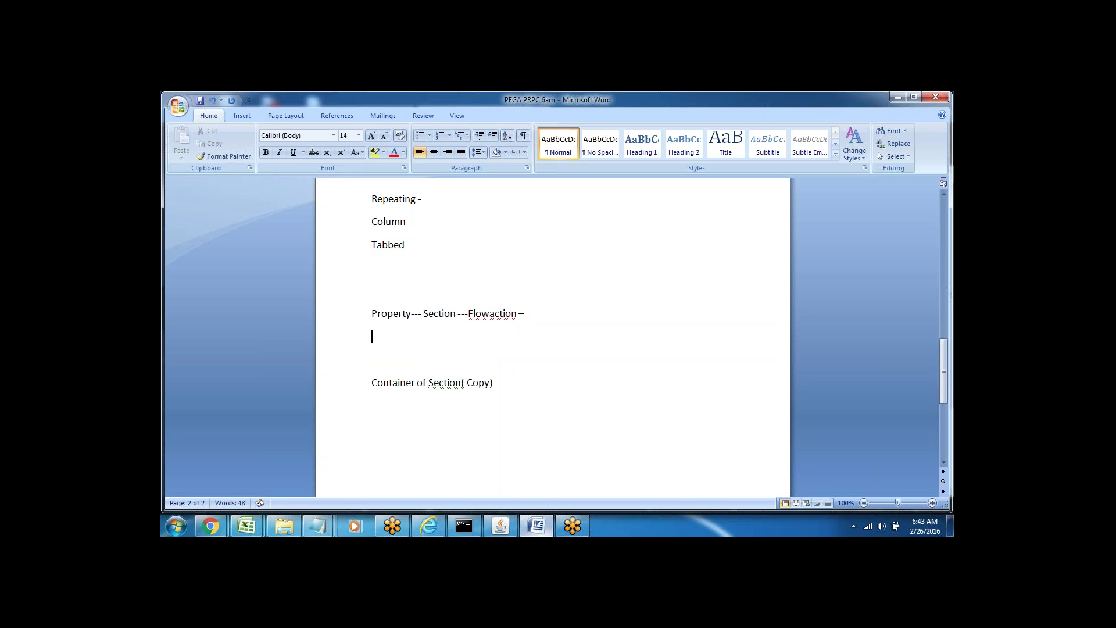
pyautogui.click(372, 359)
pyautogui.write('Perform additional action')
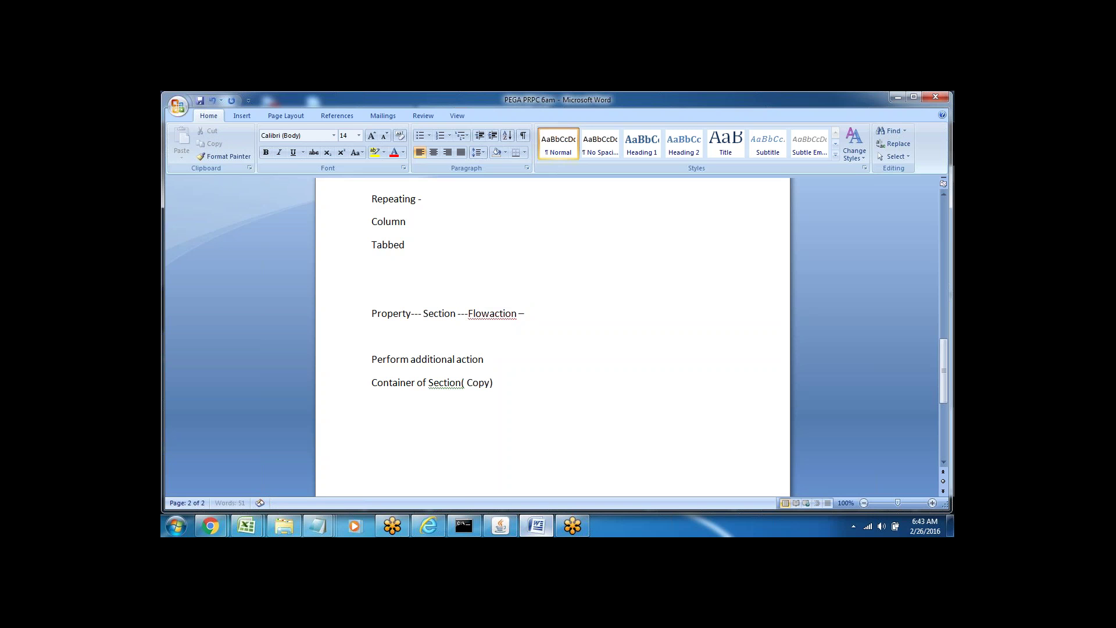
pyautogui.write('s')
pyautogui.press('Return')
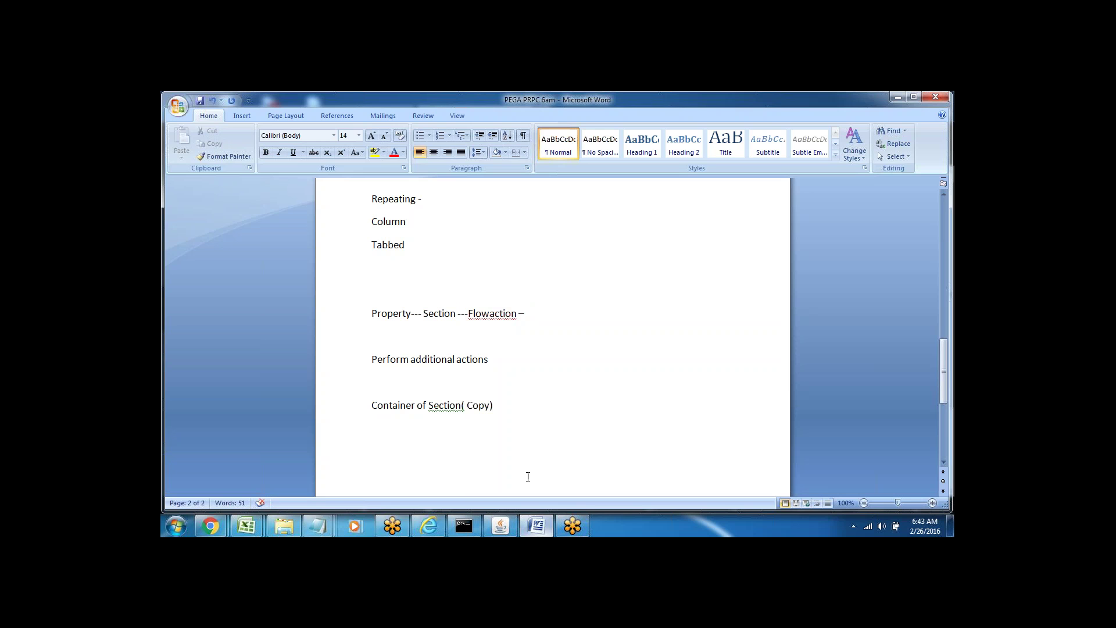
# Extend the "Perform additional actions" line with "– Business Logic & Validations(Page level)"
pyautogui.click(429, 526)
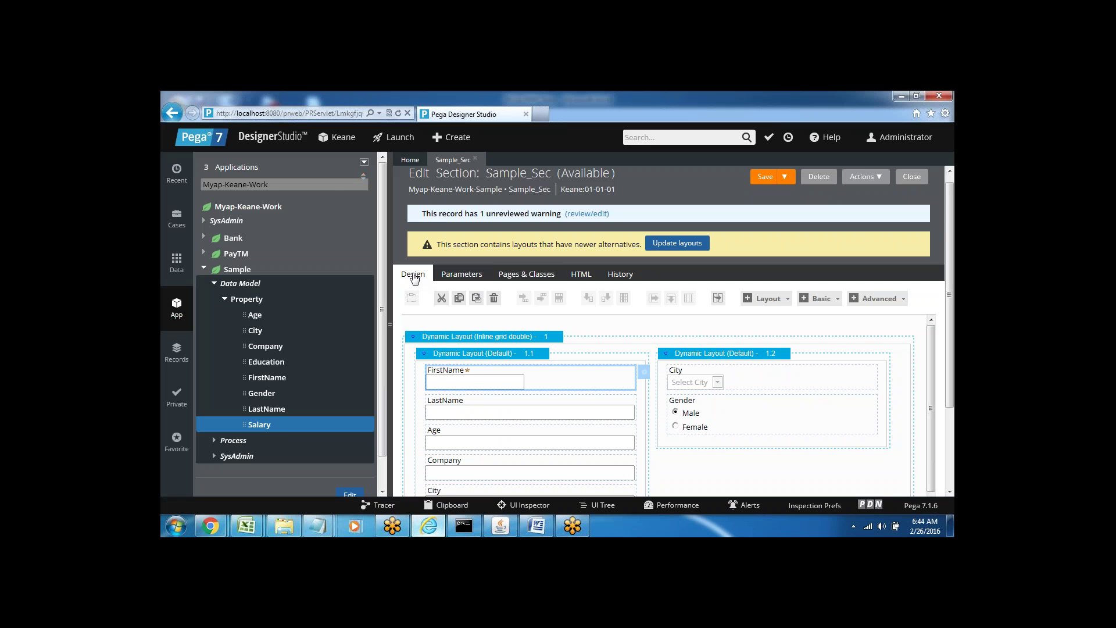
pyautogui.hotkey('alt', 'Tab')
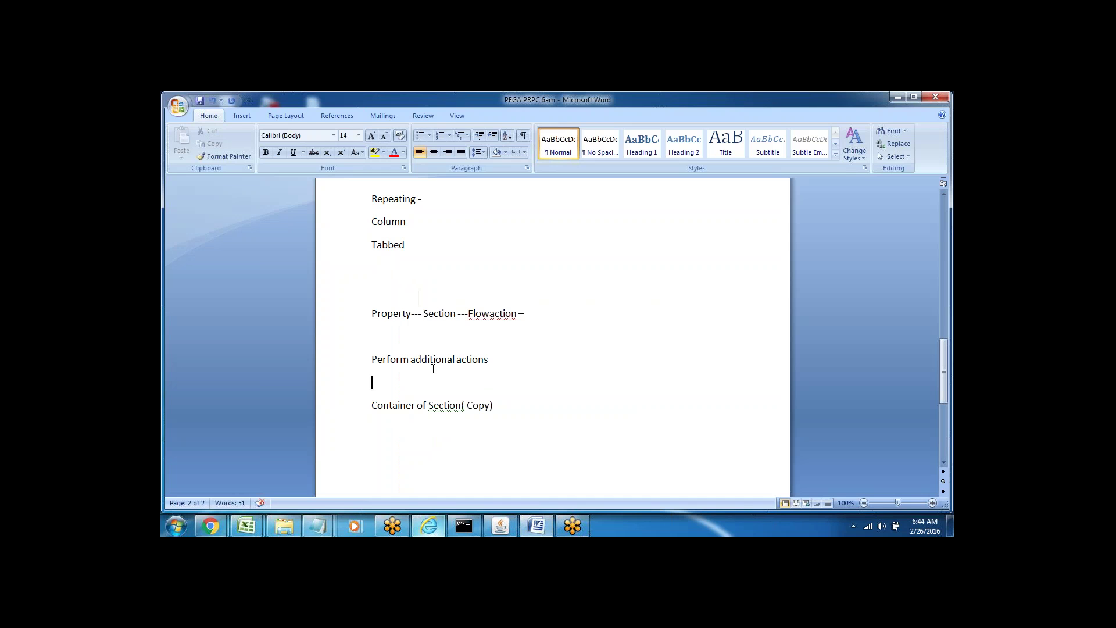
pyautogui.tripleClick(488, 313)
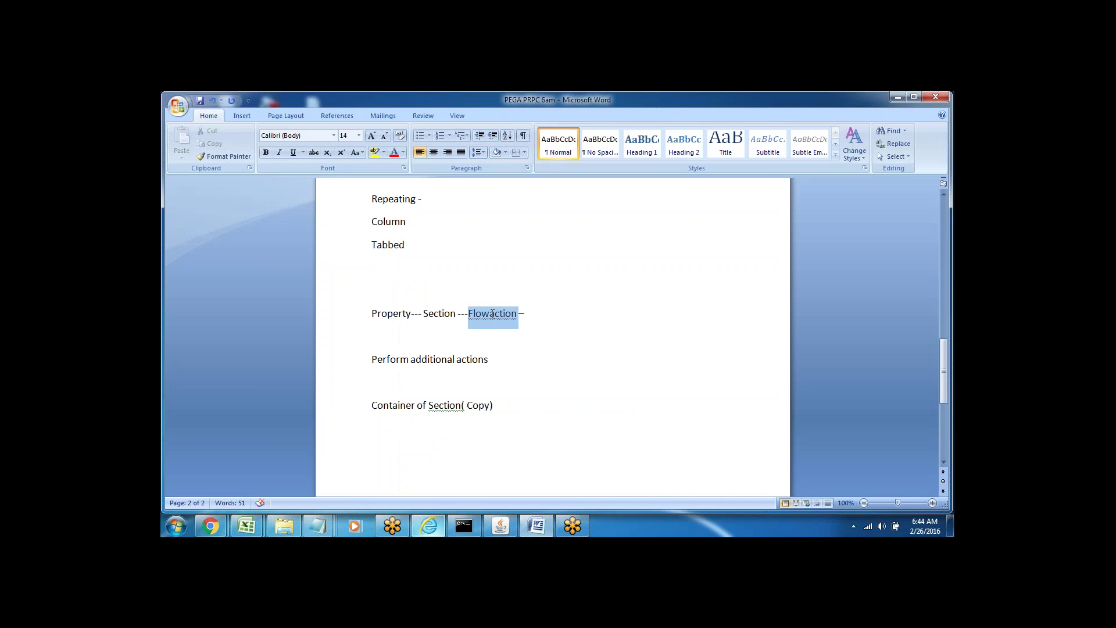
pyautogui.doubleClick(488, 313)
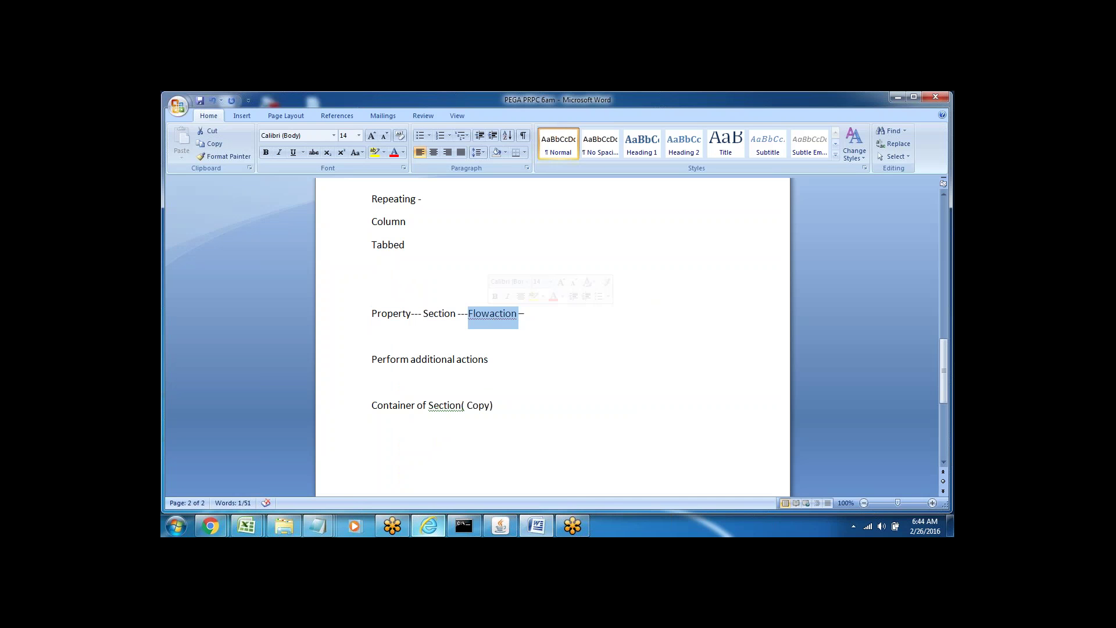
pyautogui.click(499, 359)
pyautogui.write('--')
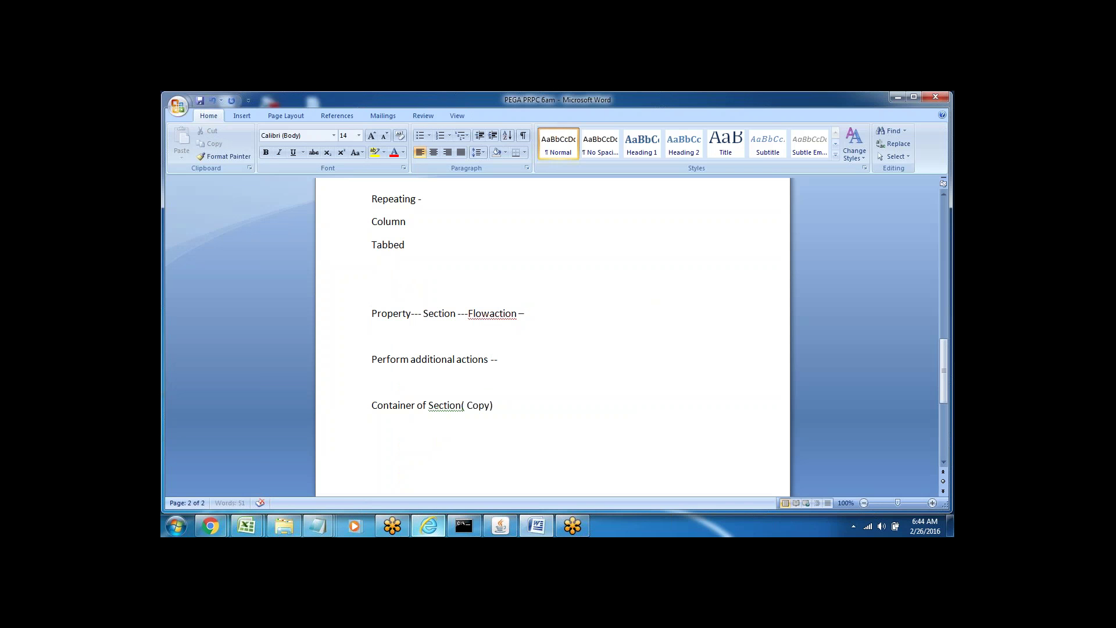
pyautogui.write(' Business Logic & Validations(')
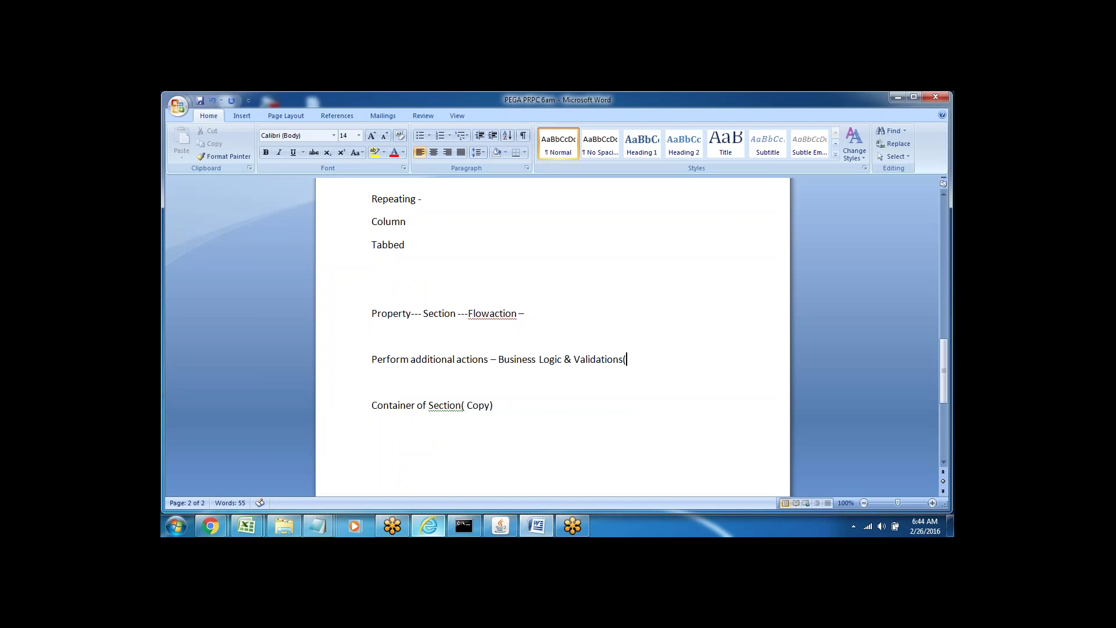
pyautogui.write('Page level)')
pyautogui.doubleClick(485, 310)
pyautogui.click(371, 380)
pyautogui.tripleClick(372, 407)
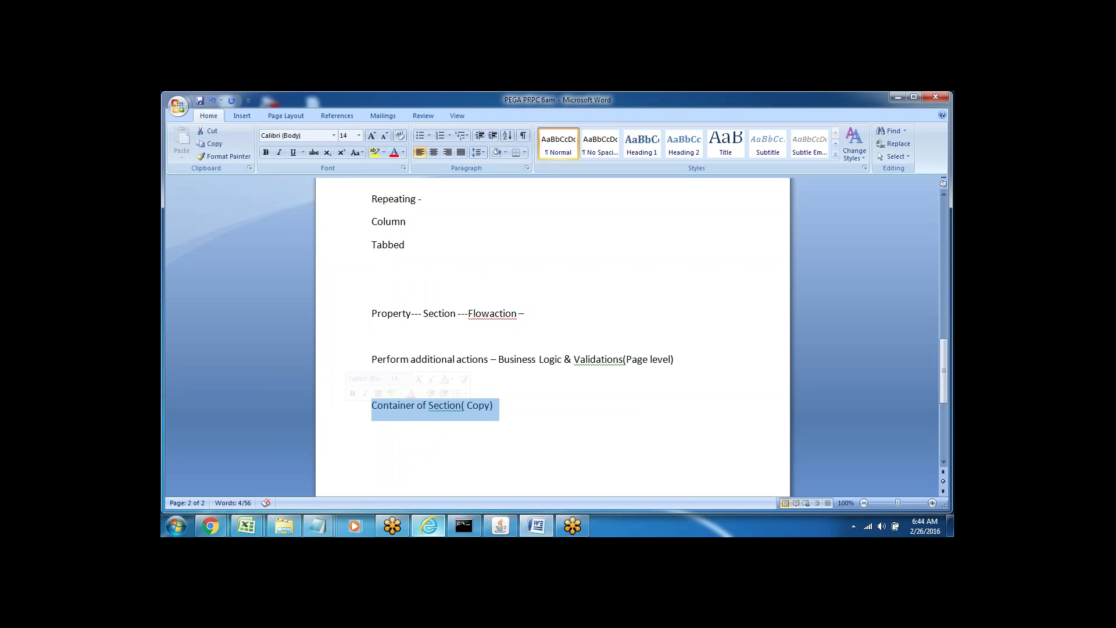
pyautogui.doubleClick(435, 315)
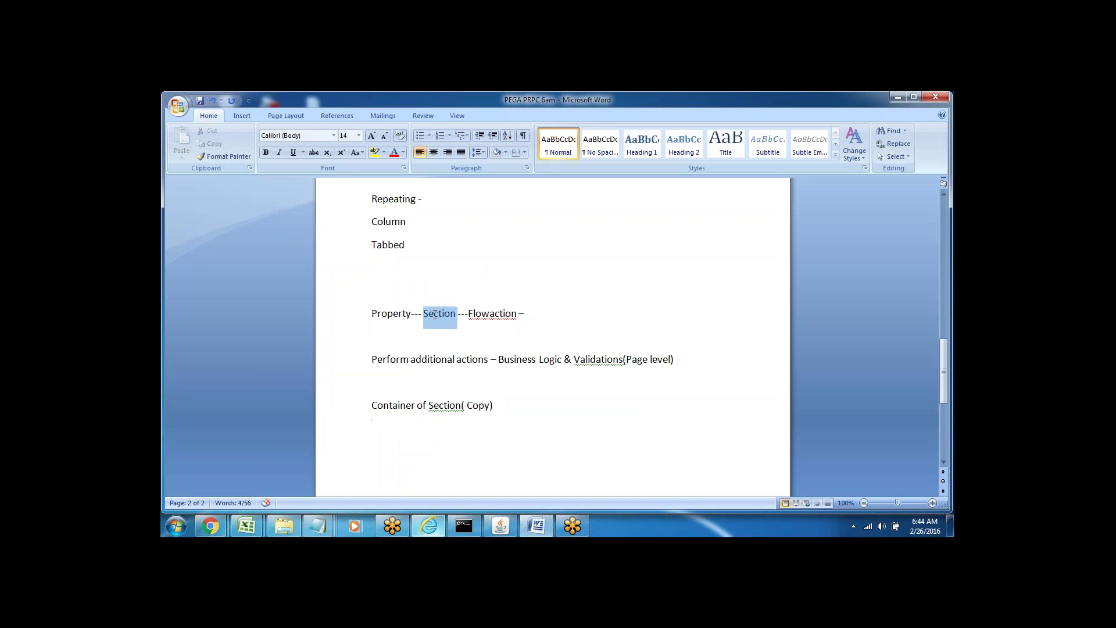
pyautogui.doubleClick(486, 316)
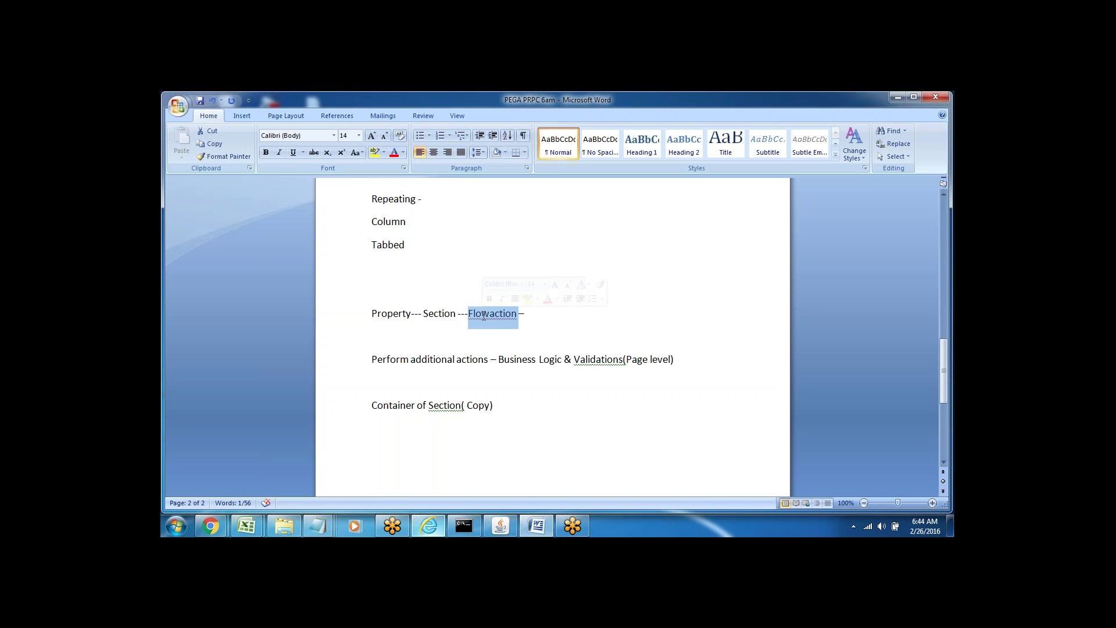
pyautogui.click(465, 382)
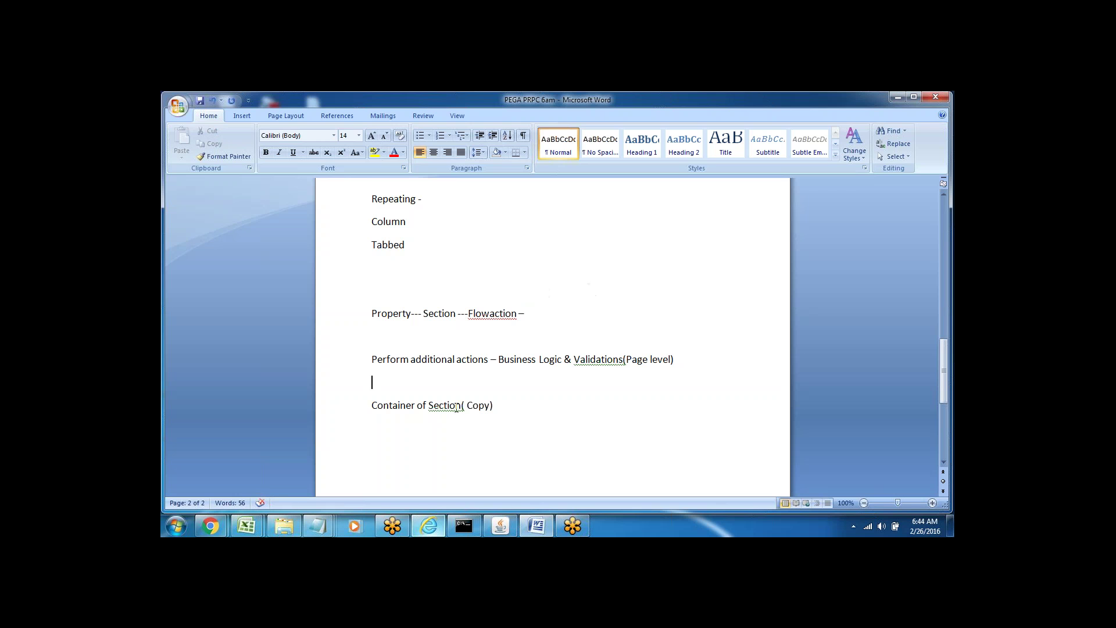
pyautogui.click(495, 359)
pyautogui.moveTo(498, 360); pyautogui.dragTo(564, 360)
pyautogui.doubleClick(551, 360)
pyautogui.doubleClick(517, 360)
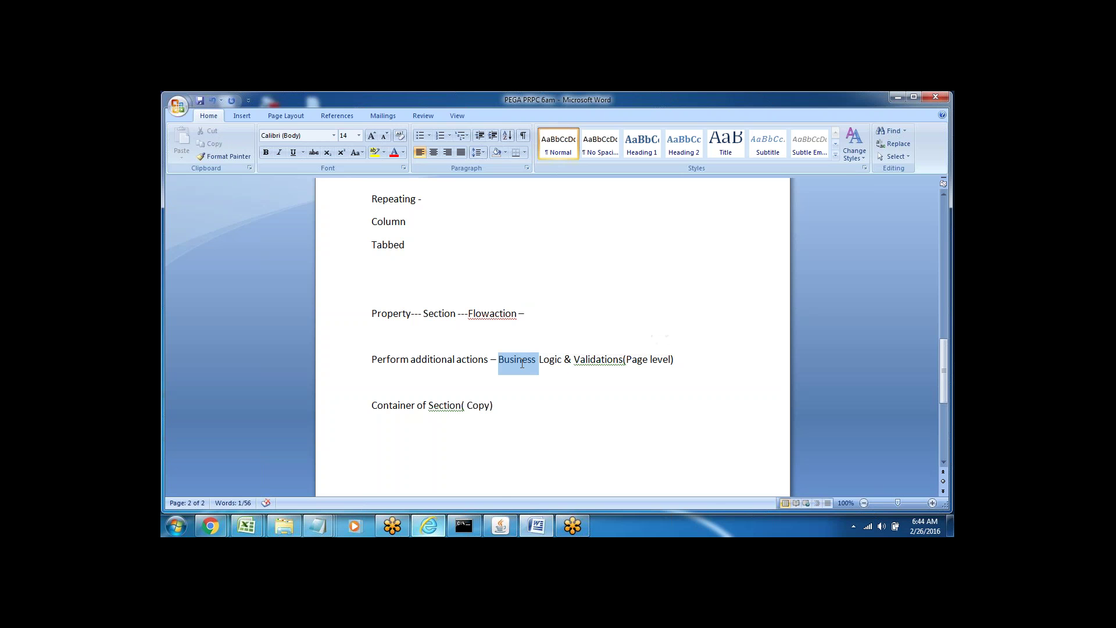
pyautogui.click(539, 532)
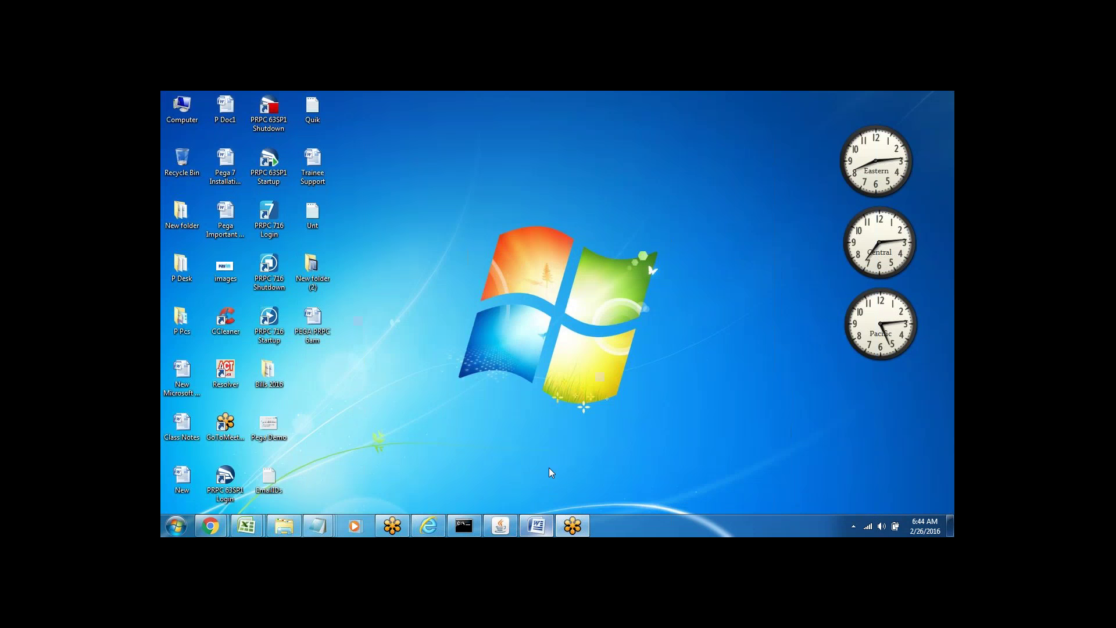
pyautogui.click(540, 534)
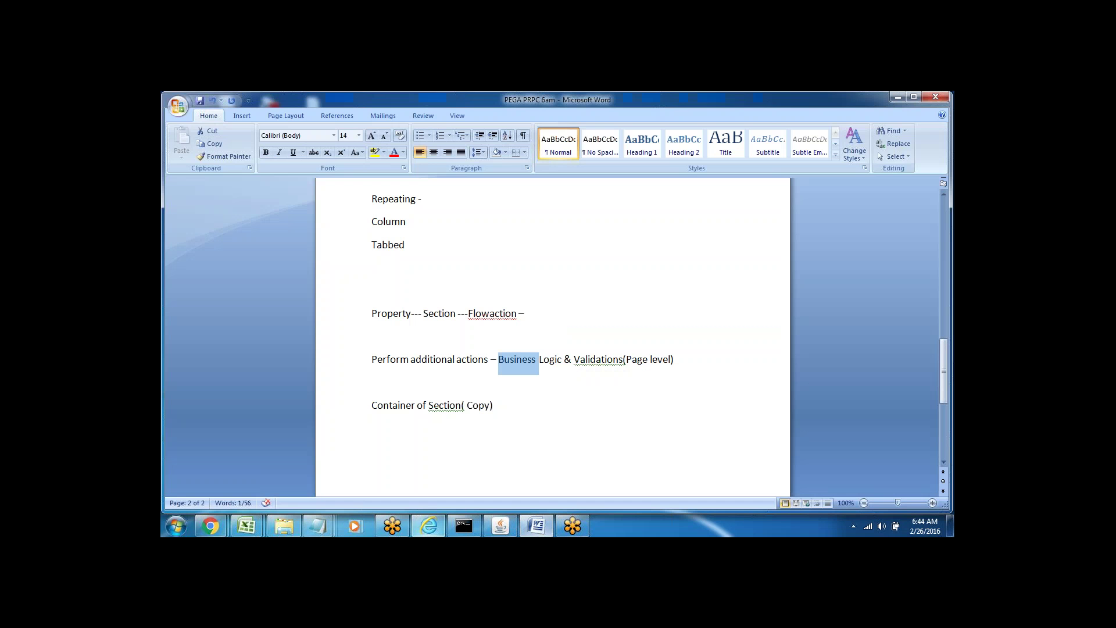
# Switch to Pega Designer Studio, look through the Sample_Sec section's layouts, and return to the Flowaction line in the Word notes
pyautogui.click(428, 526)
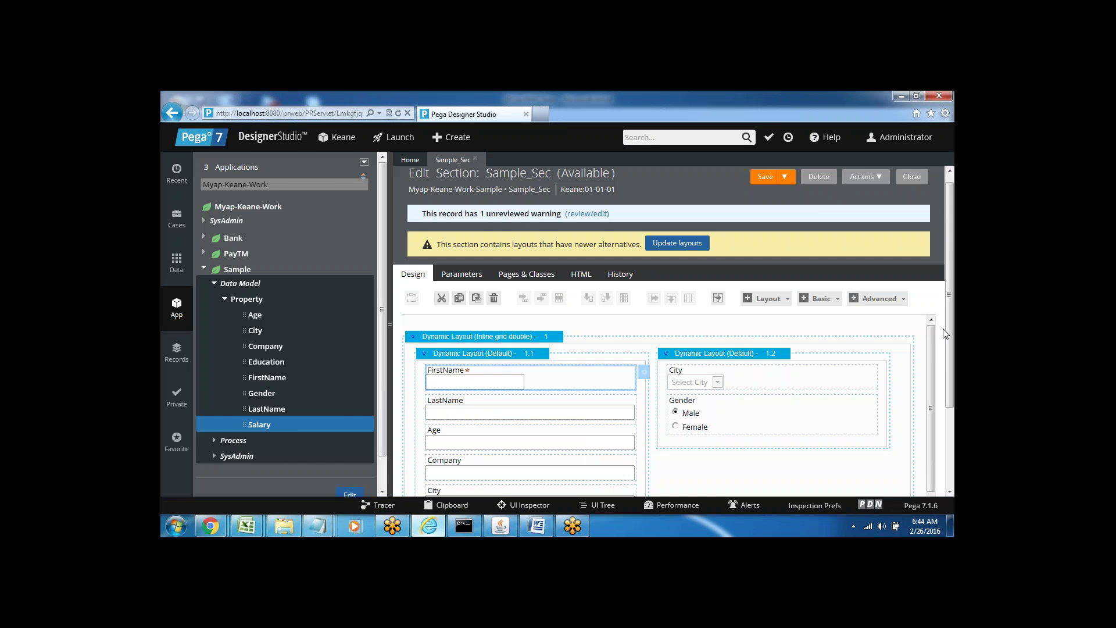
pyautogui.scroll(-5, 933, 340)
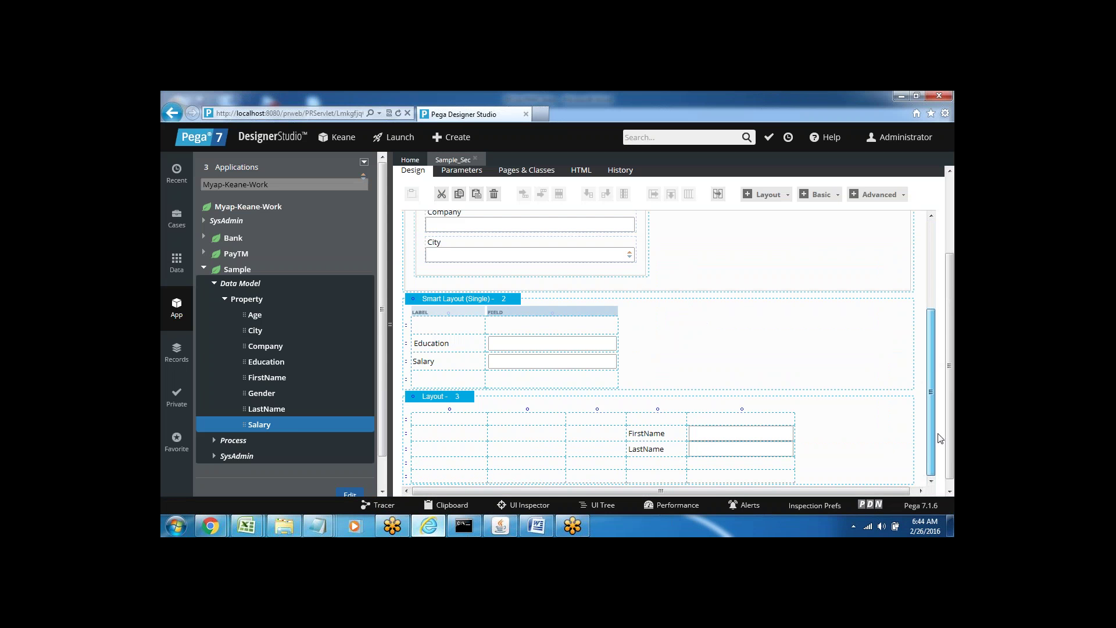
pyautogui.scroll(5, 936, 325)
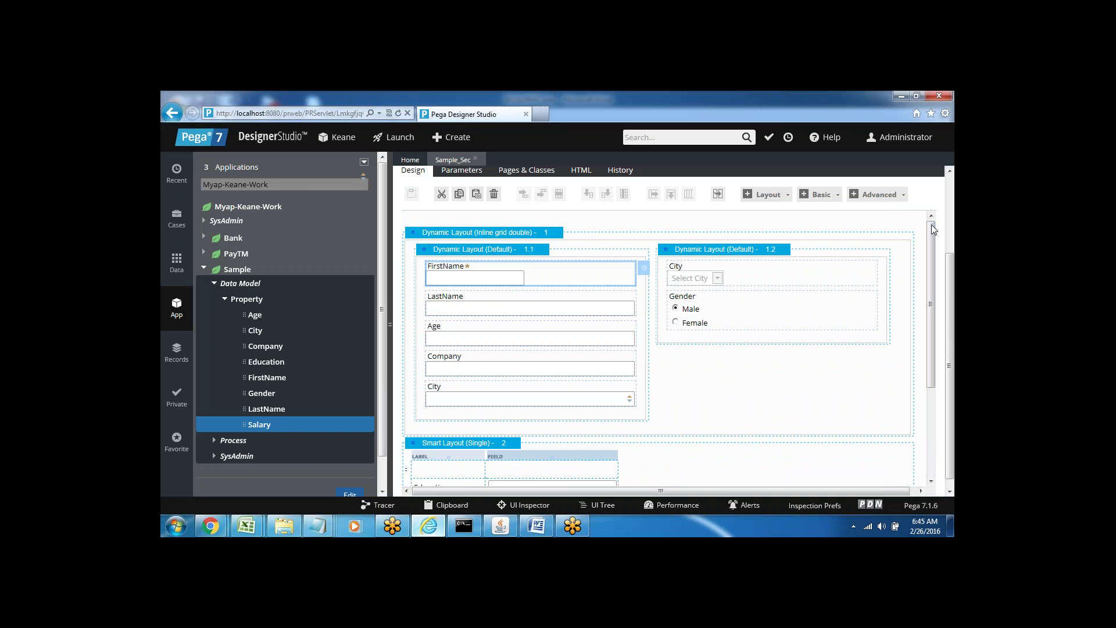
pyautogui.click(536, 526)
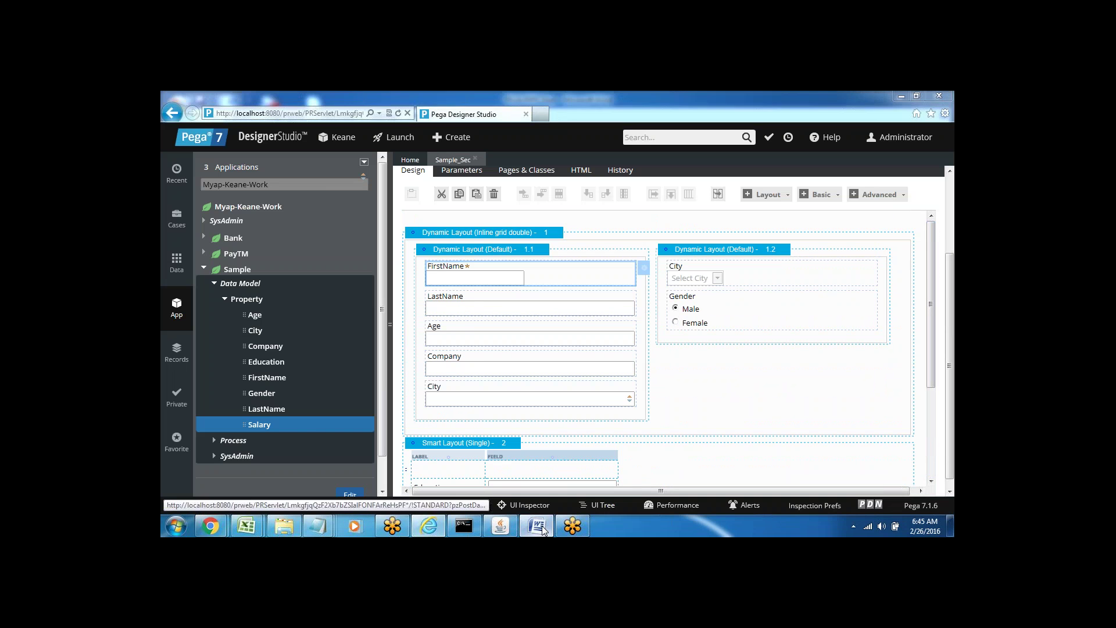
pyautogui.doubleClick(501, 314)
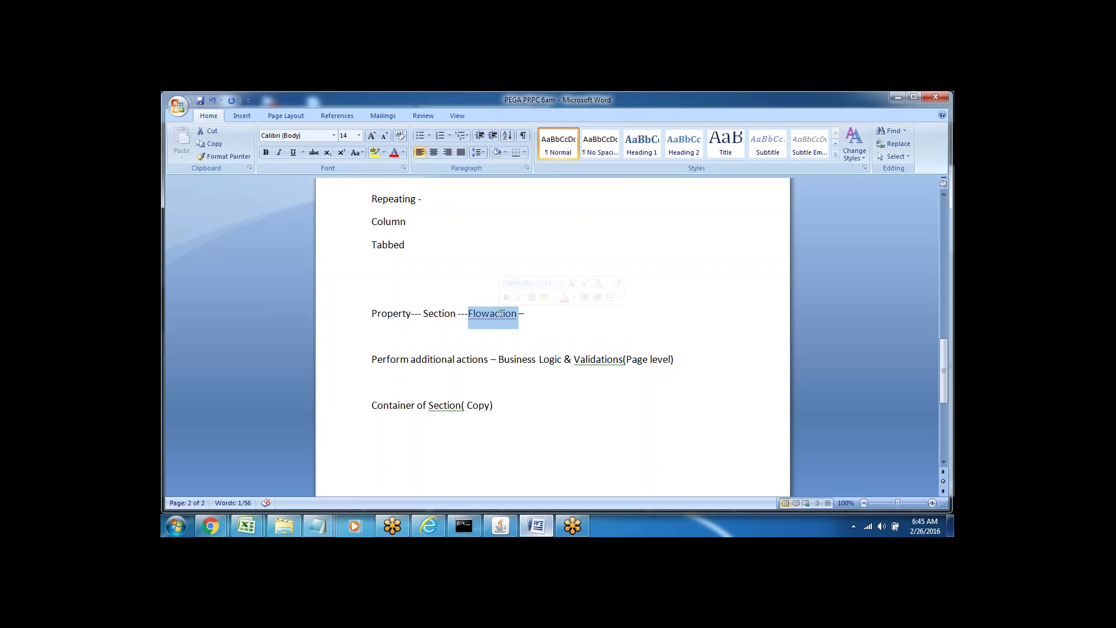
# Review the Flowaction notes on Business Logic & Validations(Page level), comparing them with the Sample_Sec section in Pega Designer Studio
pyautogui.click(493, 405)
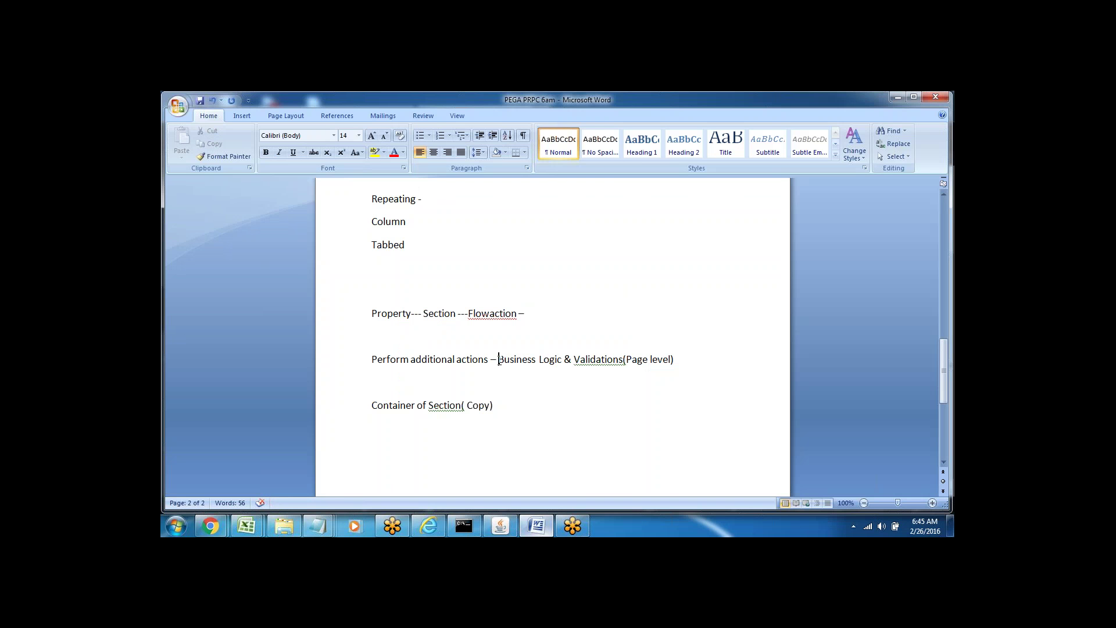
pyautogui.moveTo(499, 359); pyautogui.dragTo(599, 360)
pyautogui.click(622, 386)
pyautogui.click(597, 359)
pyautogui.moveTo(499, 360); pyautogui.dragTo(673, 360)
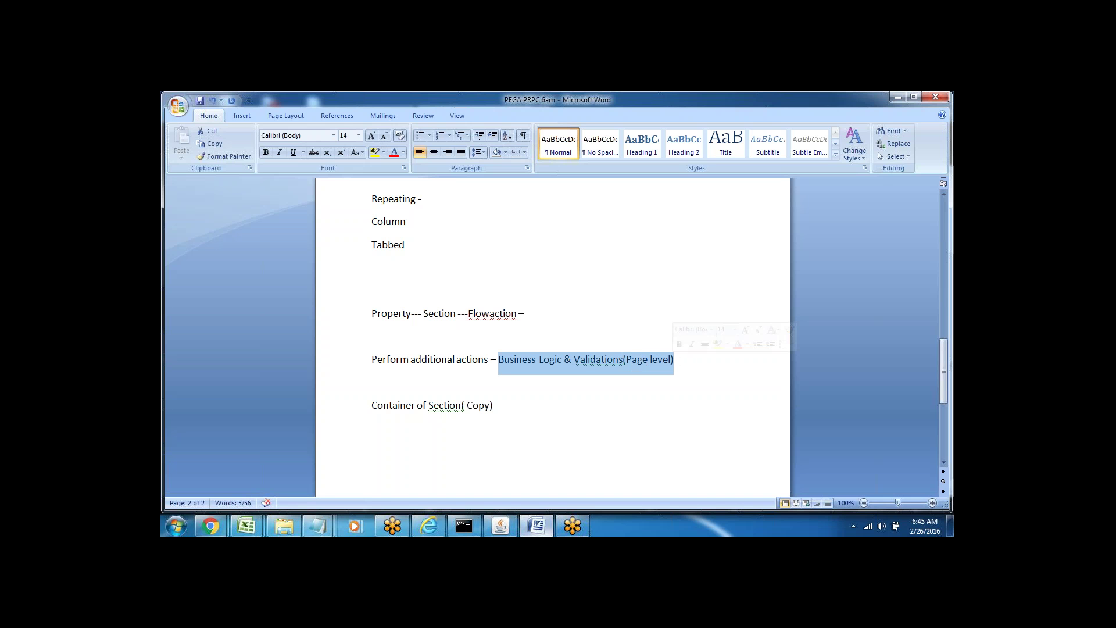
pyautogui.click(541, 530)
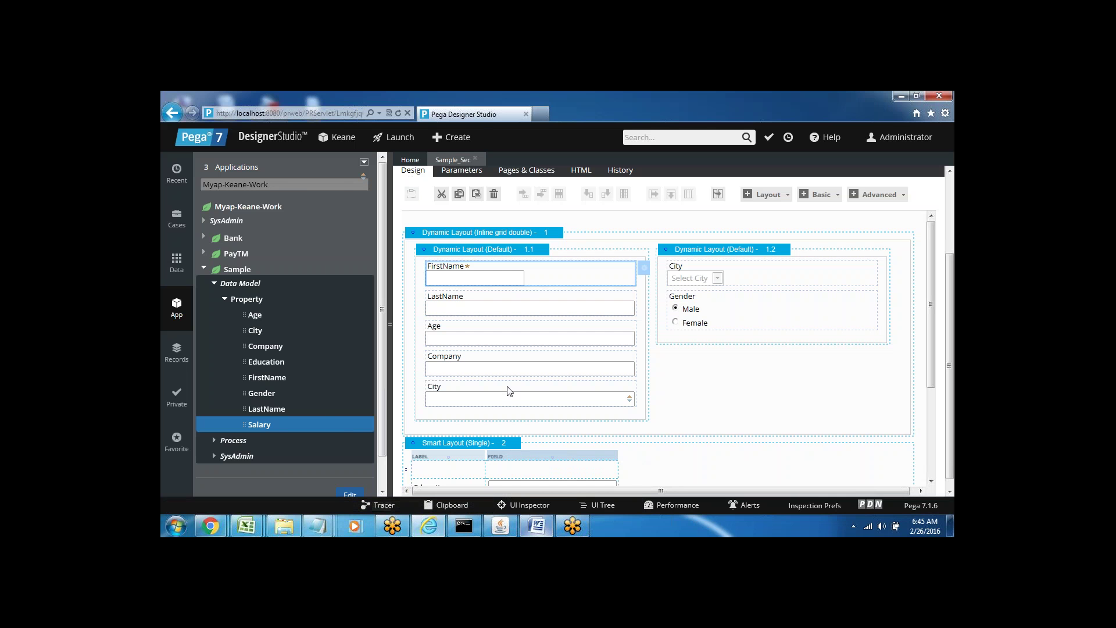
pyautogui.click(537, 529)
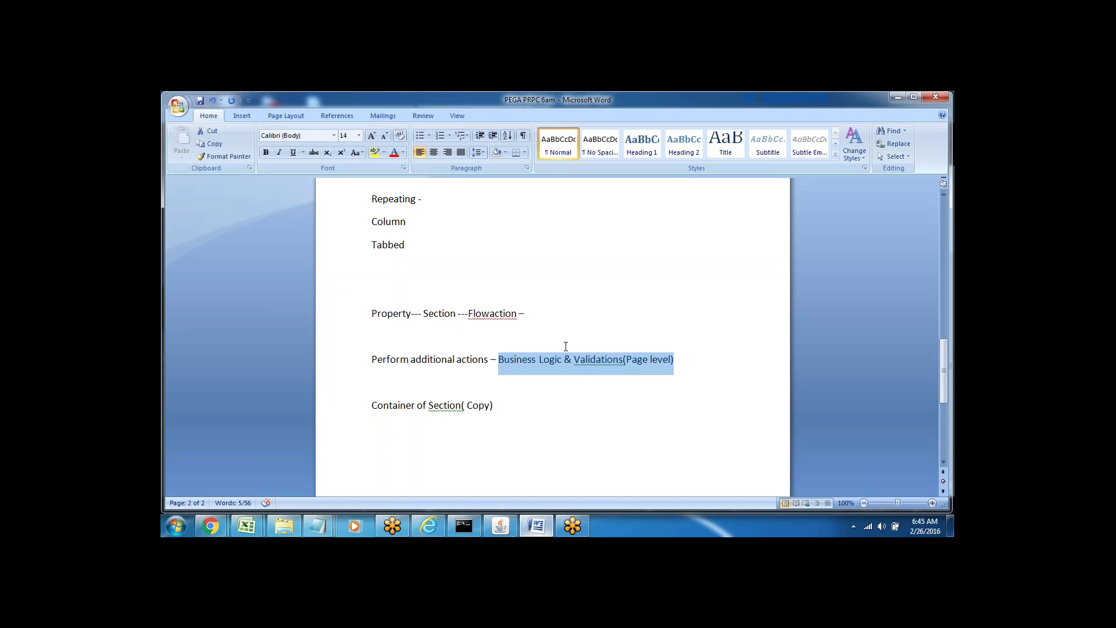
pyautogui.doubleClick(475, 356)
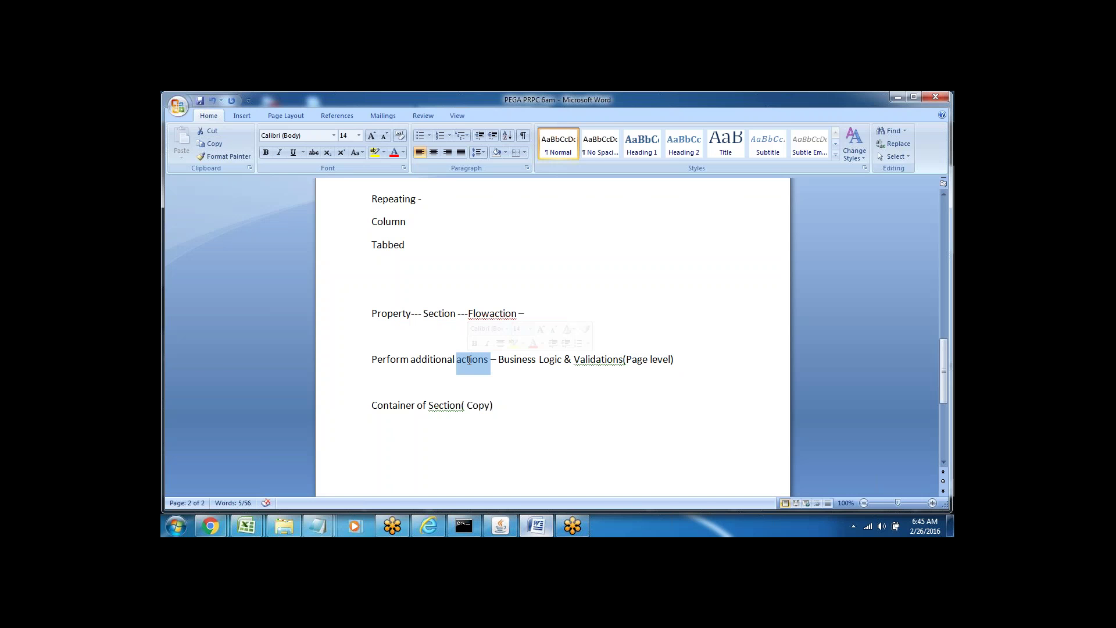
pyautogui.press('Down')
pyautogui.moveTo(500, 358); pyautogui.dragTo(675, 369)
pyautogui.doubleClick(489, 313)
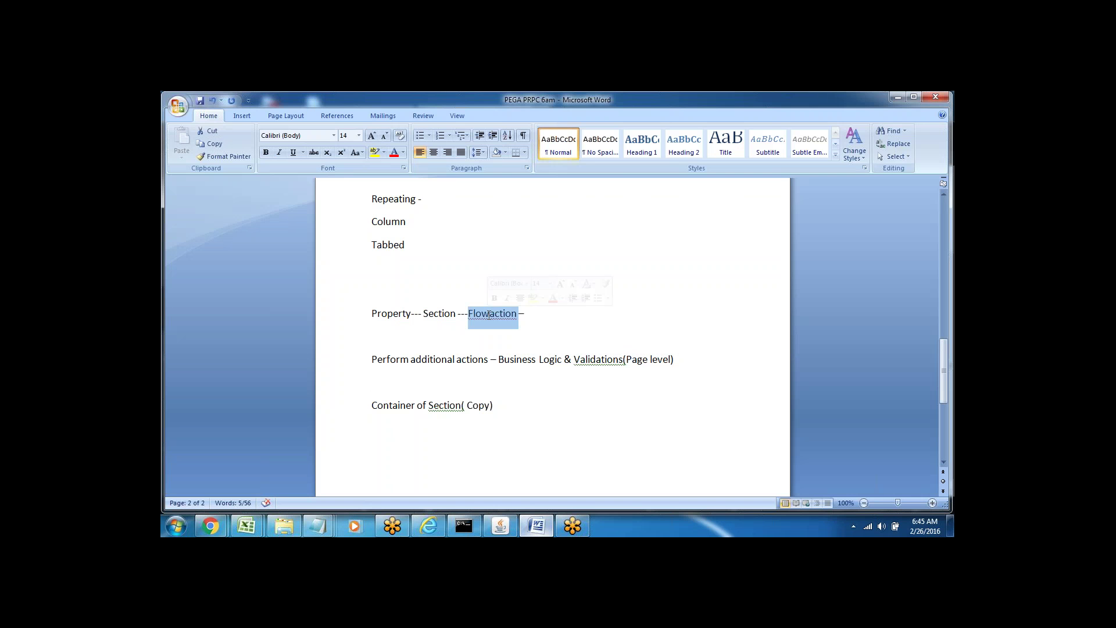
# Add the line "Section --Flowaction" below "Container of Section( Copy)", separated by a blank line
pyautogui.click(471, 385)
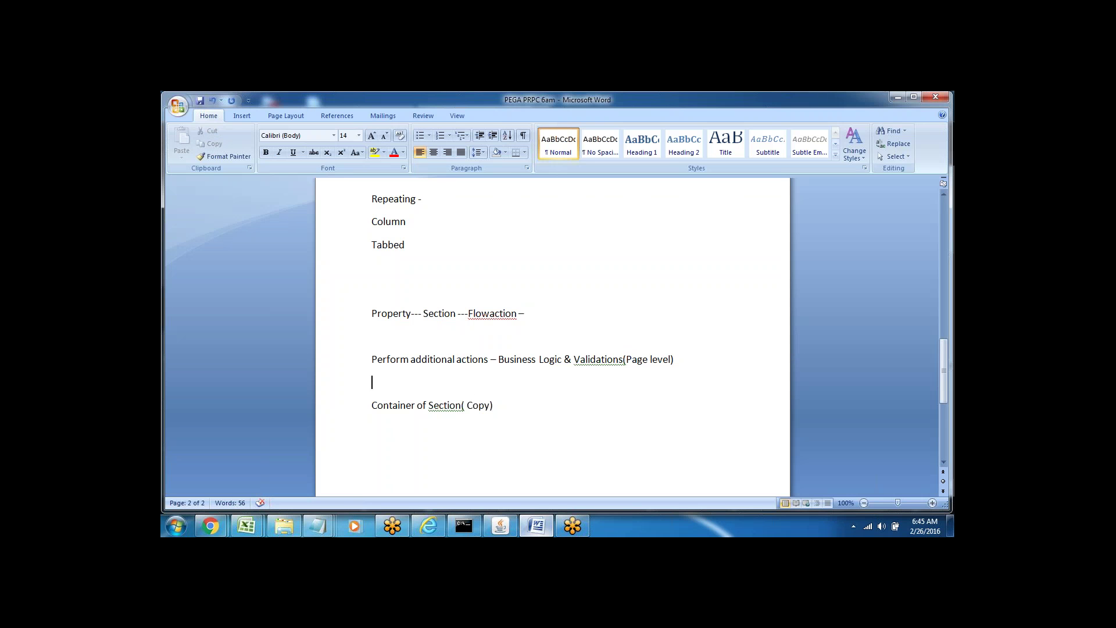
pyautogui.press('Return')
pyautogui.press('Return')
pyautogui.press('Return')
pyautogui.press('Return')
pyautogui.press('Return')
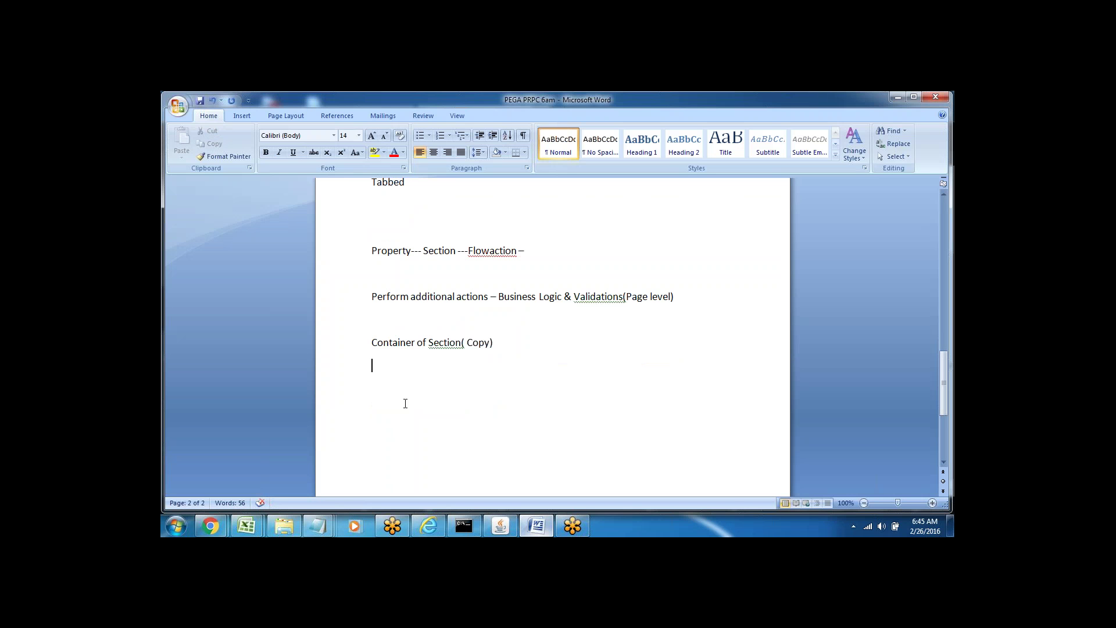
pyautogui.click(428, 526)
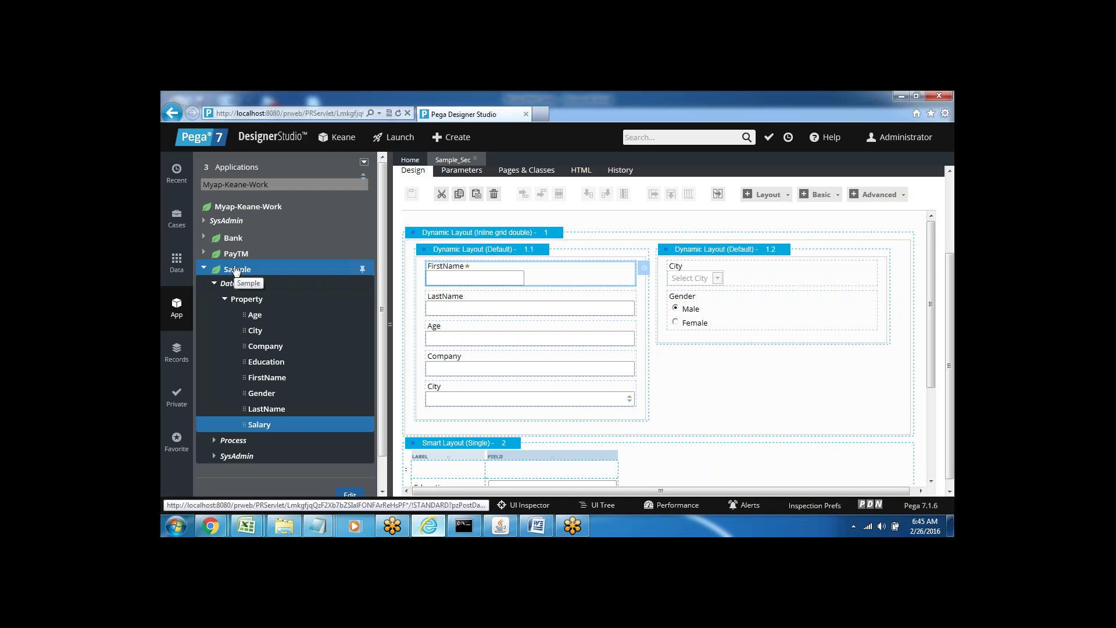
pyautogui.click(536, 526)
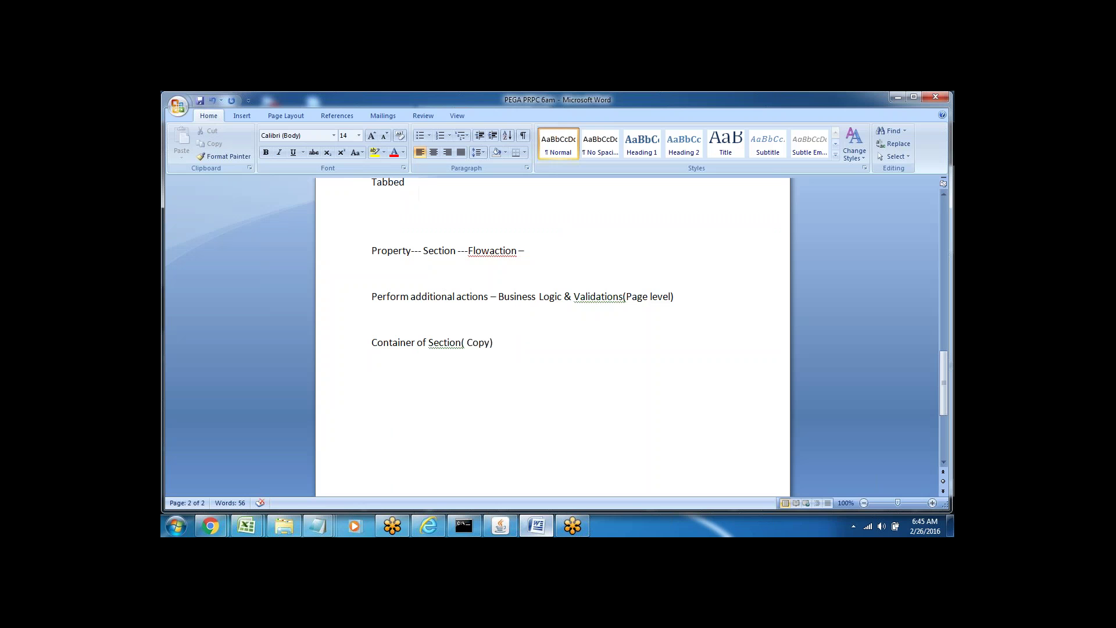
pyautogui.press('Return')
pyautogui.write('Section --Flowaction')
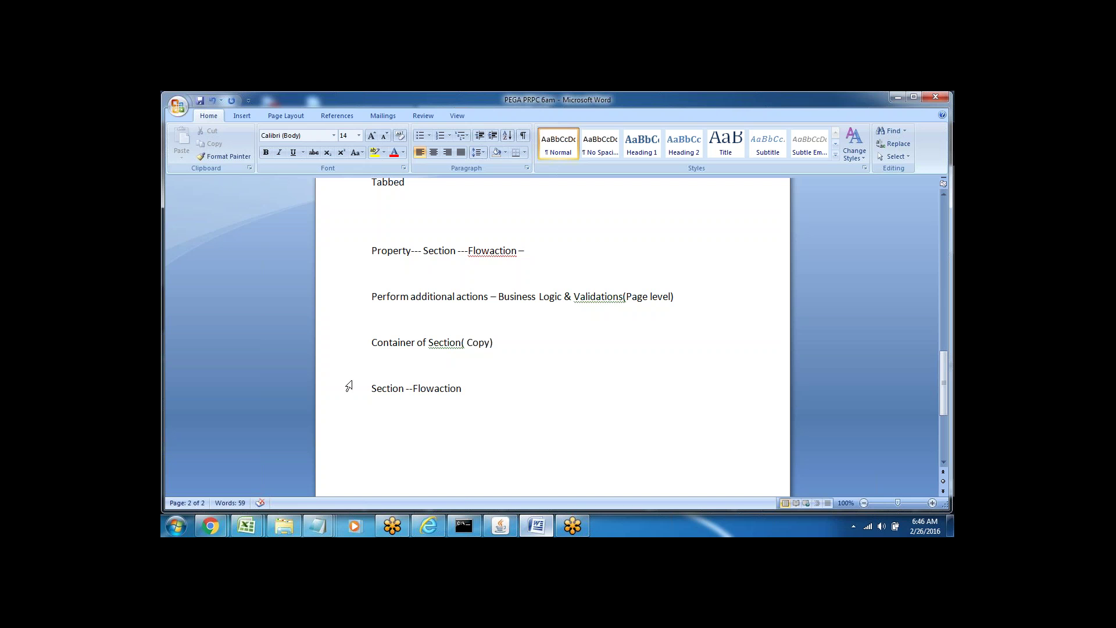
# Review the "Section --Flowaction" line in the notes, highlighting Section and Flowaction in turn
pyautogui.doubleClick(389, 383)
pyautogui.click(384, 395)
pyautogui.moveTo(374, 385); pyautogui.dragTo(429, 395)
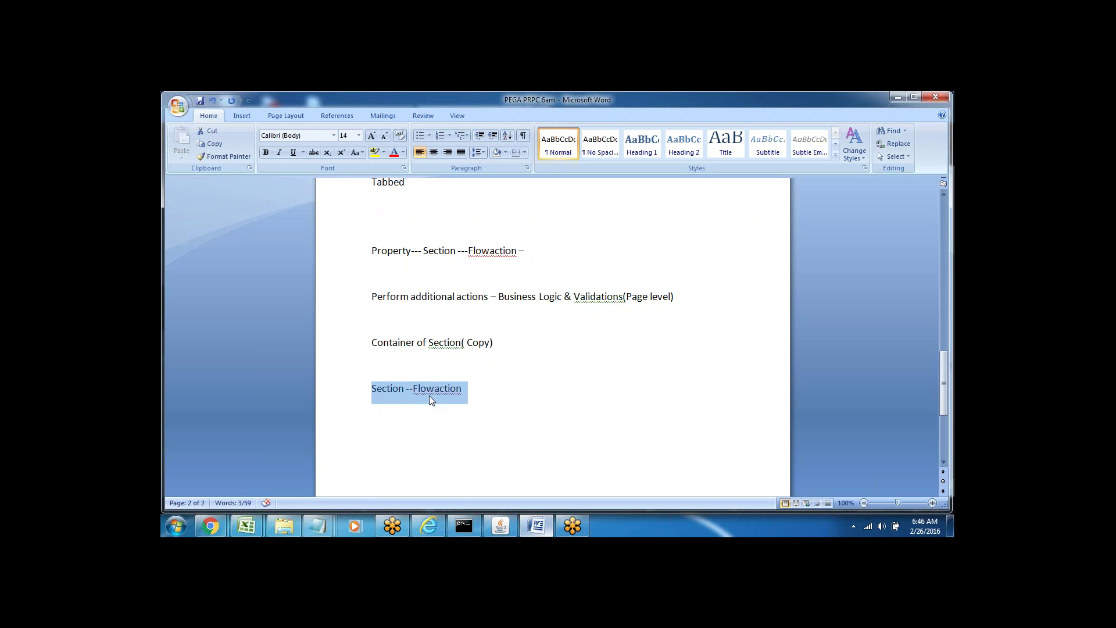
pyautogui.click(411, 430)
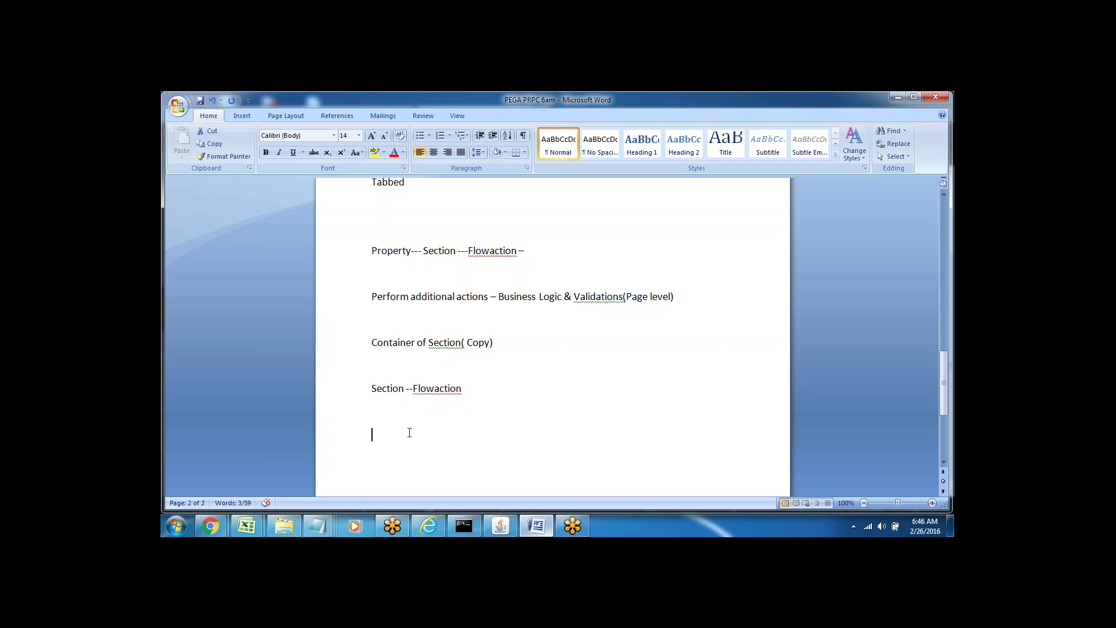
pyautogui.doubleClick(384, 391)
pyautogui.press('Down')
pyautogui.doubleClick(436, 390)
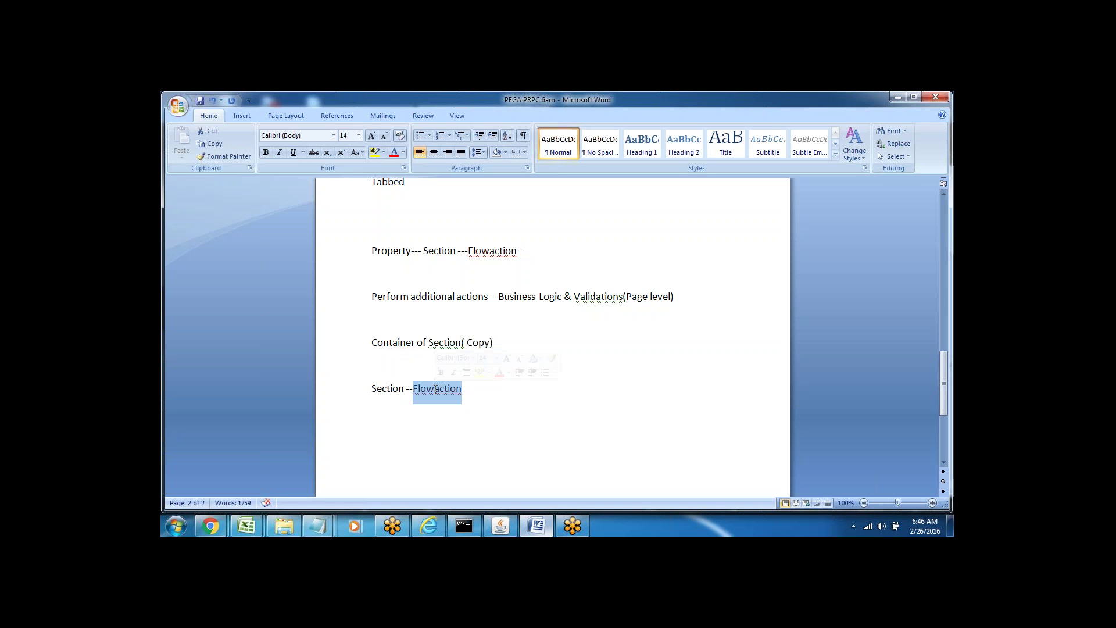
# Switch to Pega Designer Studio and create and open a Flow Action labelled Sample_Fa for the Sample class
pyautogui.hotkey('alt', 'Tab')
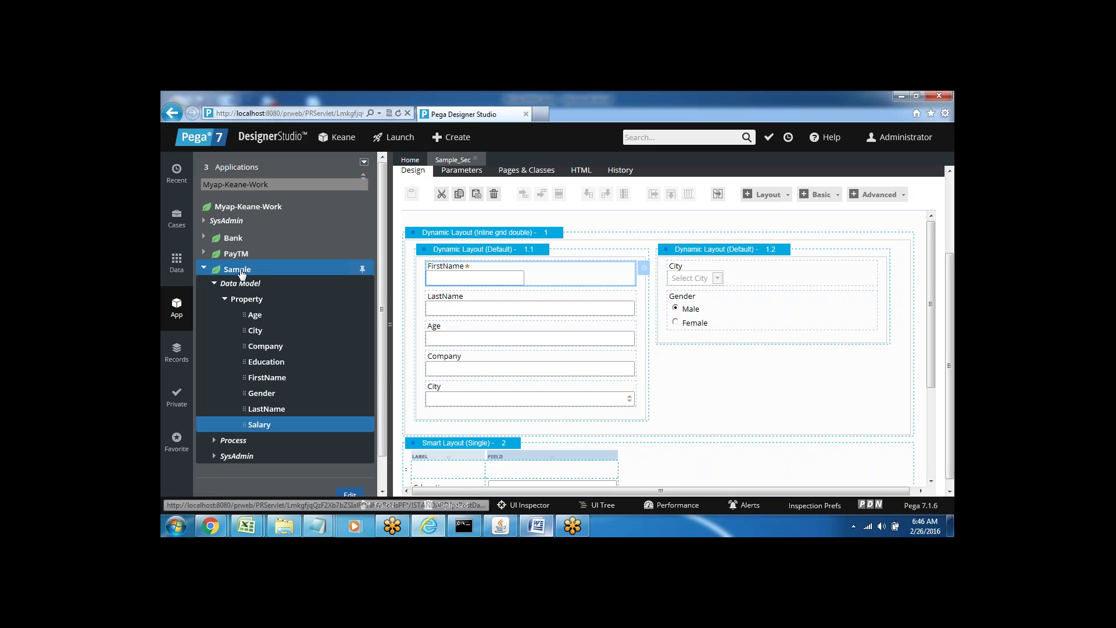
pyautogui.rightClick(236, 271)
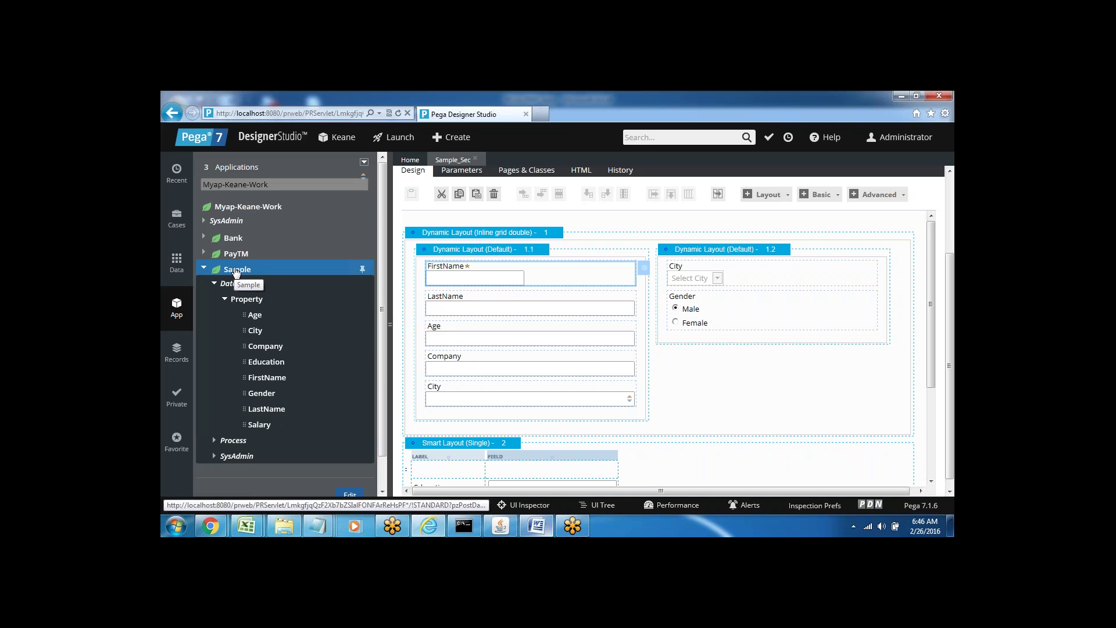
pyautogui.moveTo(271, 292)
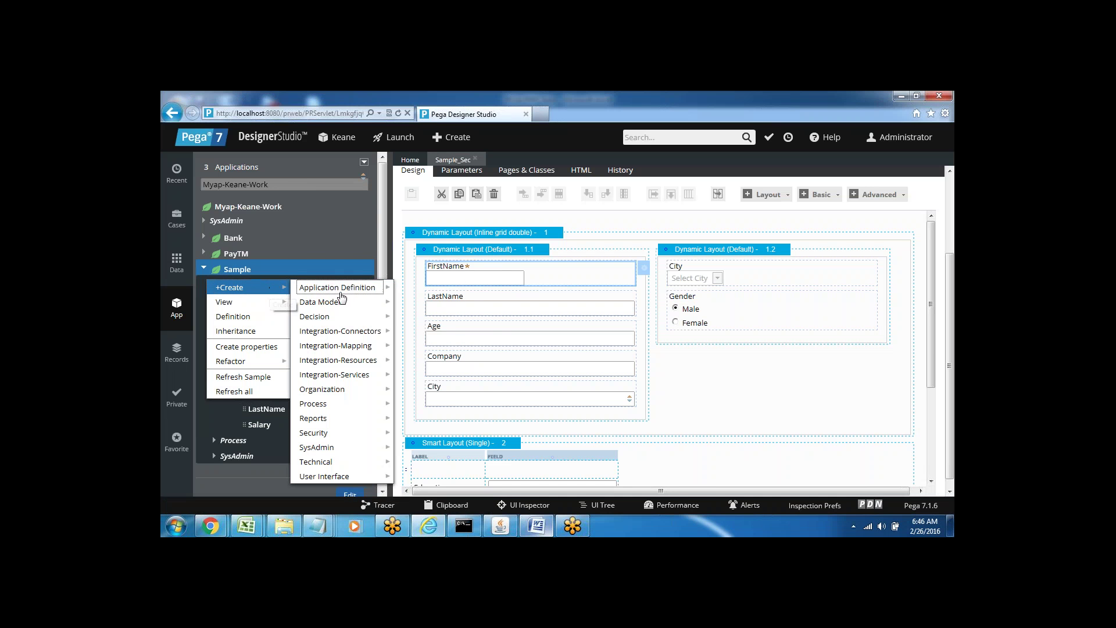
pyautogui.moveTo(342, 483)
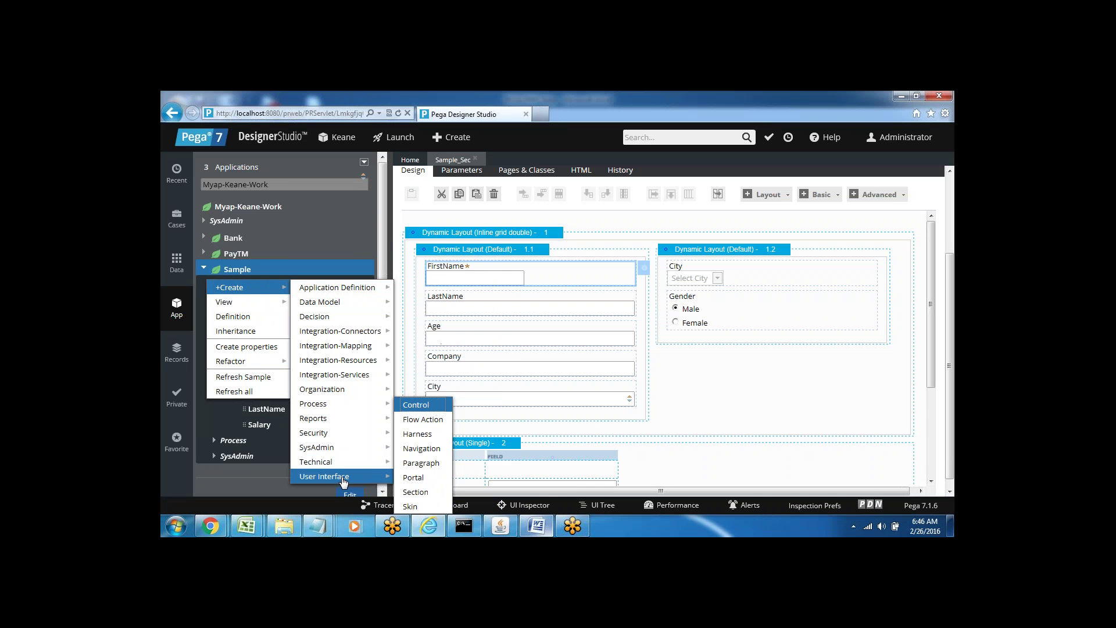
pyautogui.click(418, 422)
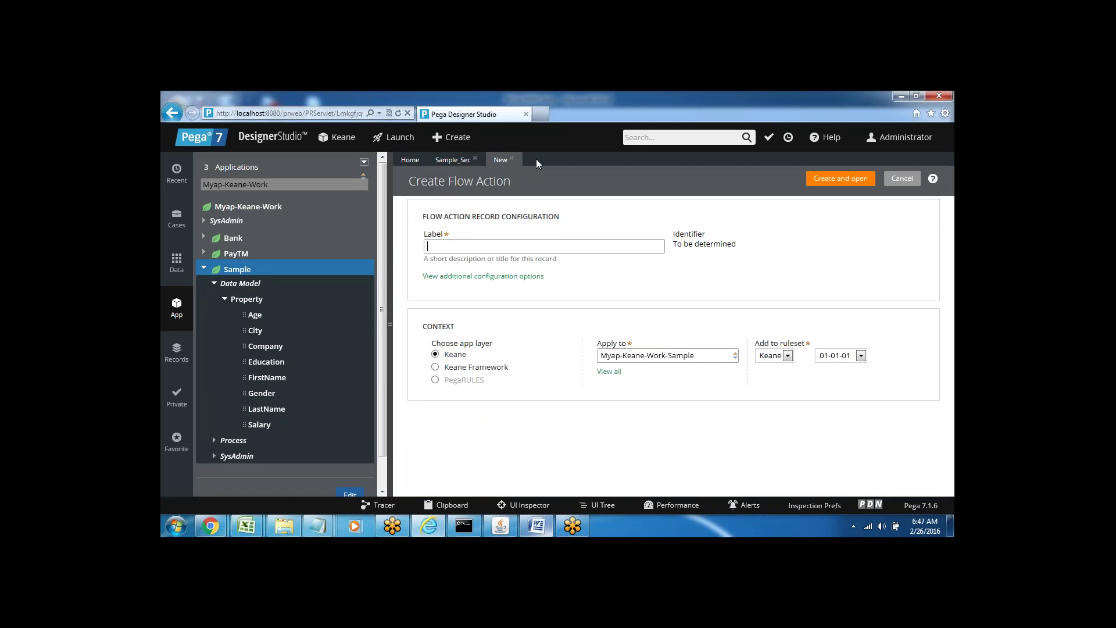
pyautogui.write('Sa')
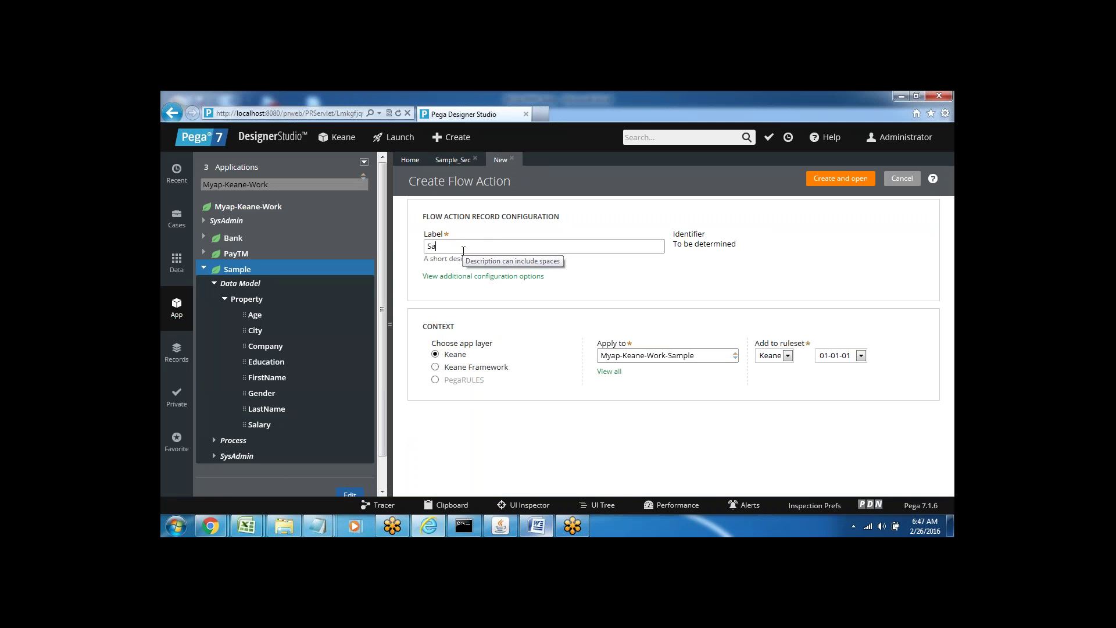
pyautogui.write('mple_Fa')
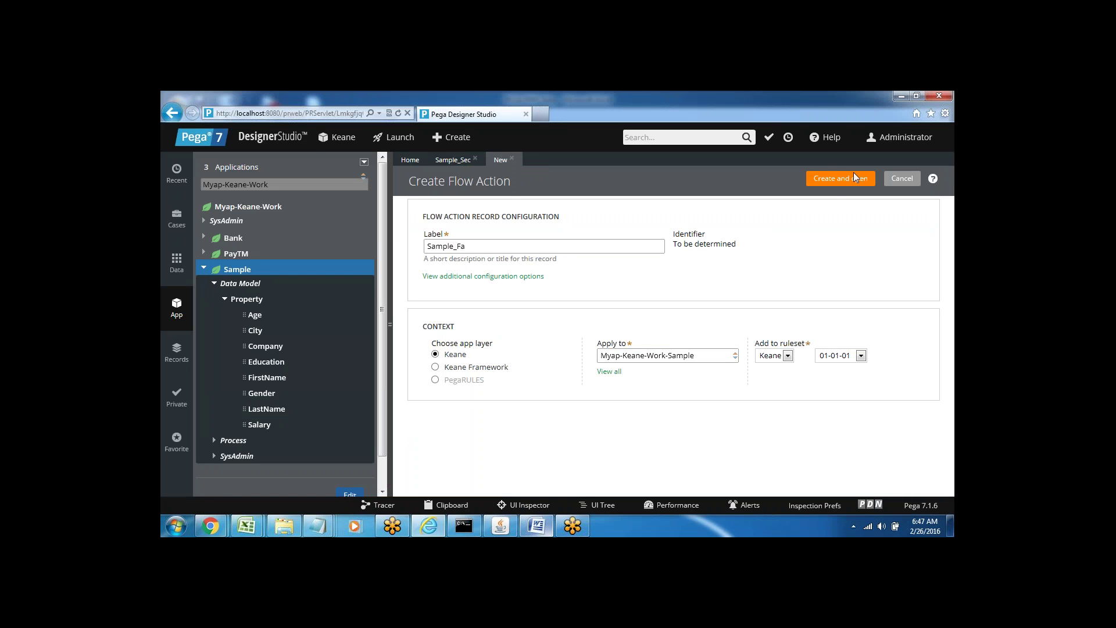
pyautogui.click(835, 181)
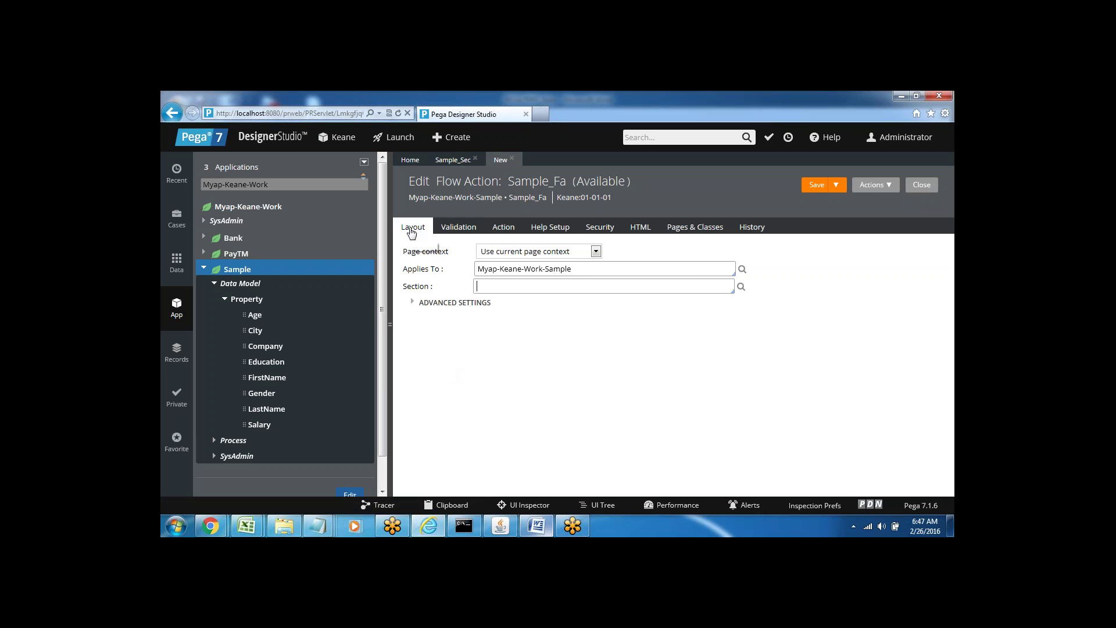
# Look through the validation, action and help setup settings of the Sample_Fa flow action
pyautogui.click(458, 230)
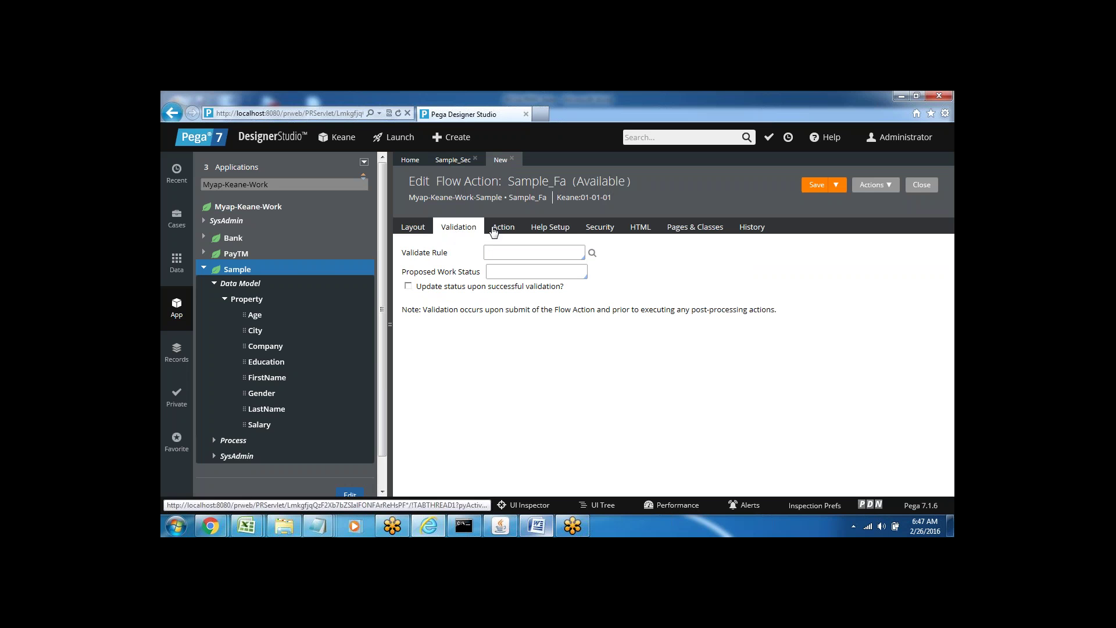
pyautogui.click(503, 232)
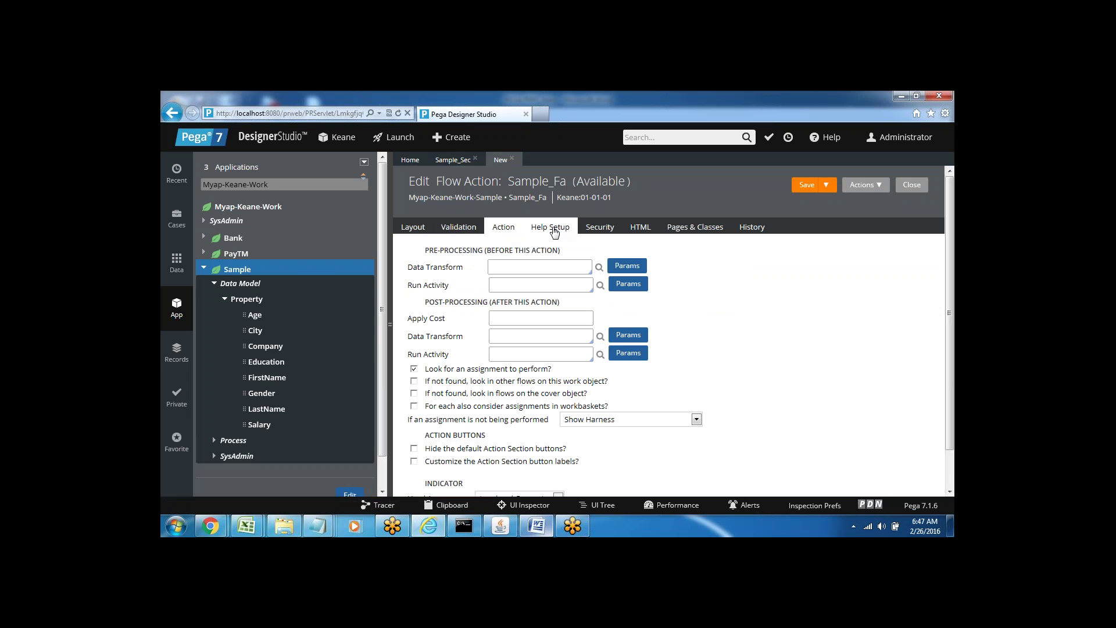
pyautogui.click(551, 231)
pyautogui.click(592, 234)
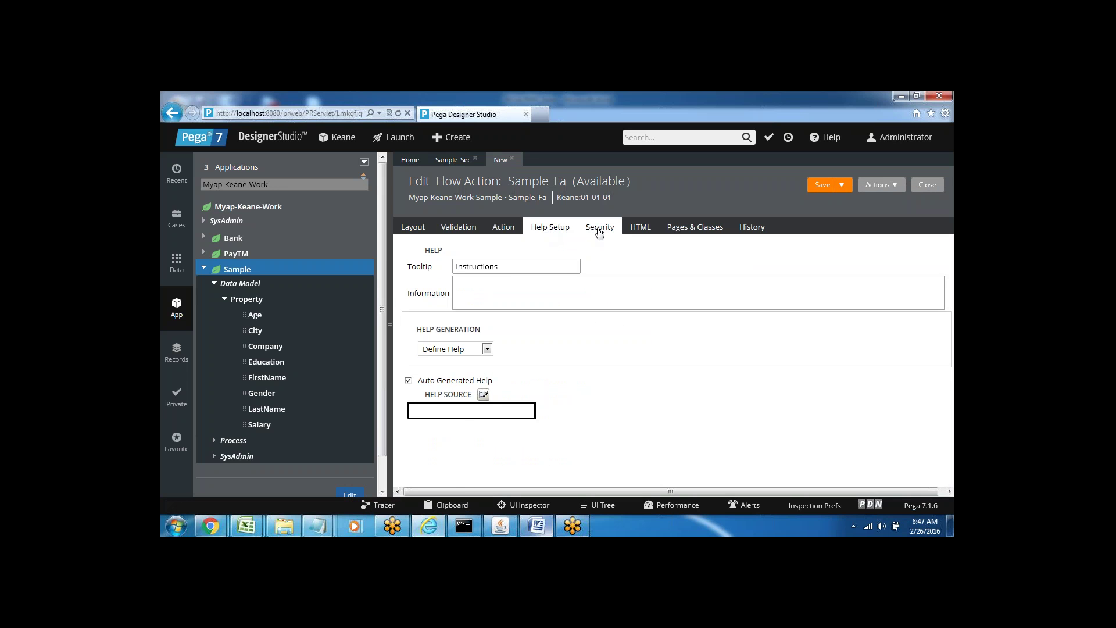
pyautogui.click(547, 232)
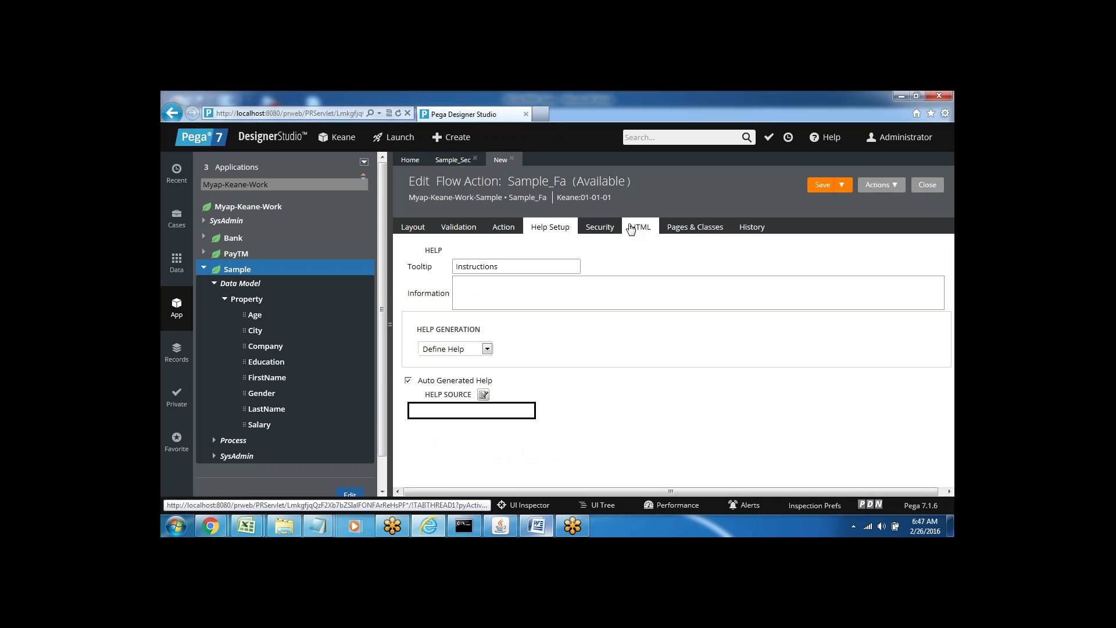
pyautogui.click(497, 228)
pyautogui.click(461, 228)
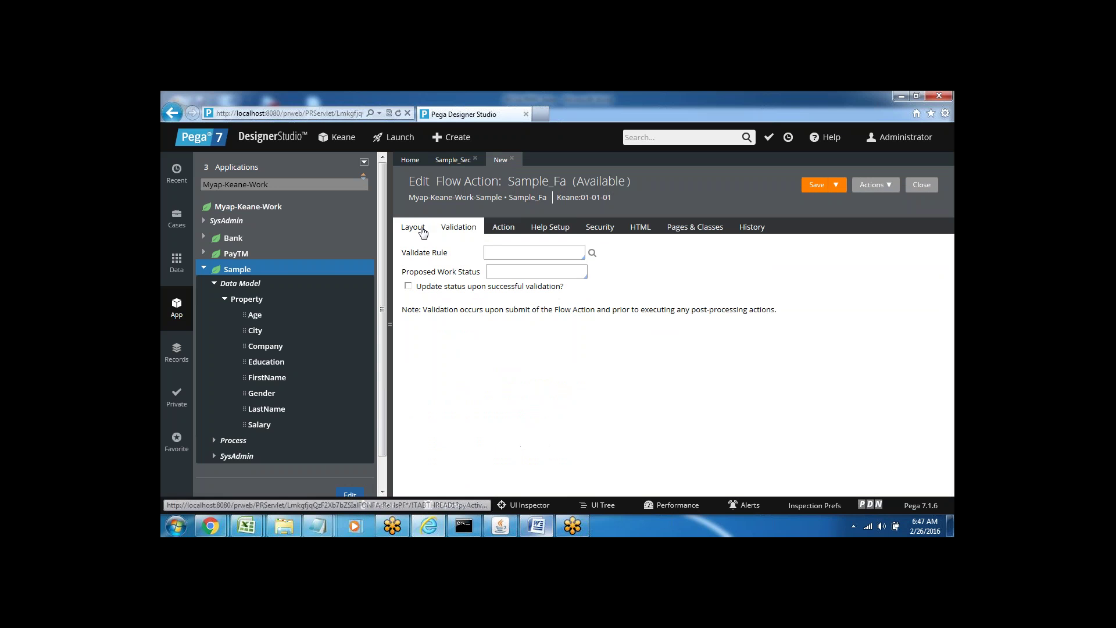
# Set the Sample_Fa flow action's section to Sample_Sec and check the choice against the open section rule
pyautogui.click(413, 228)
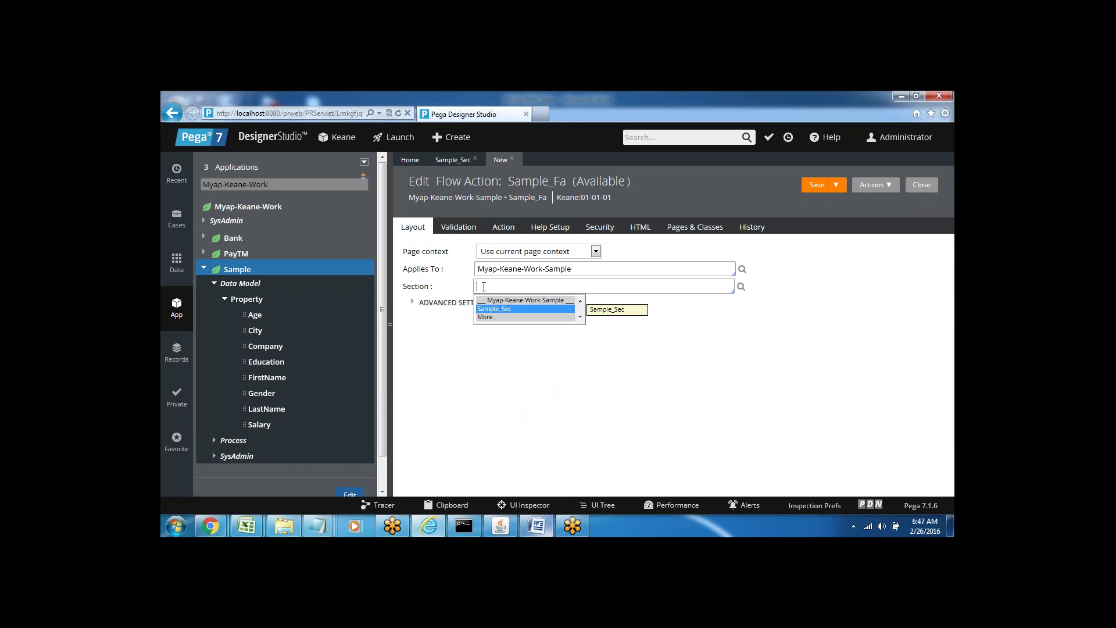
pyautogui.press('Return')
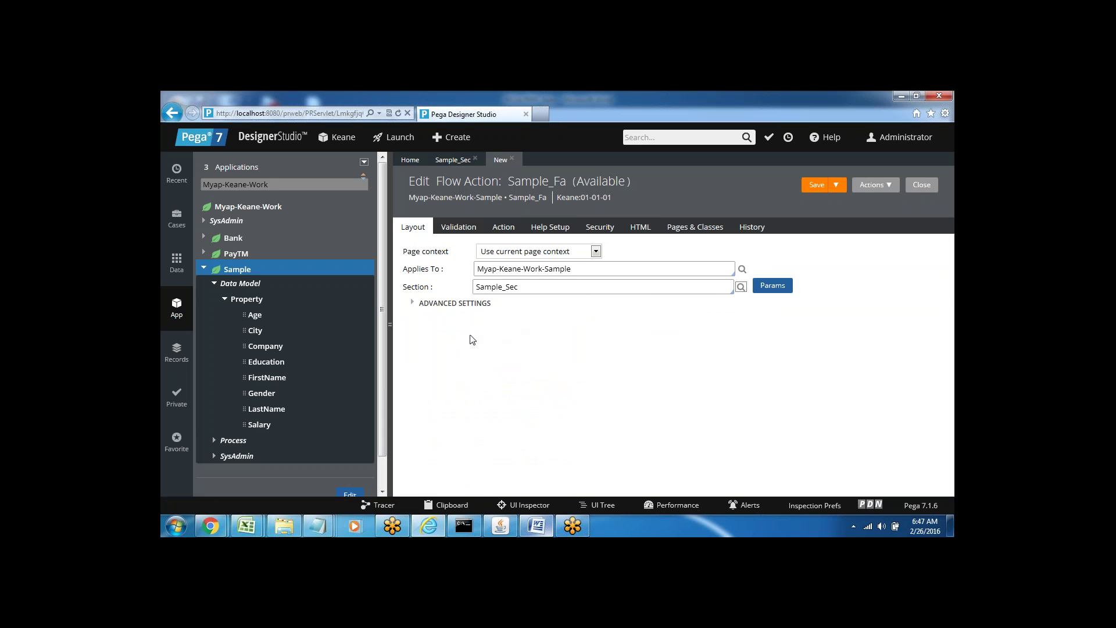
pyautogui.click(453, 160)
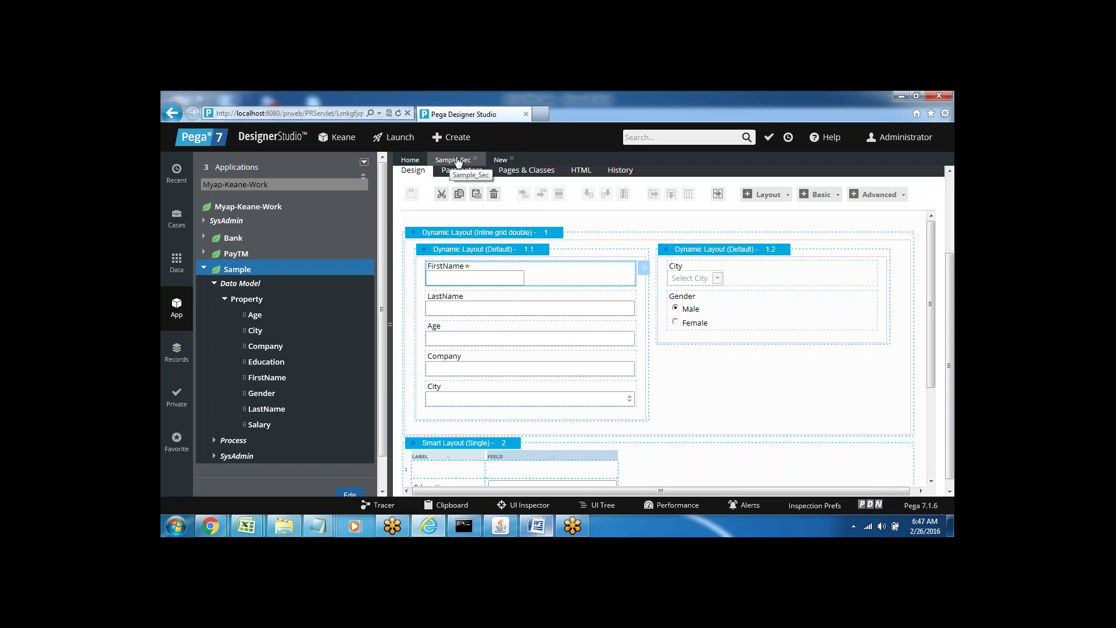
pyautogui.click(503, 160)
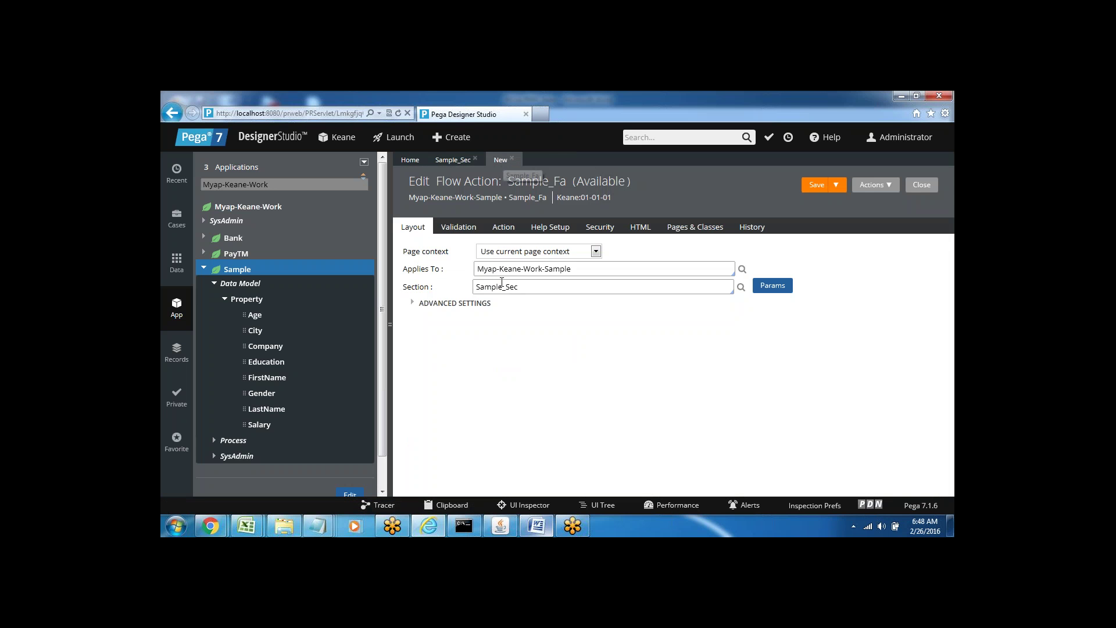
pyautogui.moveTo(476, 287); pyautogui.dragTo(518, 287)
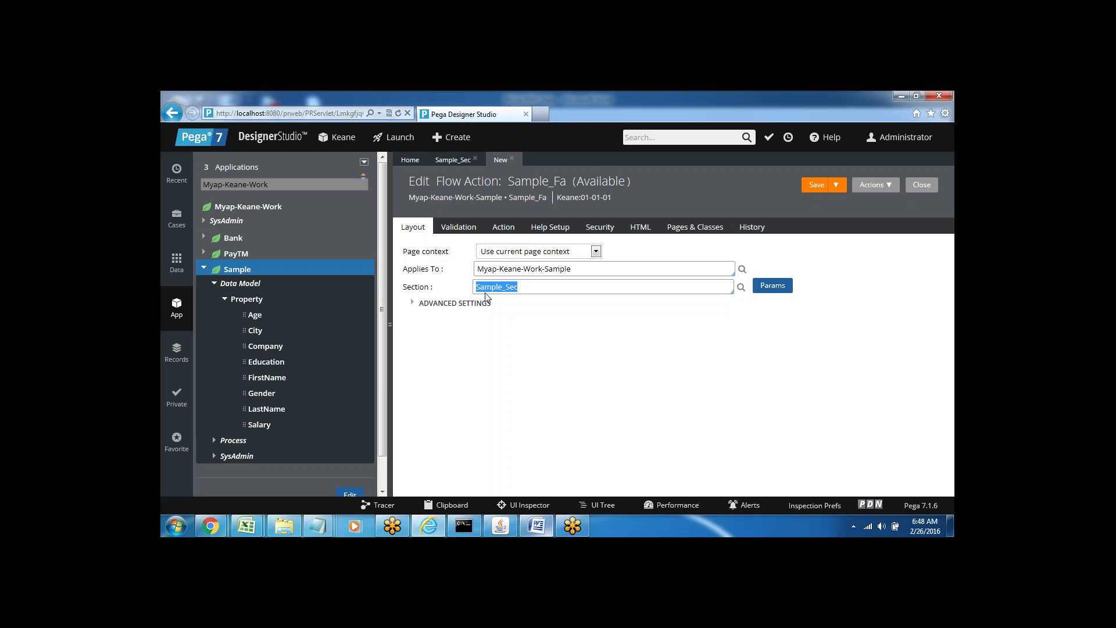
pyautogui.click(514, 324)
# Examine Sample_Fa's validate rule and pre- and post-processing options, and return to its layout settings
pyautogui.click(458, 230)
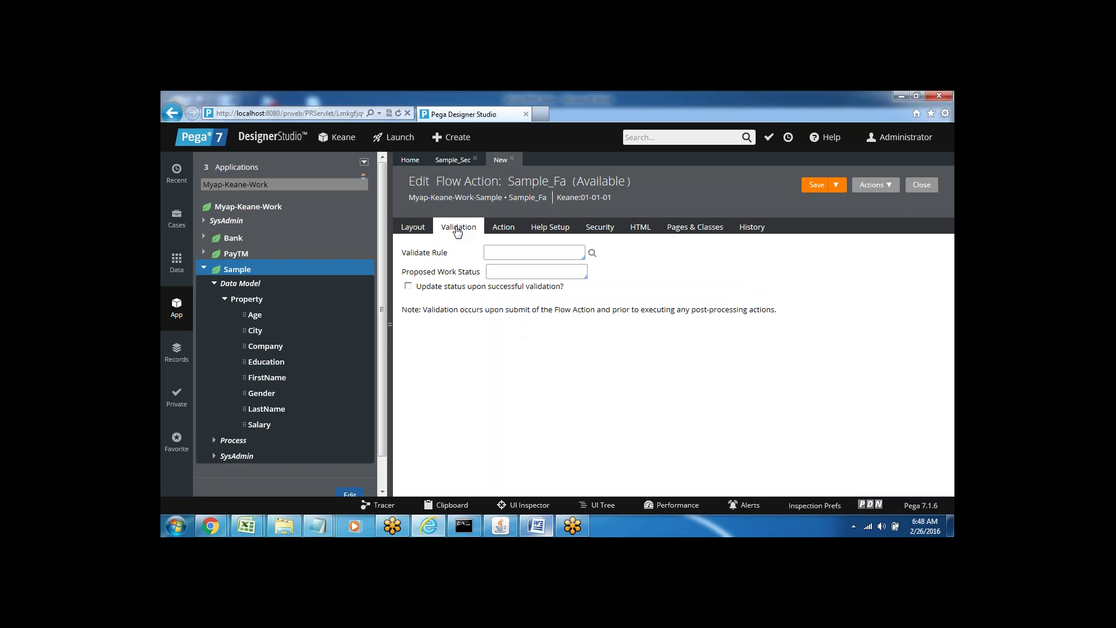
pyautogui.click(495, 254)
pyautogui.click(503, 232)
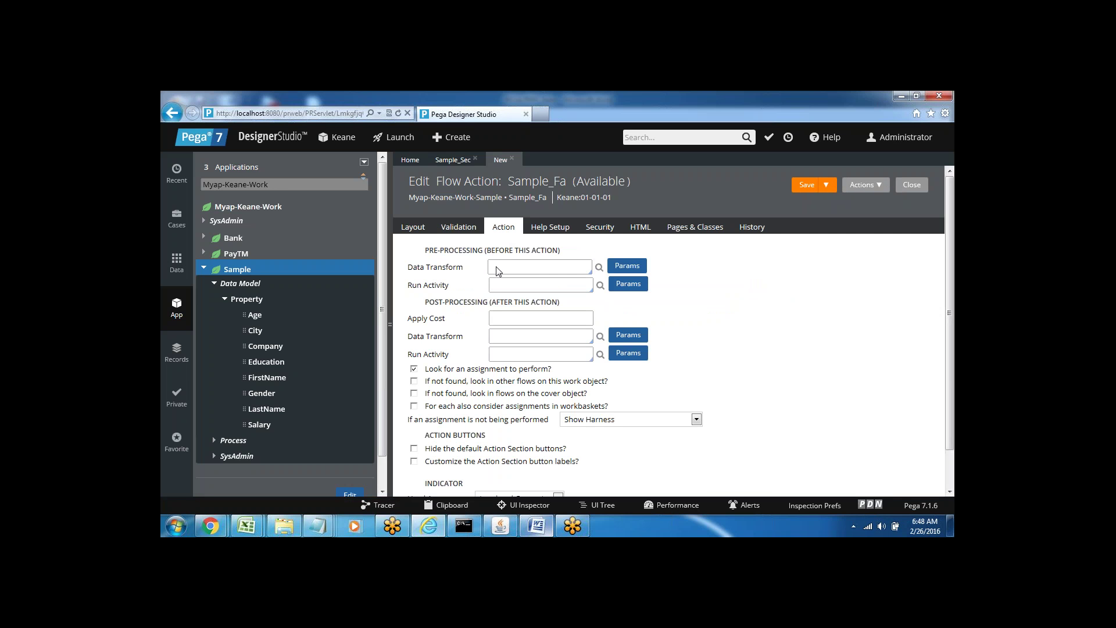
pyautogui.click(461, 230)
pyautogui.click(412, 229)
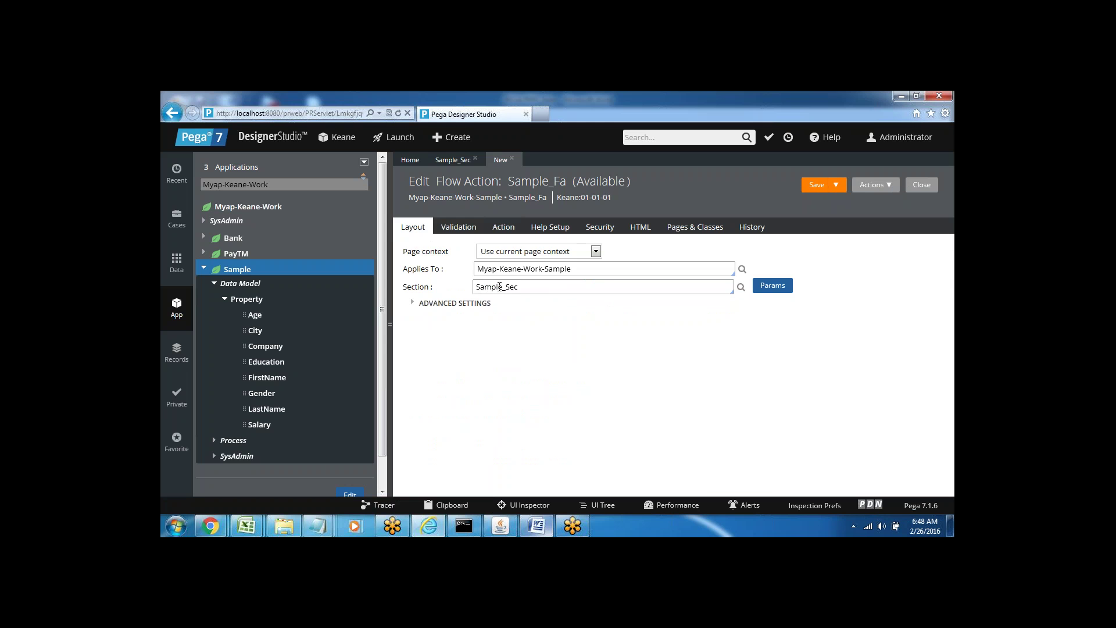
# Review the Sample_Fa flow action's validation settings and its pre- and post-processing options, and return to its layout settings
pyautogui.click(461, 230)
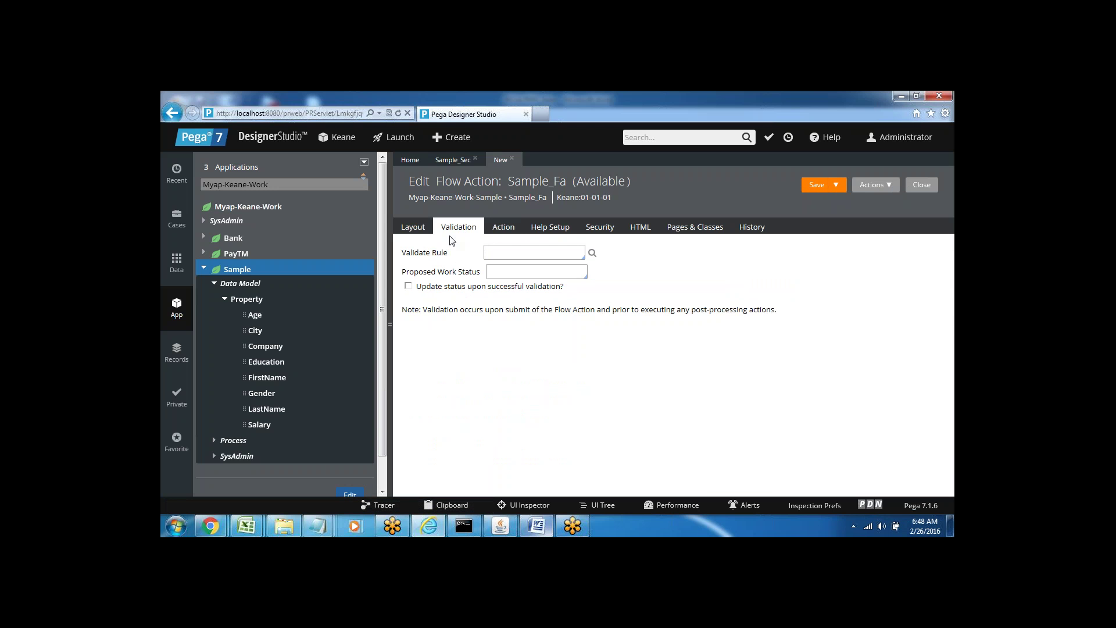
pyautogui.click(504, 230)
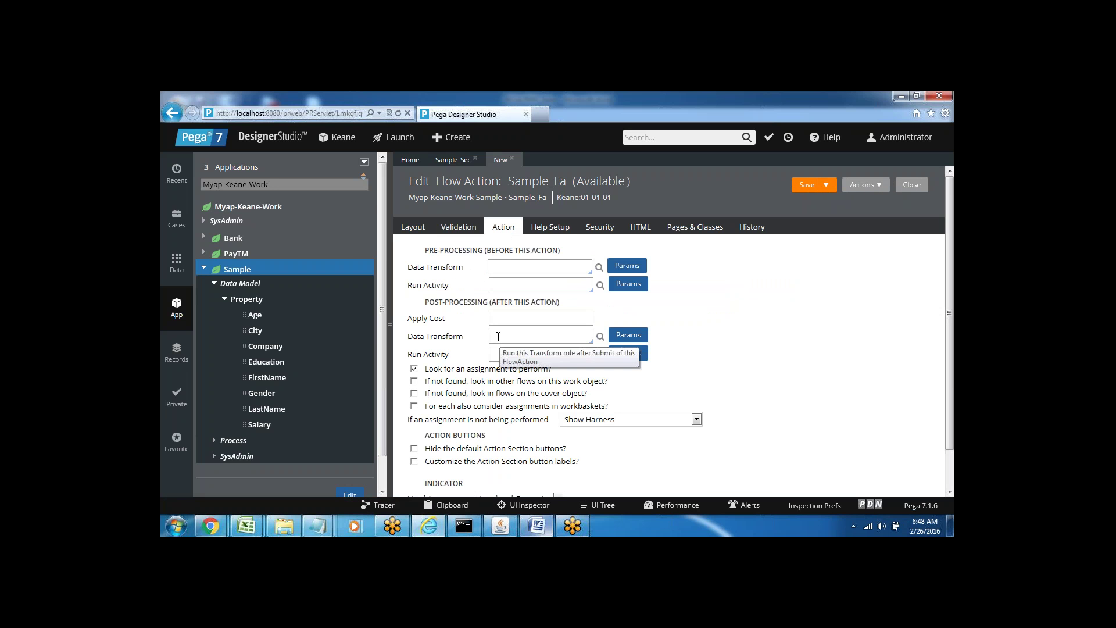
pyautogui.click(459, 228)
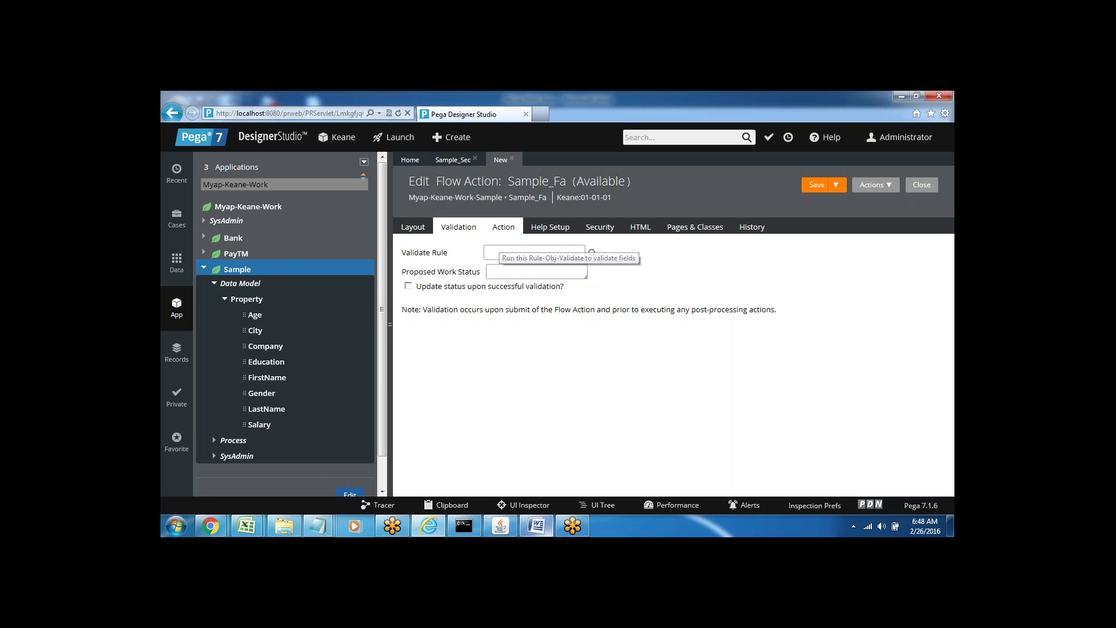
pyautogui.click(504, 228)
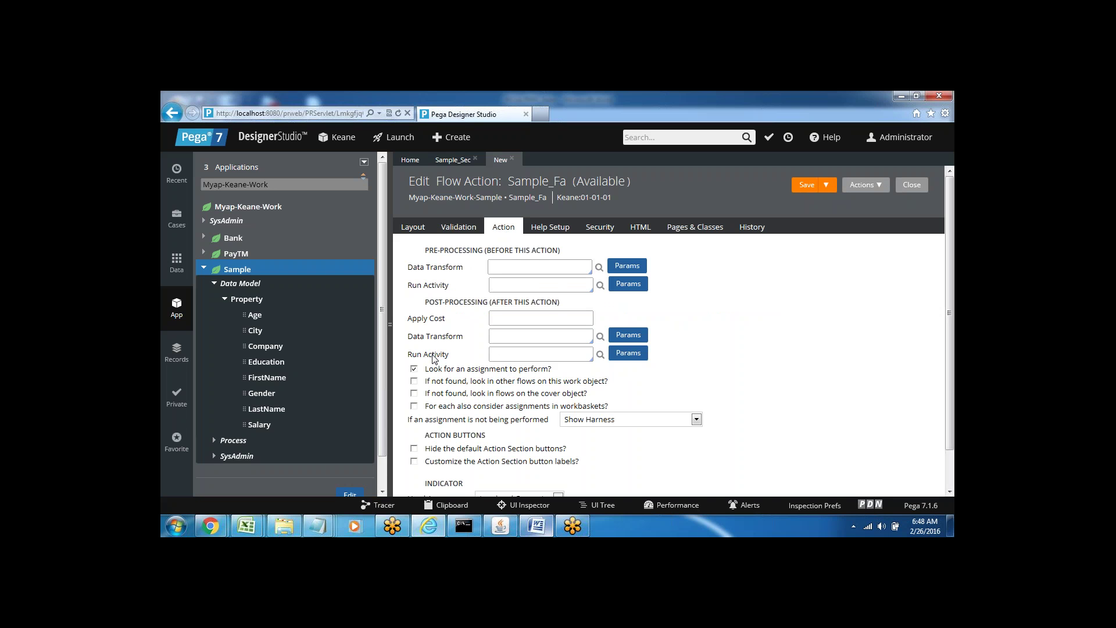
pyautogui.click(503, 356)
pyautogui.click(410, 234)
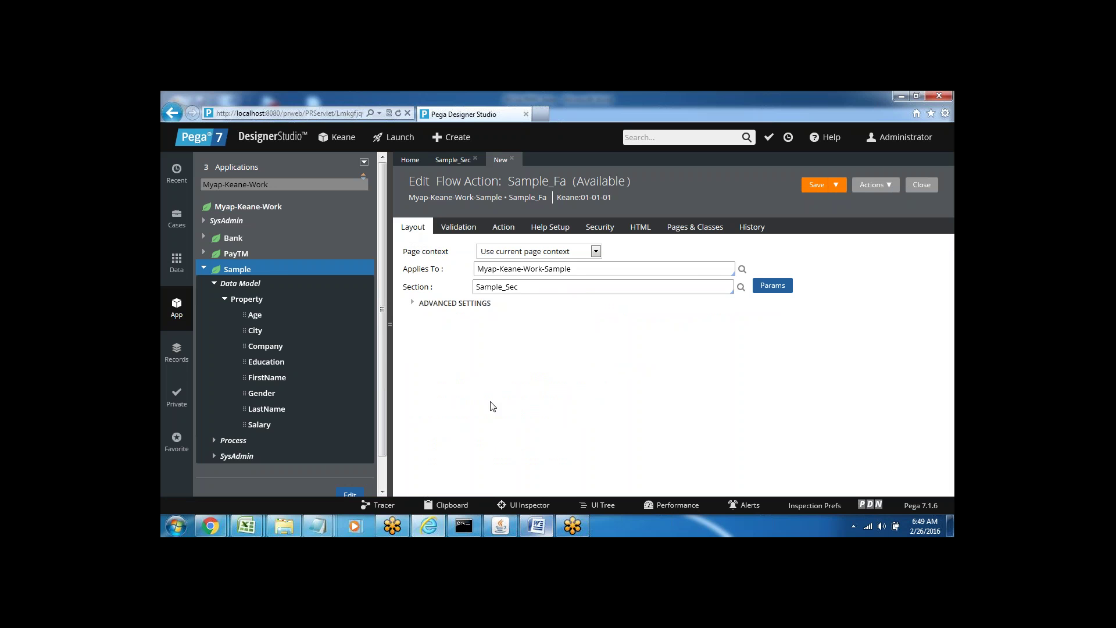
# Compare the Sample_Sec section with the flow action's settings and save the Sample_Fa flow action
pyautogui.click(451, 162)
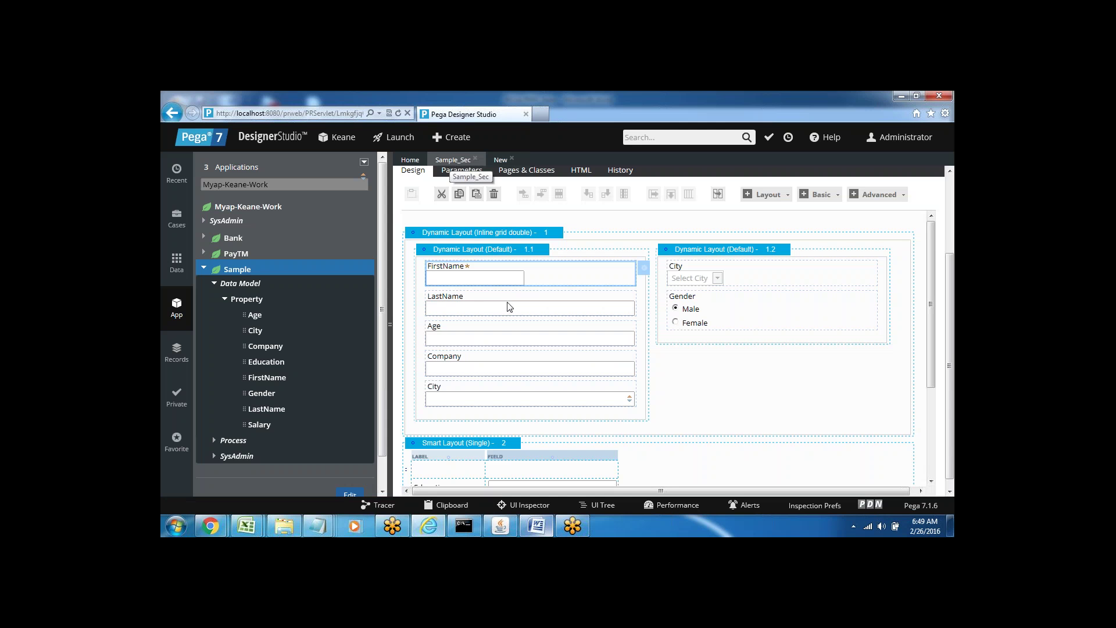
pyautogui.click(500, 160)
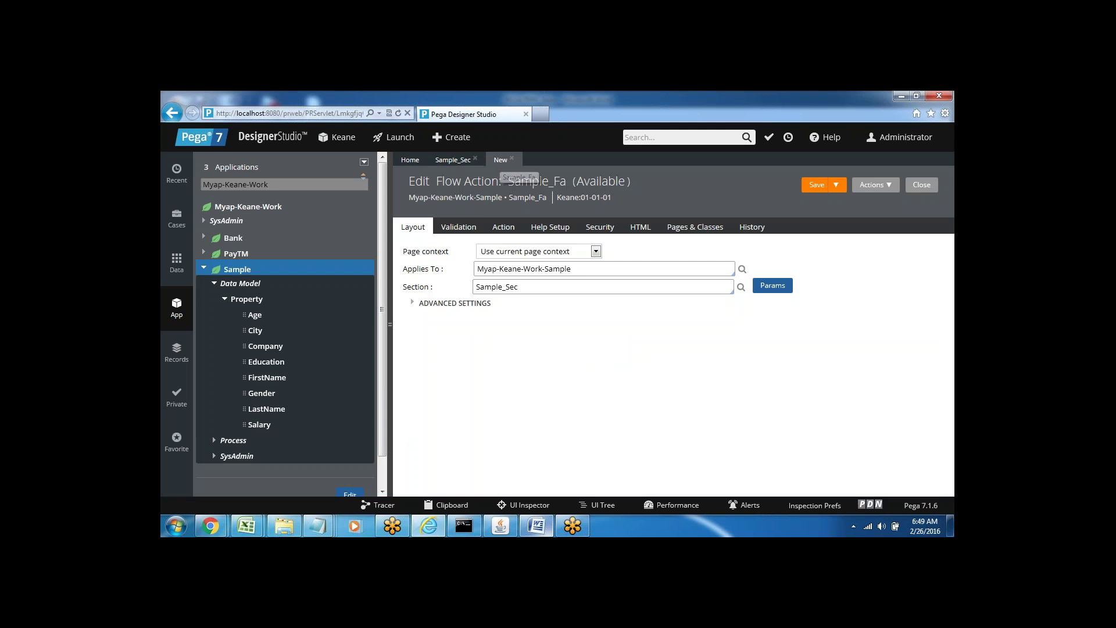
pyautogui.click(459, 231)
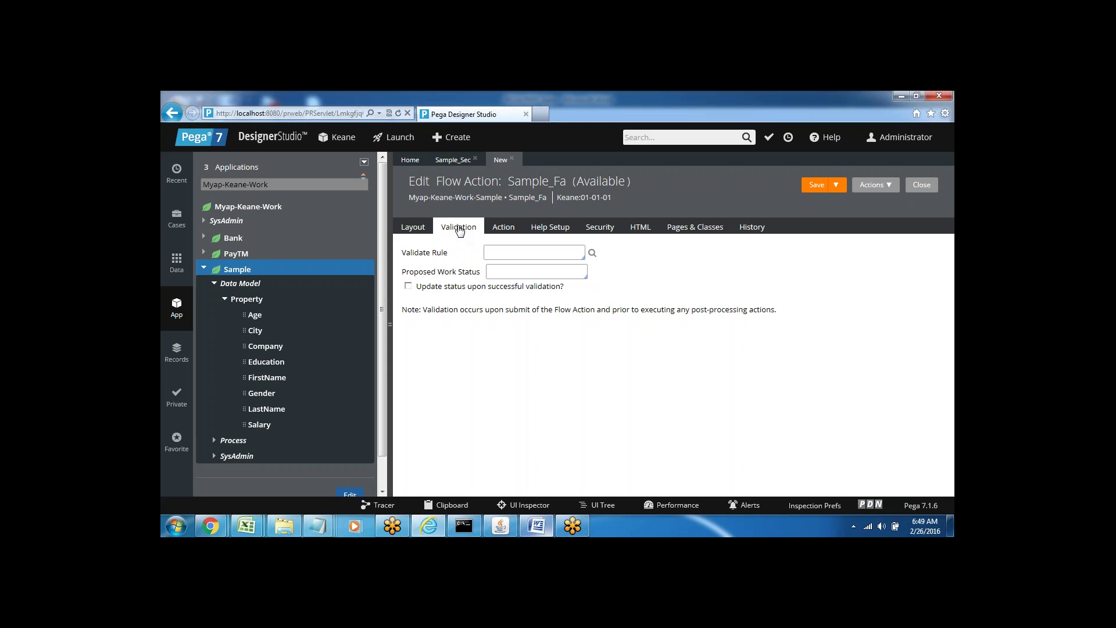
pyautogui.click(412, 230)
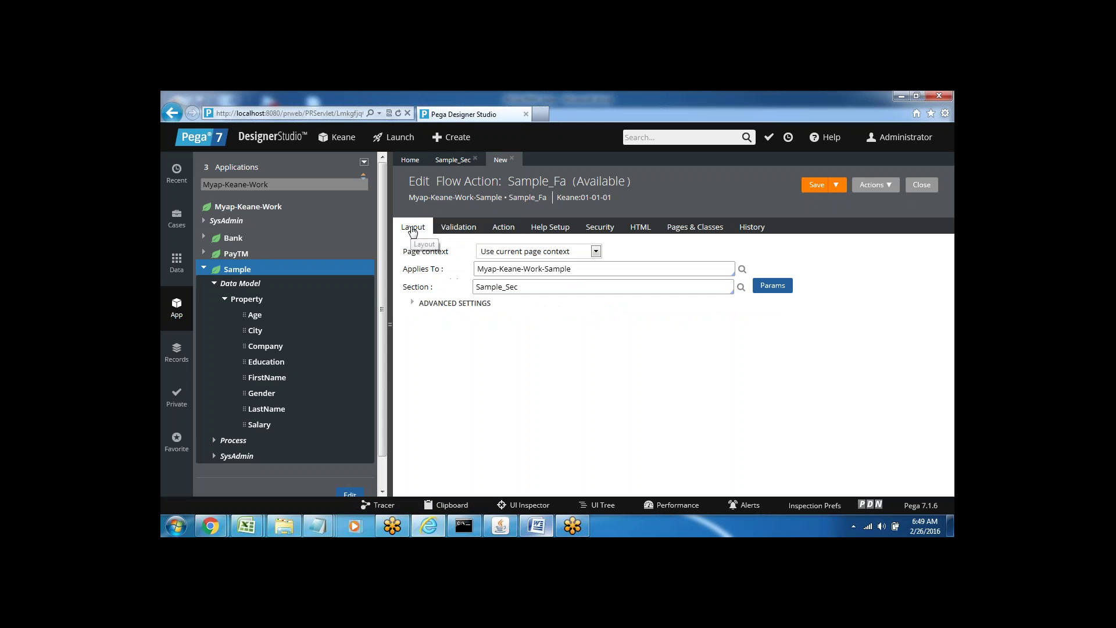
pyautogui.click(814, 187)
pyautogui.click(814, 186)
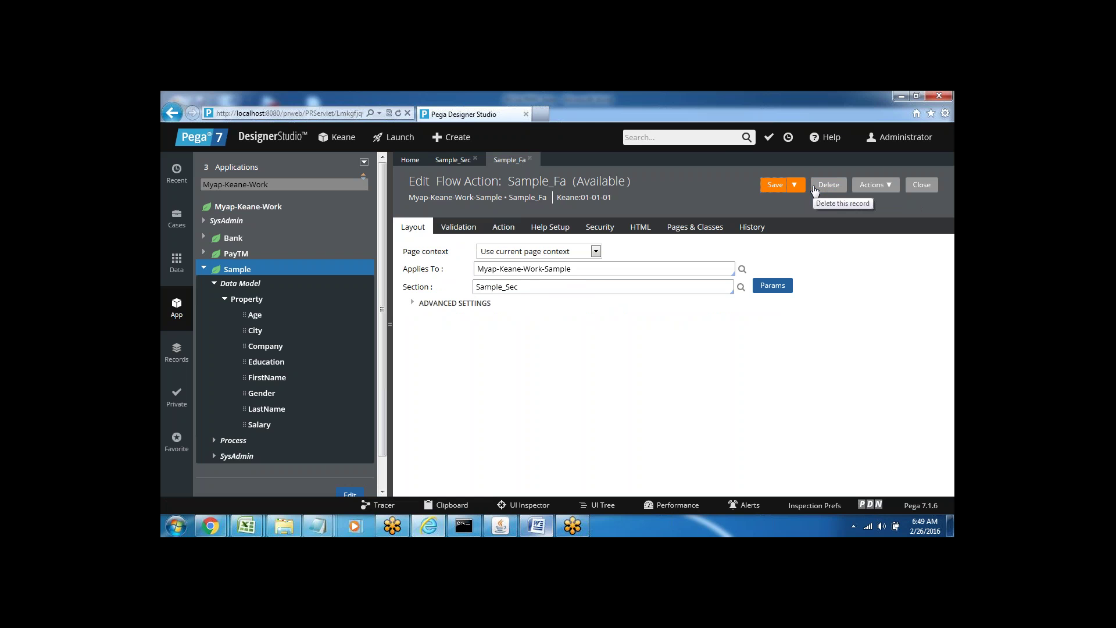
# Switch to the Word notes and extend the last "Section –Flowaction" line with "-- Flows"
pyautogui.click(536, 526)
pyautogui.click(530, 405)
pyautogui.write('-')
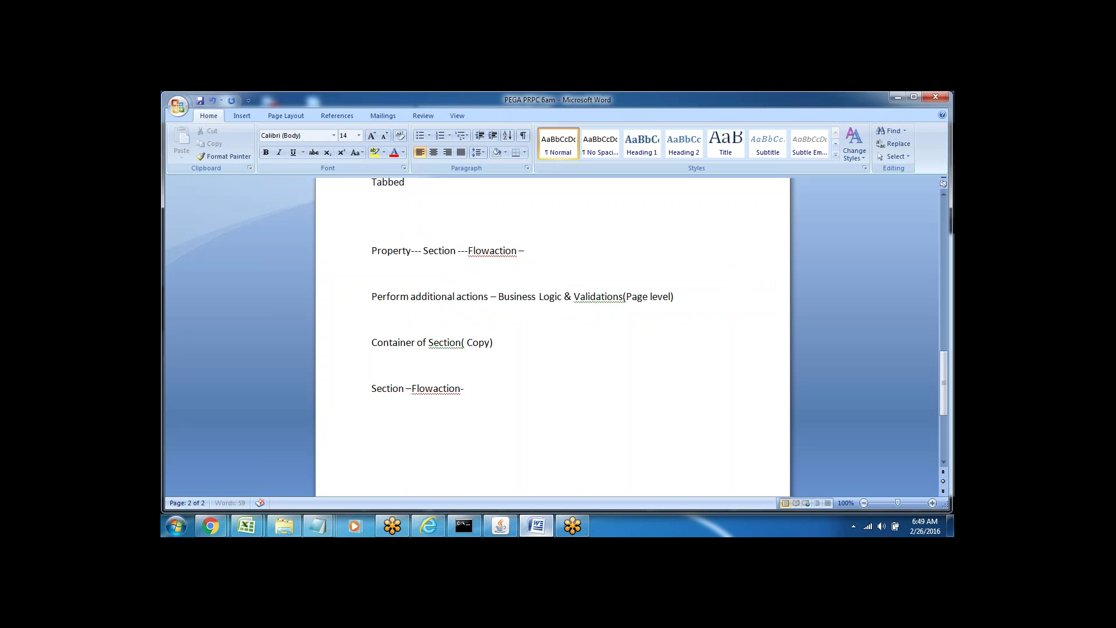
pyautogui.write('- Flows')
pyautogui.doubleClick(476, 388)
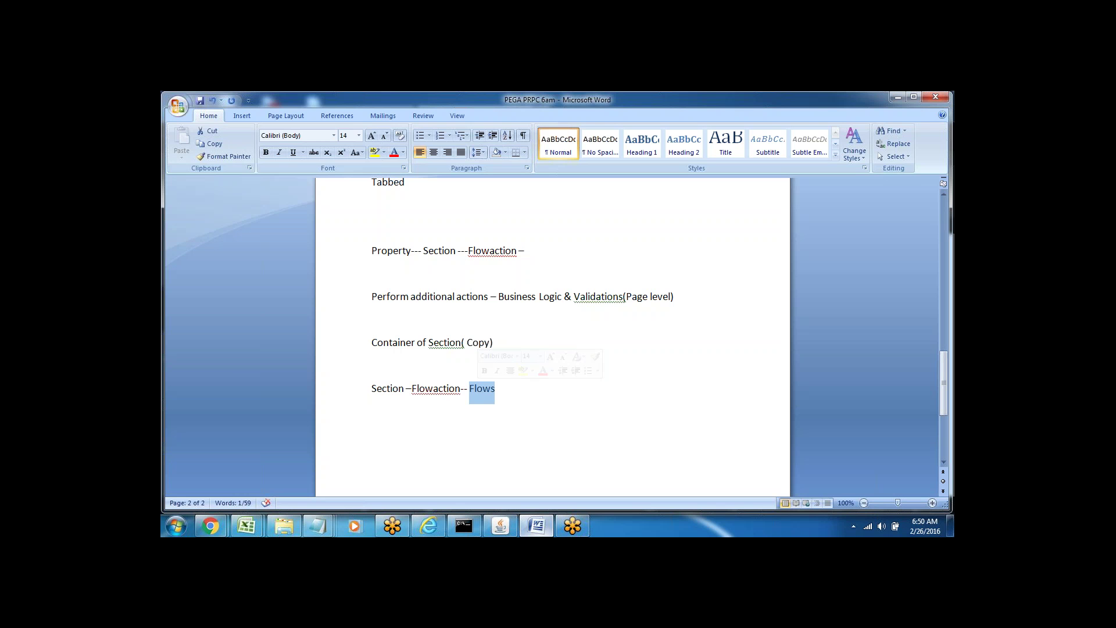
pyautogui.click(510, 389)
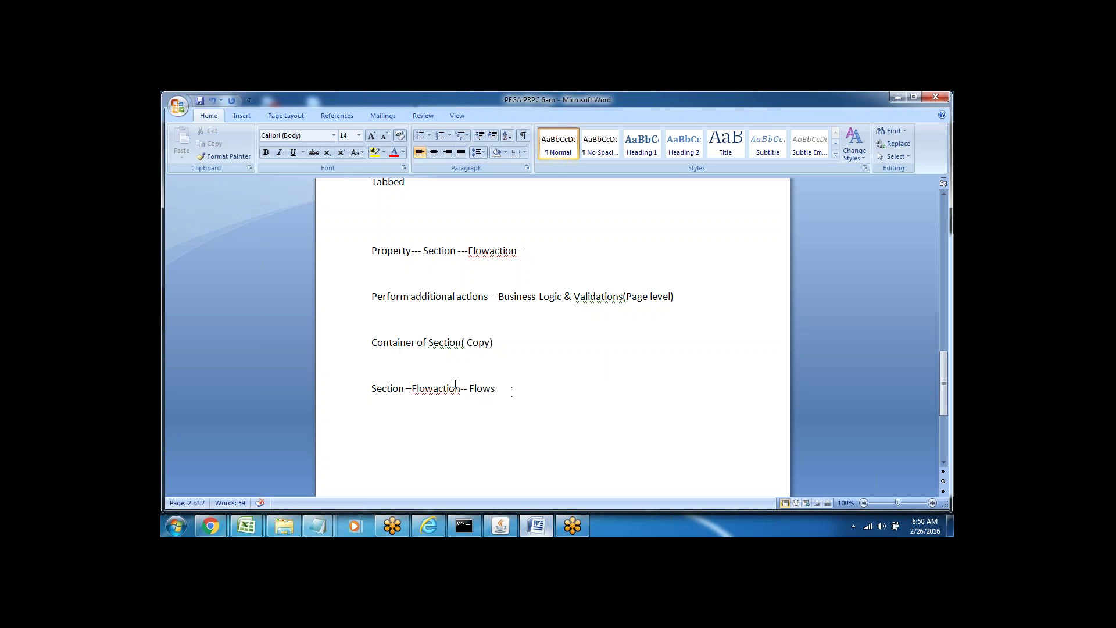
# Add a new line reading "Shapes--" below the "Section –Flowaction-- Flows" line
pyautogui.doubleClick(422, 386)
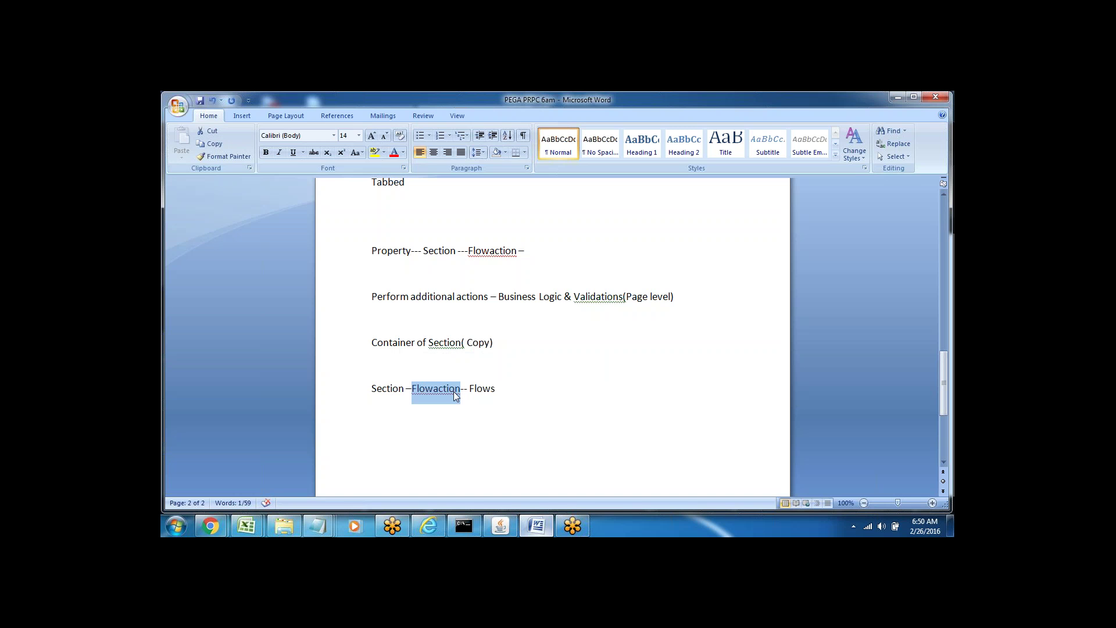
pyautogui.doubleClick(482, 387)
pyautogui.click(508, 390)
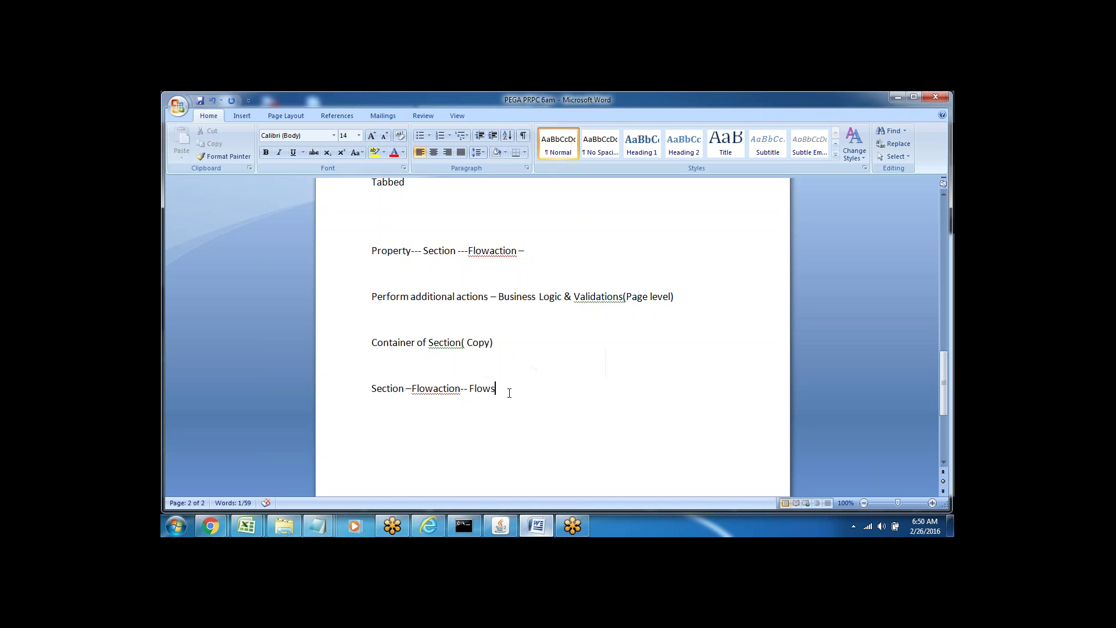
pyautogui.press('Return')
pyautogui.write('Shapes--')
pyautogui.doubleClick(427, 390)
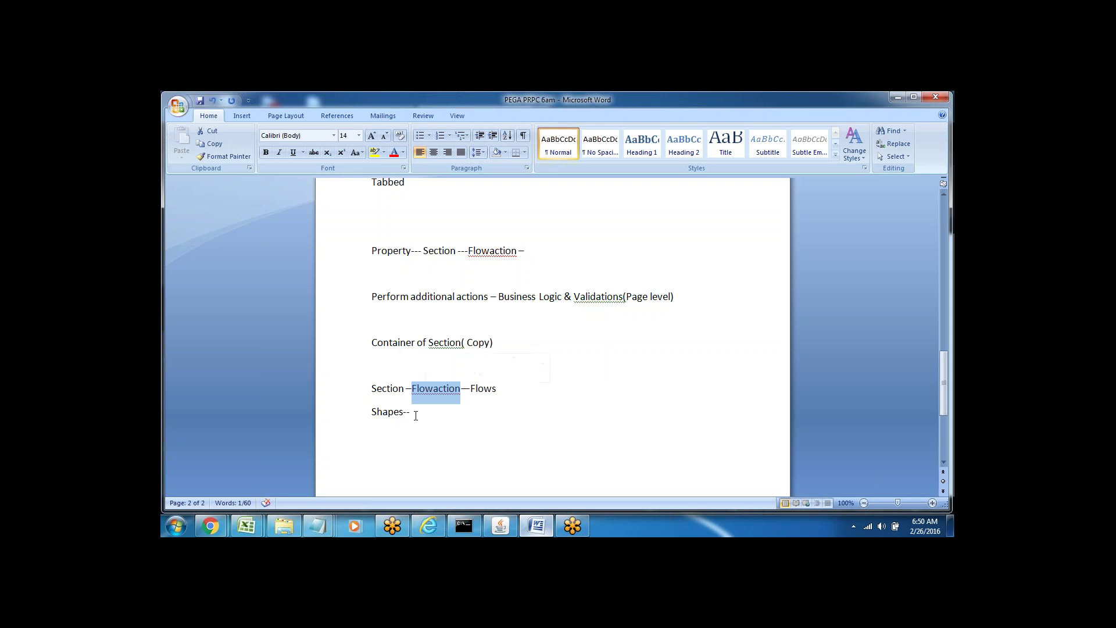
pyautogui.click(415, 414)
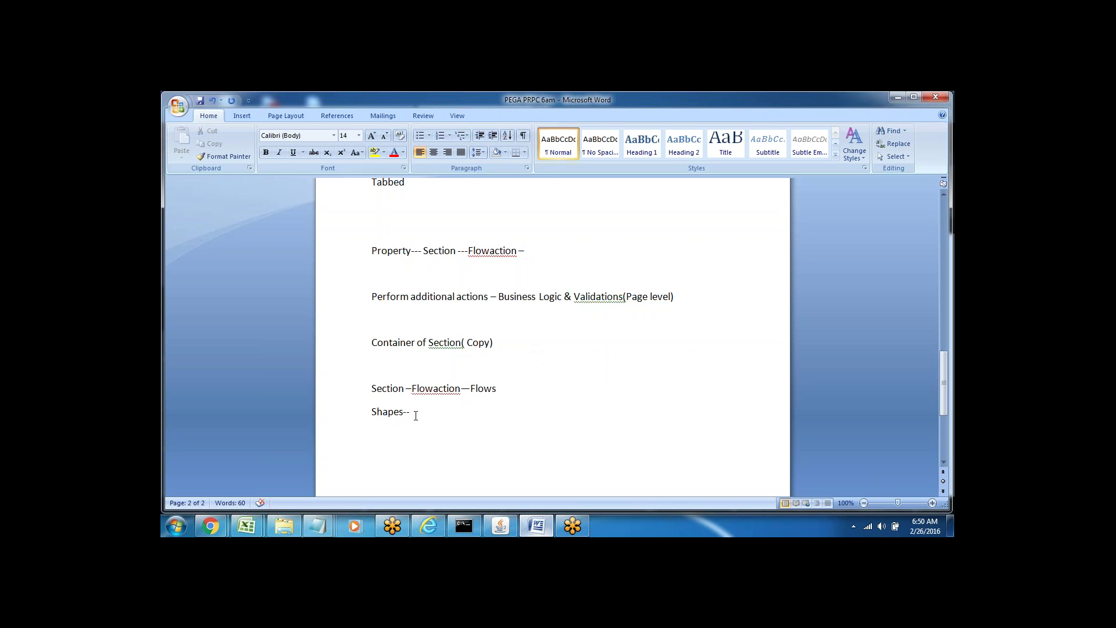
# Append "-- Case--" after Flows on the "Section –Flowaction" line
pyautogui.doubleClick(433, 388)
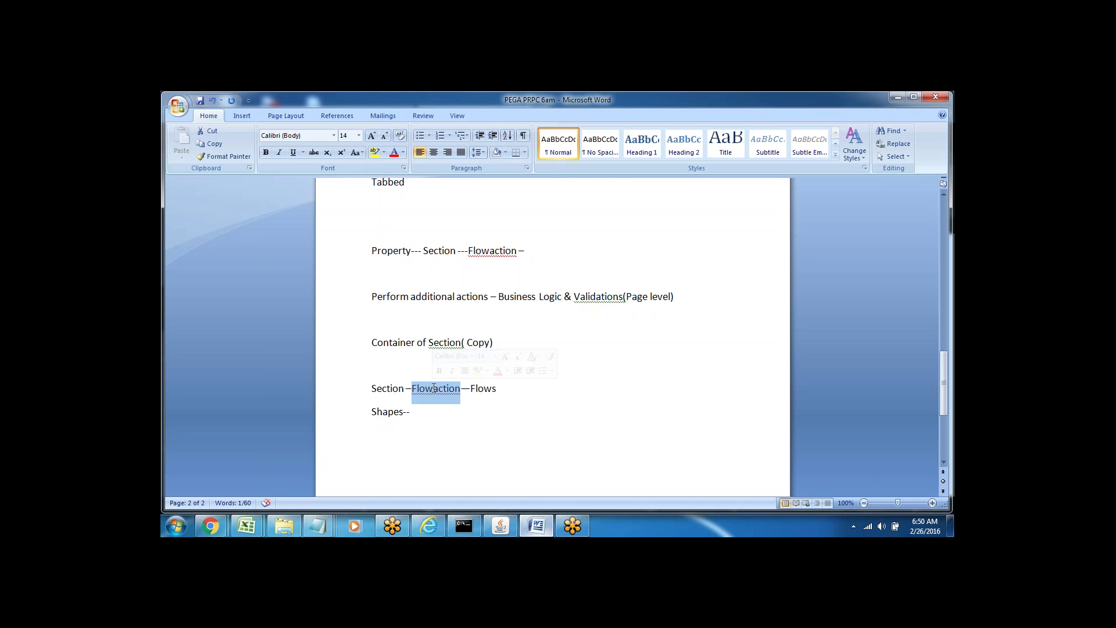
pyautogui.doubleClick(484, 388)
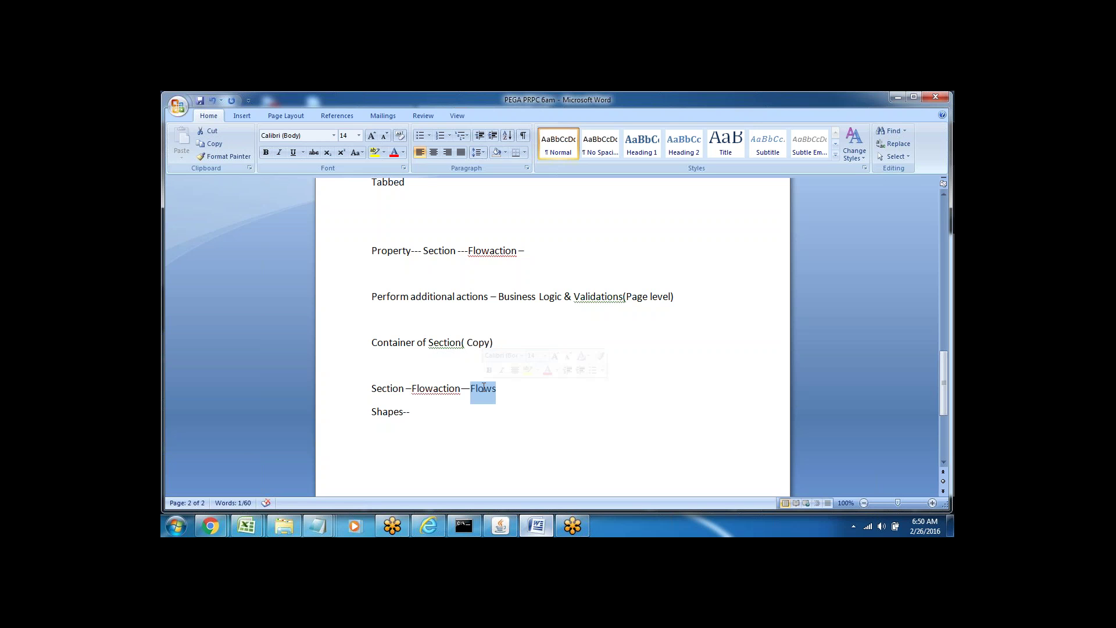
pyautogui.click(507, 387)
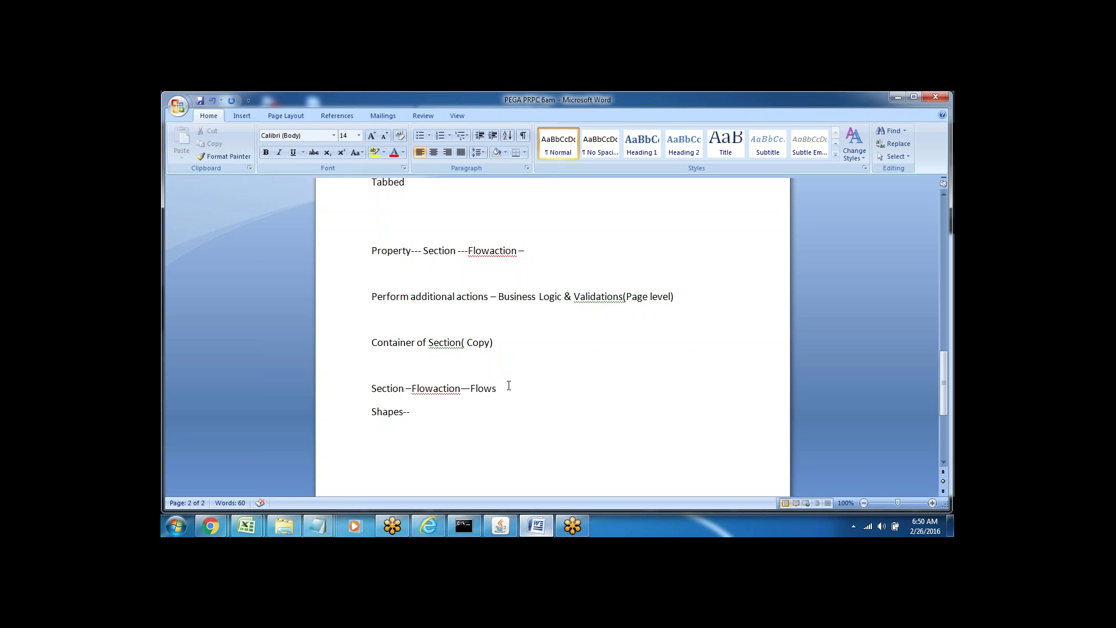
pyautogui.write('-- Case')
pyautogui.doubleClick(481, 388)
pyautogui.click(519, 388)
pyautogui.write('--')
pyautogui.doubleClick(514, 387)
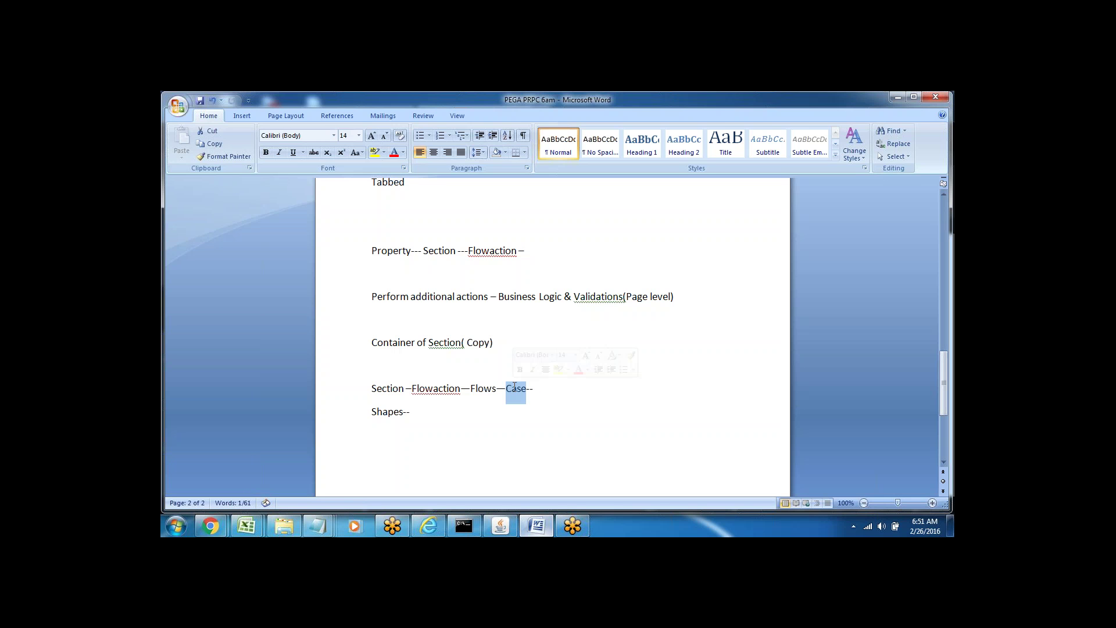
pyautogui.tripleClick(487, 388)
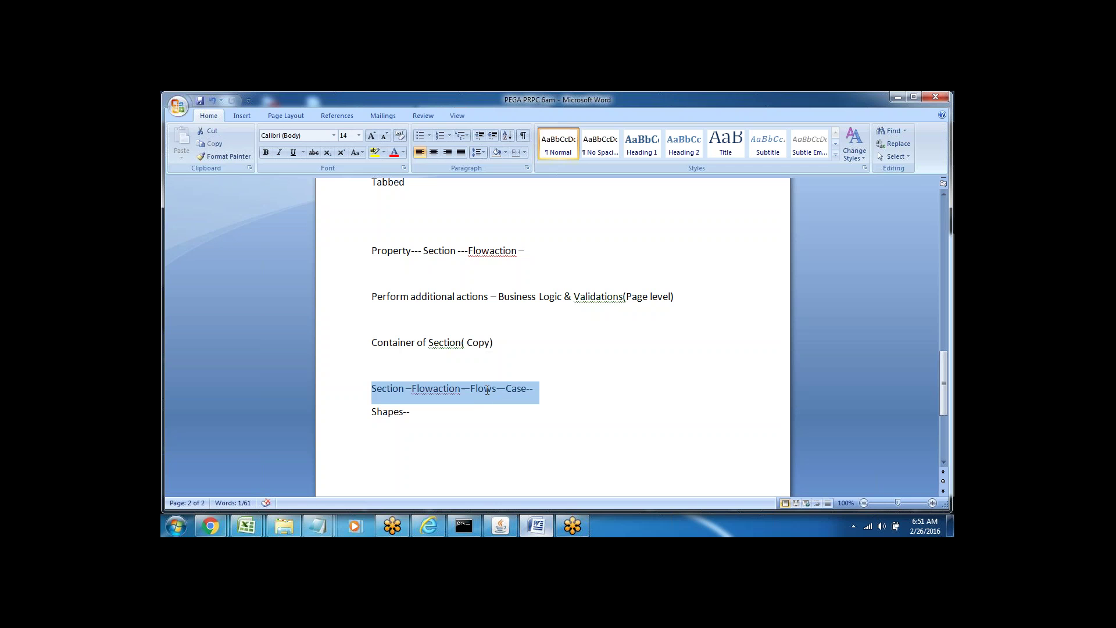
pyautogui.click(487, 390)
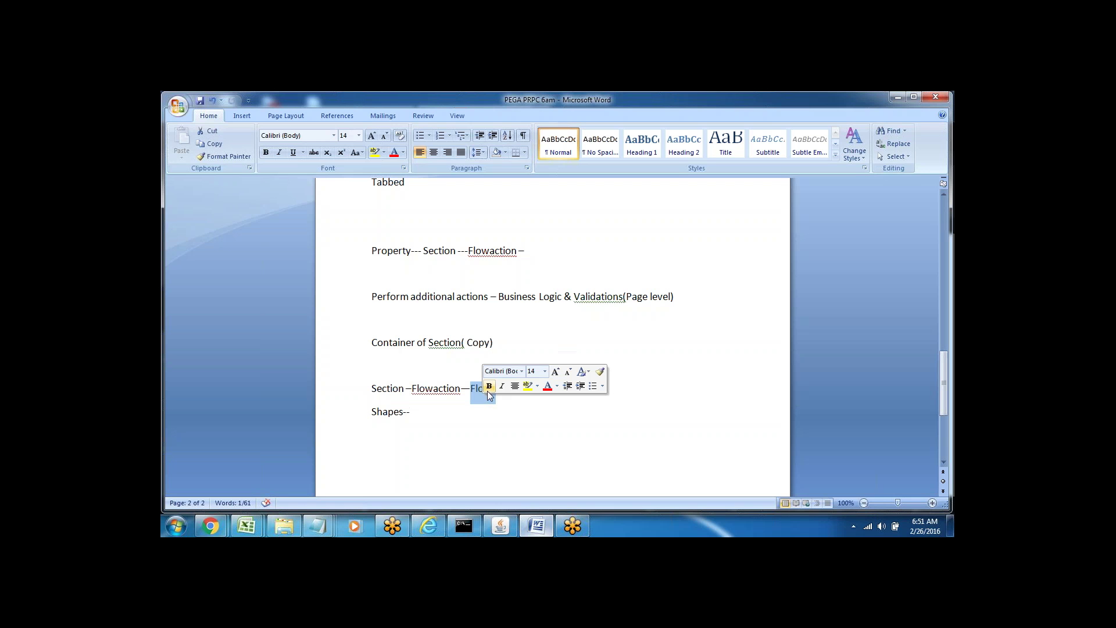
pyautogui.click(410, 411)
pyautogui.doubleClick(485, 388)
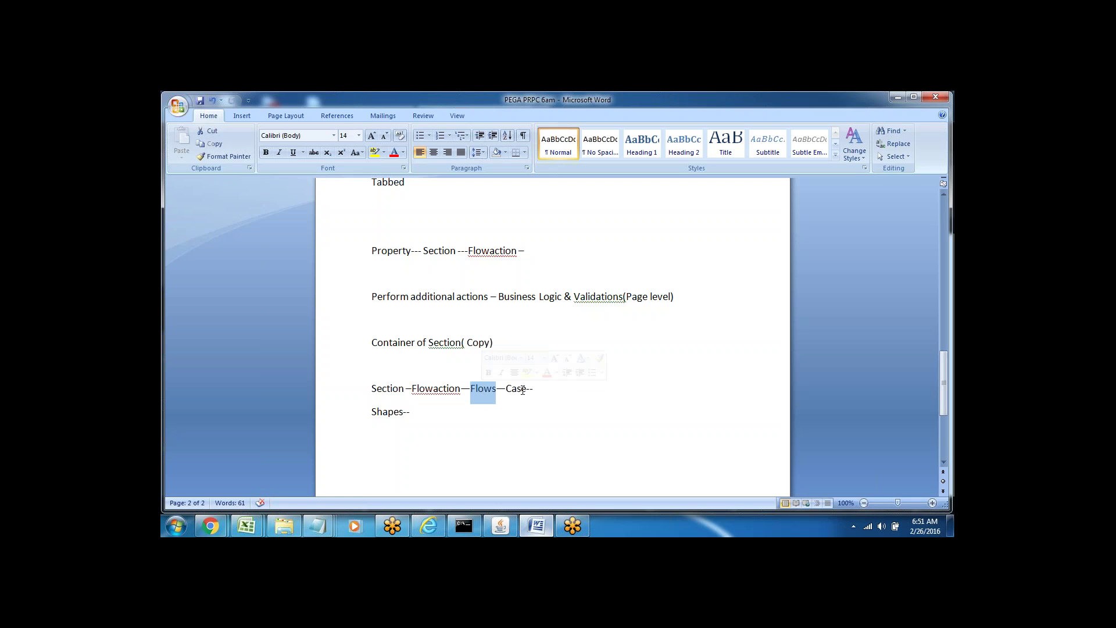
pyautogui.doubleClick(514, 388)
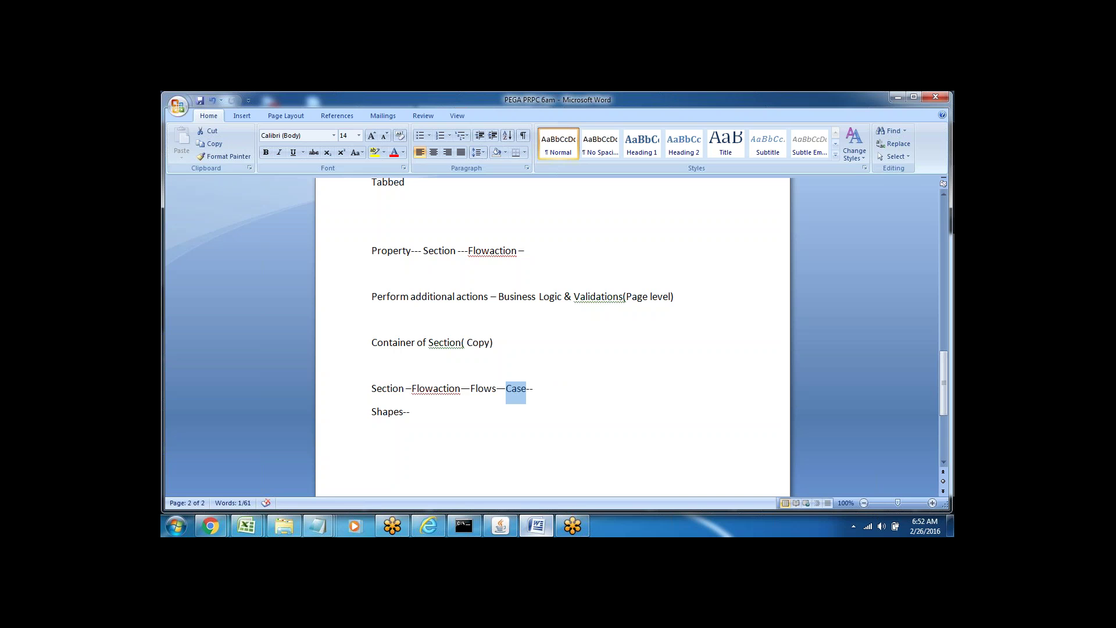
# Switch to Pega Designer Studio and collapse the Sample class in the application tree
pyautogui.click(429, 527)
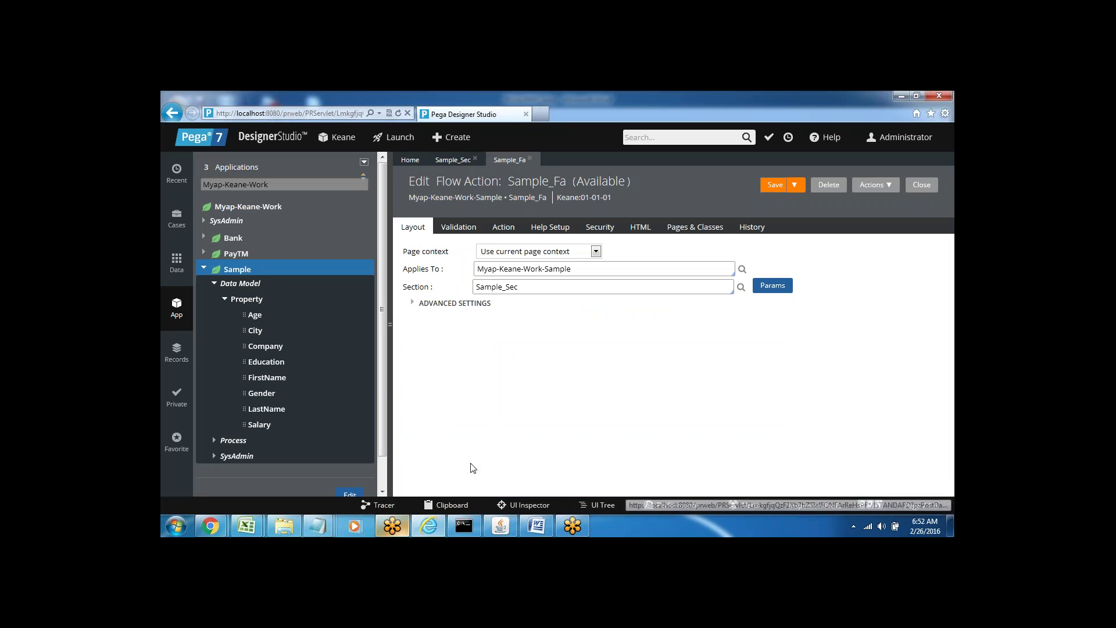
pyautogui.click(204, 268)
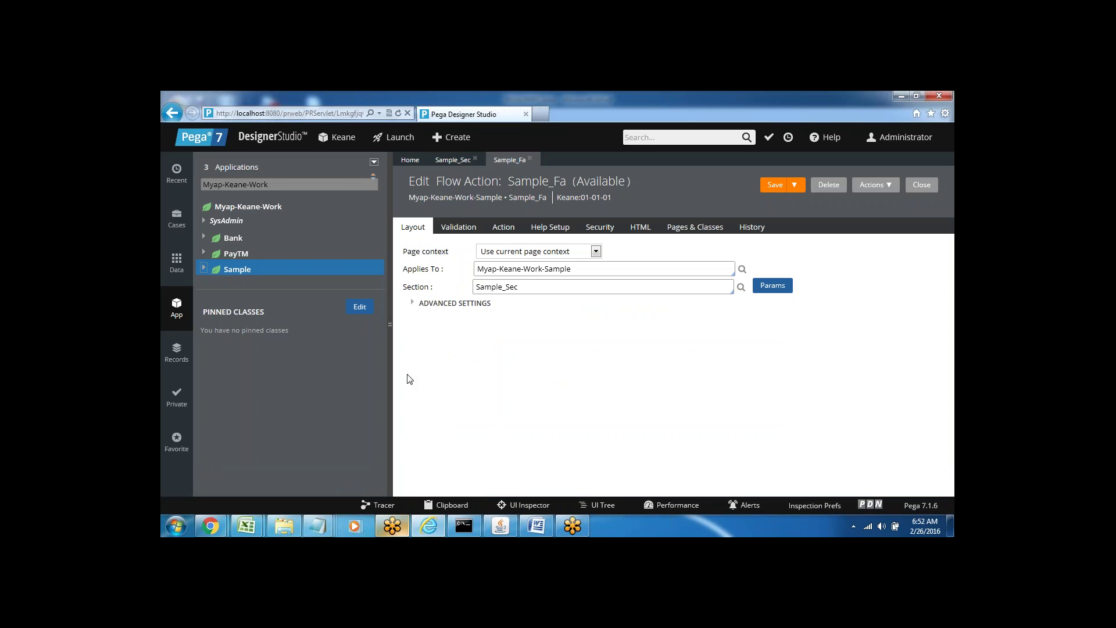
# Switch back to the Word notes and add several blank lines below the Shapes line
pyautogui.click(537, 526)
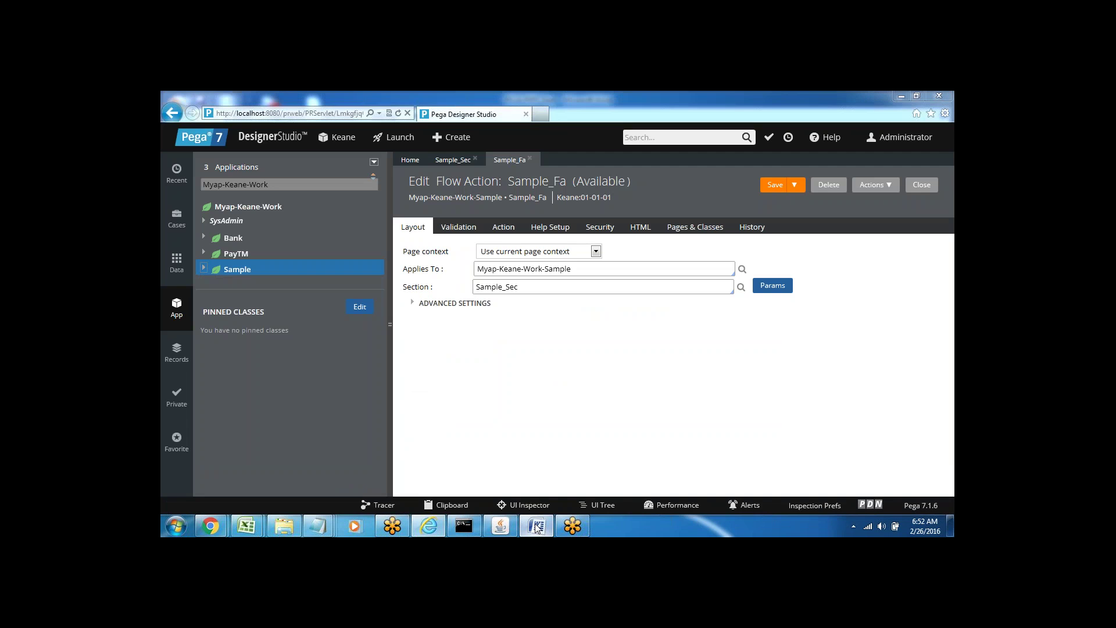
pyautogui.doubleClick(423, 413)
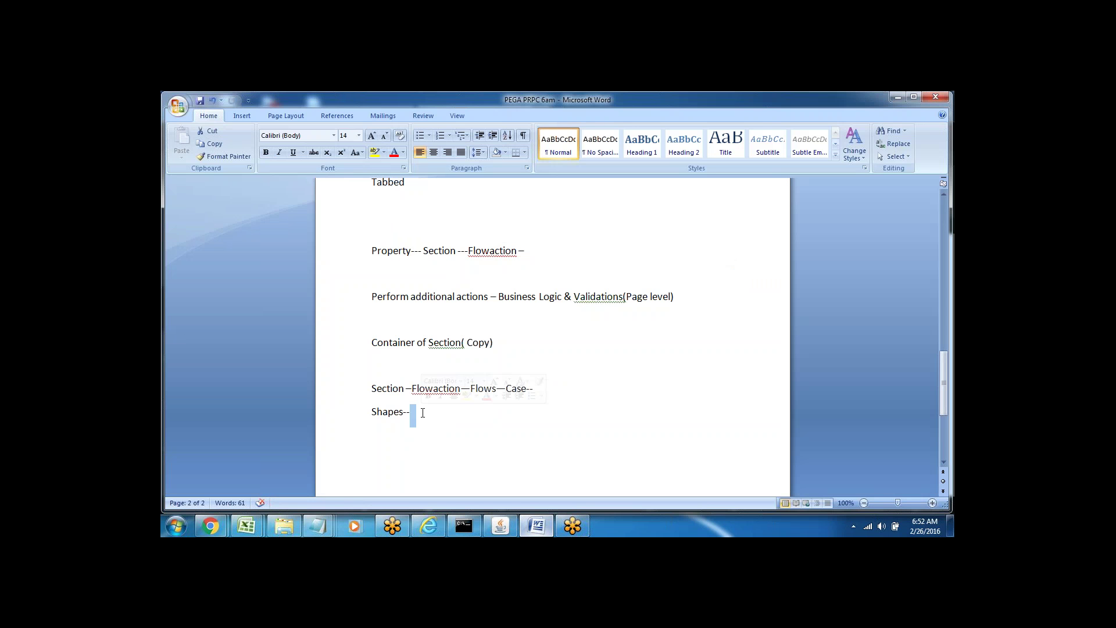
pyautogui.press('Return')
pyautogui.press('Return')
pyautogui.click(536, 526)
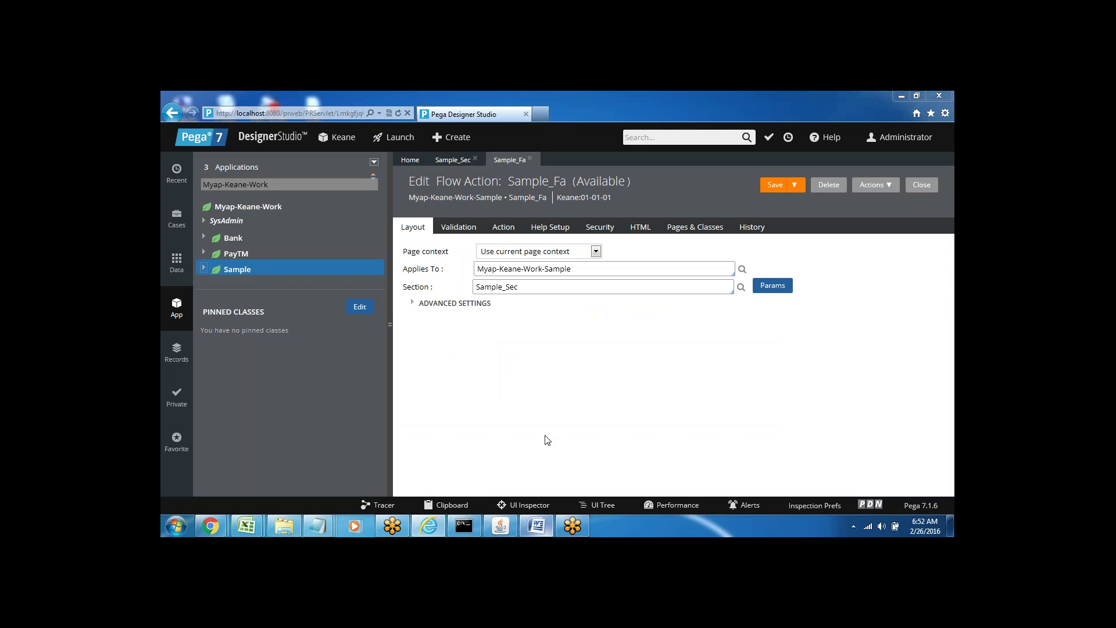
pyautogui.click(538, 526)
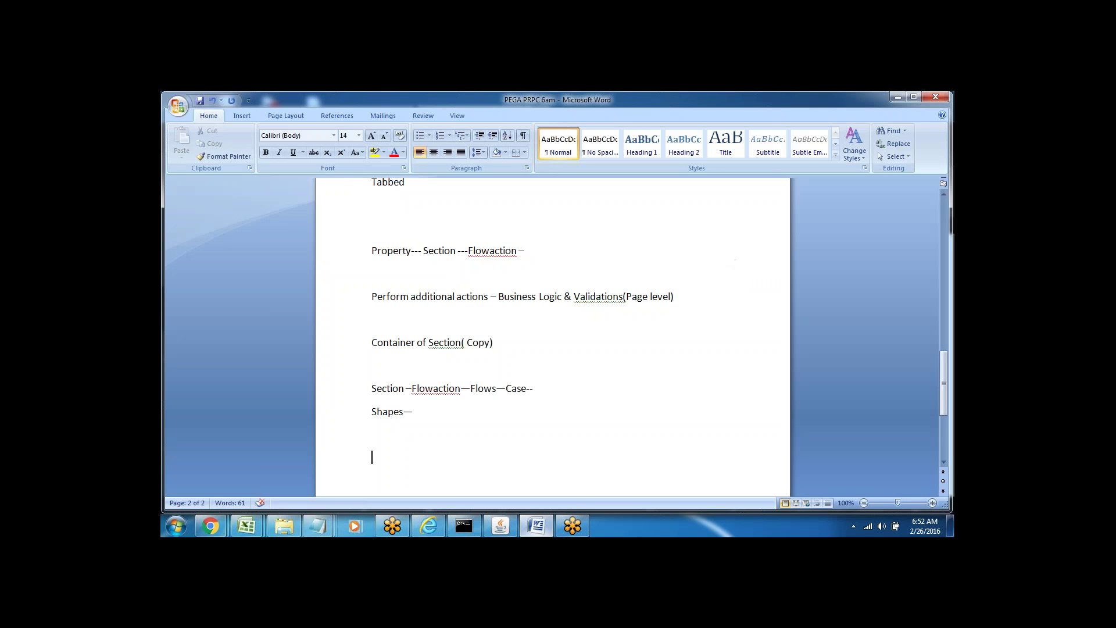
pyautogui.click(377, 441)
pyautogui.doubleClick(377, 442)
pyautogui.press('Return')
pyautogui.press('Return')
pyautogui.press('Return')
pyautogui.press('Return')
pyautogui.press('Return')
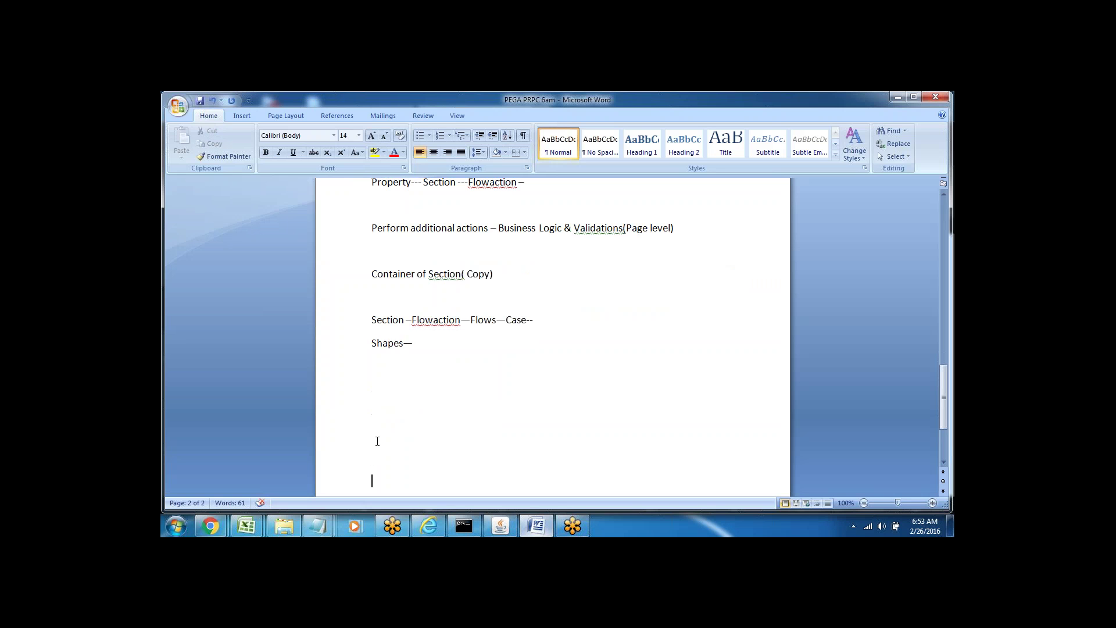
pyautogui.click(383, 362)
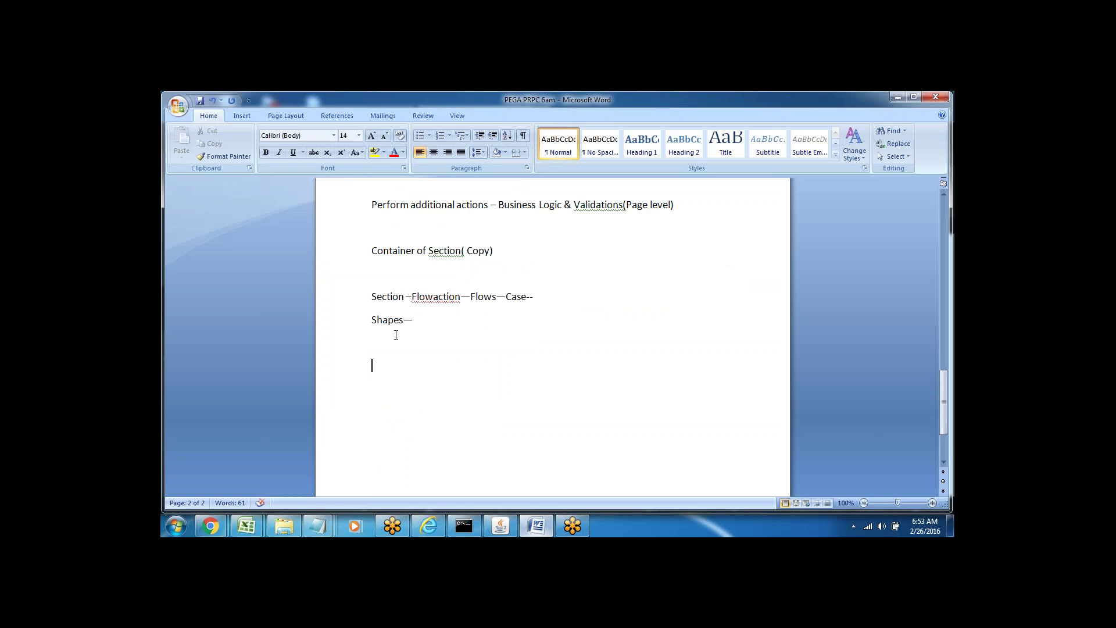
pyautogui.doubleClick(425, 296)
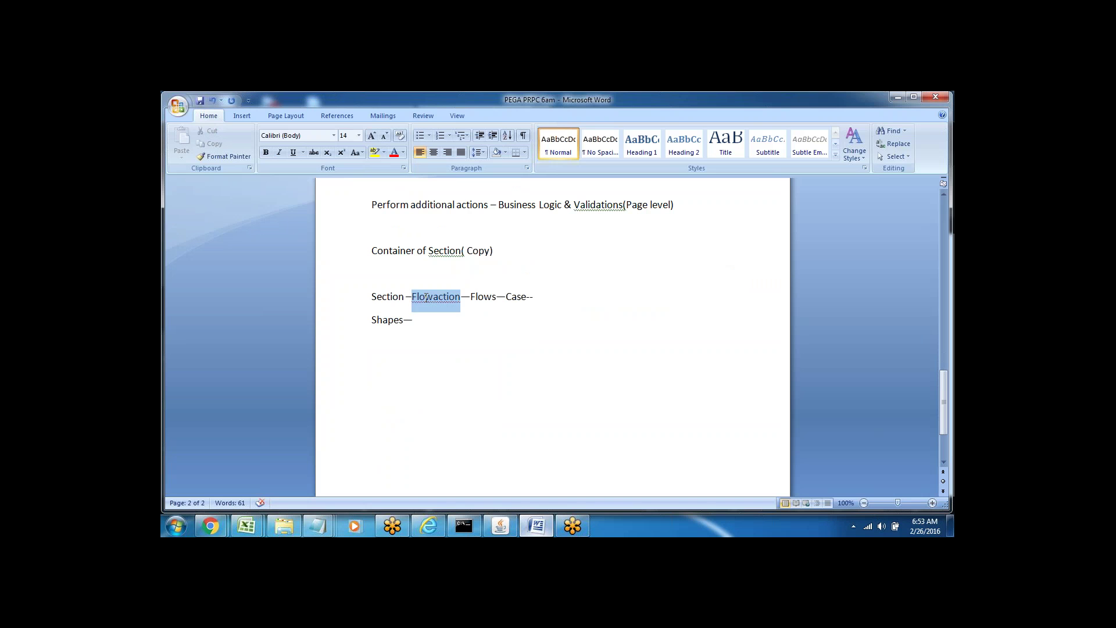
pyautogui.doubleClick(387, 298)
pyautogui.click(390, 298)
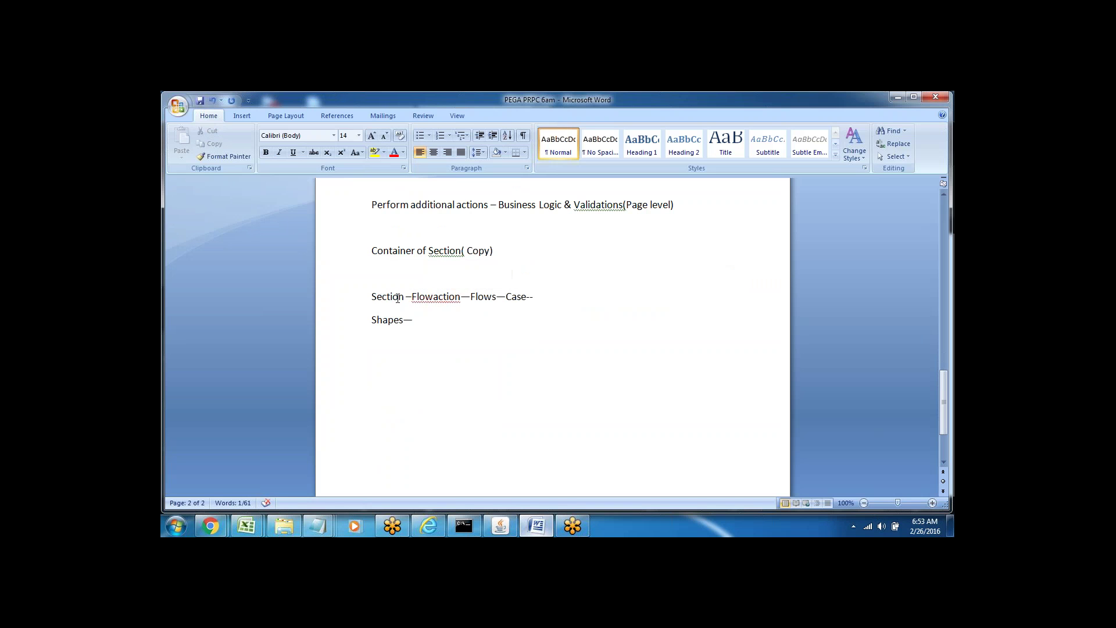
# Review the words Section and Flows in the "Section –Flowaction—Flows—Case--" line of the notes
pyautogui.doubleClick(396, 298)
pyautogui.click(393, 341)
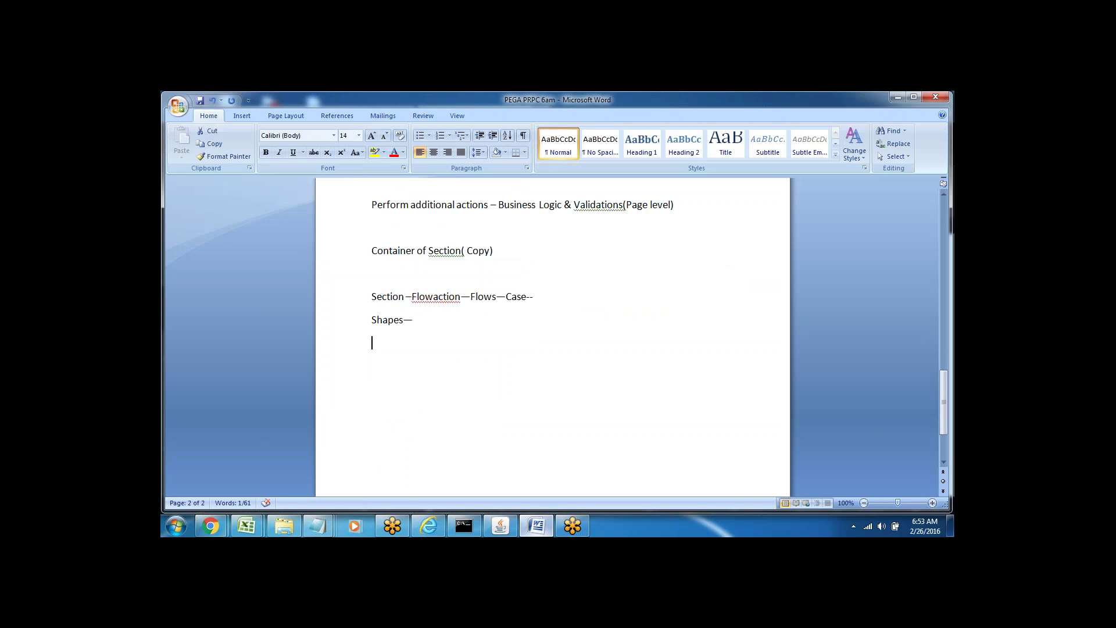
pyautogui.click(387, 299)
pyautogui.doubleClick(387, 298)
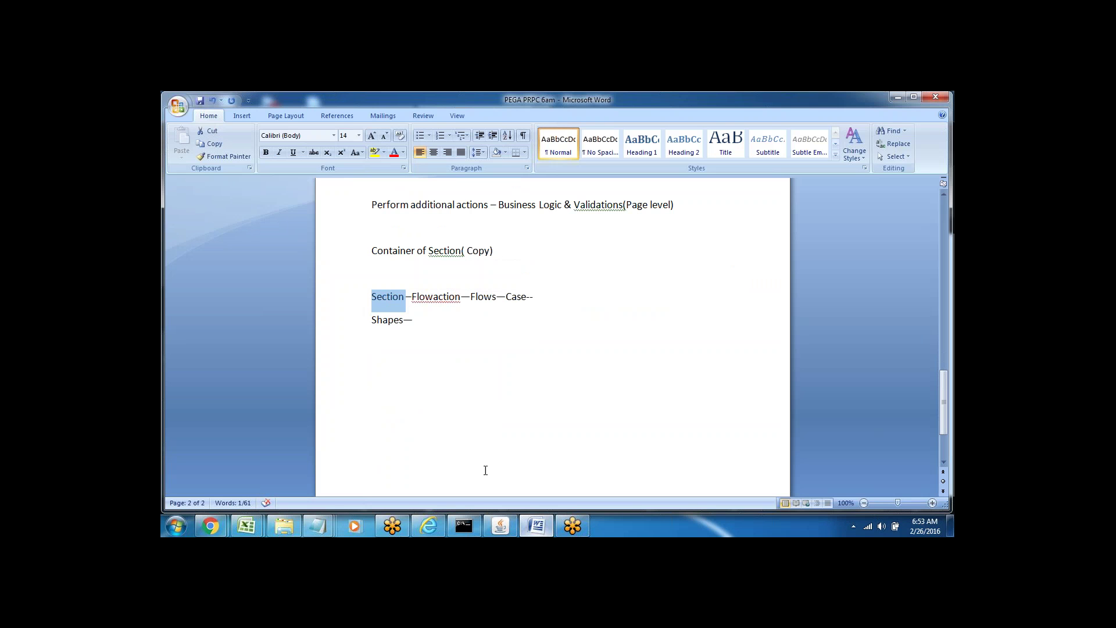
pyautogui.click(485, 299)
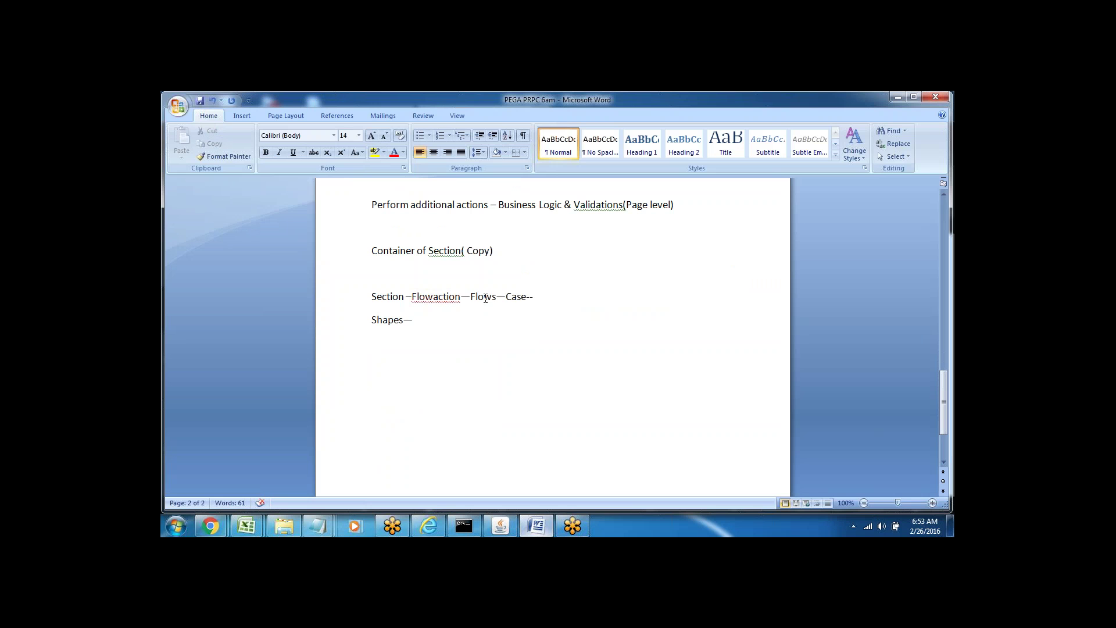
pyautogui.doubleClick(480, 297)
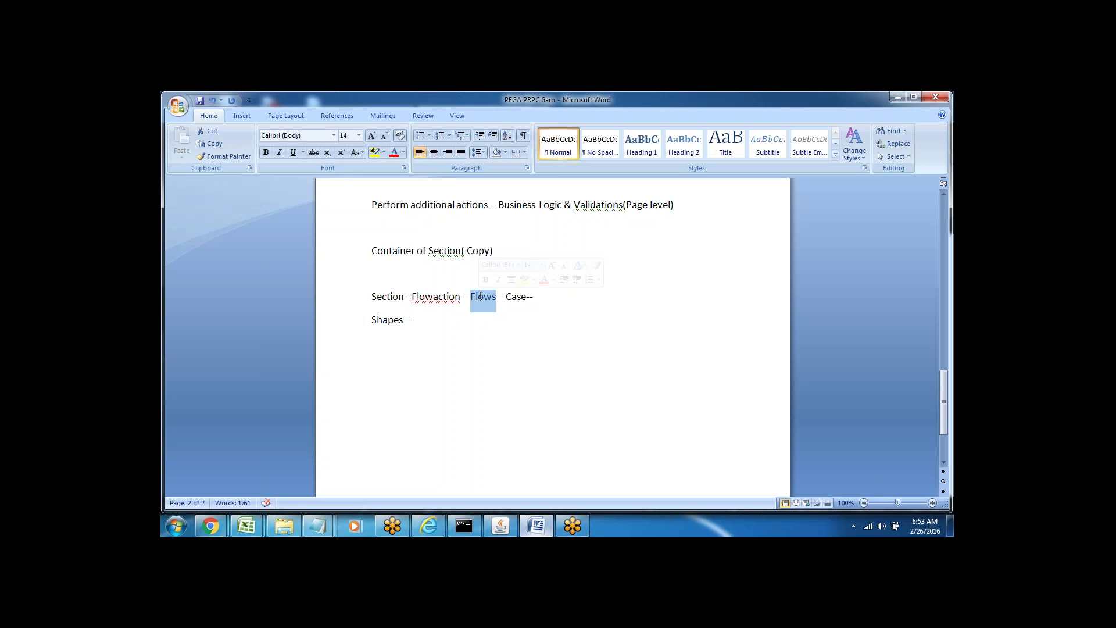
pyautogui.hotkey('ctrl', 'End')
pyautogui.tripleClick(479, 298)
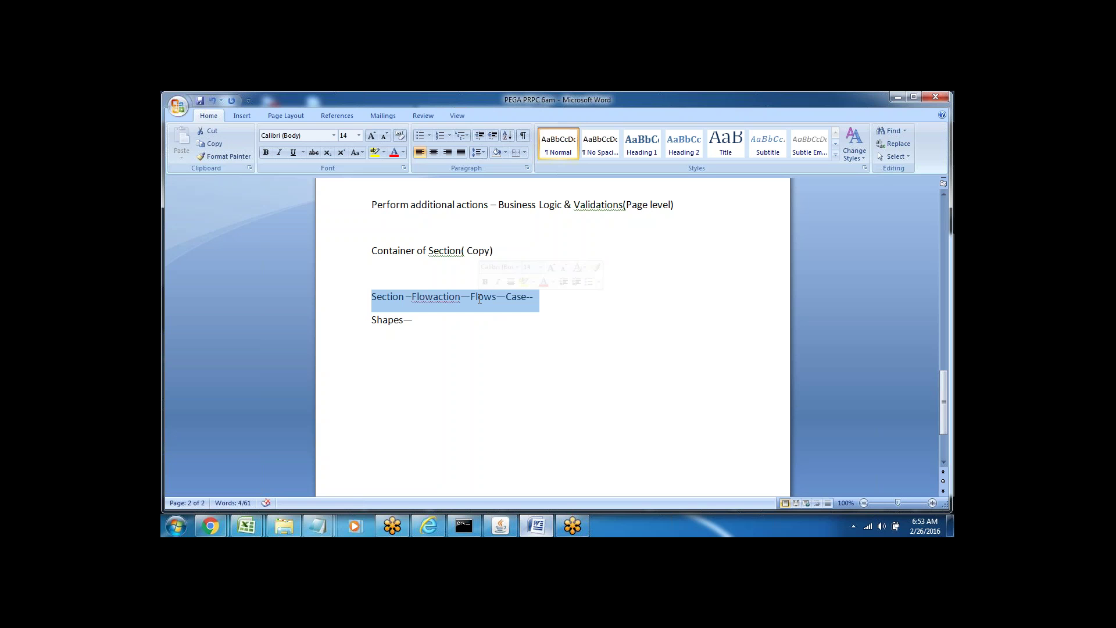
pyautogui.doubleClick(481, 299)
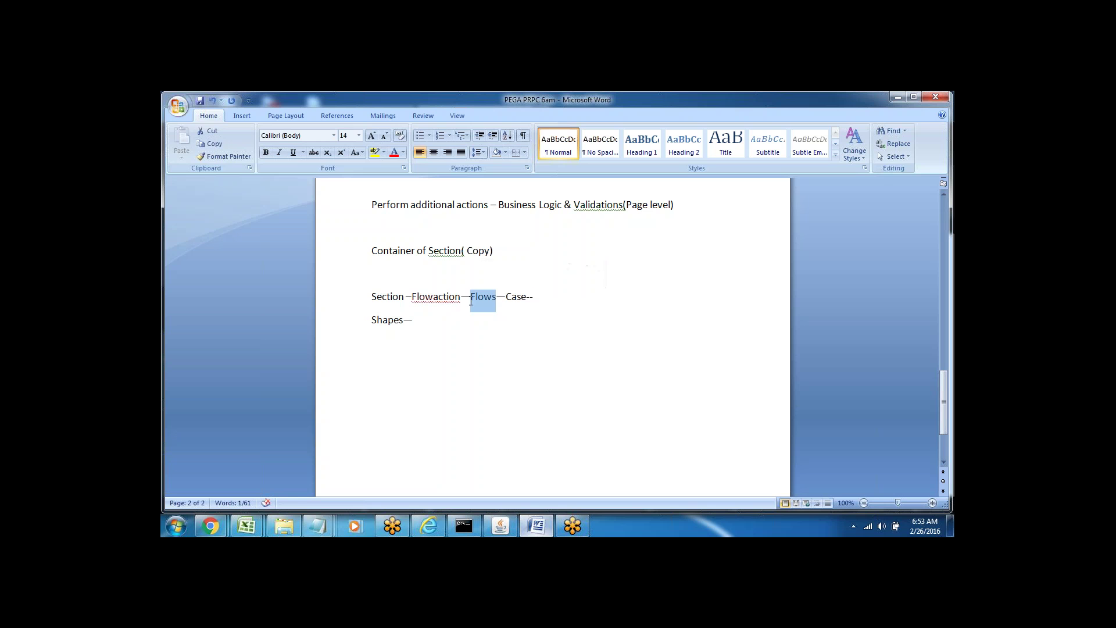
pyautogui.click(478, 343)
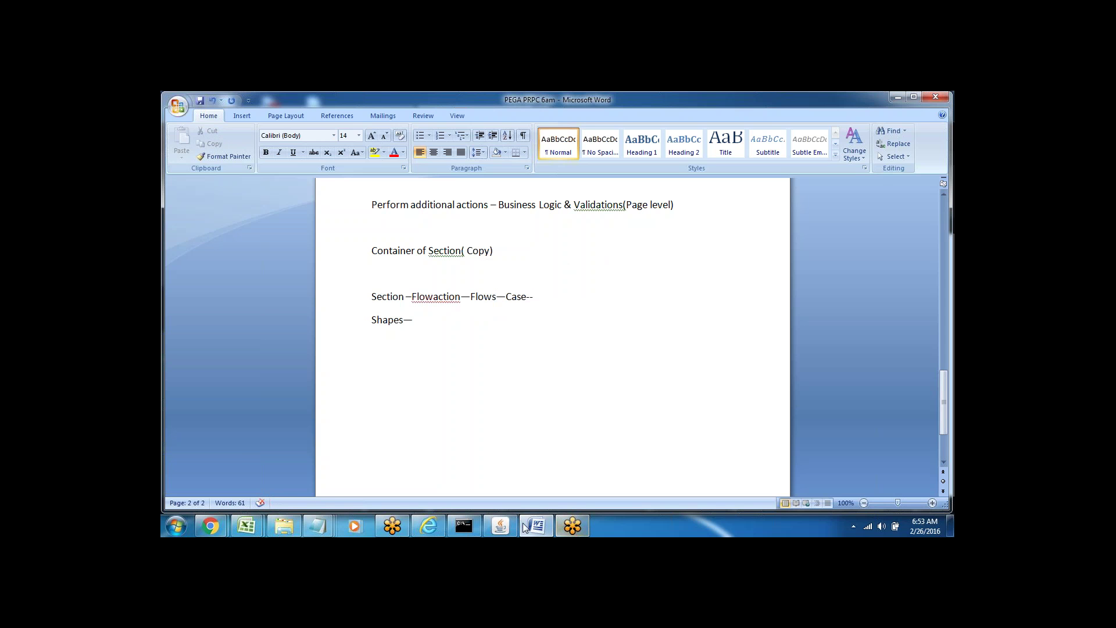
# Switch to Pega Designer Studio and create and open a flow labelled SSS in the Sample class
pyautogui.click(434, 526)
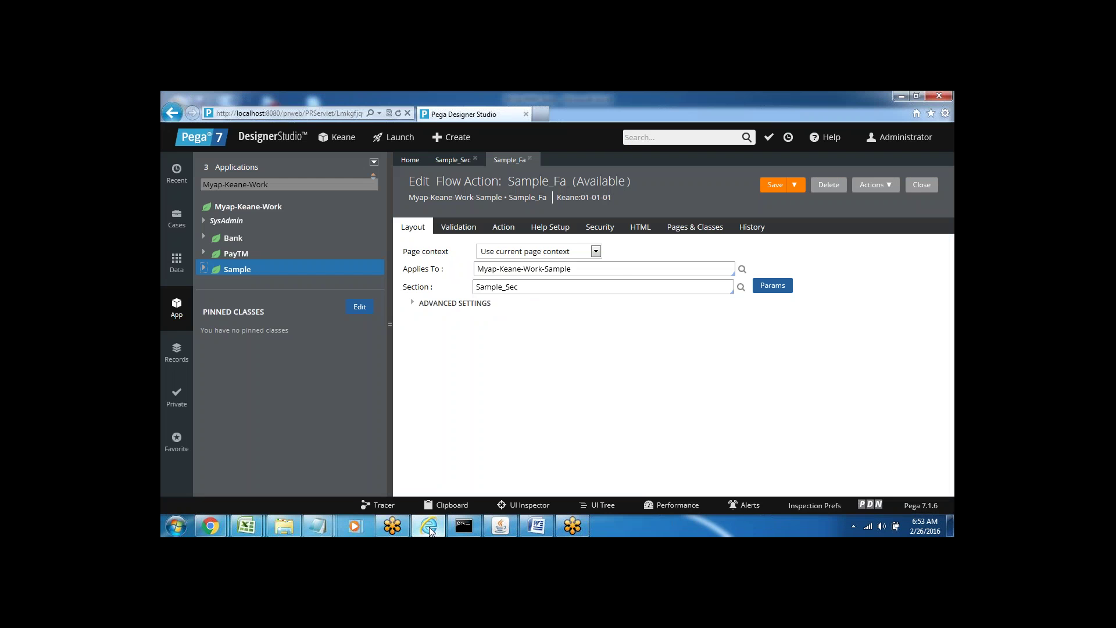
pyautogui.rightClick(237, 272)
pyautogui.moveTo(256, 287)
pyautogui.moveTo(361, 316)
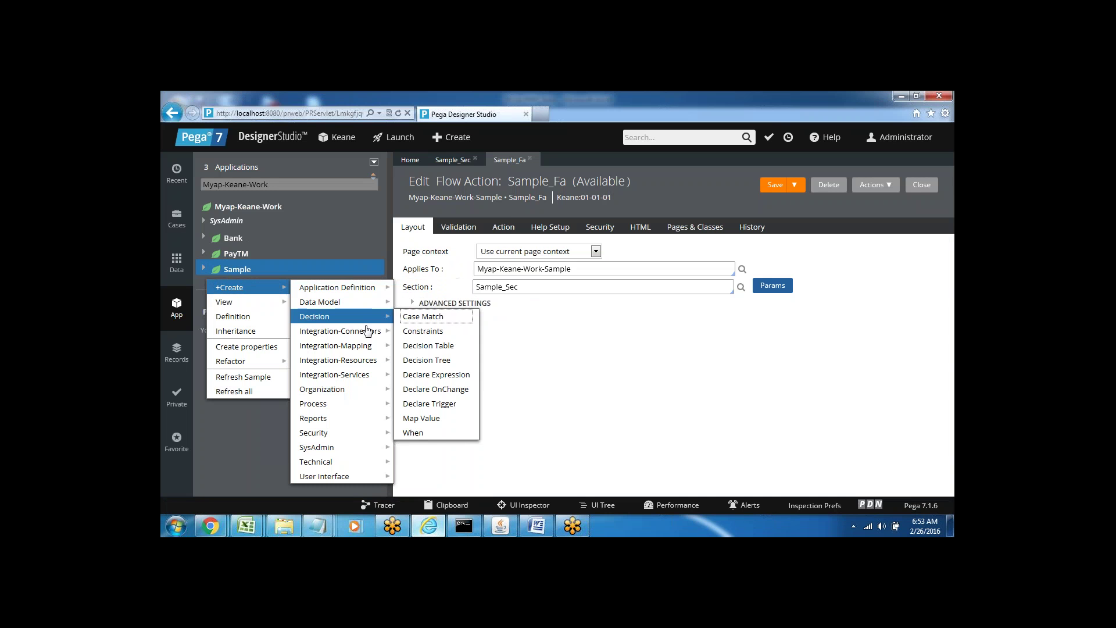
pyautogui.moveTo(343, 405)
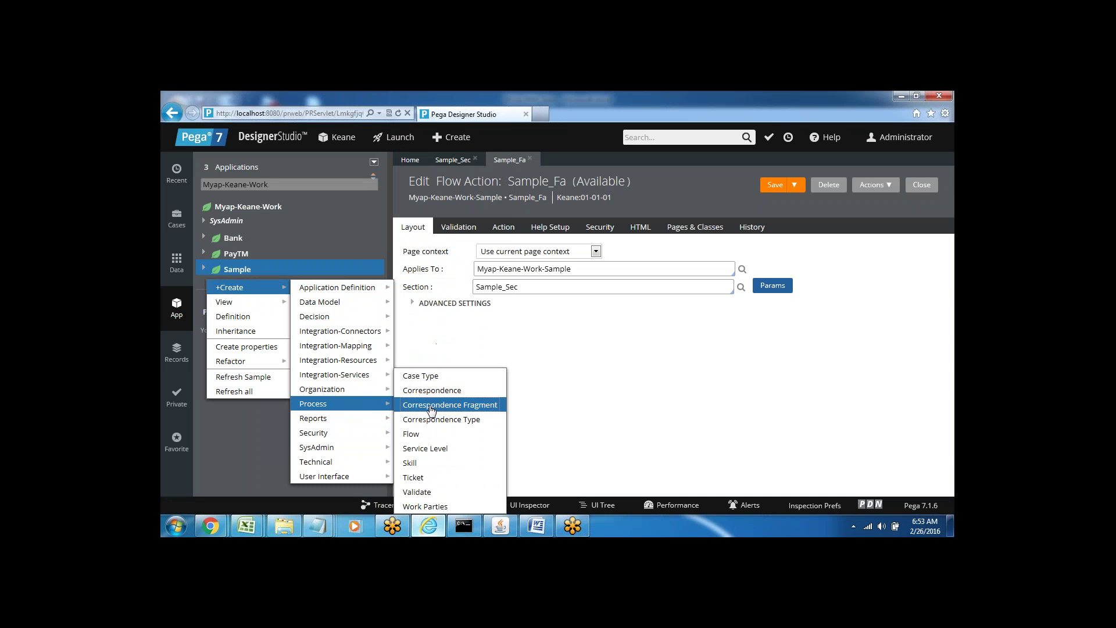
pyautogui.click(418, 435)
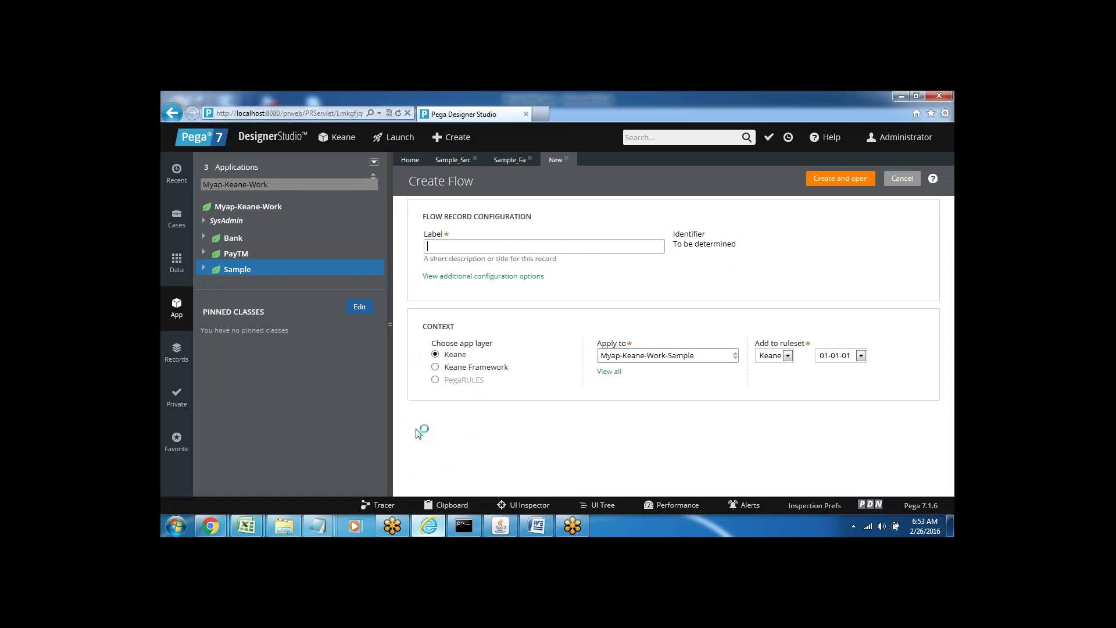
pyautogui.write('S')
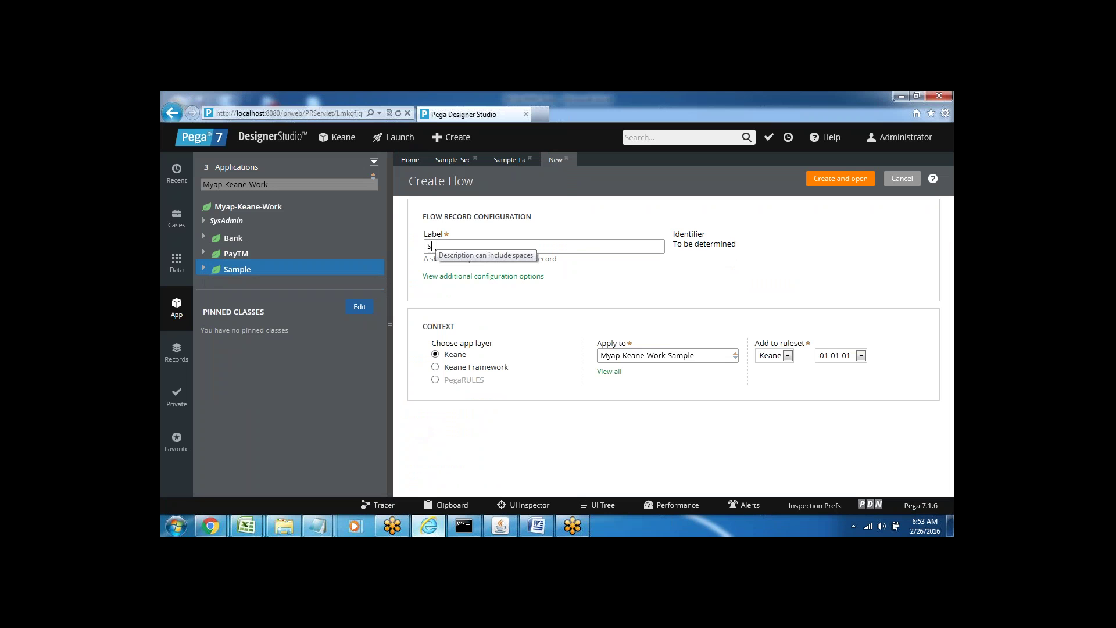
pyautogui.write('SS')
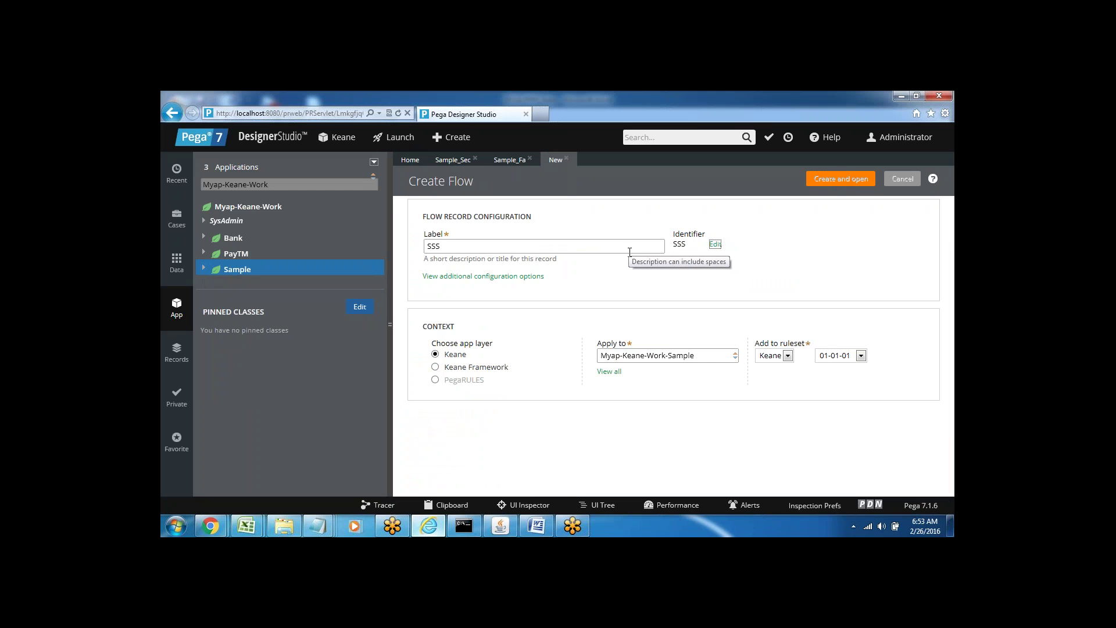
pyautogui.press('Return')
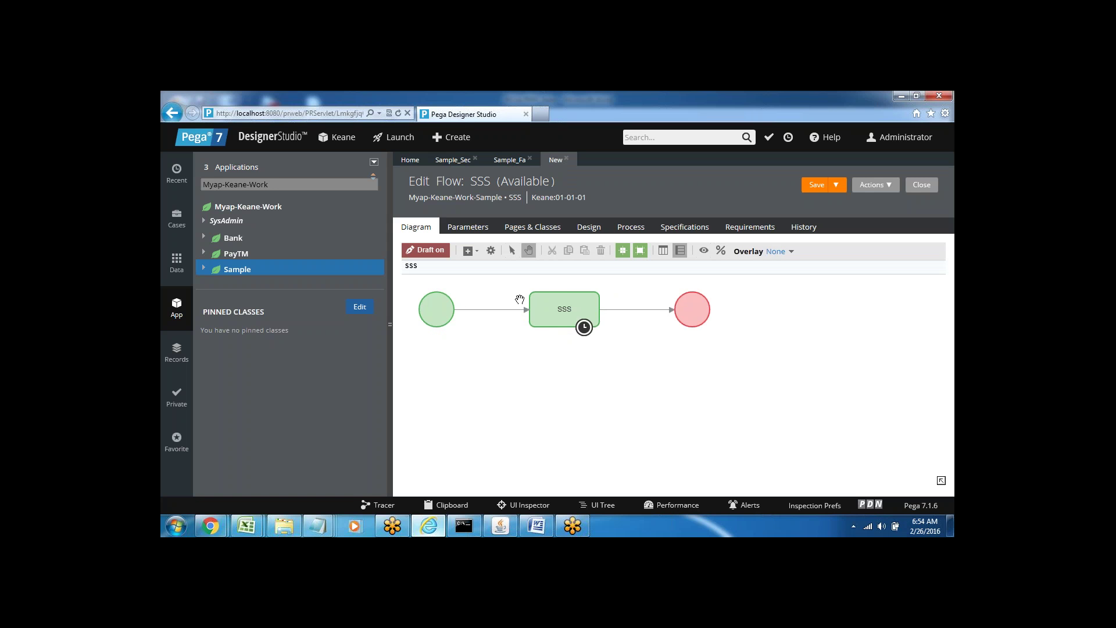
# Delete the End shape from the SSS flow diagram and look over the shapes available to add
pyautogui.rightClick(694, 308)
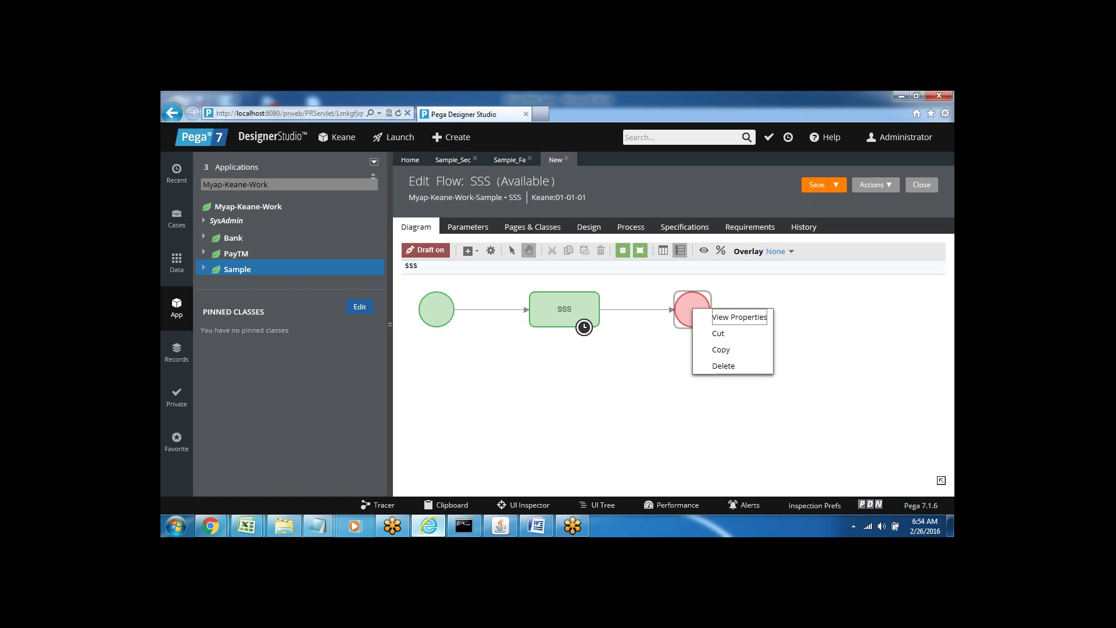
pyautogui.click(720, 365)
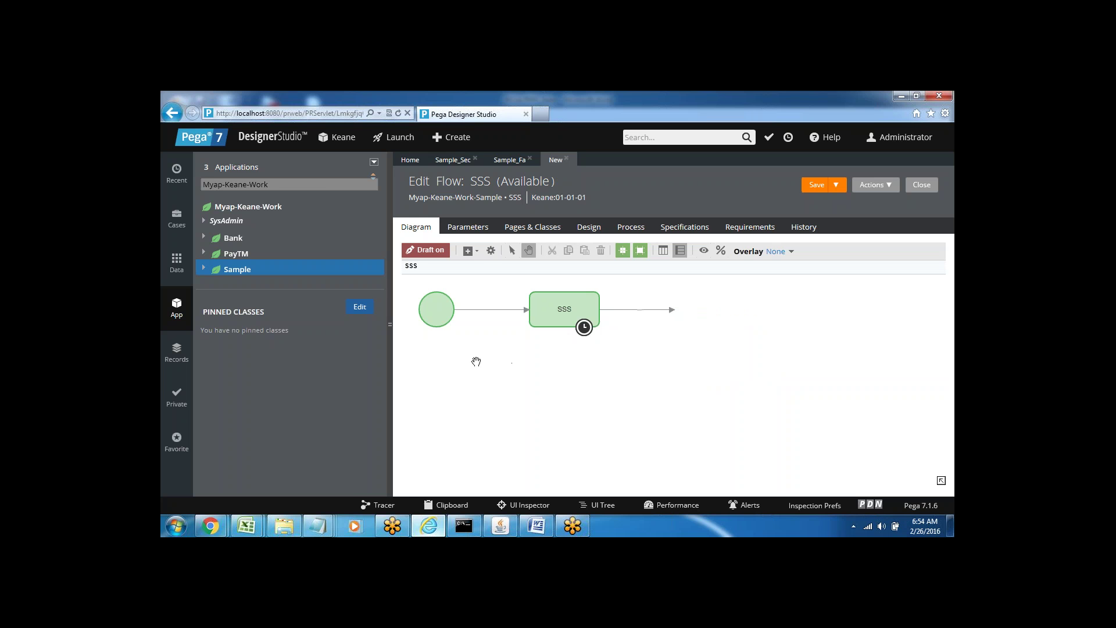
pyautogui.click(472, 251)
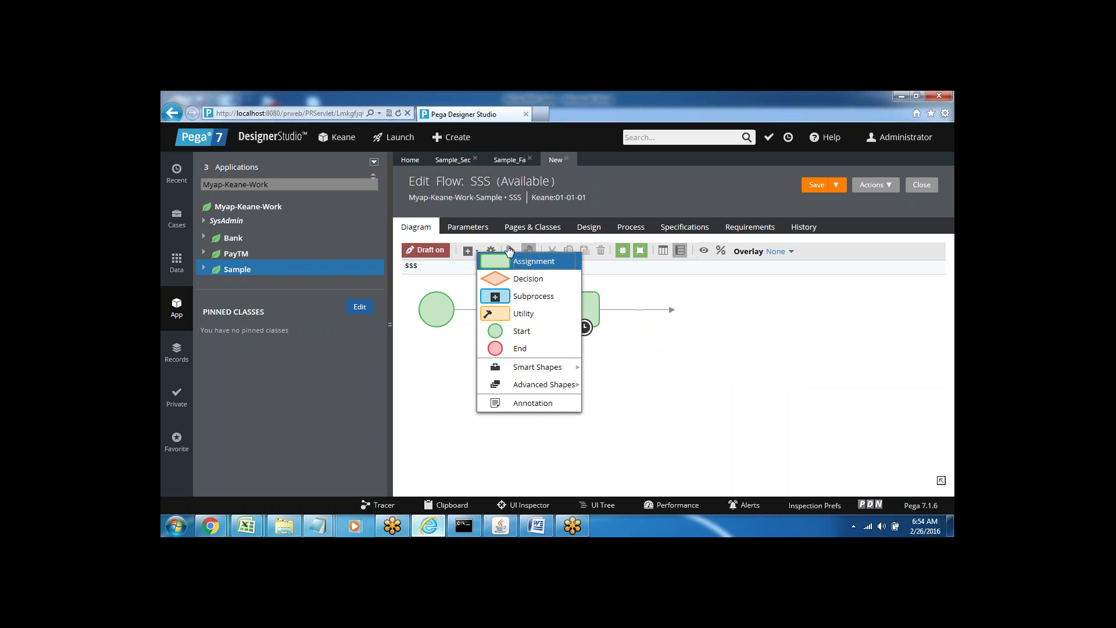
pyautogui.click(633, 345)
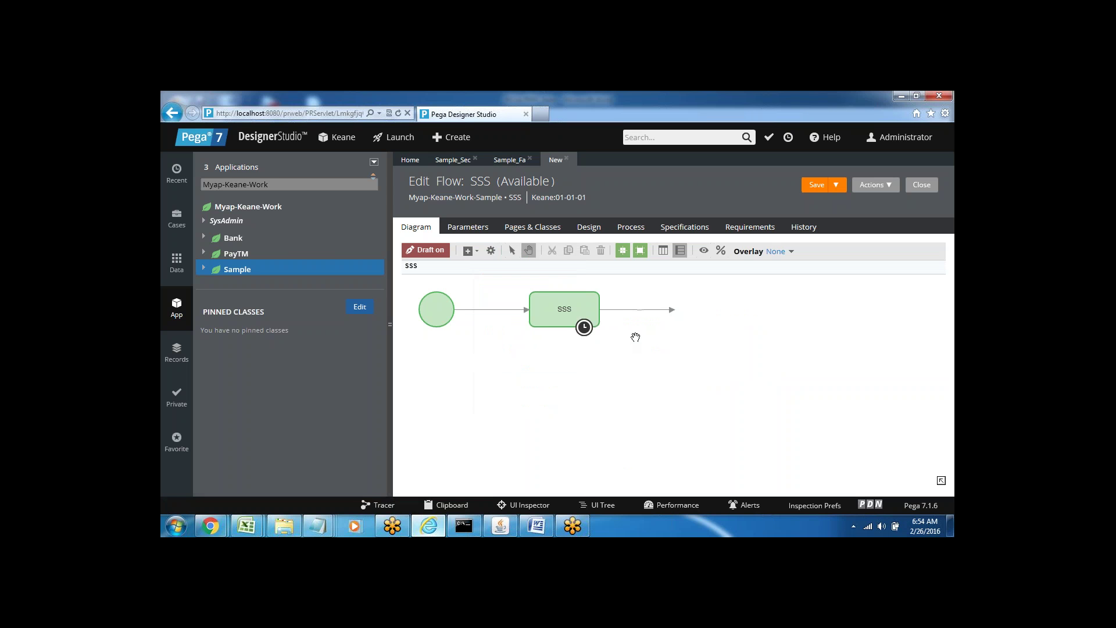
# Assign the Sample_Fa flow action to the connector leaving the SSS assignment
pyautogui.click(567, 306)
pyautogui.click(628, 310)
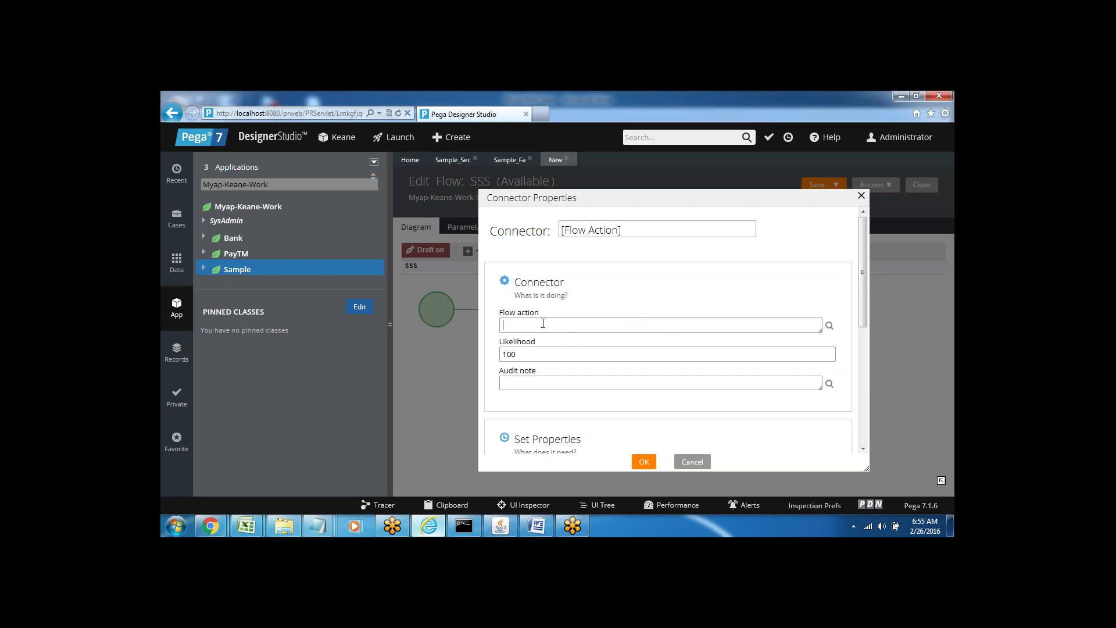
pyautogui.click(511, 325)
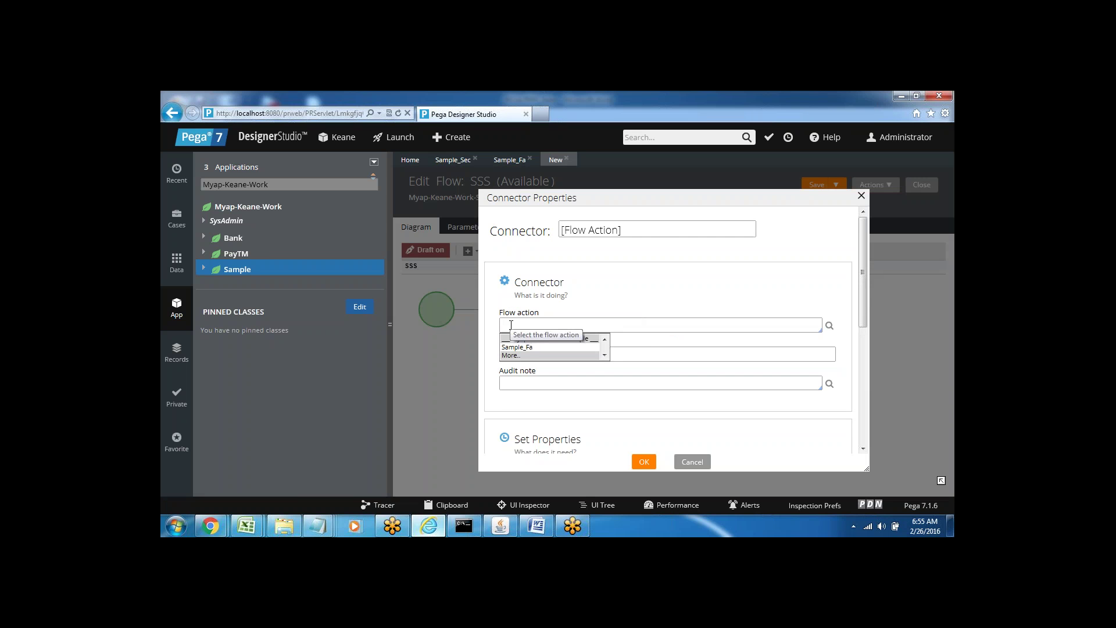
pyautogui.press('Down')
pyautogui.press('Return')
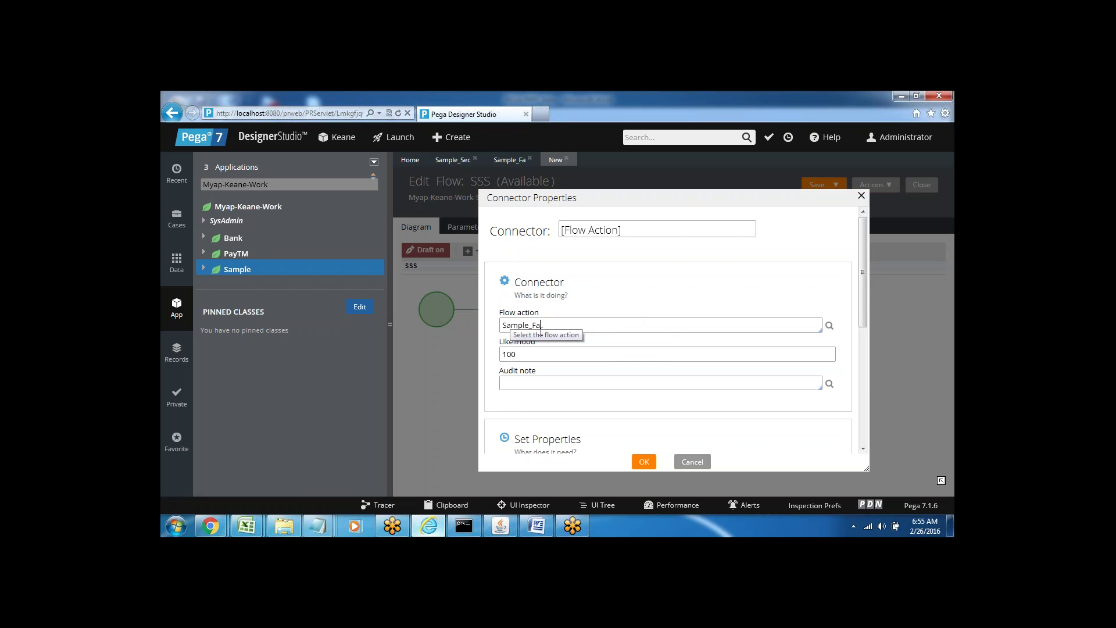
pyautogui.click(644, 463)
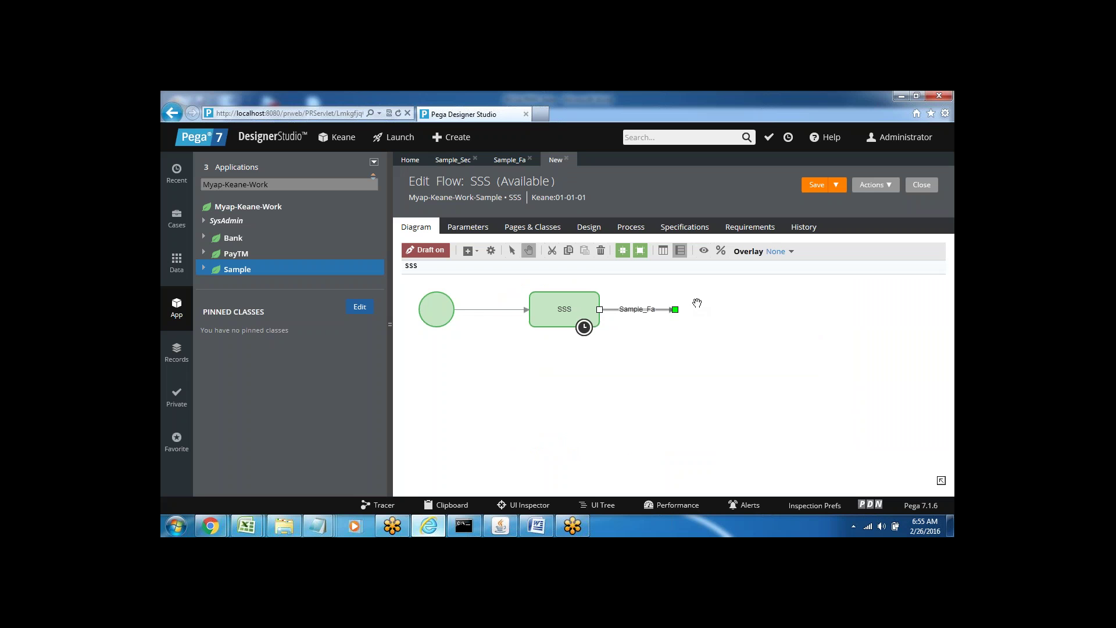
# Add a new End shape after the SSS assignment and attach the Sample_Fa connector to it
pyautogui.rightClick(695, 299)
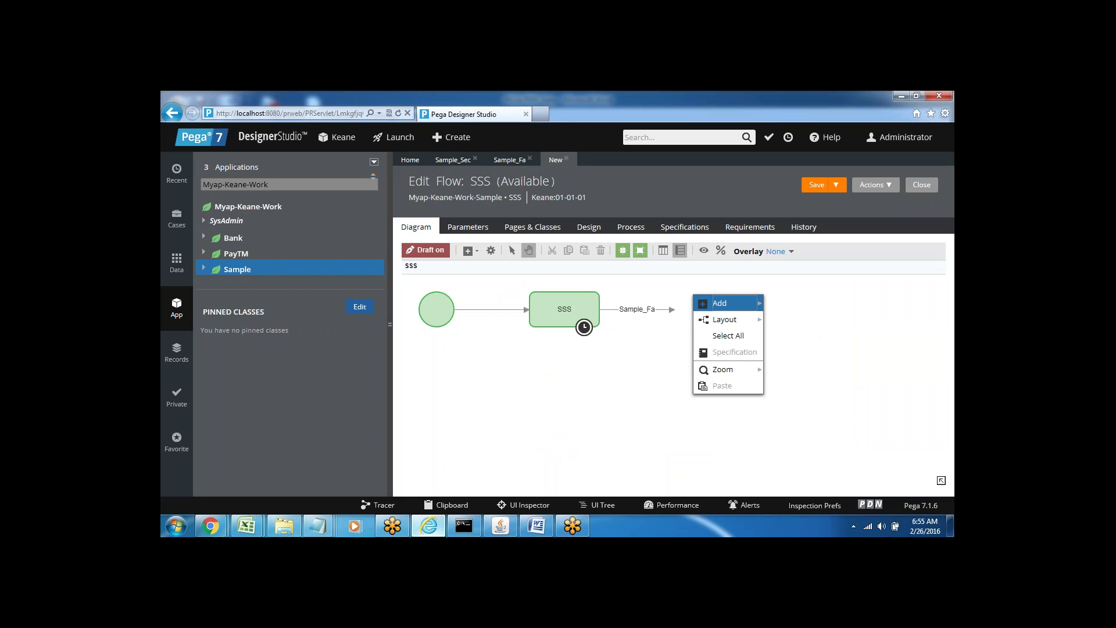
pyautogui.moveTo(721, 303)
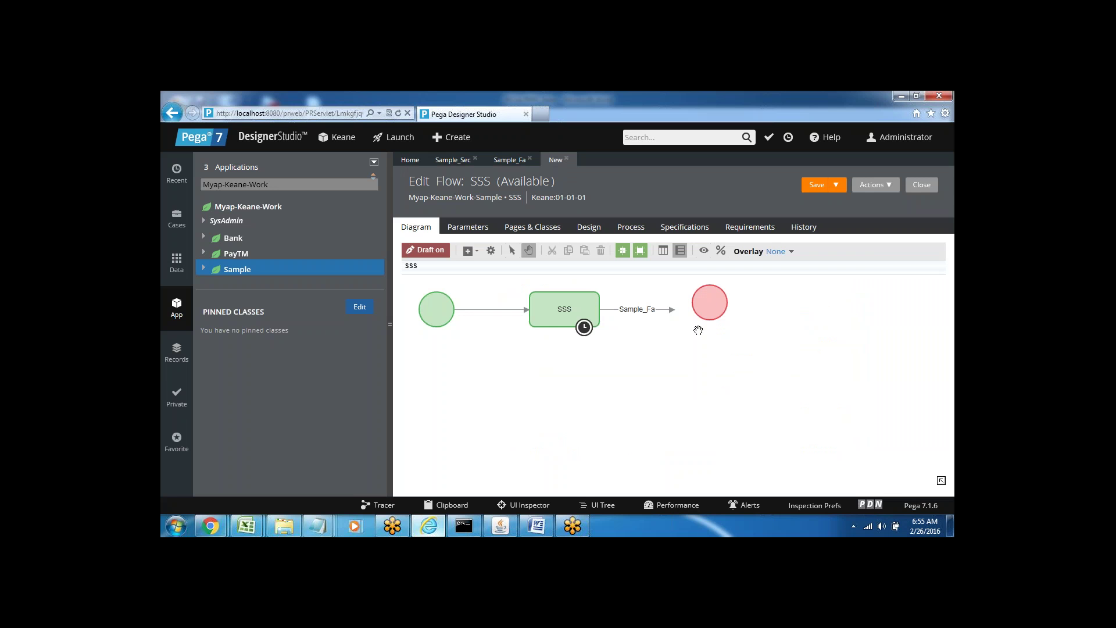
pyautogui.moveTo(710, 302)
pyautogui.mouseDown()
pyautogui.moveTo(700, 314)
pyautogui.moveTo(727, 308)
pyautogui.mouseUp()
pyautogui.click(672, 310)
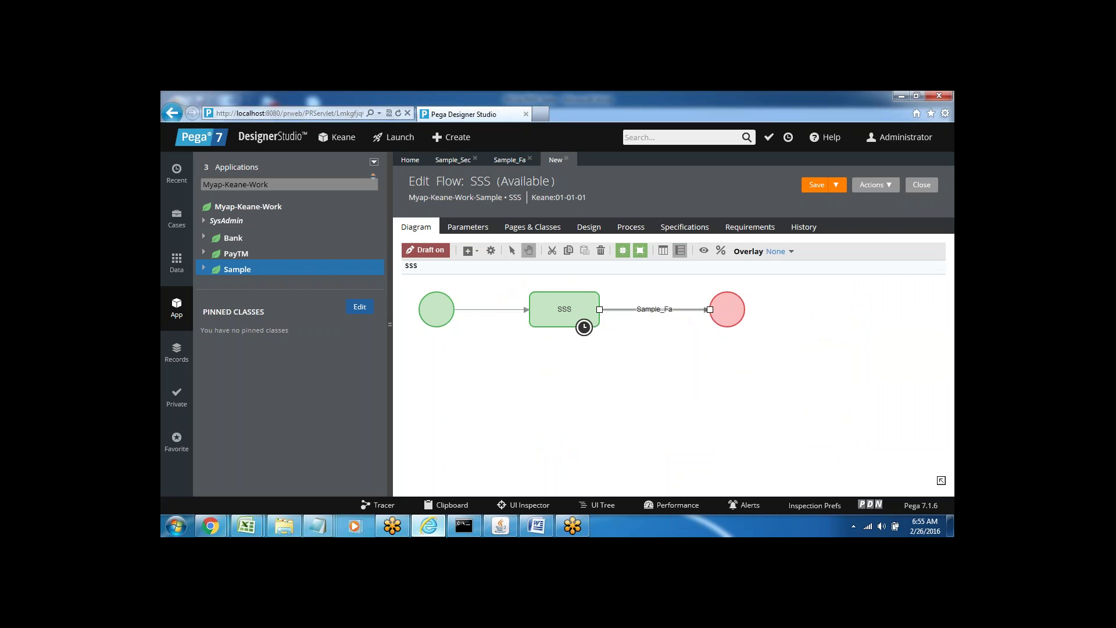
# Save the SSS flow and run it
pyautogui.click(816, 185)
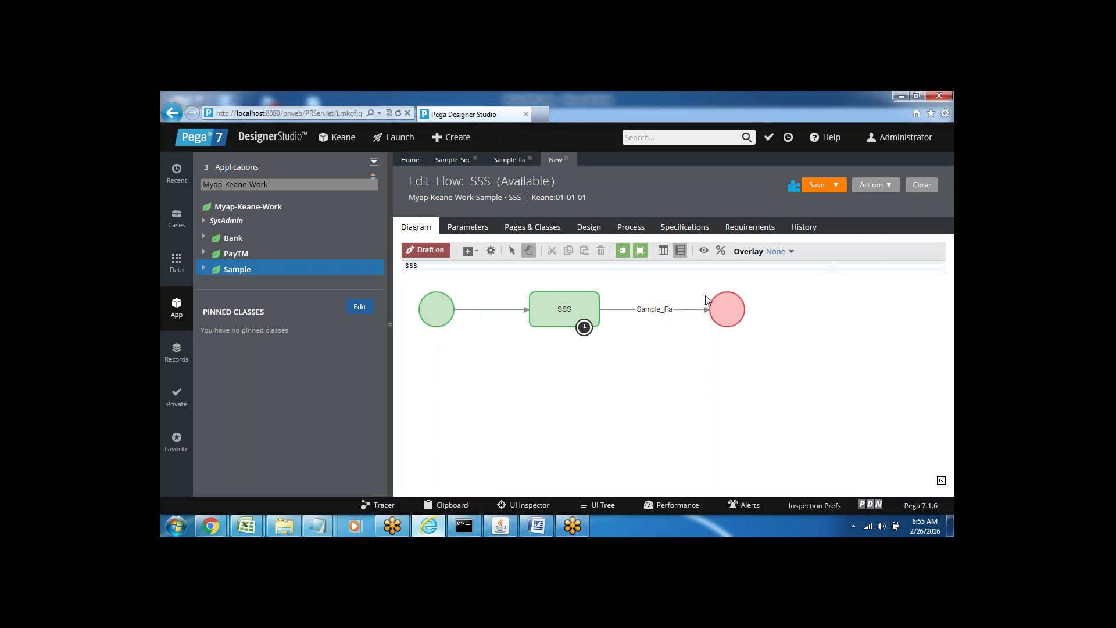
pyautogui.click(568, 303)
pyautogui.click(437, 308)
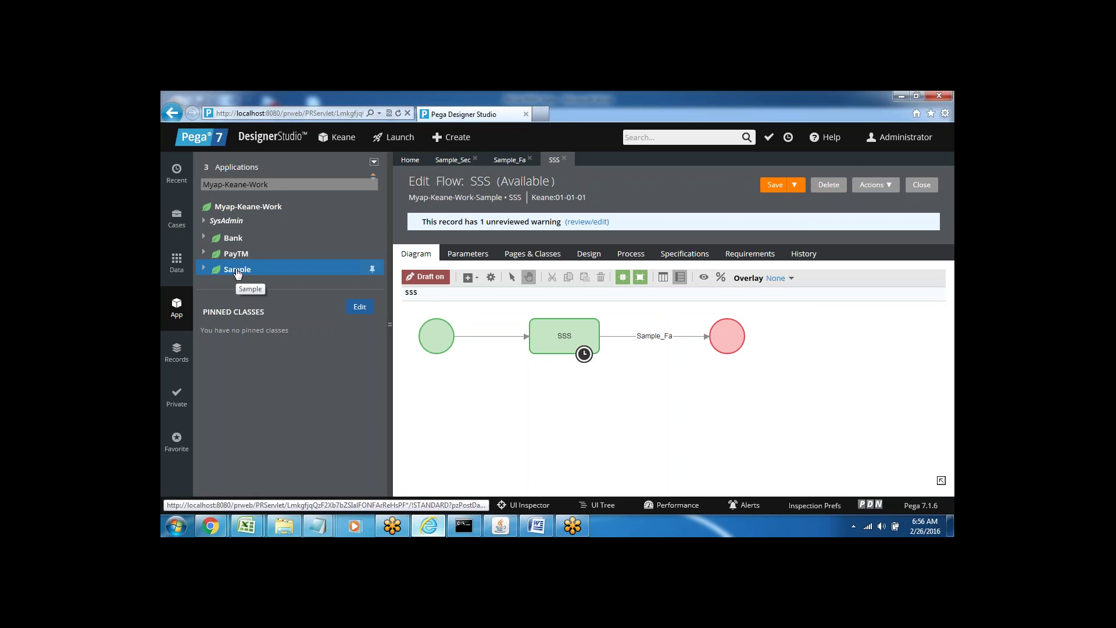
pyautogui.click(887, 186)
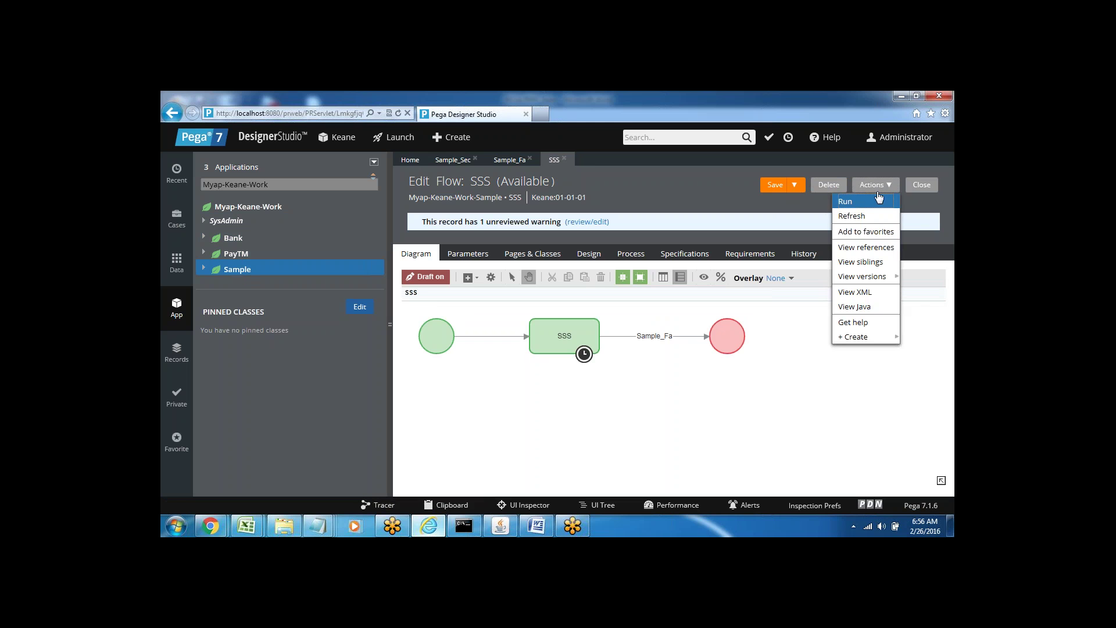
pyautogui.click(854, 203)
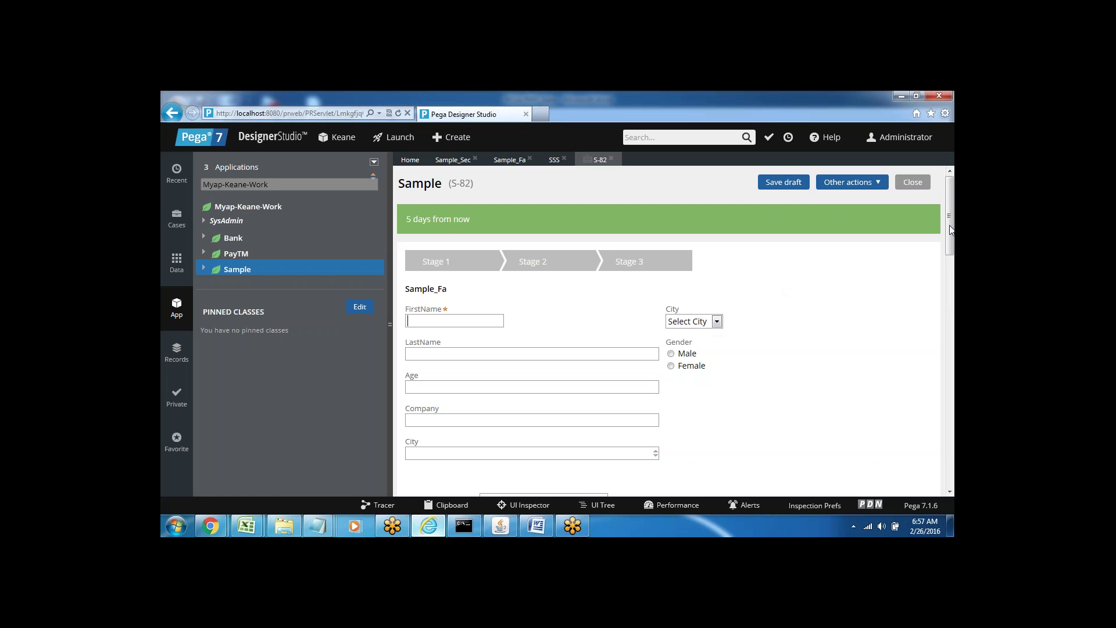
# Try to submit the Sample case form with FirstName left blank
pyautogui.moveTo(953, 225); pyautogui.dragTo(952, 282)
pyautogui.click(907, 421)
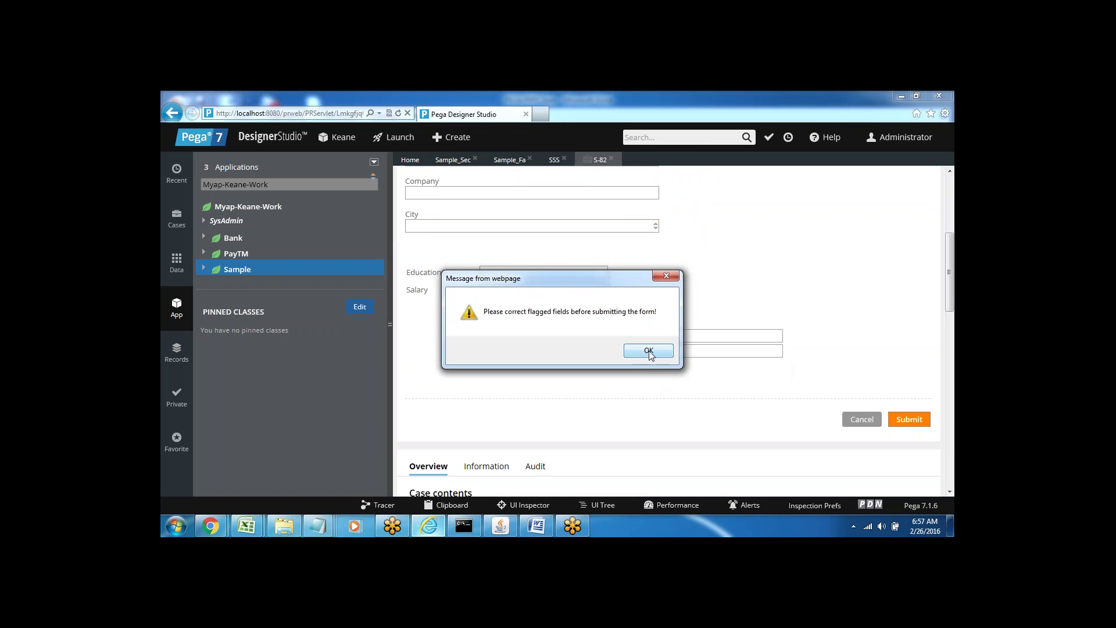
pyautogui.click(649, 351)
# Enter ggggggg as FirstName, pick a city in the dropdown, set Gender to Male and submit the case form
pyautogui.moveTo(951, 295); pyautogui.dragTo(952, 233)
pyautogui.click(456, 320)
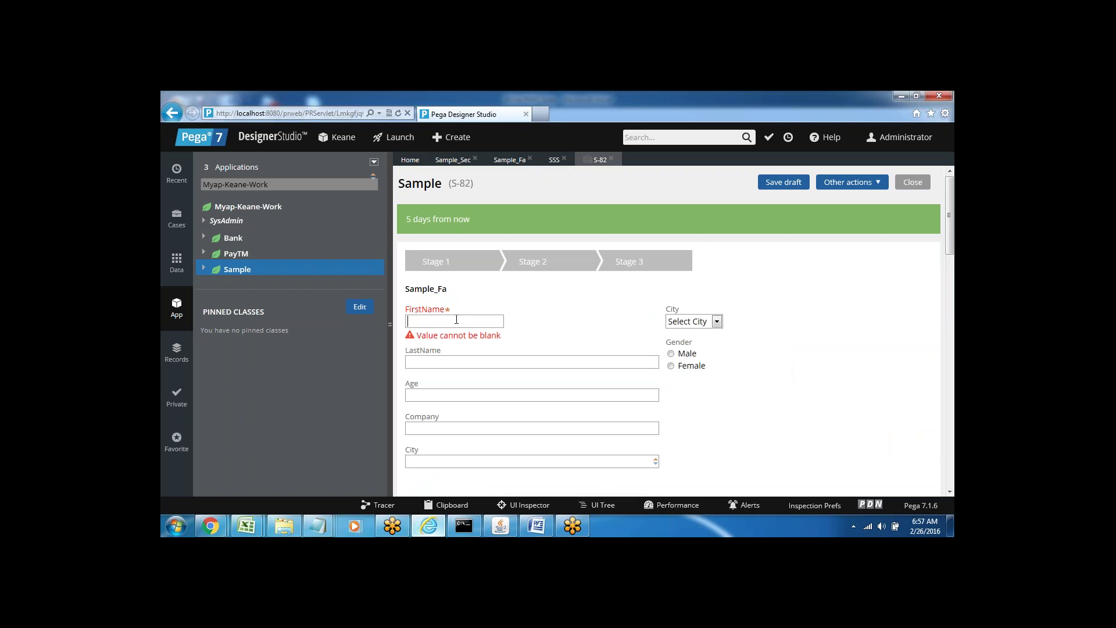
pyautogui.write('ggggggg')
pyautogui.click(951, 250)
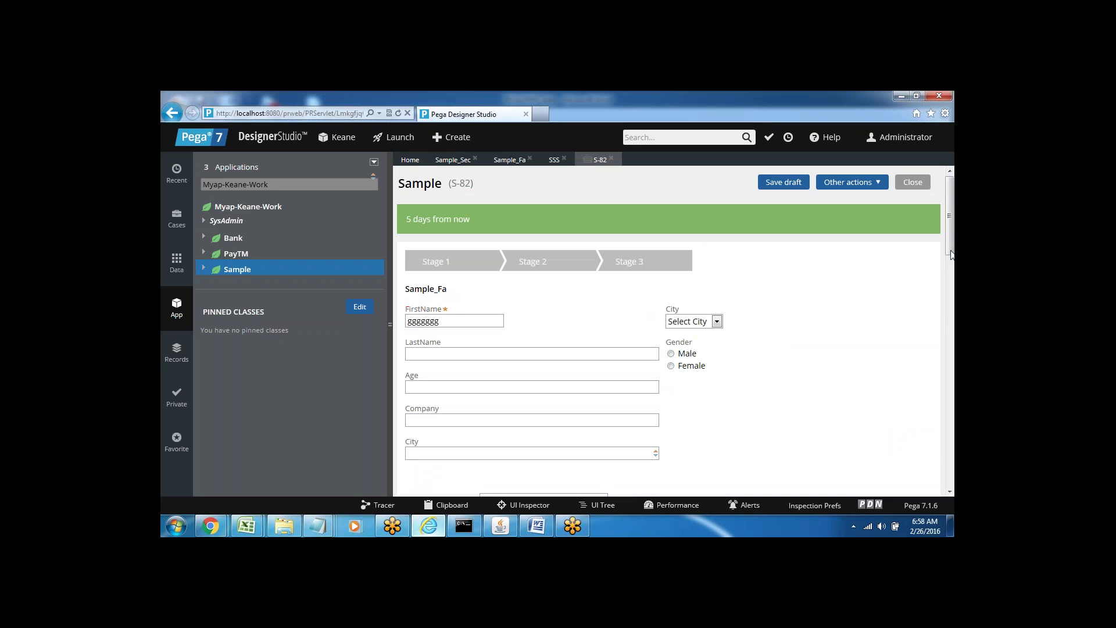
pyautogui.click(693, 322)
pyautogui.click(687, 348)
pyautogui.click(671, 354)
pyautogui.moveTo(949, 232); pyautogui.dragTo(953, 301)
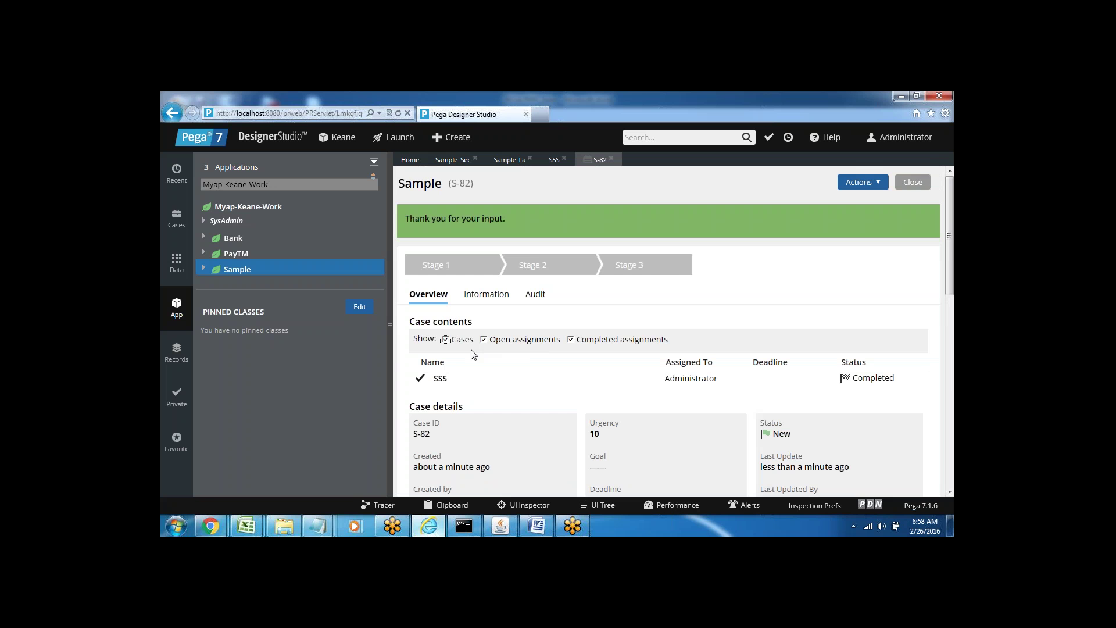
# Open the clipboard for case S-82, examine the City and Gender values on pyWorkPage, and close the viewer
pyautogui.click(448, 505)
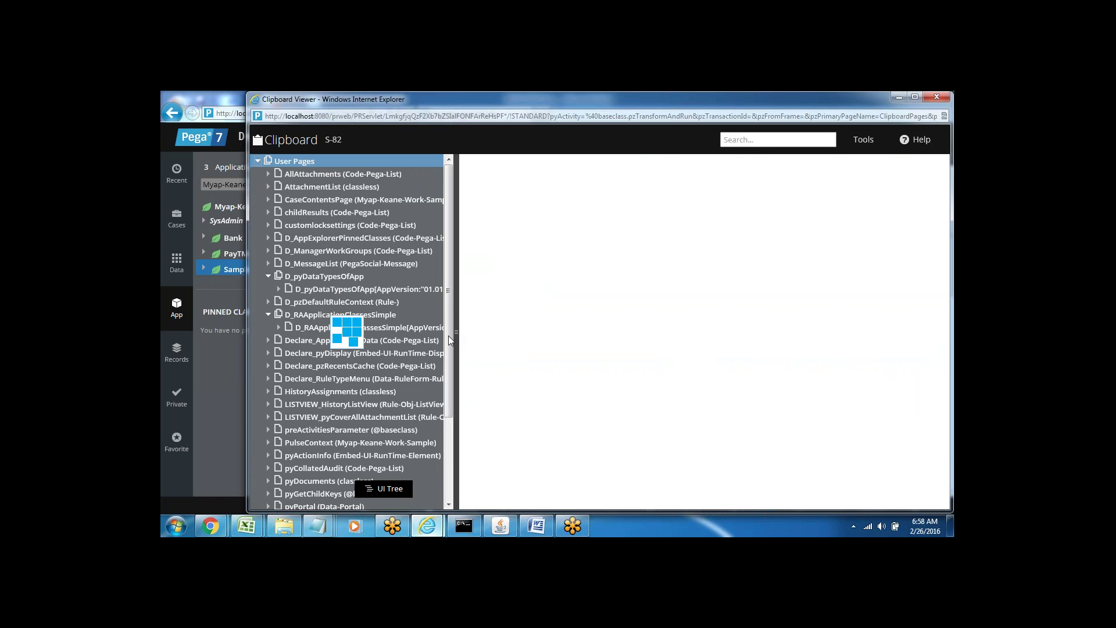
pyautogui.moveTo(448, 336); pyautogui.dragTo(450, 427)
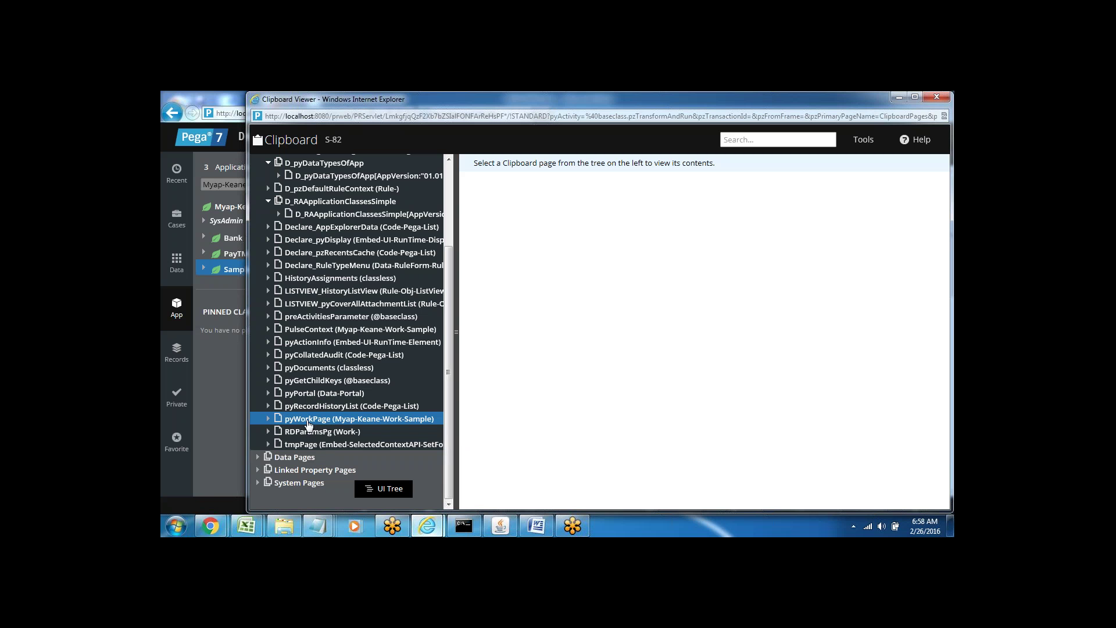
pyautogui.click(302, 423)
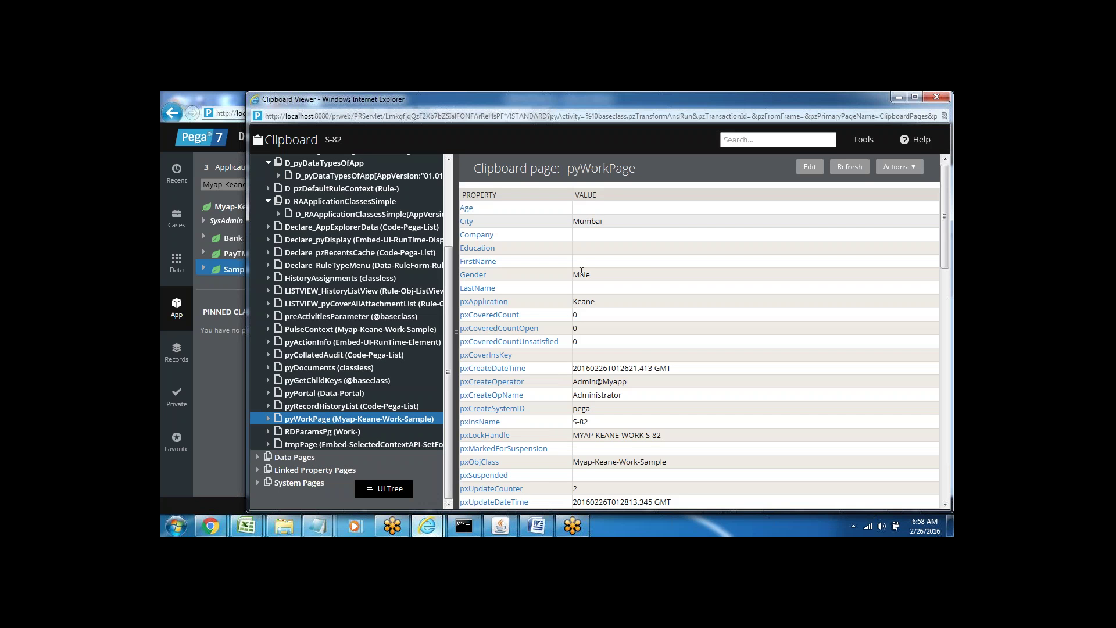
pyautogui.doubleClick(588, 221)
pyautogui.doubleClick(581, 274)
pyautogui.click(601, 270)
pyautogui.doubleClick(587, 274)
pyautogui.doubleClick(589, 221)
pyautogui.click(936, 96)
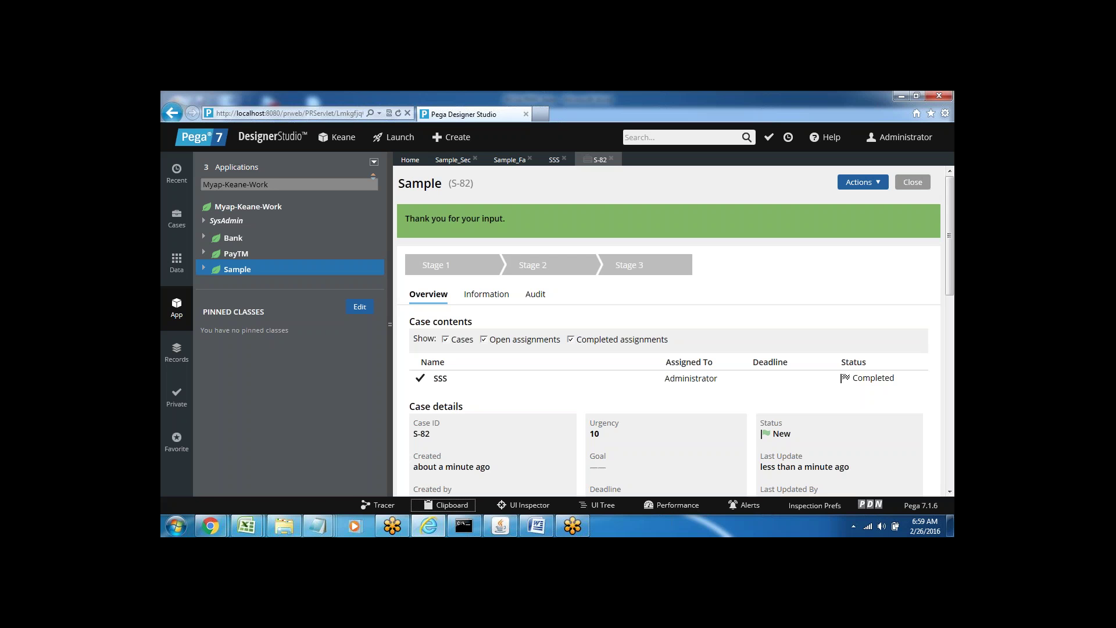
# Switch to the PEGA PRPC 6am Word document and add the line "Next ---" below Shapes
pyautogui.click(536, 525)
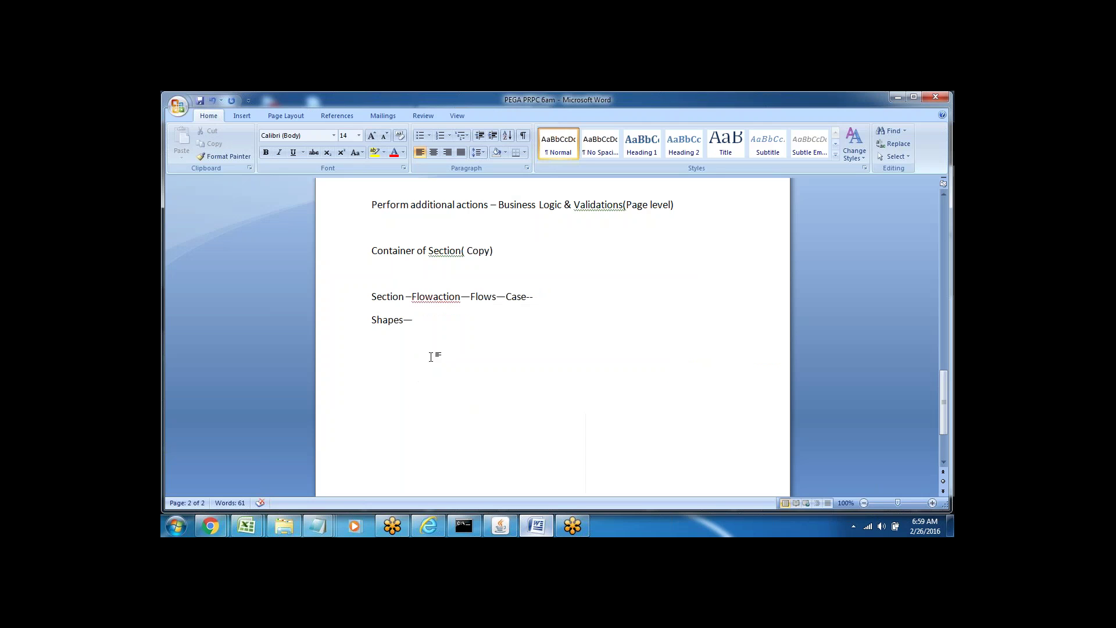
pyautogui.click(375, 344)
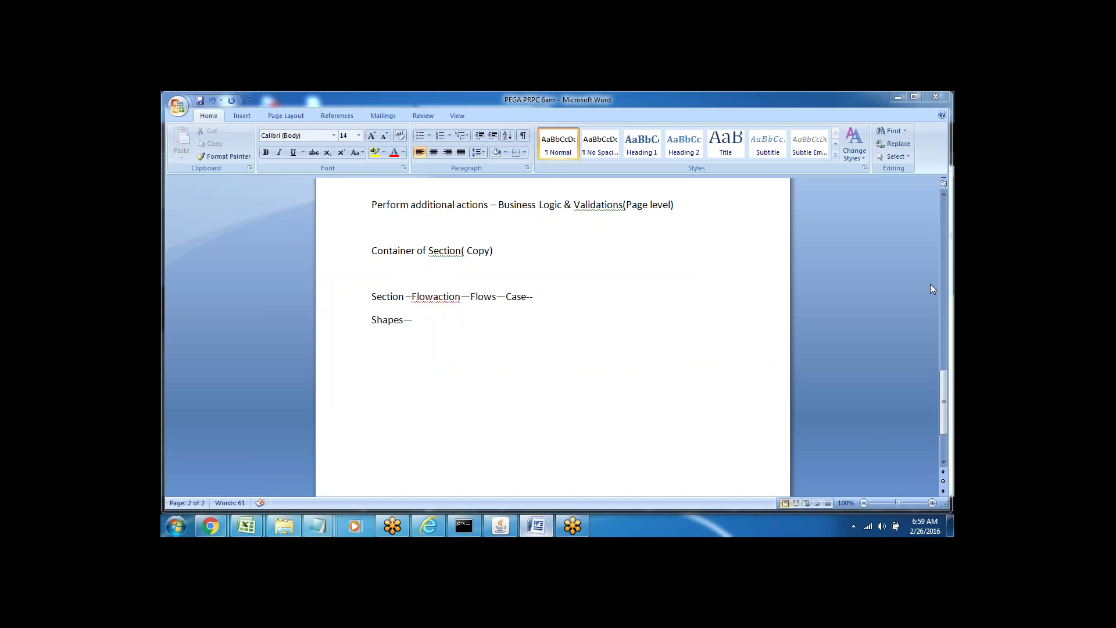
pyautogui.click(452, 388)
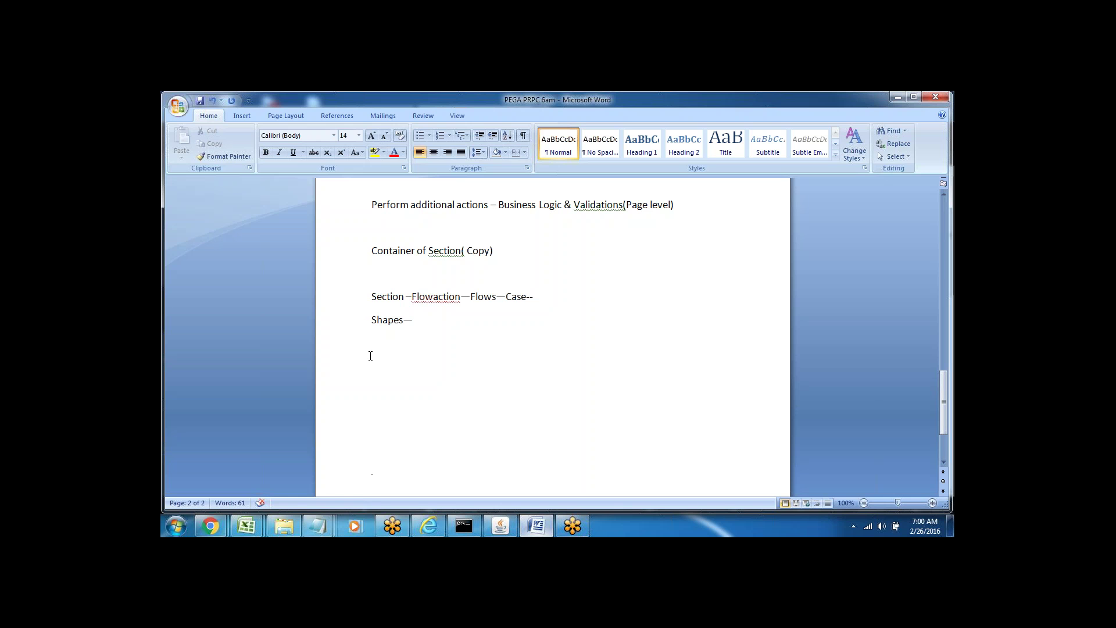
pyautogui.click(390, 388)
pyautogui.press('BackSpace')
pyautogui.write('Next ---')
pyautogui.press('Return')
pyautogui.doubleClick(383, 367)
pyautogui.click(383, 388)
# Add the lines "Flow-", "Case" and "Activity" below the Next line of the Word notes
pyautogui.click(433, 525)
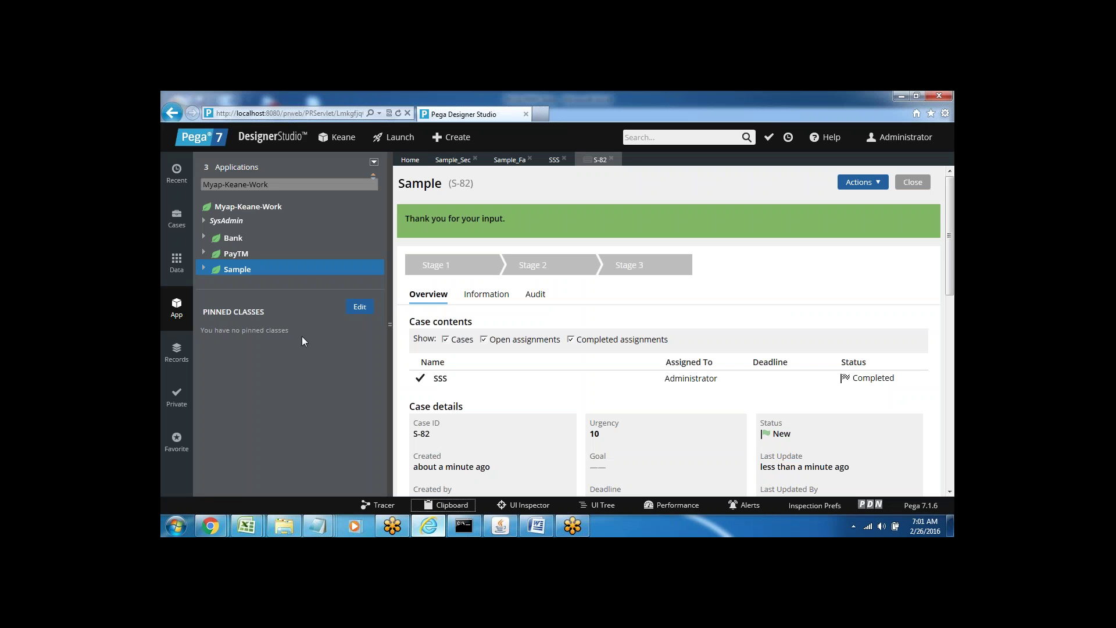
pyautogui.click(547, 529)
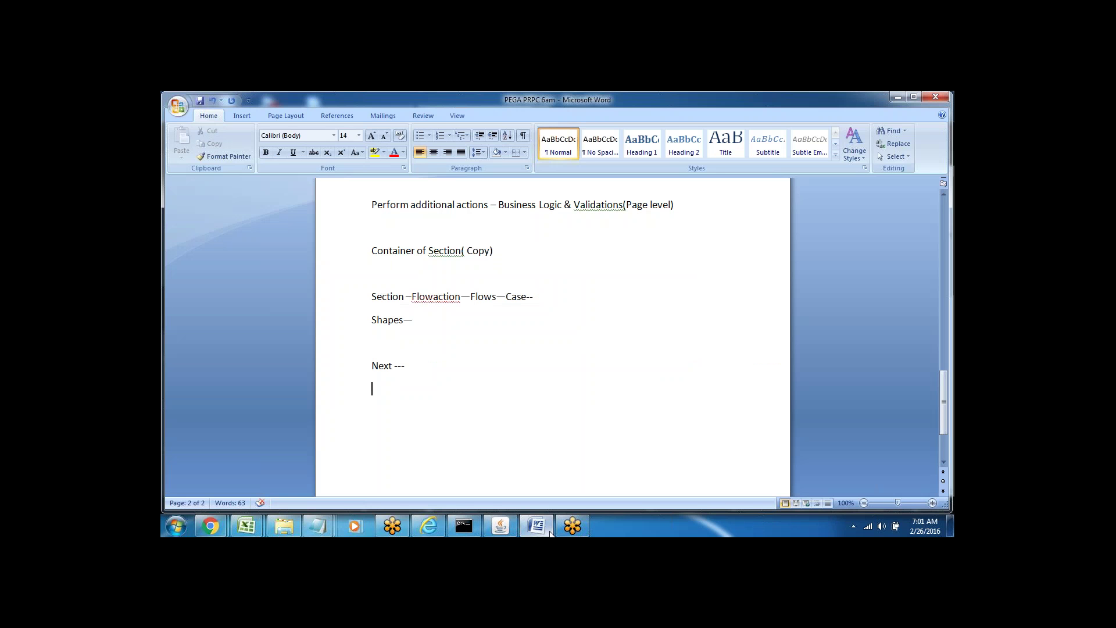
pyautogui.click(433, 418)
pyautogui.click(375, 389)
pyautogui.click(380, 401)
pyautogui.moveTo(379, 401); pyautogui.dragTo(379, 398)
pyautogui.click(375, 410)
pyautogui.press('Up')
pyautogui.write('Flow- Case')
pyautogui.press('Return')
pyautogui.write('ACtivity')
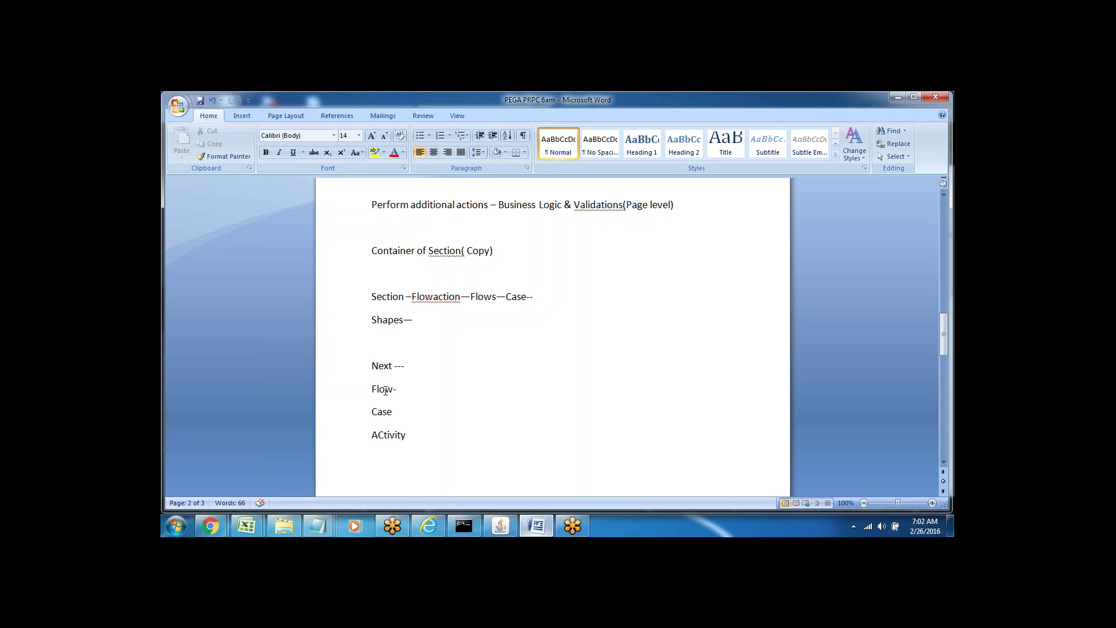
# Insert several blank lines after the Activity line
pyautogui.click(345, 397)
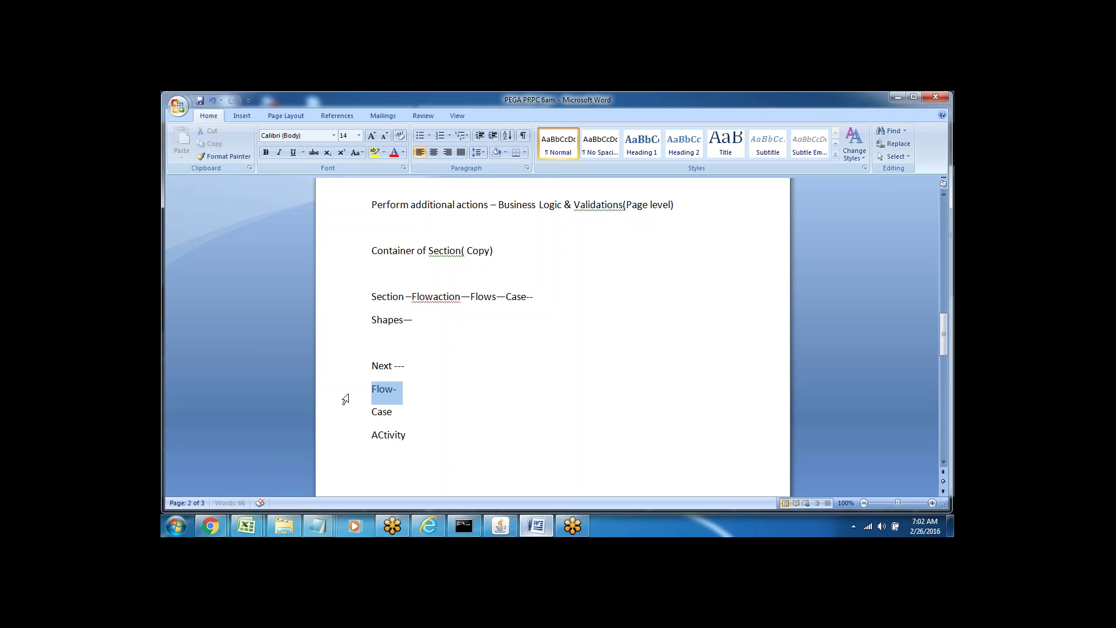
pyautogui.click(421, 420)
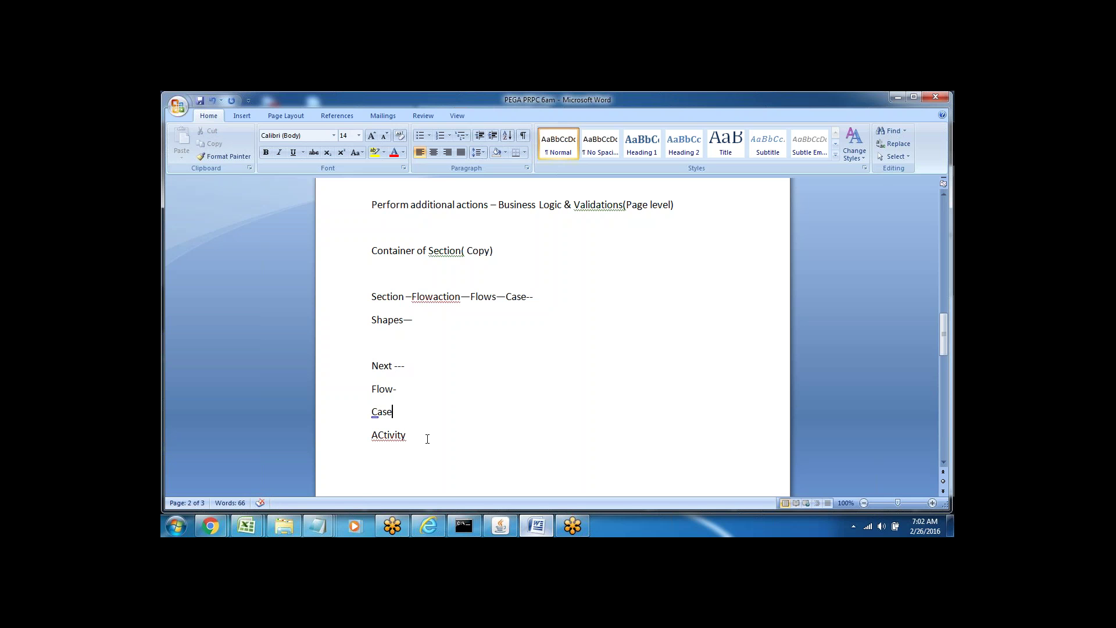
pyautogui.click(419, 440)
pyautogui.press('Return')
pyautogui.press('Return')
pyautogui.press('Return')
pyautogui.press('Return')
pyautogui.press('Return')
pyautogui.press('Return')
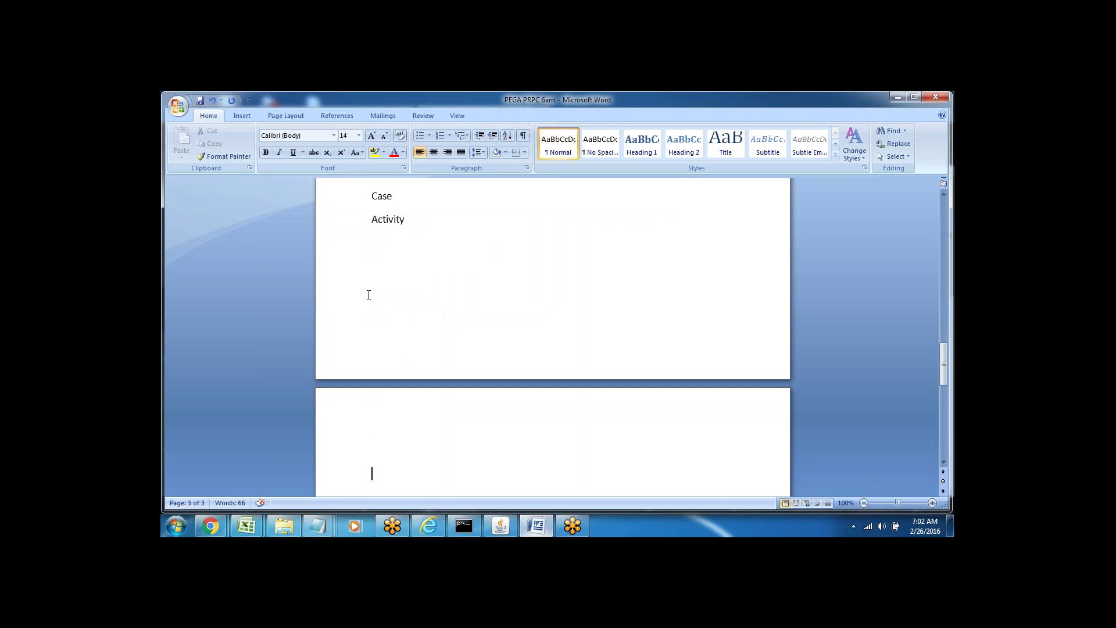
# Write the lines "Data Model—Data class" and "Property –Work" in the blank space below Activity
pyautogui.click(370, 288)
pyautogui.write('Dta')
pyautogui.press('BackSpace')
pyautogui.press('BackSpace')
pyautogui.press('BackSpace')
pyautogui.write('Data M')
pyautogui.write('odel')
pyautogui.write('--Data ')
pyautogui.write('v')
pyautogui.press('BackSpace')
pyautogui.write('class')
pyautogui.press('Return')
pyautogui.write('Property ')
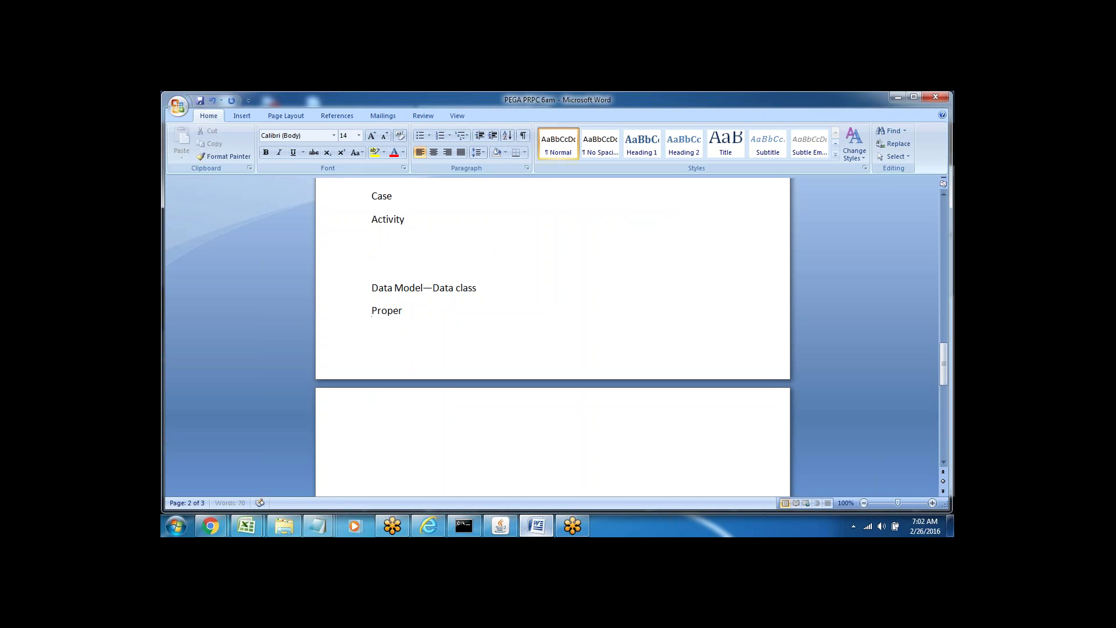
pyautogui.write('--Work')
# Continue the list below Property with the lines "Section", "Flowaction" and "Activity( Business Logic)"
pyautogui.press('Return')
pyautogui.write('Sectio')
pyautogui.write('n ')
pyautogui.write('Flowact')
pyautogui.write('ion')
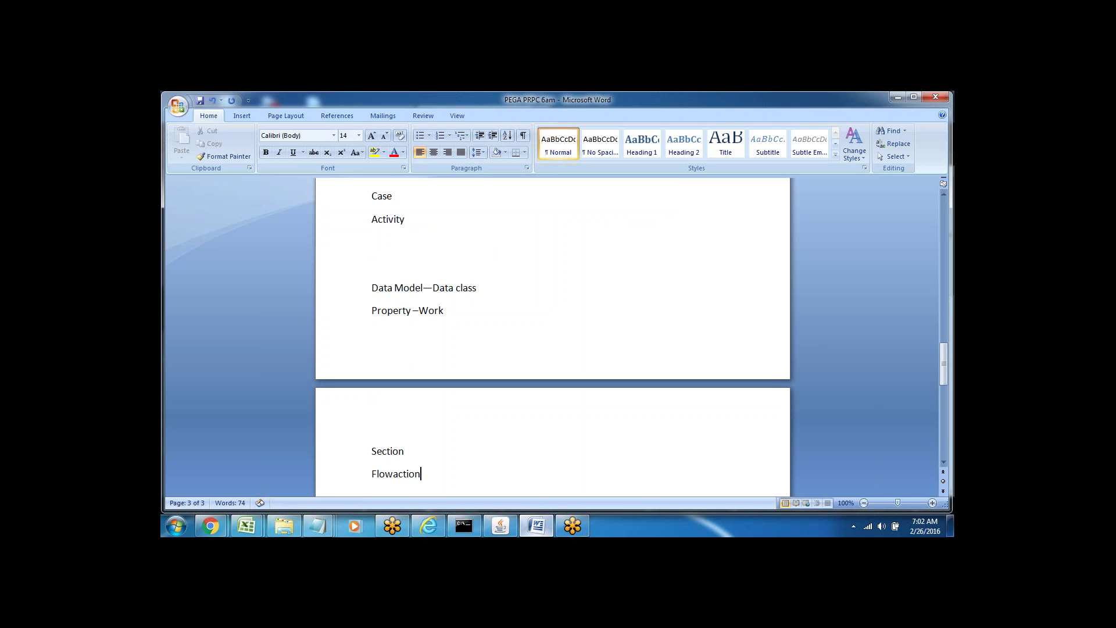
pyautogui.press('Return')
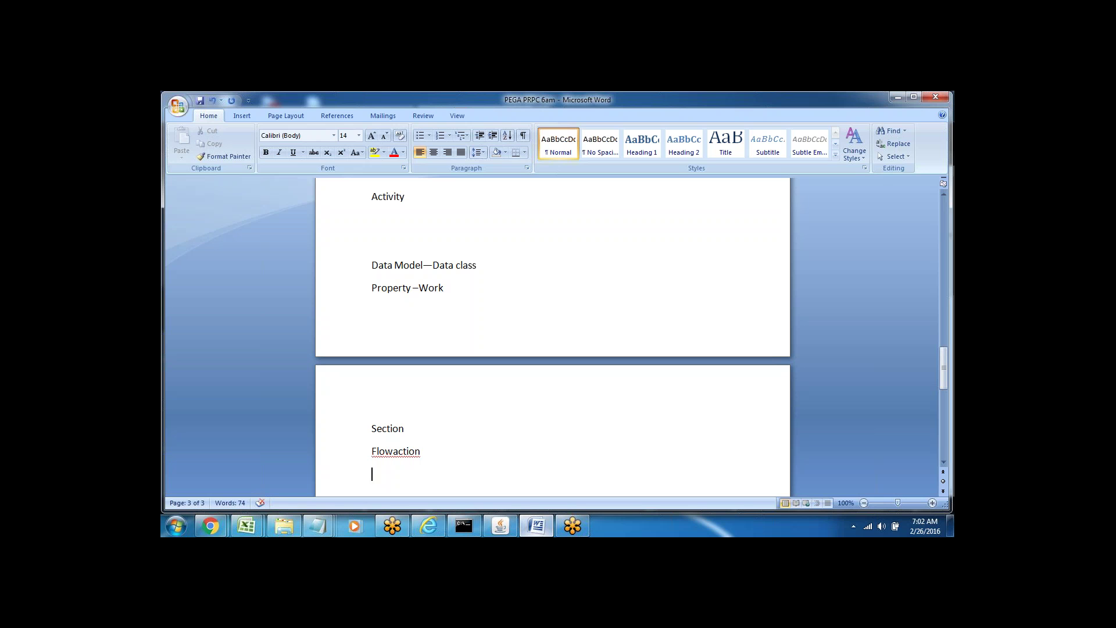
pyautogui.write('Activity( Business Logic)')
pyautogui.press('Return')
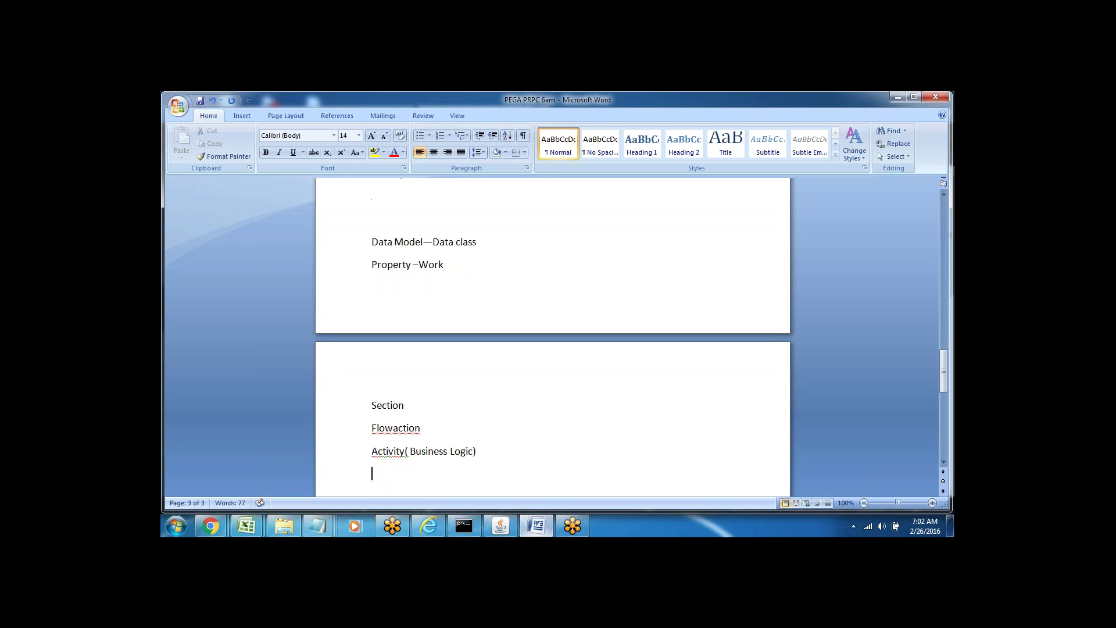
# Add "Flow" and "Case" as separate lines below Activity( Business Logic)
pyautogui.click(357, 430)
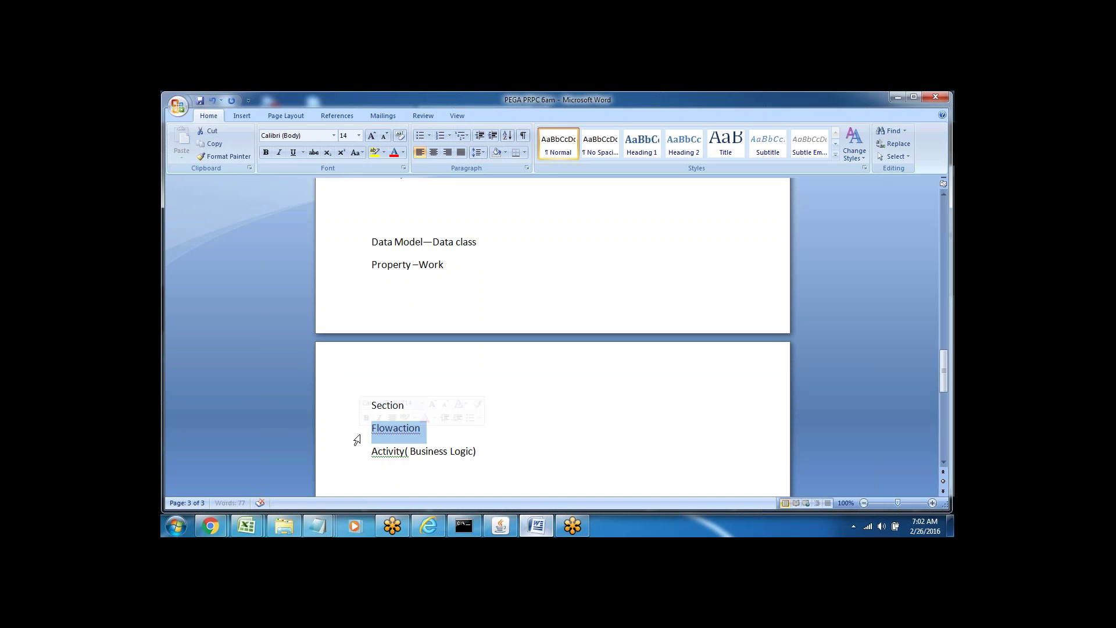
pyautogui.click(357, 453)
pyautogui.click(379, 474)
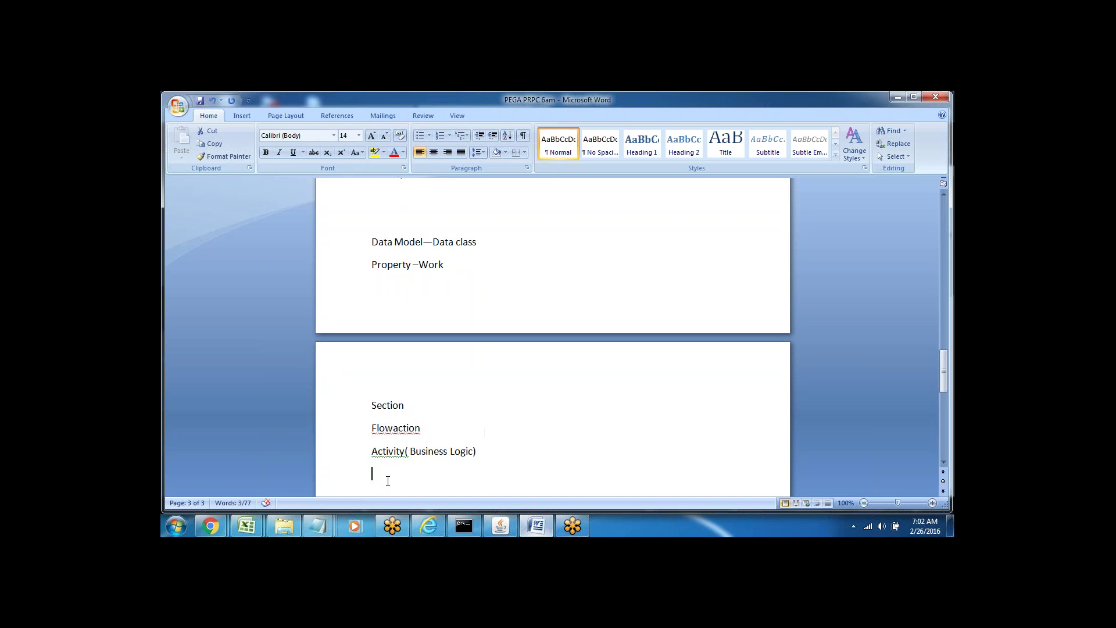
pyautogui.write('Flow')
pyautogui.press('Return')
pyautogui.write('Casw')
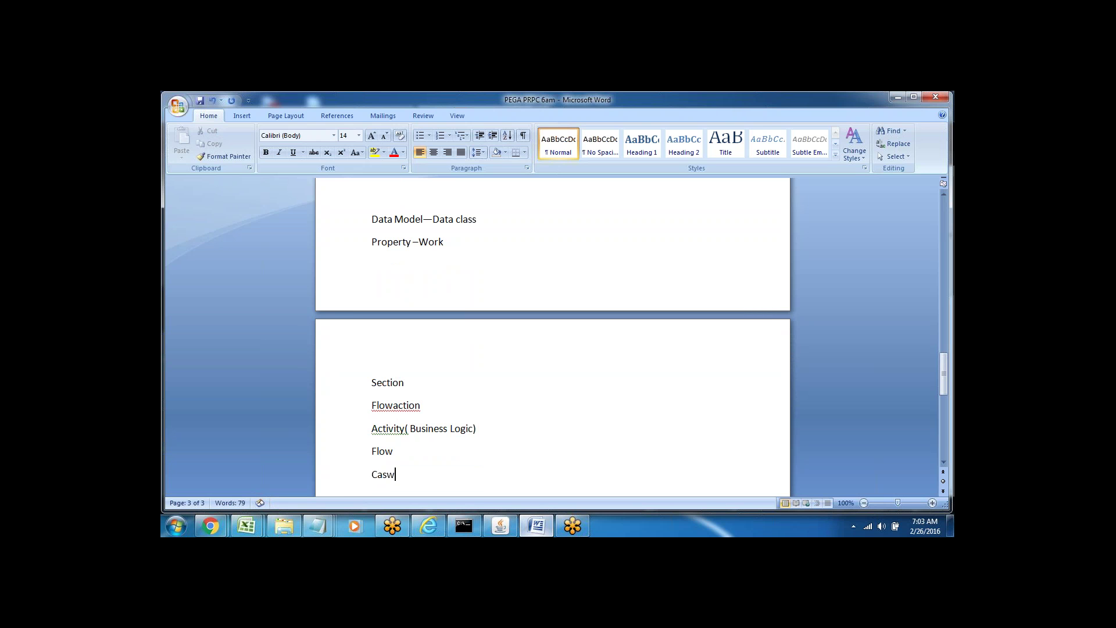
pyautogui.press('BackSpace')
pyautogui.write('e')
# Review the list from Data Model to Case, highlighting its entries one after another
pyautogui.click(362, 221)
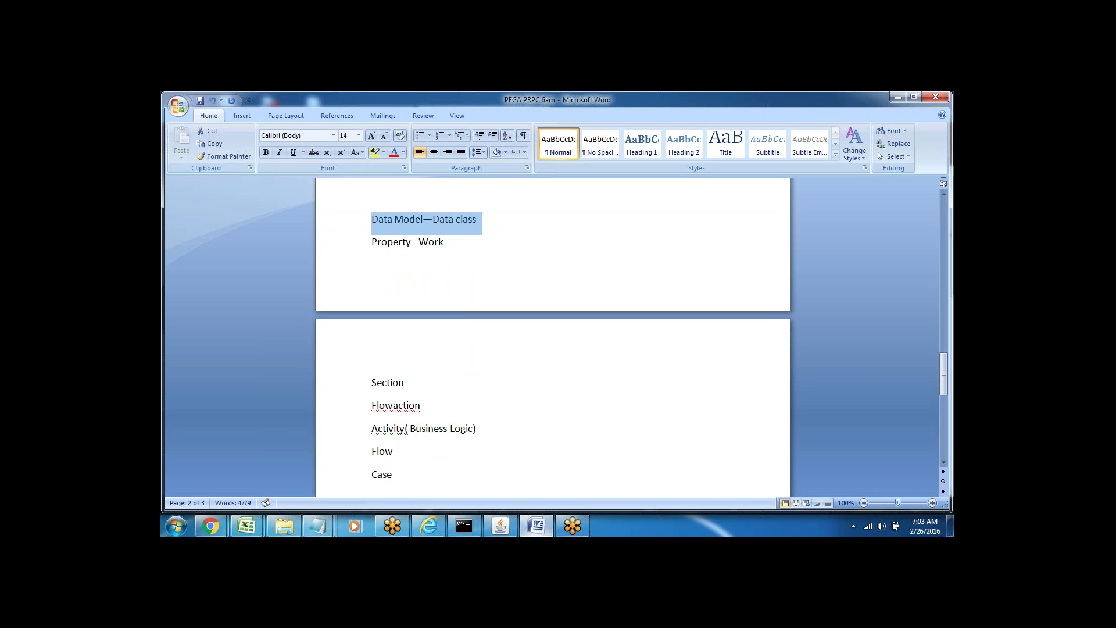
pyautogui.click(362, 243)
pyautogui.click(361, 384)
pyautogui.click(348, 408)
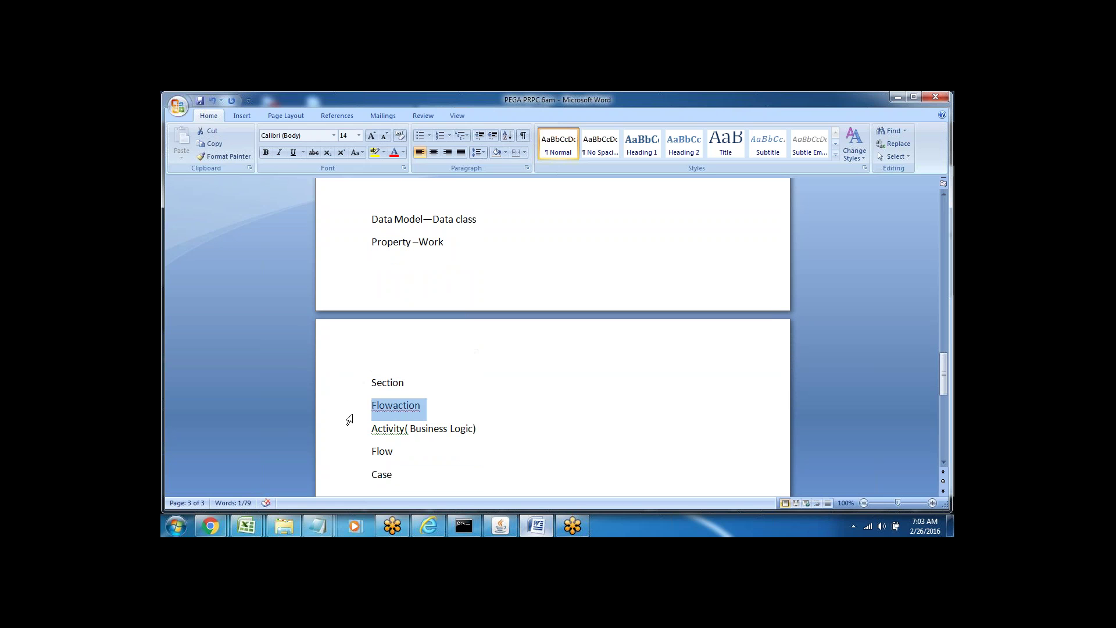
pyautogui.click(347, 430)
pyautogui.click(410, 428)
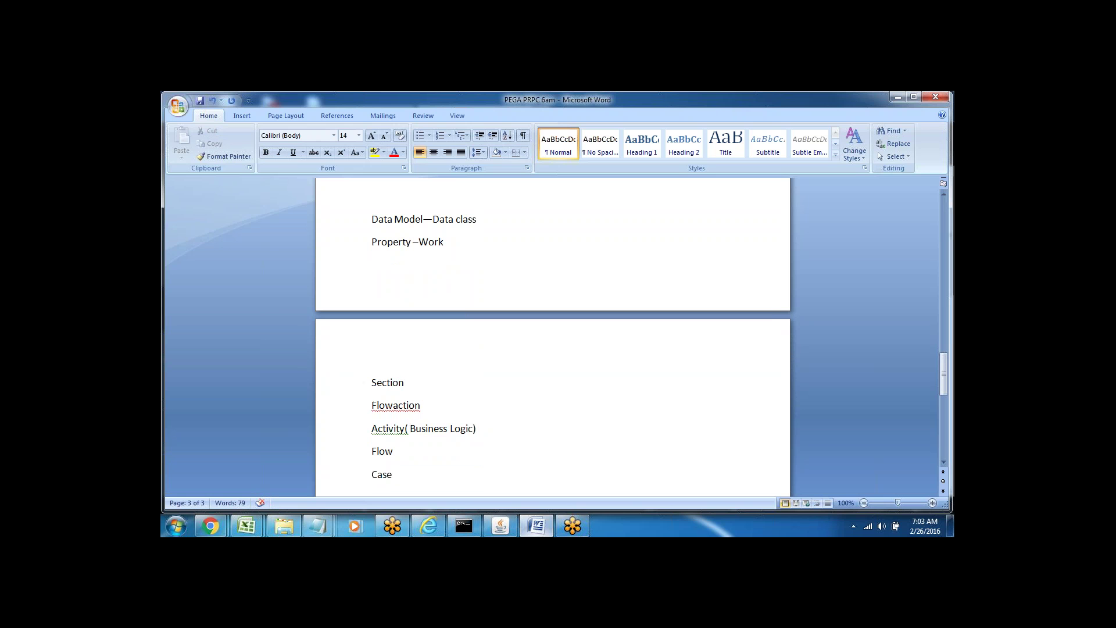
pyautogui.click(356, 384)
pyautogui.click(353, 407)
pyautogui.click(346, 429)
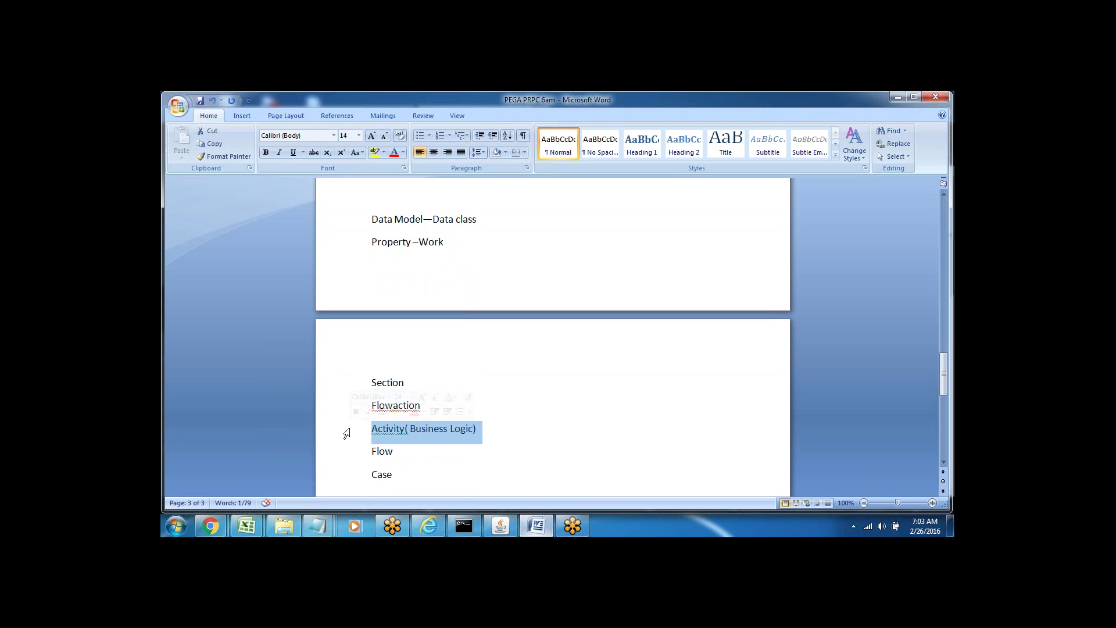
pyautogui.click(351, 454)
pyautogui.click(425, 483)
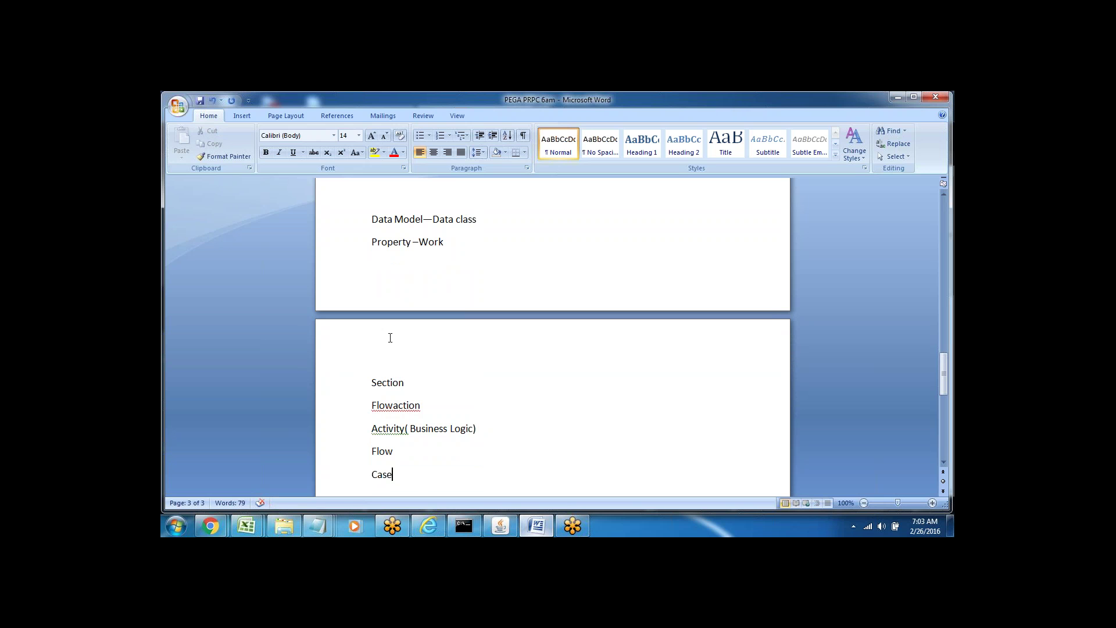
pyautogui.moveTo(371, 219); pyautogui.dragTo(407, 482)
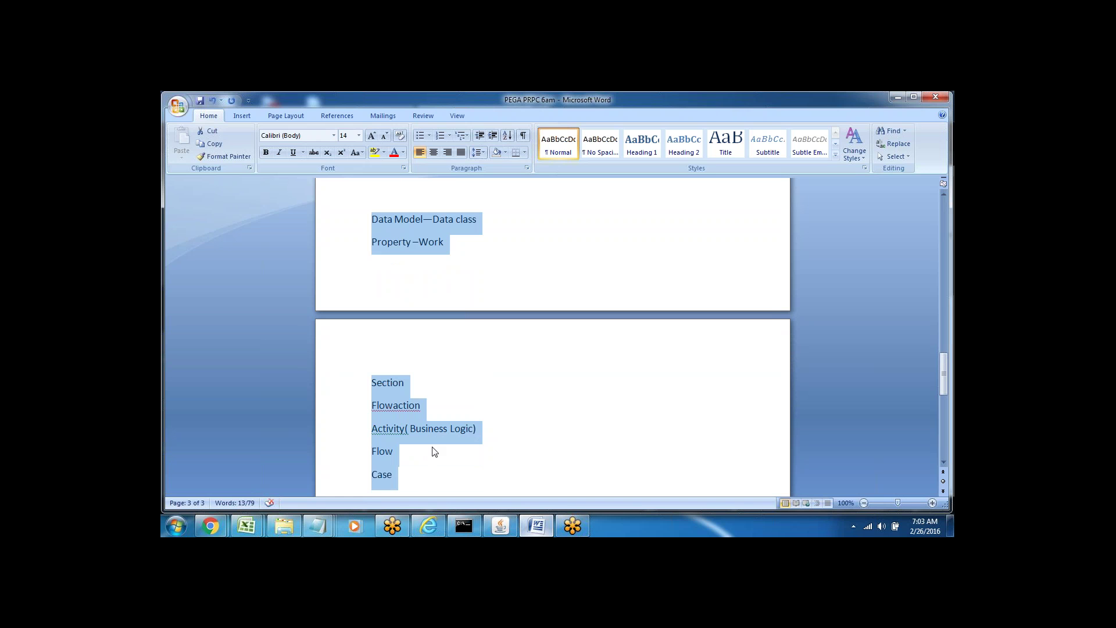
pyautogui.click(414, 479)
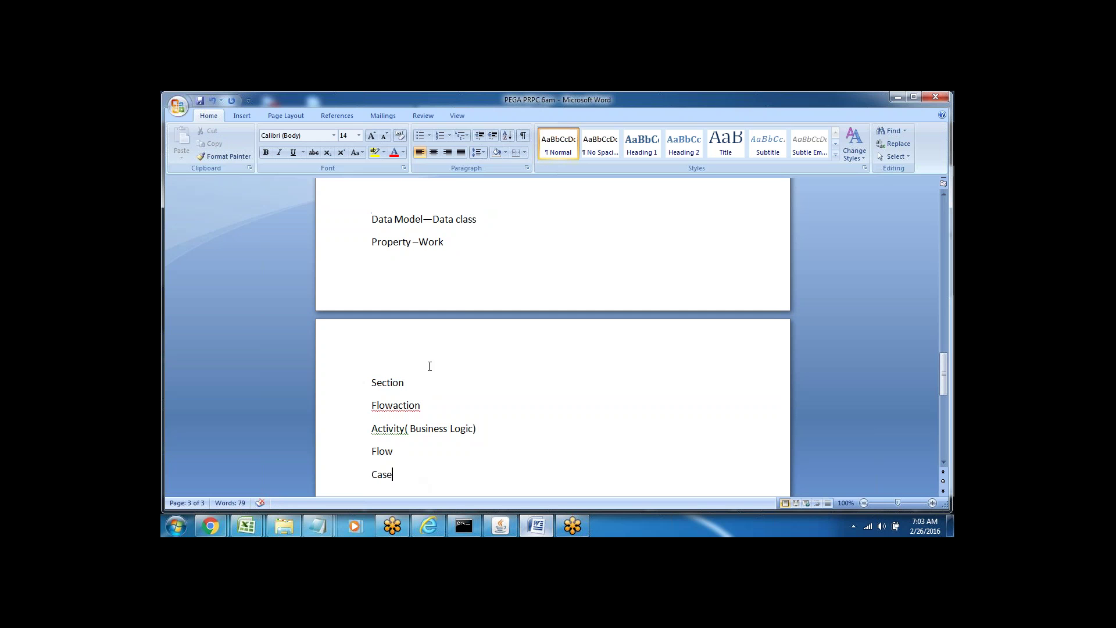
pyautogui.click(366, 384)
pyautogui.click(367, 406)
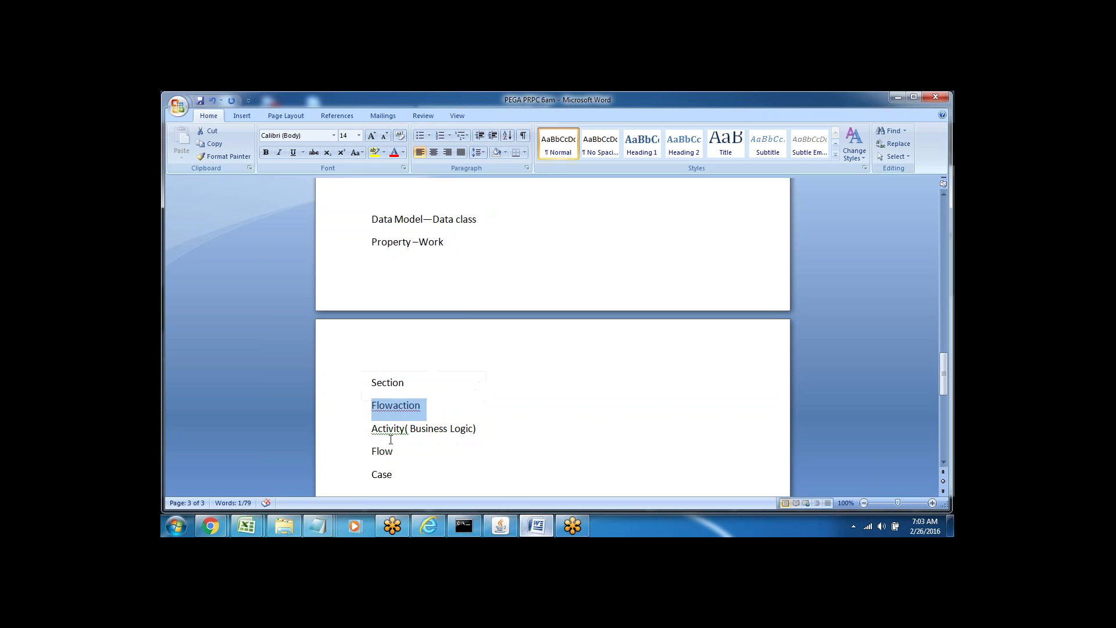
pyautogui.click(366, 429)
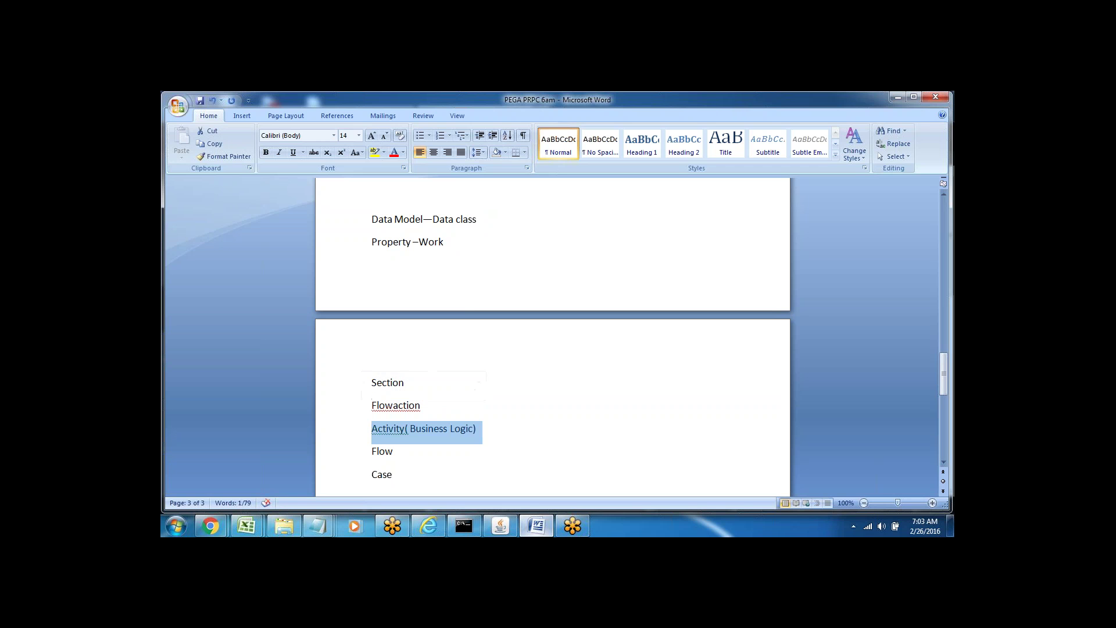
pyautogui.click(415, 468)
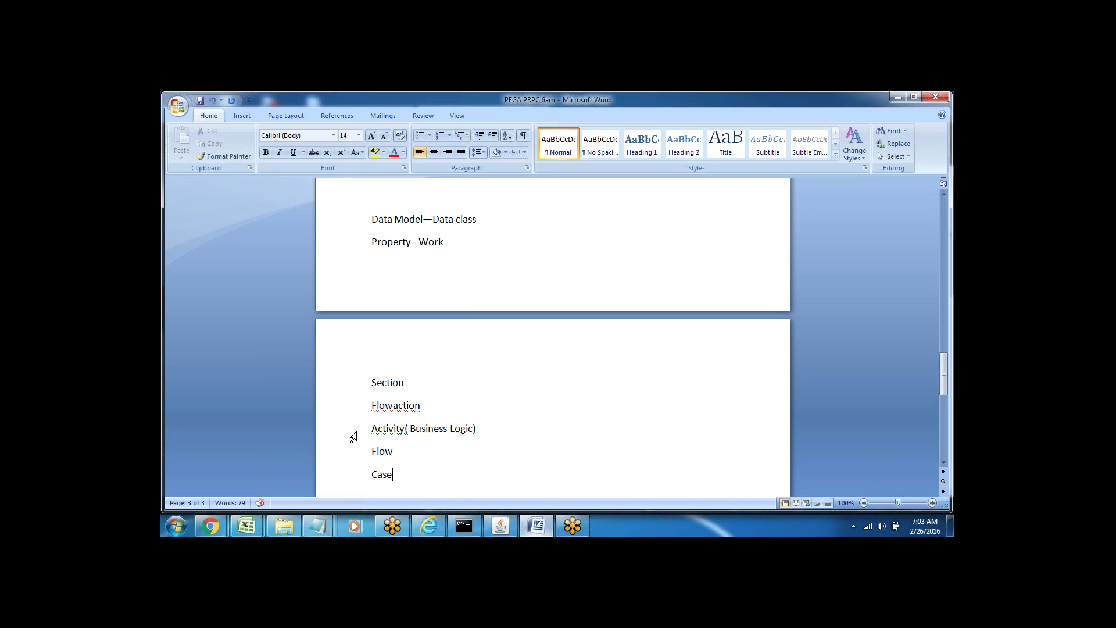
# Leave a blank line after Case and add the lines "Decision", "Declare", "Validations" and "Reporing"
pyautogui.press('Return')
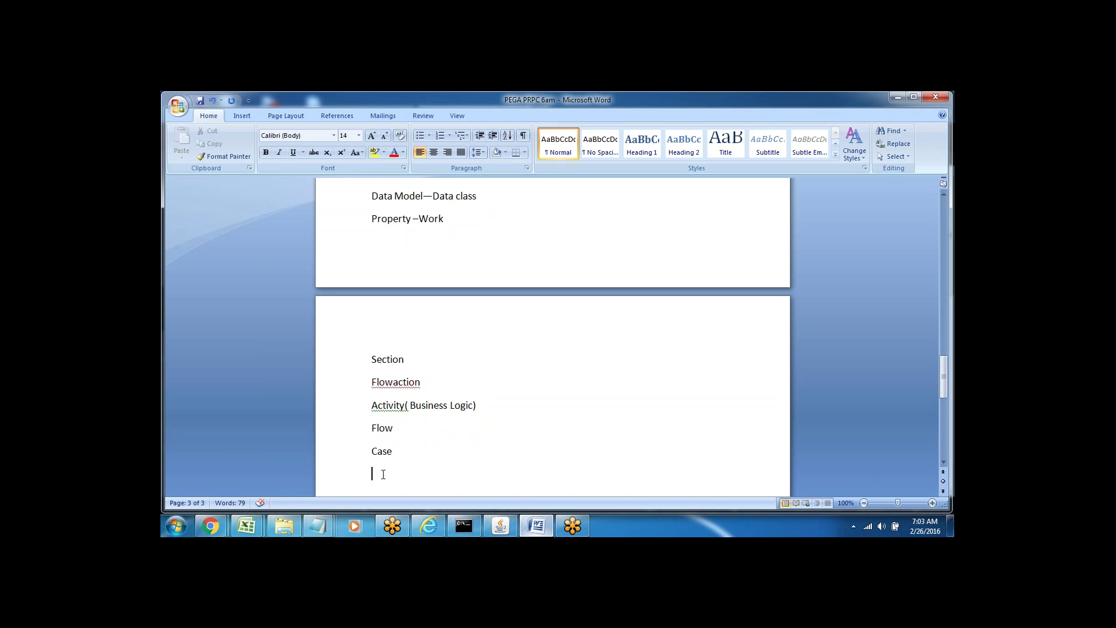
pyautogui.press('Return')
pyautogui.press('Return')
pyautogui.press('Return')
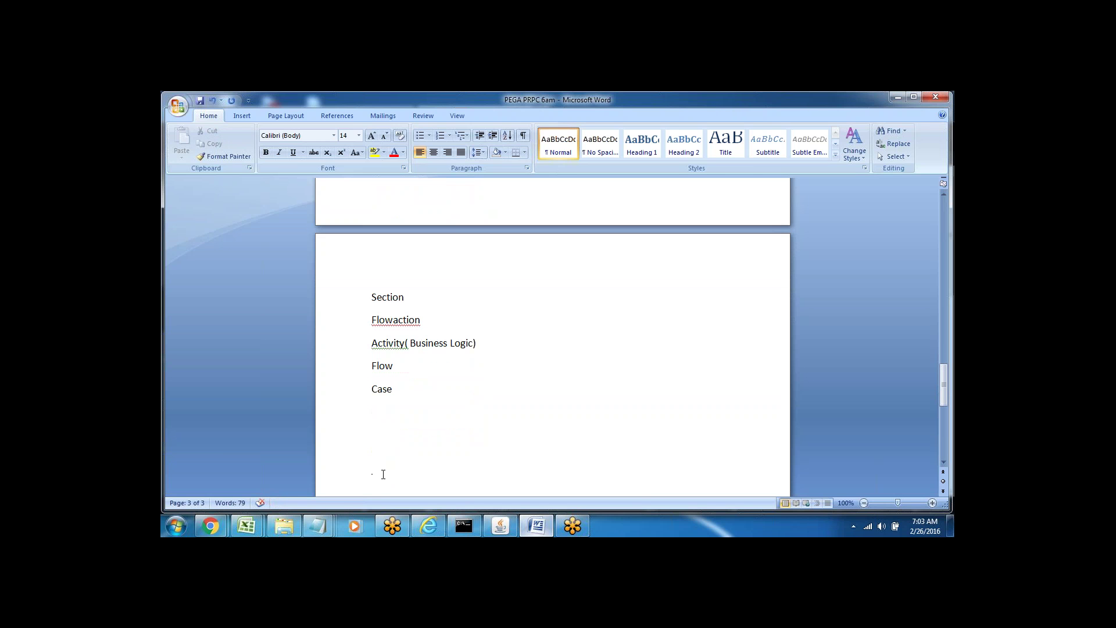
pyautogui.click(369, 425)
pyautogui.press('Return')
pyautogui.write('Decision')
pyautogui.press('Return')
pyautogui.write('Declare')
pyautogui.press('Return')
pyautogui.write('Validations ')
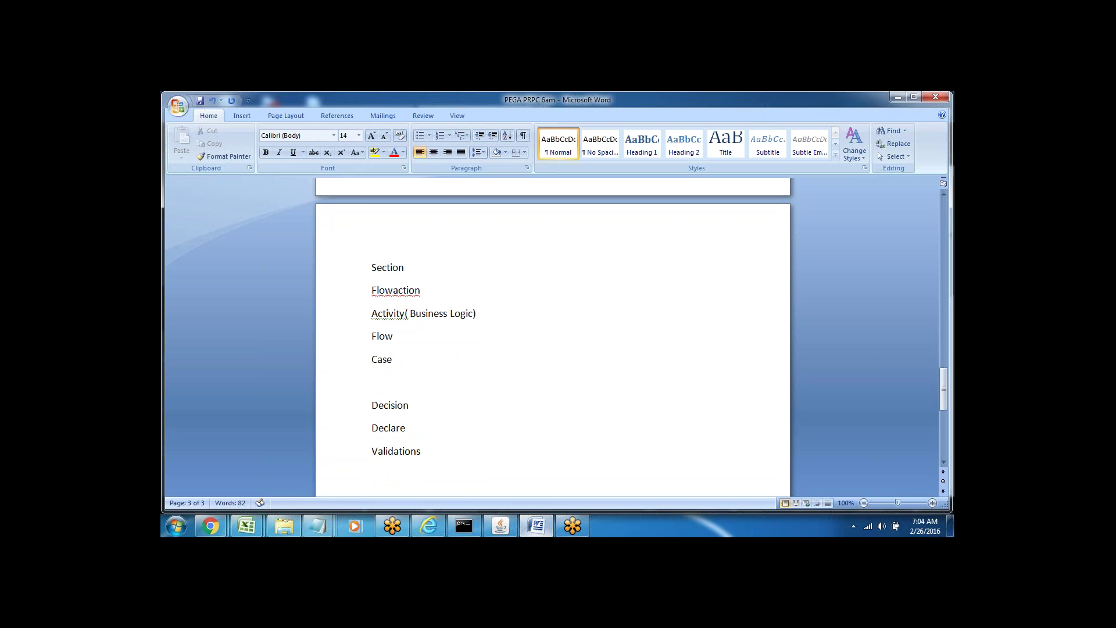
pyautogui.write('Reporing')
pyautogui.press('Return')
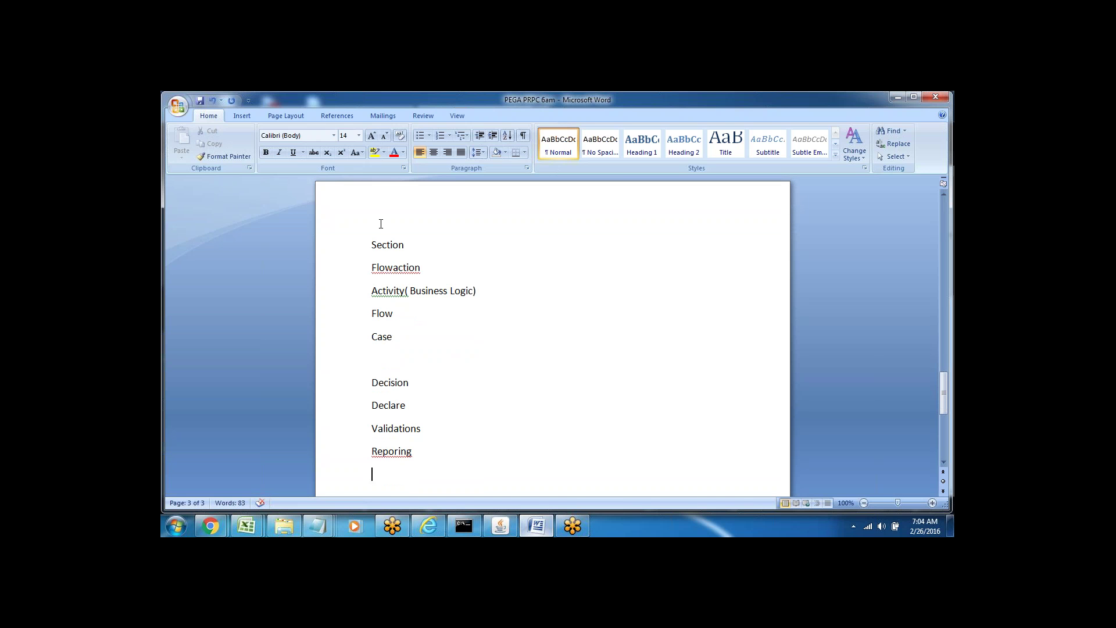
# Go over the entries from Data Model—Data class down to Case by highlighting them as one block
pyautogui.moveTo(371, 244); pyautogui.dragTo(407, 334)
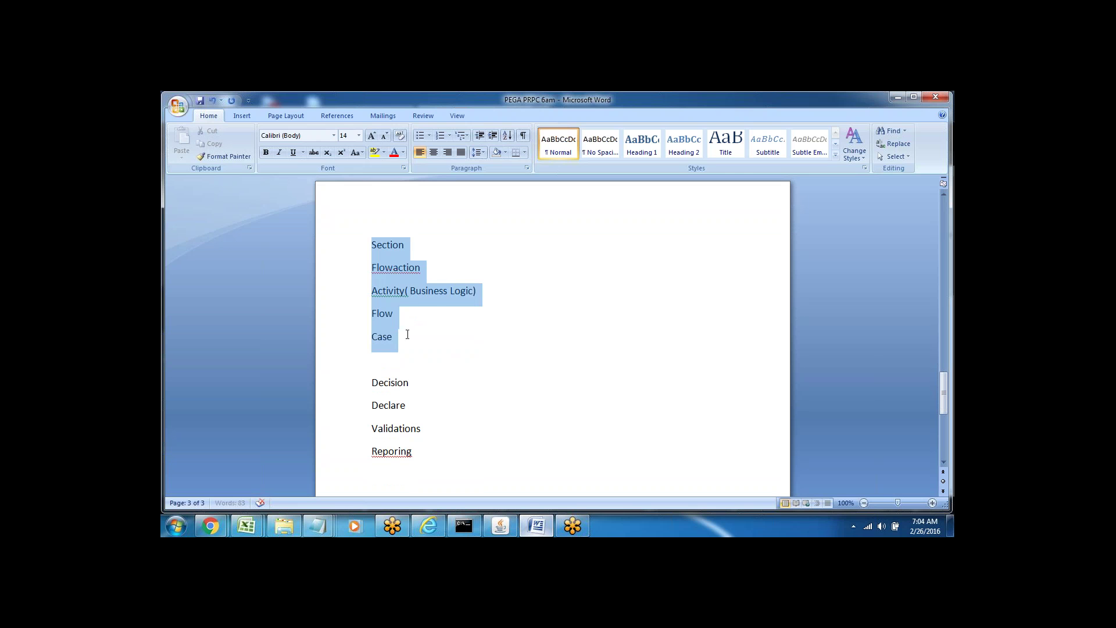
pyautogui.press('Up')
pyautogui.press('Up')
pyautogui.press('Up')
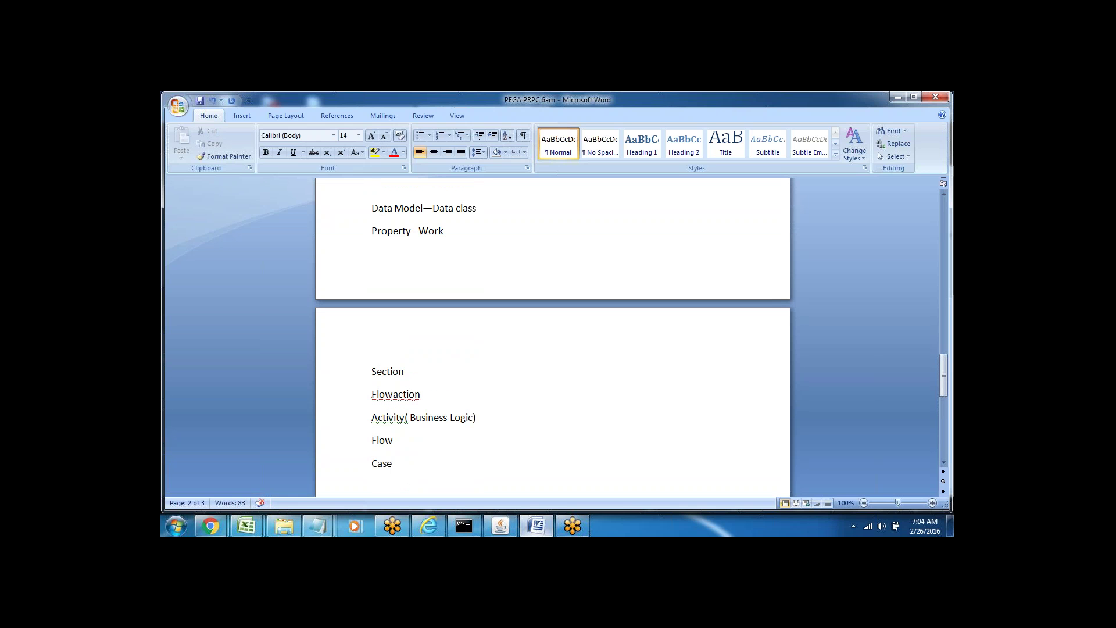
pyautogui.moveTo(374, 210); pyautogui.dragTo(413, 462)
pyautogui.press('Down')
pyautogui.press('Down')
pyautogui.press('Down')
pyautogui.press('Down')
pyautogui.press('Down')
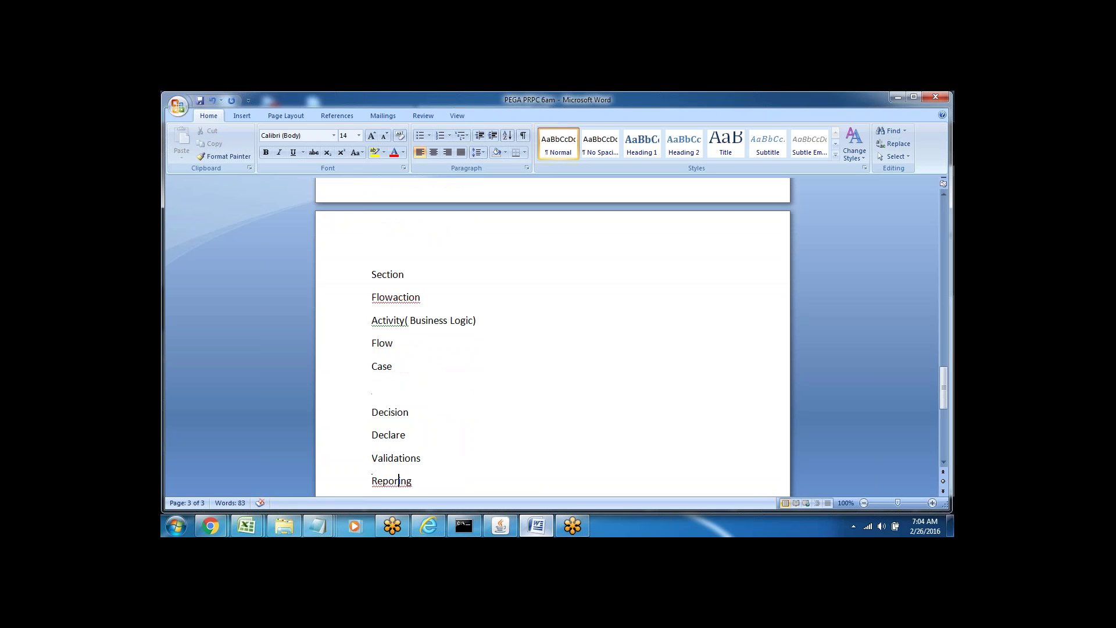
# Review the Decision, Declare, Validations and Reporing entries, highlighting them line by line
pyautogui.moveTo(372, 413); pyautogui.dragTo(402, 395)
pyautogui.click(392, 261)
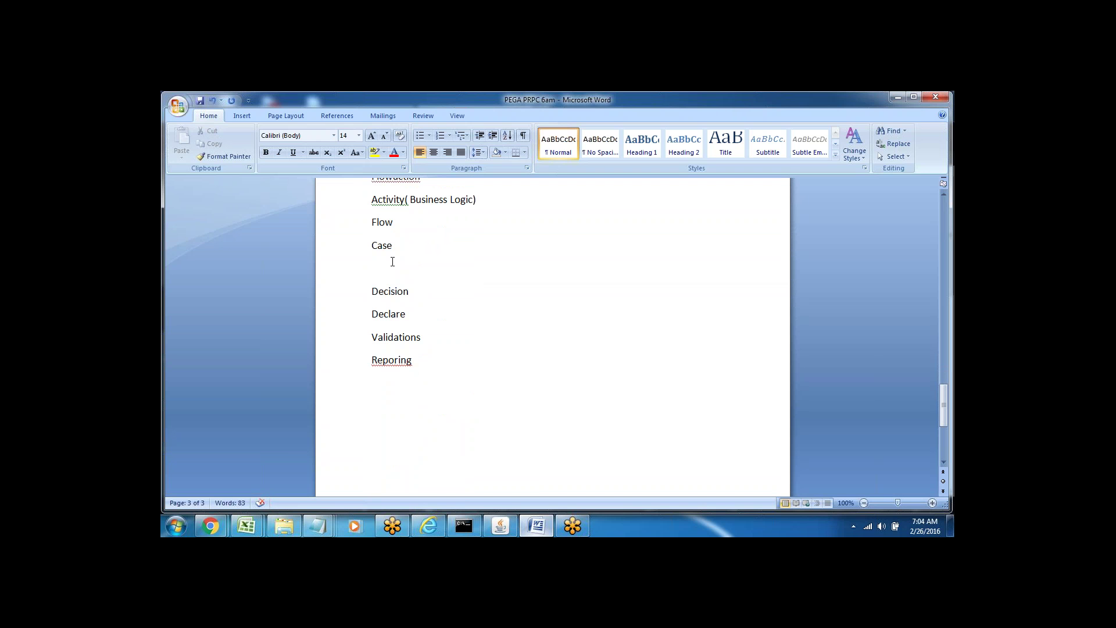
pyautogui.click(346, 294)
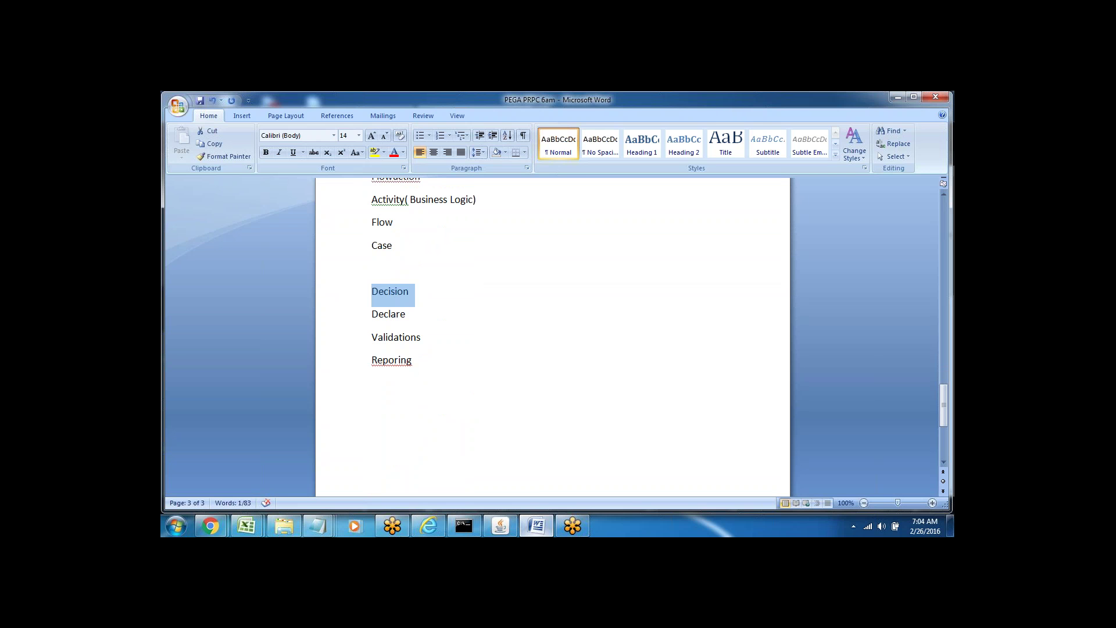
pyautogui.click(347, 316)
pyautogui.click(352, 340)
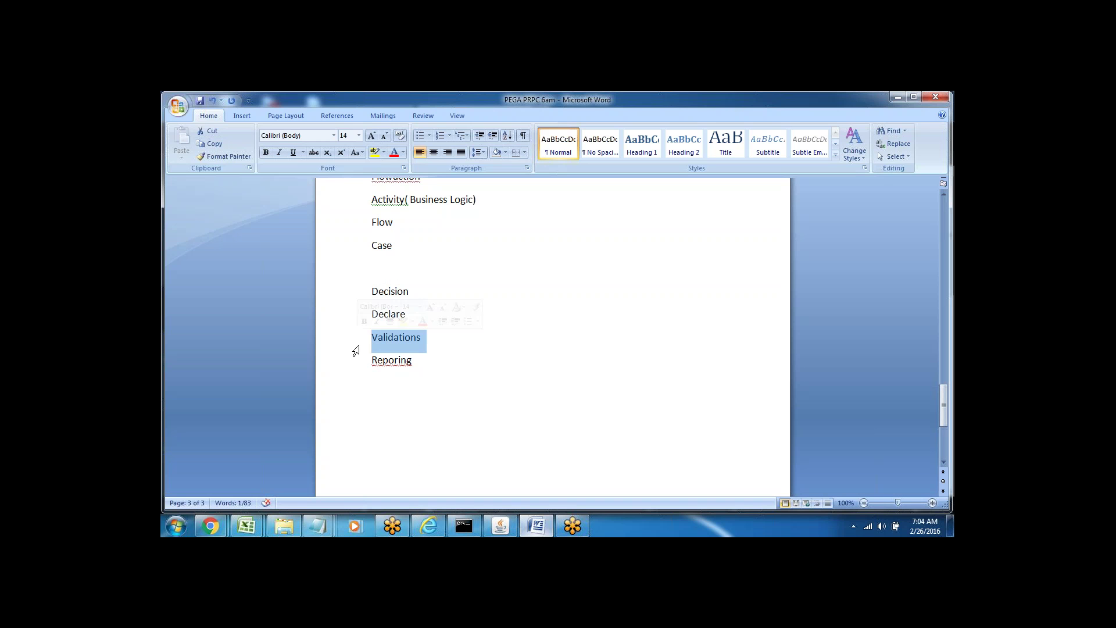
pyautogui.click(391, 399)
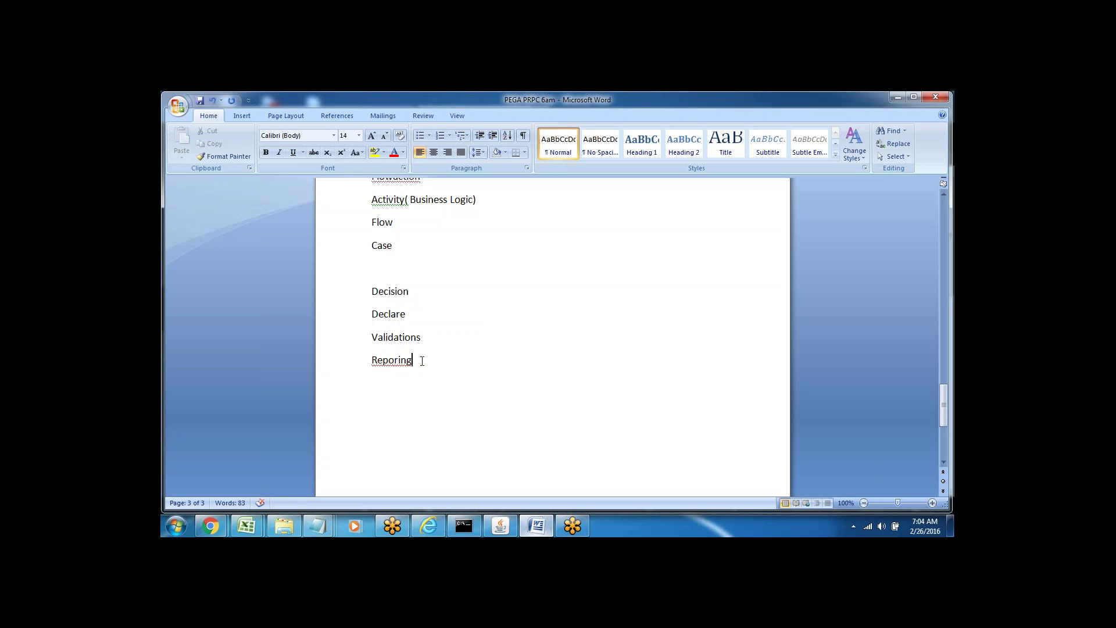
# Look back through the earlier notes up to the Property and Section rule types, and return to the Reporing entry
pyautogui.press('Up')
pyautogui.press('Up')
pyautogui.press('Up')
pyautogui.press('Up')
pyautogui.press('Up')
pyautogui.press('Up')
pyautogui.press('Up')
pyautogui.press('Up')
pyautogui.press('Up')
pyautogui.press('Up')
pyautogui.press('Up')
pyautogui.press('Up')
pyautogui.press('Up')
pyautogui.press('Up')
pyautogui.press('Up')
pyautogui.press('Up')
pyautogui.press('Up')
pyautogui.press('Up')
pyautogui.press('Up')
pyautogui.press('Up')
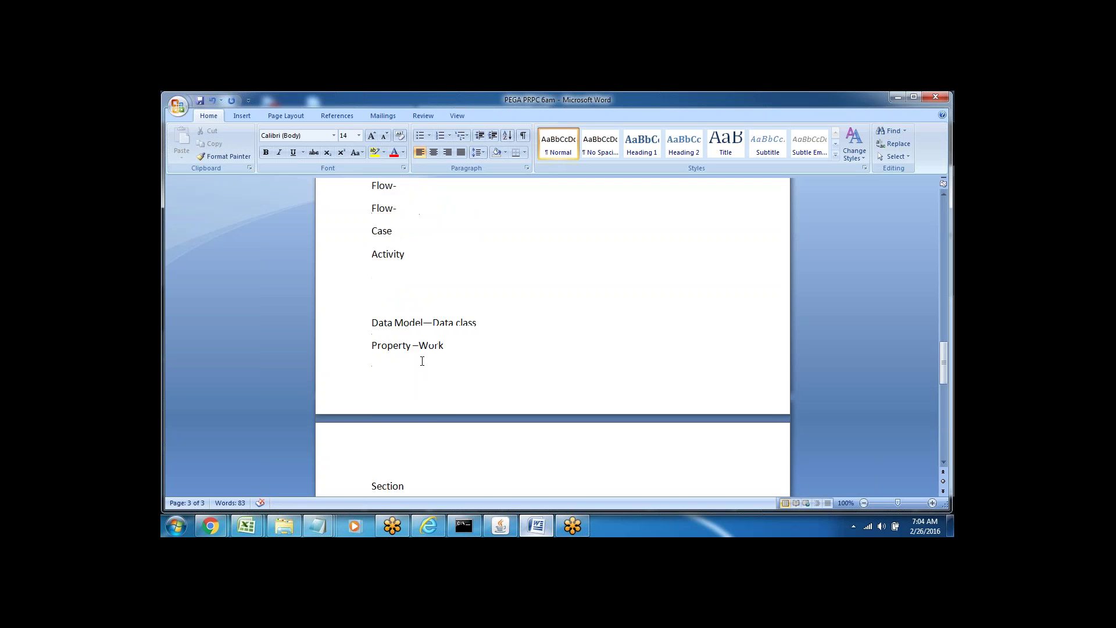
pyautogui.click(407, 408)
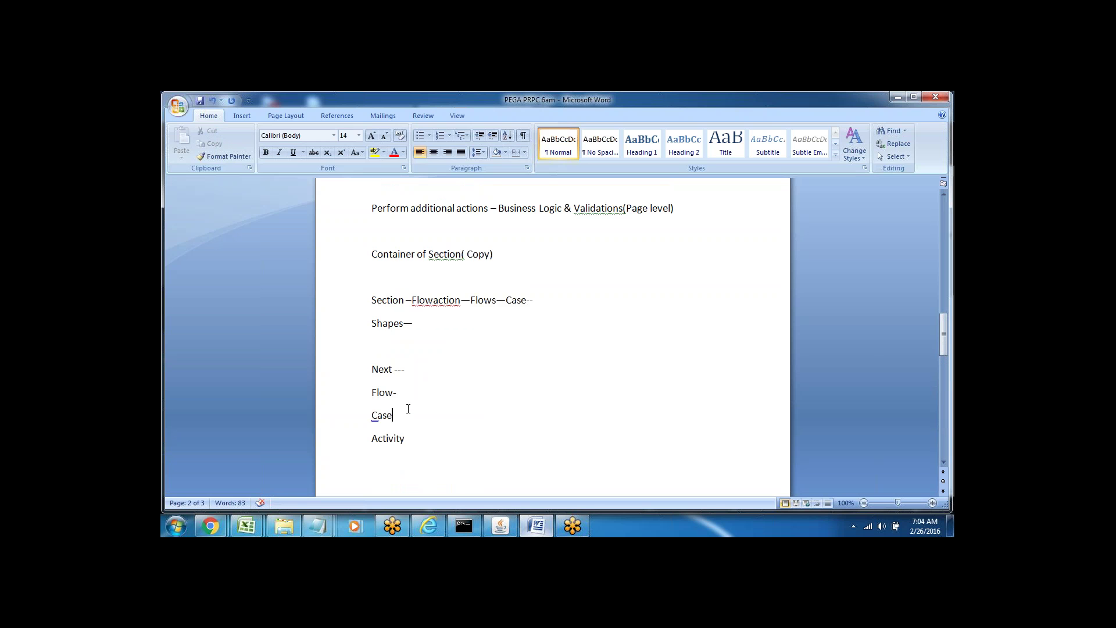
pyautogui.press('Up')
pyautogui.press('Up')
pyautogui.press('Up')
pyautogui.press('Up')
pyautogui.press('Up')
pyautogui.press('Up')
pyautogui.press('Up')
pyautogui.press('Up')
pyautogui.press('Up')
pyautogui.press('Up')
pyautogui.press('Up')
pyautogui.press('Up')
pyautogui.press('Up')
pyautogui.press('Up')
pyautogui.press('Up')
pyautogui.press('Up')
pyautogui.press('Up')
pyautogui.press('Up')
pyautogui.press('Up')
pyautogui.press('Up')
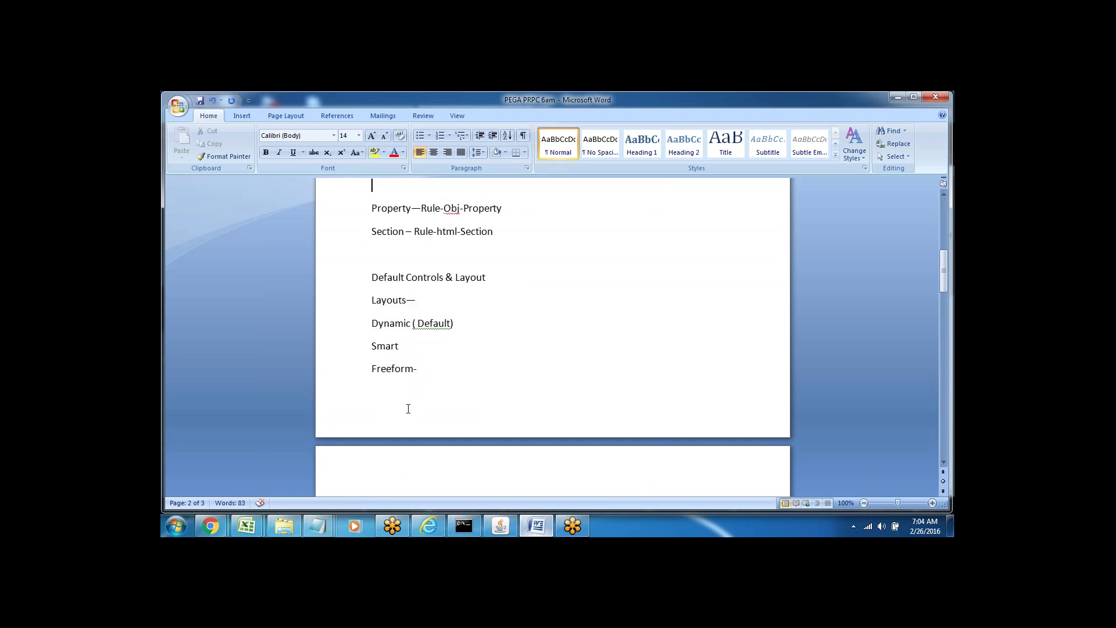
pyautogui.press('Down')
pyautogui.press('Down')
pyautogui.press('Down')
pyautogui.press('Down')
pyautogui.press('Down')
pyautogui.press('Down')
pyautogui.press('Down')
pyautogui.press('Down')
pyautogui.press('Down')
pyautogui.press('Down')
pyautogui.press('Down')
pyautogui.press('Down')
pyautogui.press('Down')
pyautogui.press('Down')
pyautogui.press('Down')
pyautogui.press('Down')
pyautogui.press('Down')
pyautogui.press('Down')
pyautogui.press('Down')
pyautogui.press('Down')
pyautogui.press('Down')
pyautogui.press('Down')
pyautogui.press('Down')
pyautogui.press('Down')
pyautogui.press('Down')
pyautogui.press('Down')
pyautogui.press('Down')
pyautogui.press('Down')
pyautogui.press('Down')
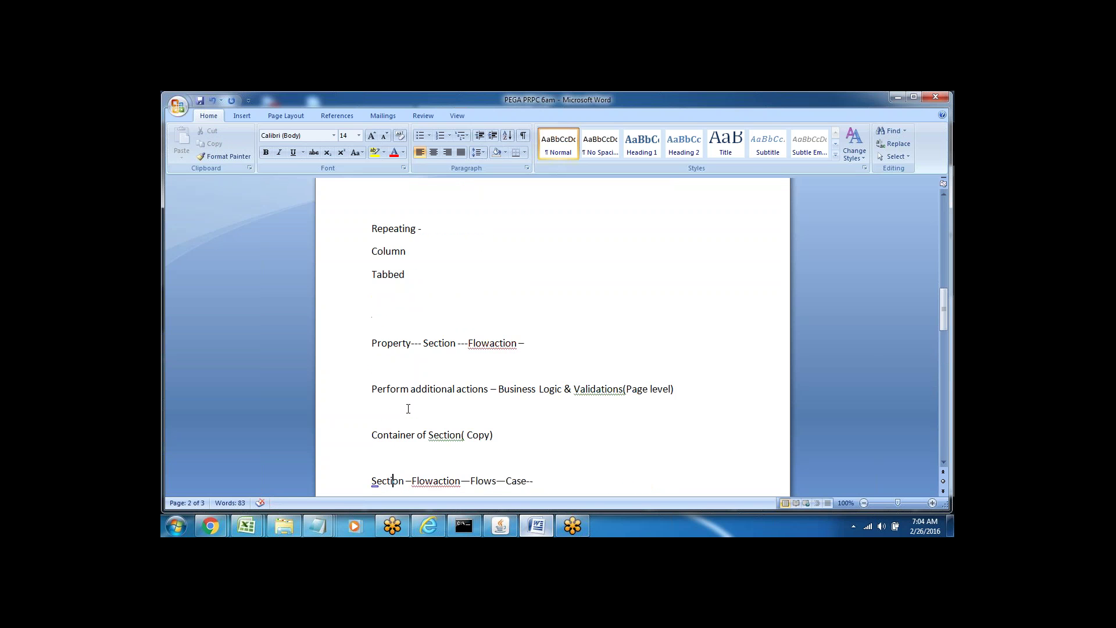
pyautogui.press('Down')
pyautogui.press('Down')
pyautogui.press('Down')
pyautogui.press('Down')
pyautogui.press('Down')
pyautogui.press('Down')
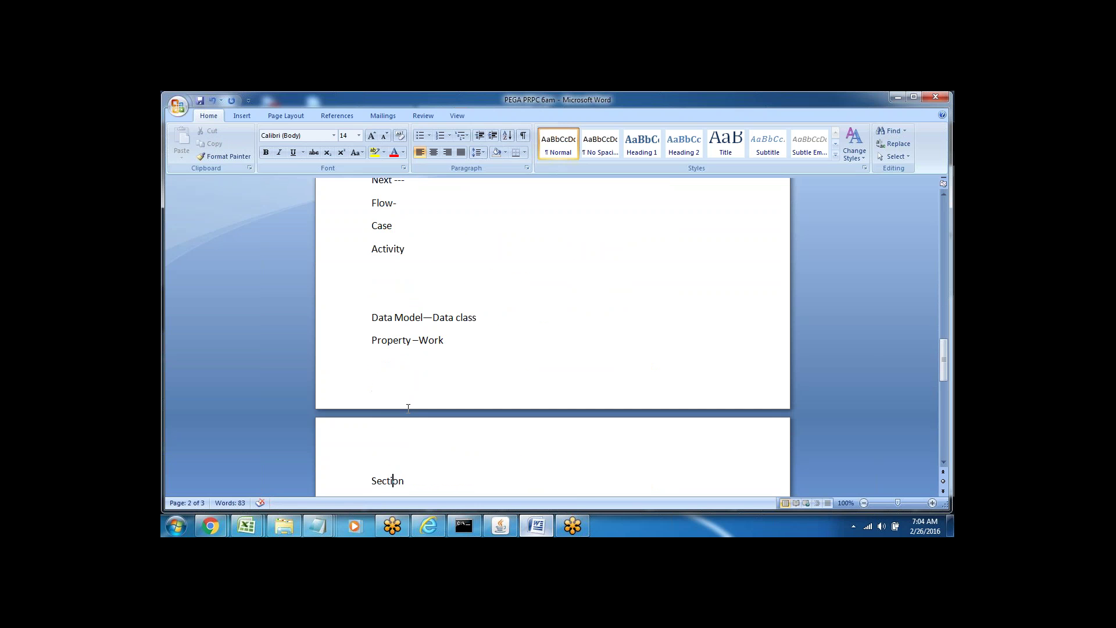
pyautogui.press('Down')
pyautogui.press('Down')
pyautogui.press('Down')
pyautogui.press('Down')
pyautogui.press('Down')
pyautogui.press('Down')
pyautogui.press('Down')
pyautogui.press('Down')
pyautogui.press('Down')
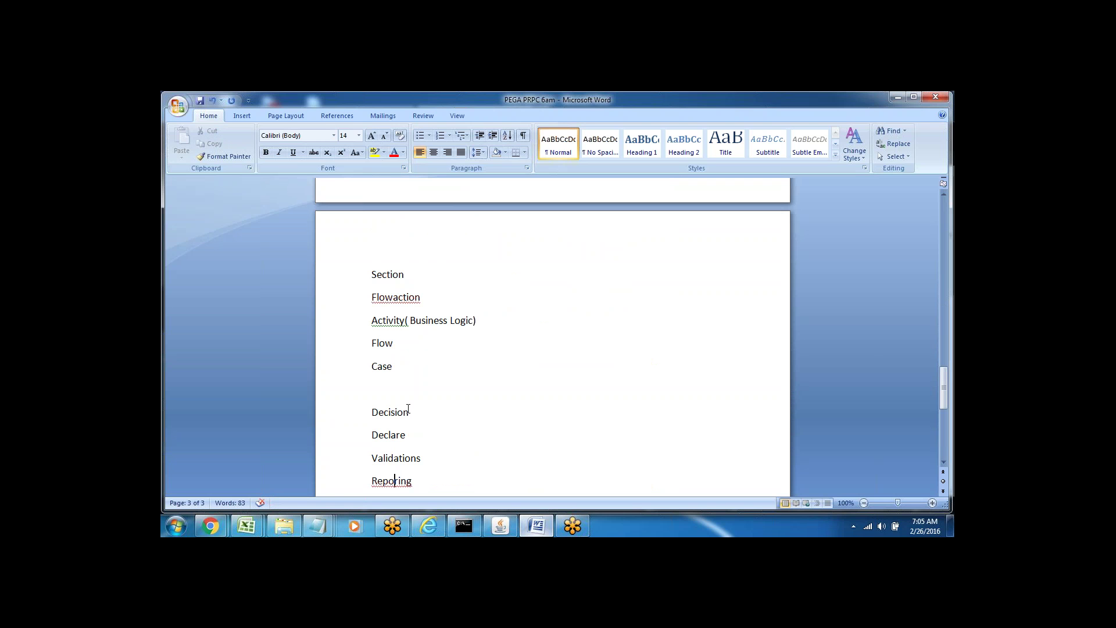
# Review the entries from Section to Case again, highlighting Section as the starting point
pyautogui.doubleClick(385, 277)
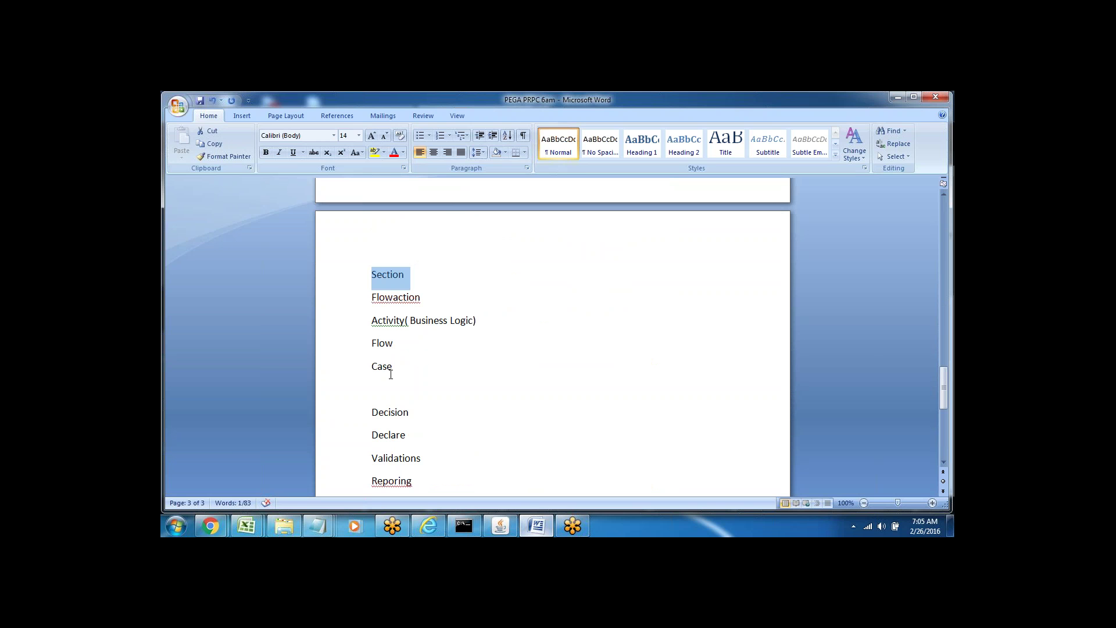
pyautogui.click(389, 370)
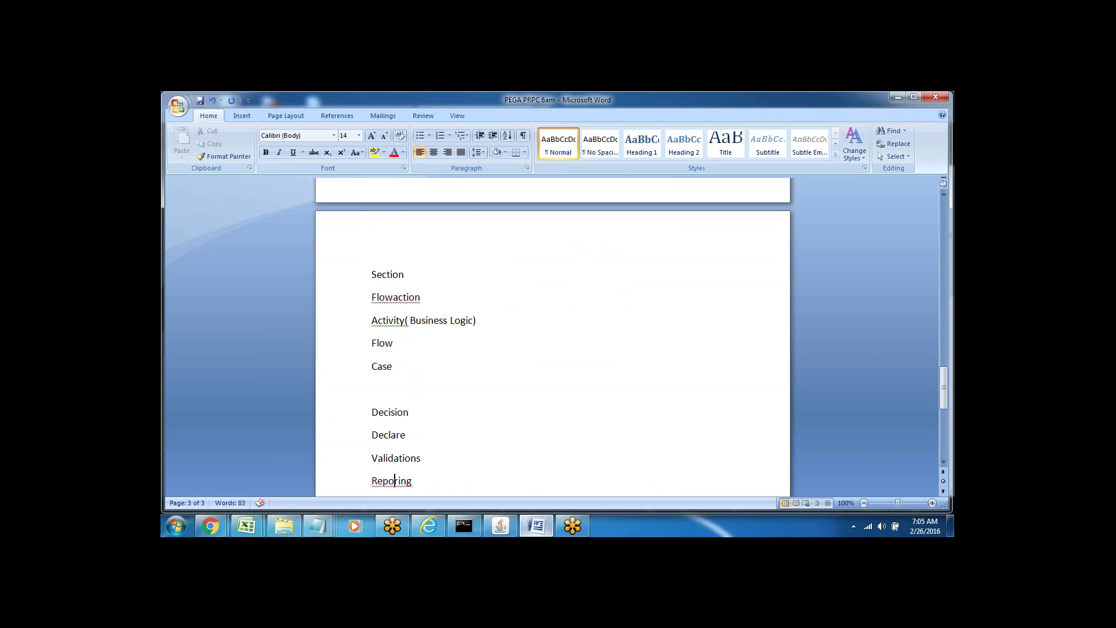
pyautogui.press('Return')
pyautogui.press('Return')
pyautogui.press('Return')
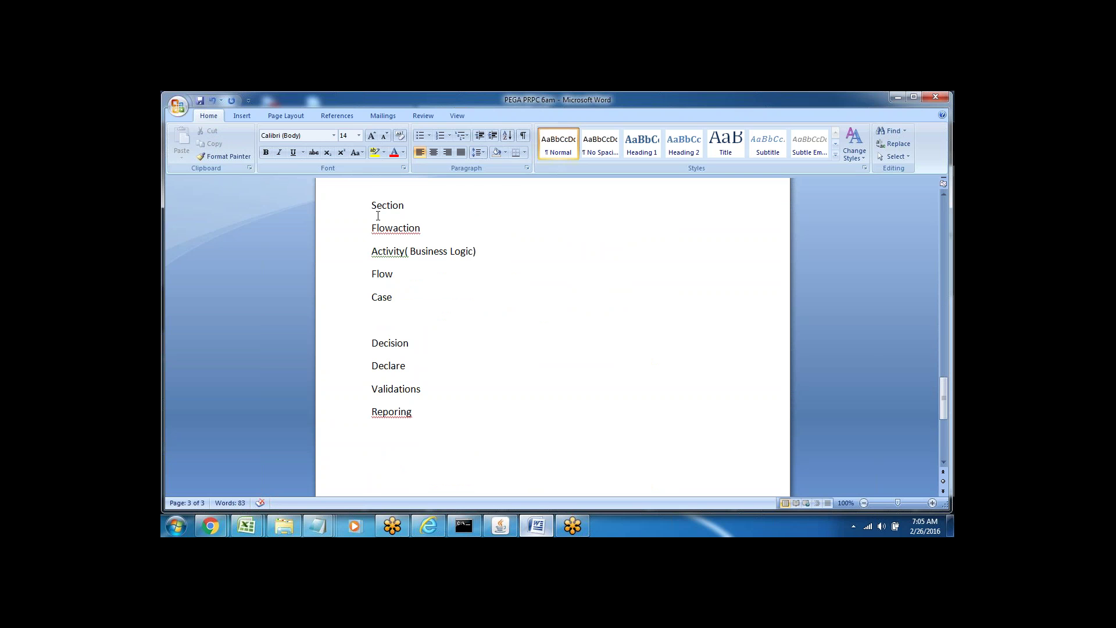
pyautogui.doubleClick(389, 205)
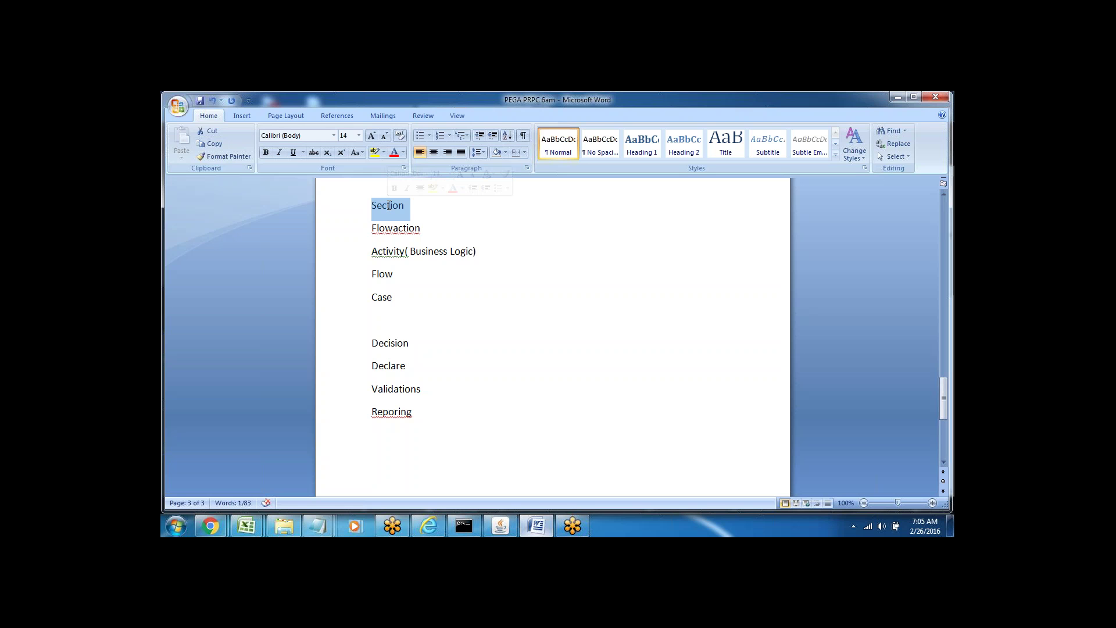
pyautogui.click(394, 296)
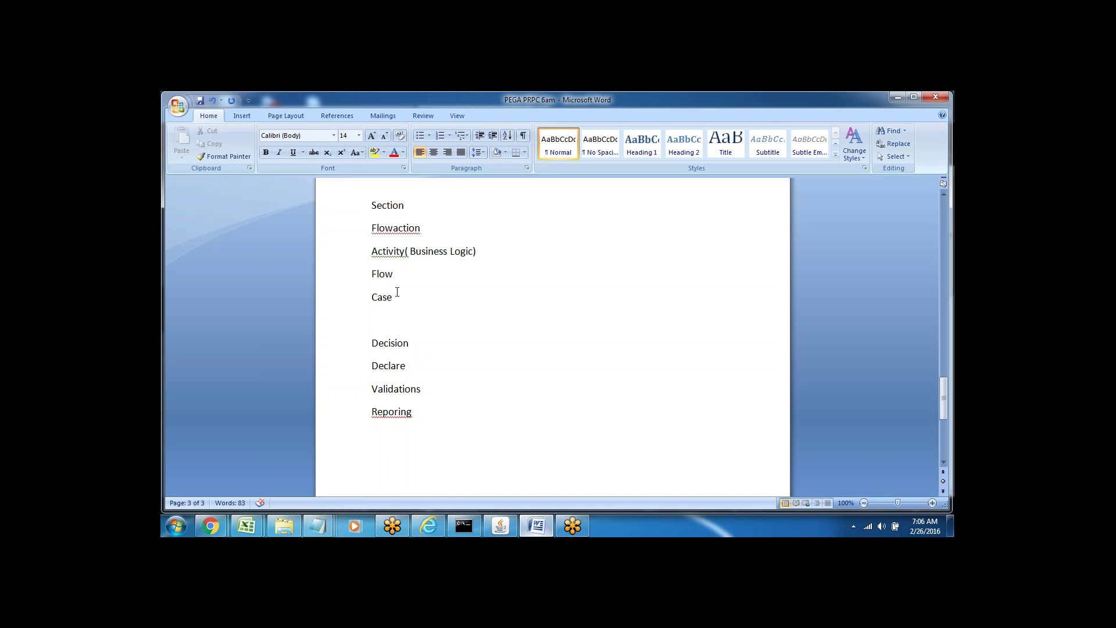
# Below the Reporing entry, leave a blank line and add the lines "Monday---" and "IST"
pyautogui.click(421, 421)
pyautogui.scroll(-3, 420, 420)
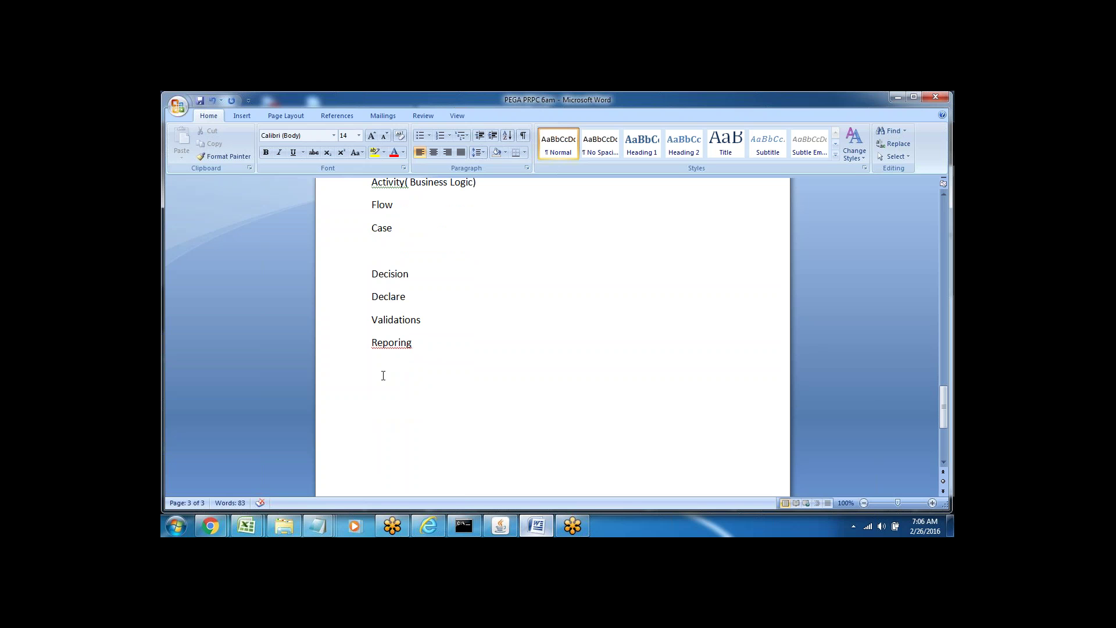
pyautogui.click(383, 375)
pyautogui.write('Monda')
pyautogui.write('y---')
pyautogui.write('IST')
pyautogui.press('Return')
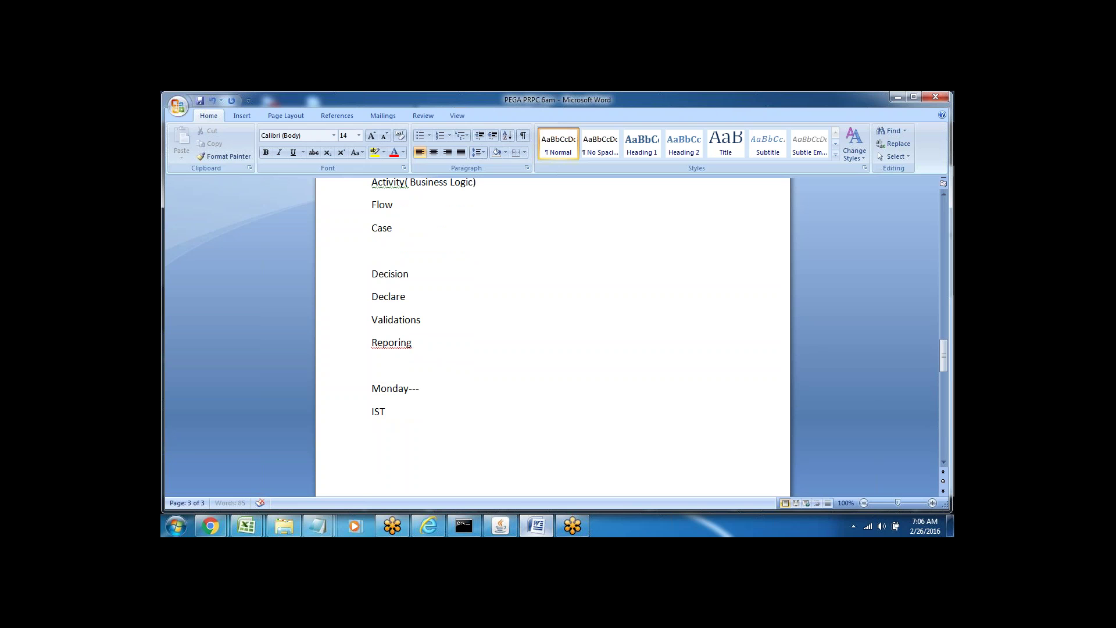
# Insert four line breaks before the T of IST, and retype "IST" on the line below Monday---
pyautogui.click(429, 388)
pyautogui.click(382, 427)
pyautogui.press('Return')
pyautogui.press('Return')
pyautogui.press('Return')
pyautogui.press('Return')
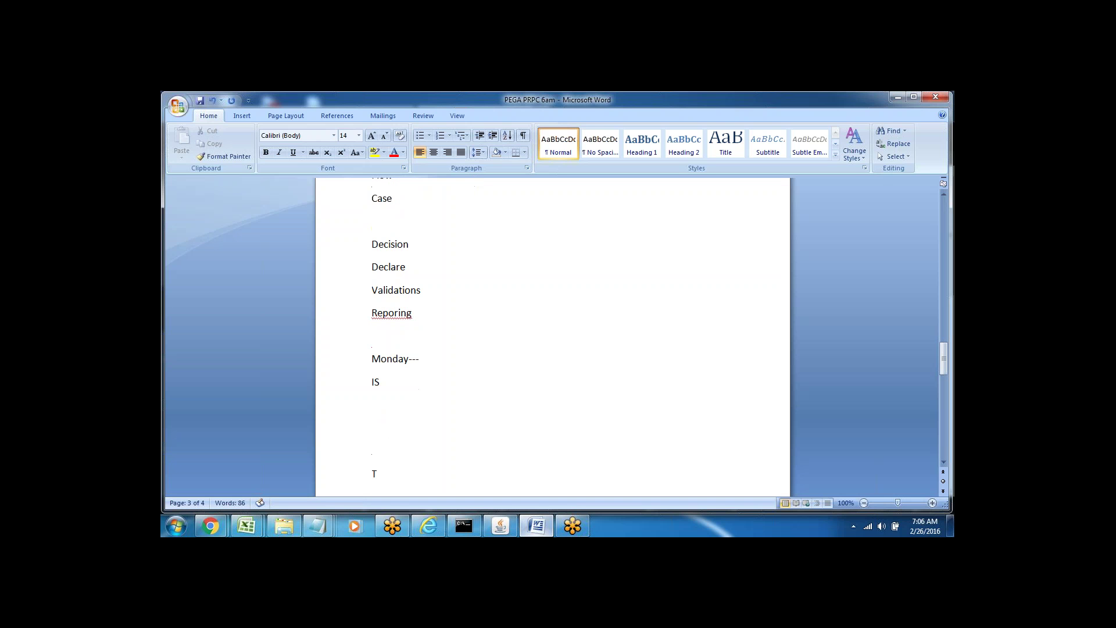
pyautogui.click(386, 382)
pyautogui.press('BackSpace')
pyautogui.press('BackSpace')
pyautogui.write('IST')
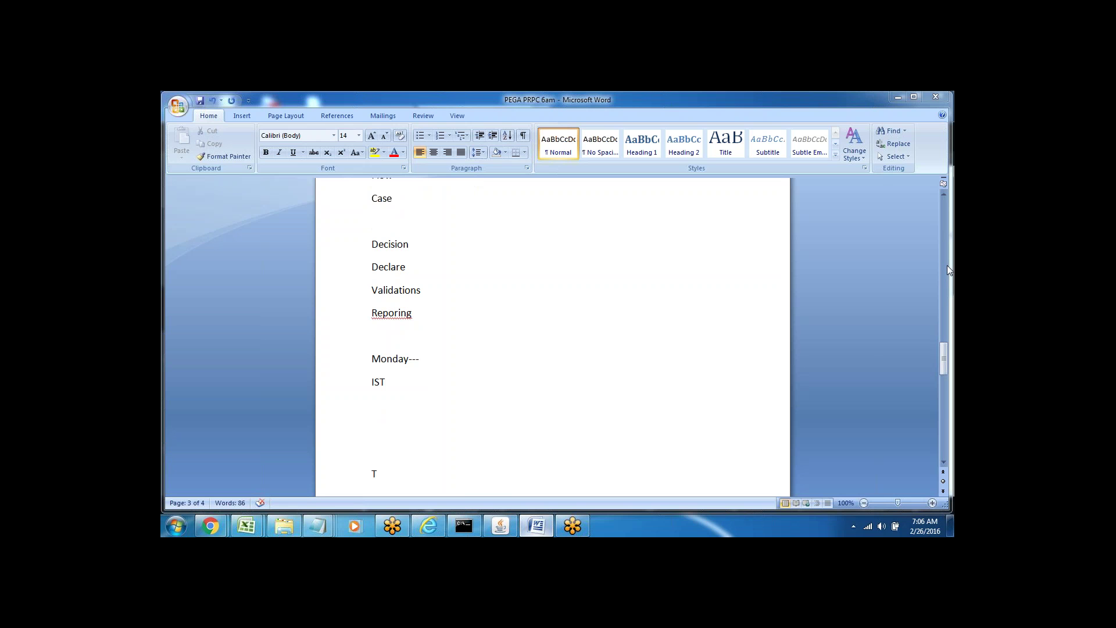
# Leave a blank line below IST and add the line "IST ---Monday 6 AM"
pyautogui.click(396, 386)
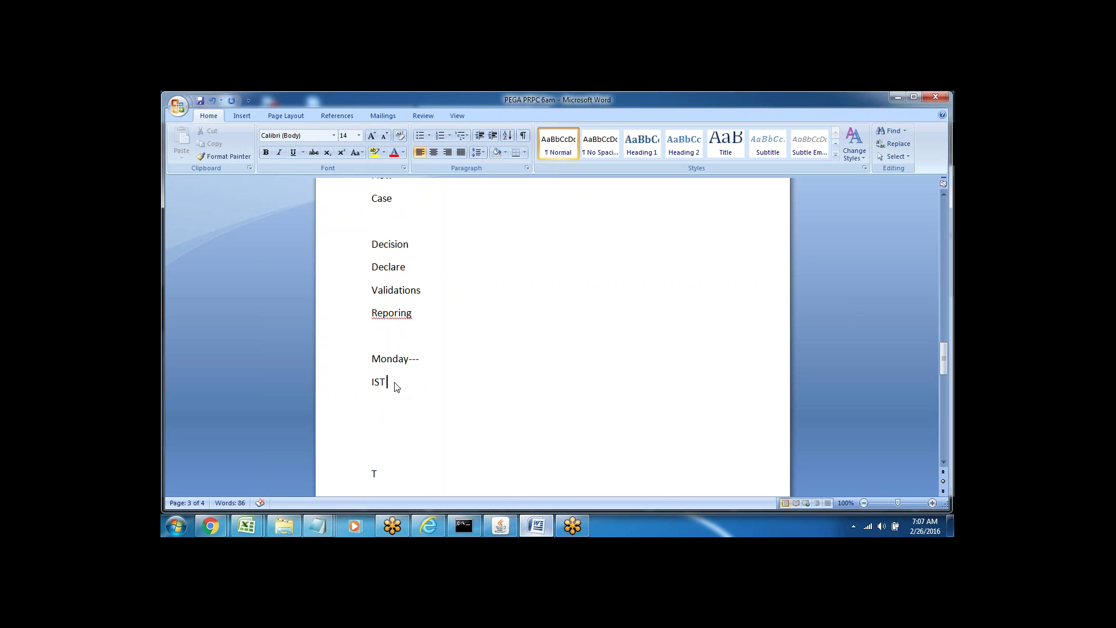
pyautogui.press('Return')
pyautogui.press('Return')
pyautogui.write('IST ---Mondat')
pyautogui.press('BackSpace')
pyautogui.write('y 6 AM')
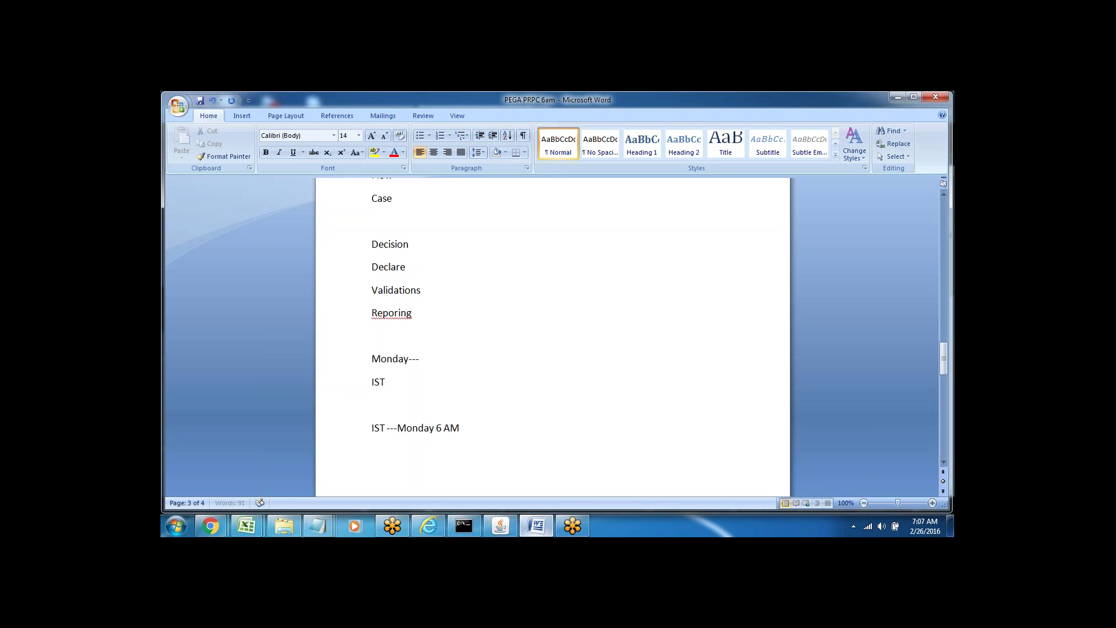
pyautogui.press('Return')
pyautogui.press('Down')
pyautogui.press('Down')
pyautogui.press('Down')
pyautogui.press('Down')
pyautogui.press('Down')
pyautogui.press('Down')
pyautogui.press('Down')
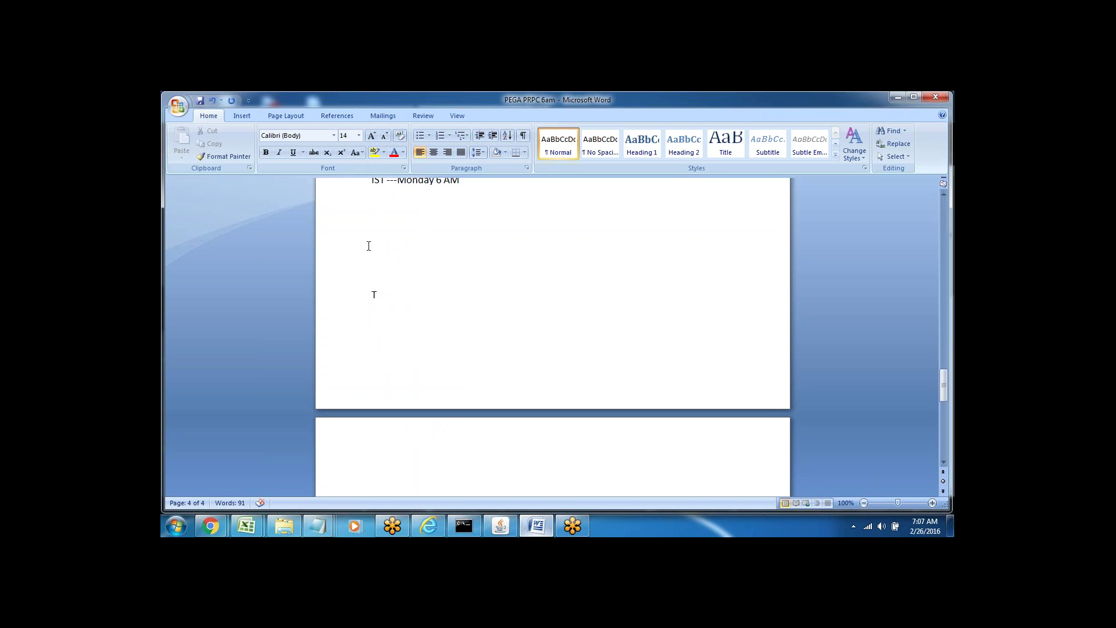
pyautogui.press('Up')
pyautogui.press('Up')
pyautogui.press('Up')
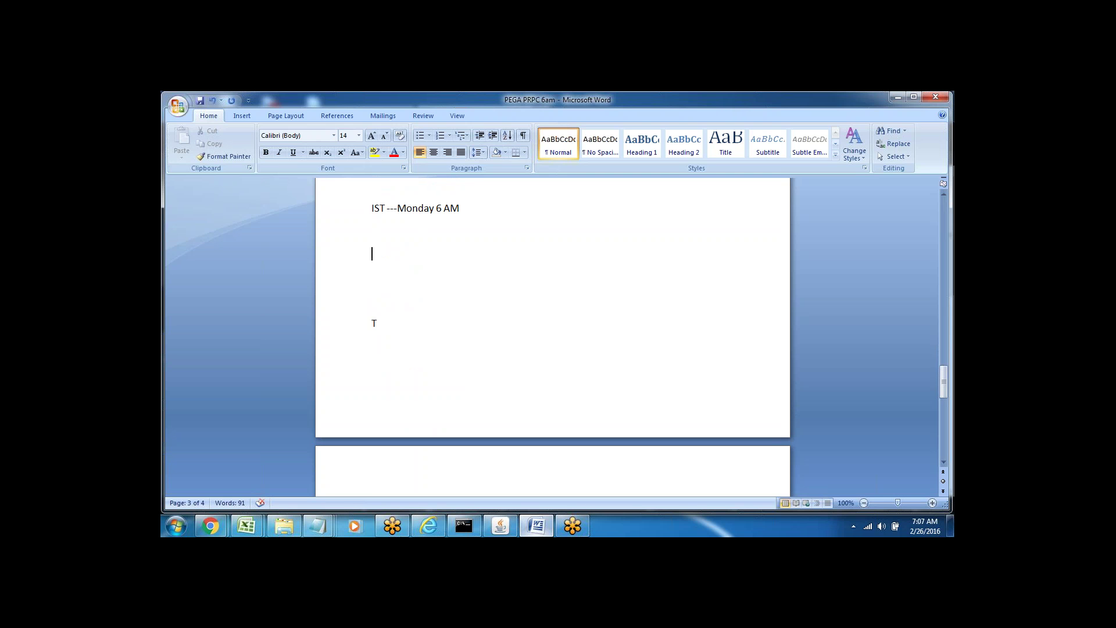
pyautogui.press('Up')
pyautogui.press('Up')
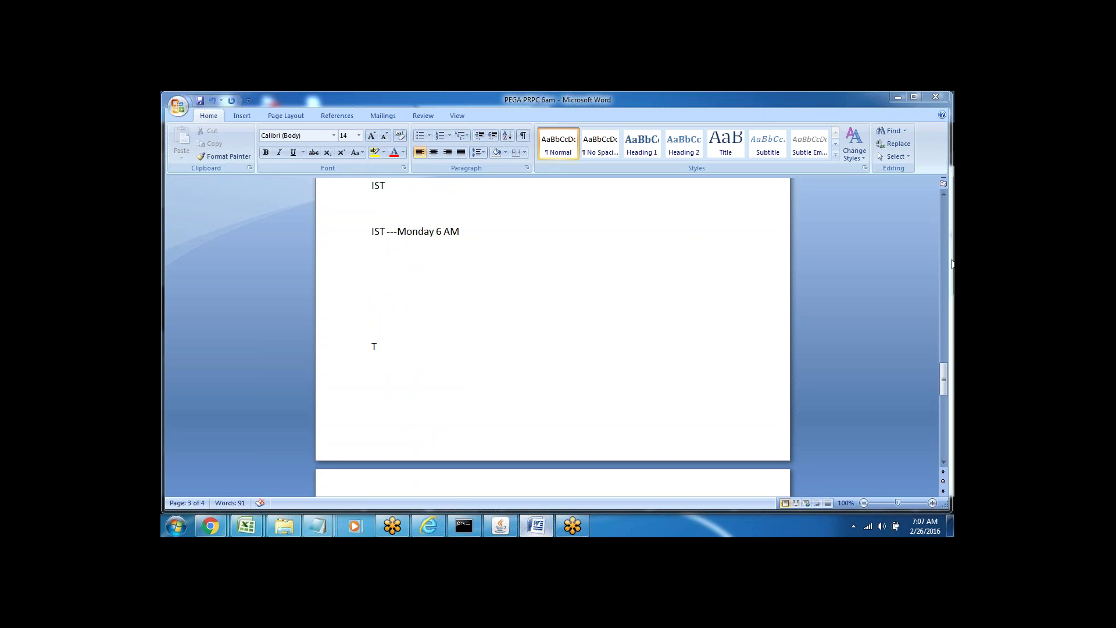
# Switch to Pega Designer Studio and close the S-82 case and the SSS, Sample_Sec and Sample_Fa records
pyautogui.click(429, 526)
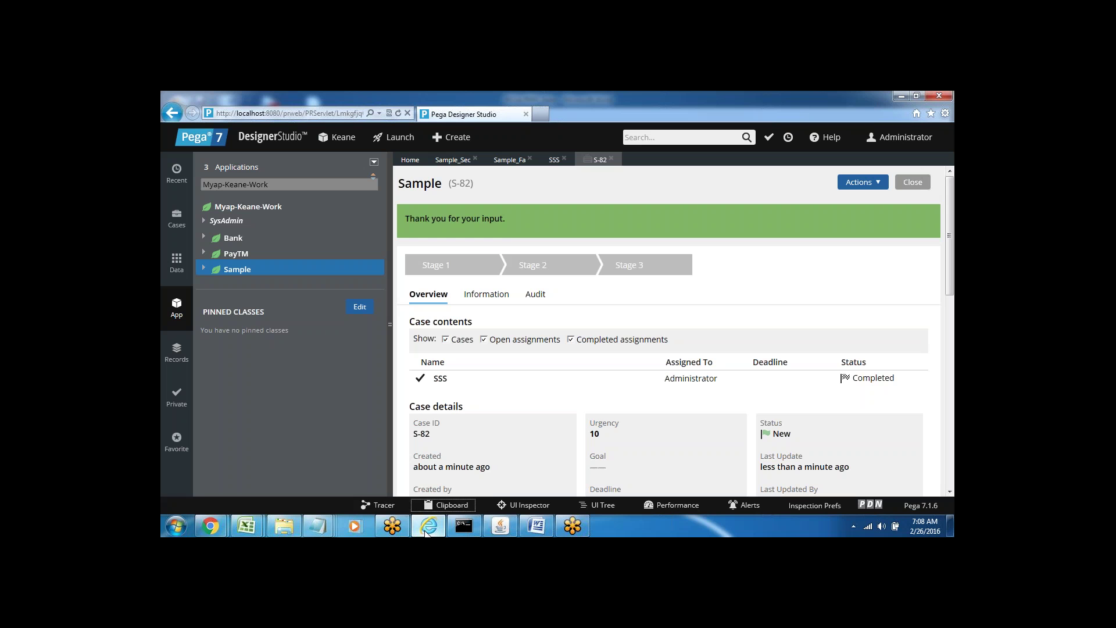
pyautogui.click(612, 160)
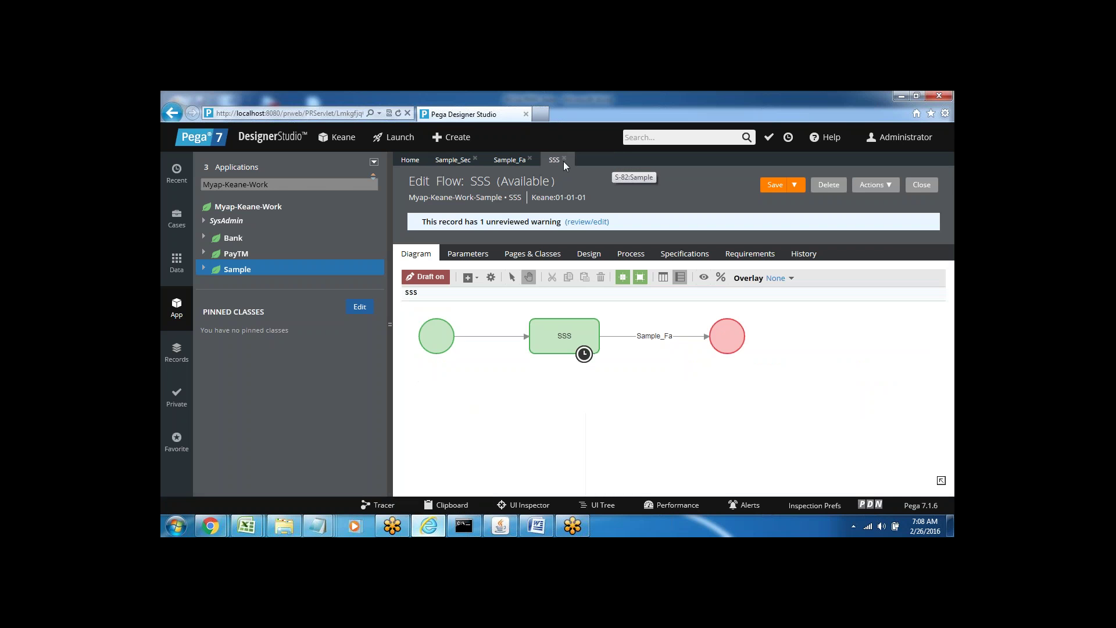
pyautogui.click(564, 158)
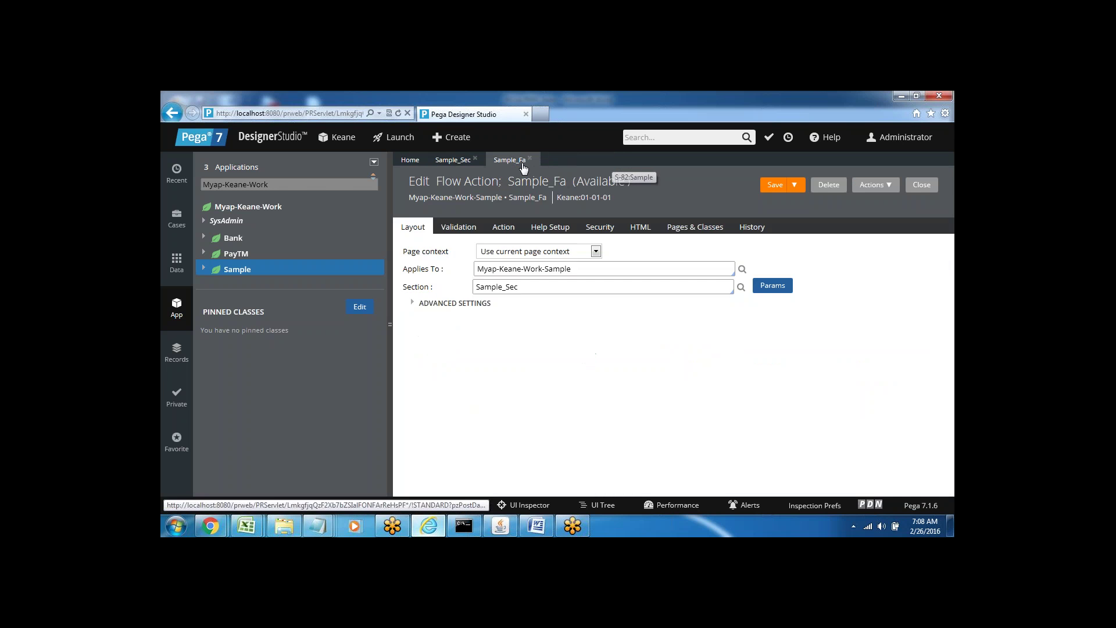
pyautogui.click(476, 160)
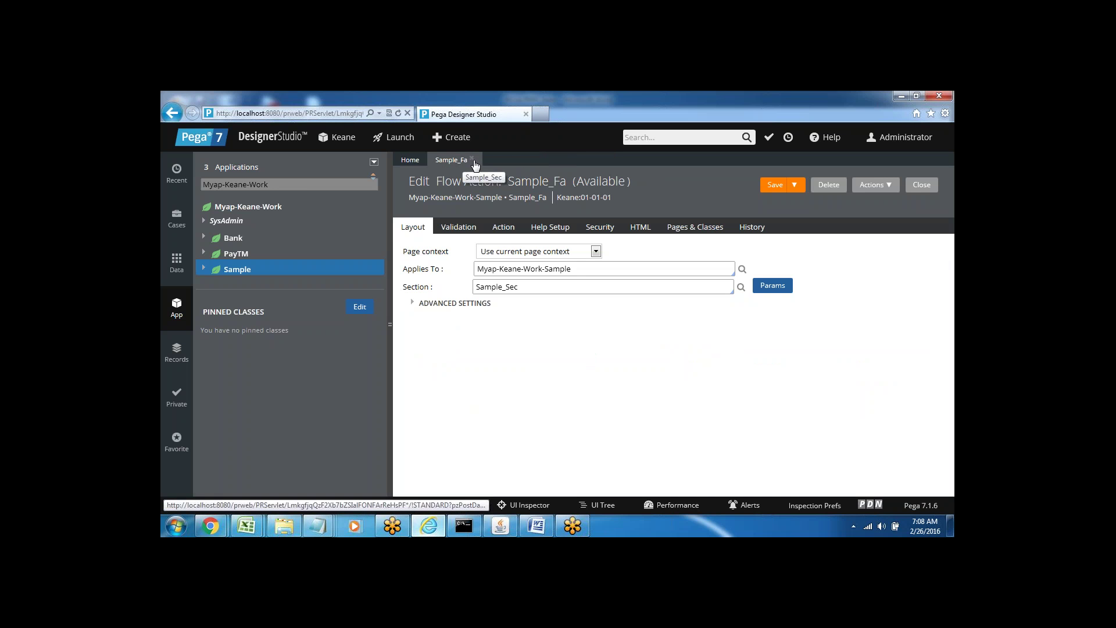
pyautogui.click(474, 161)
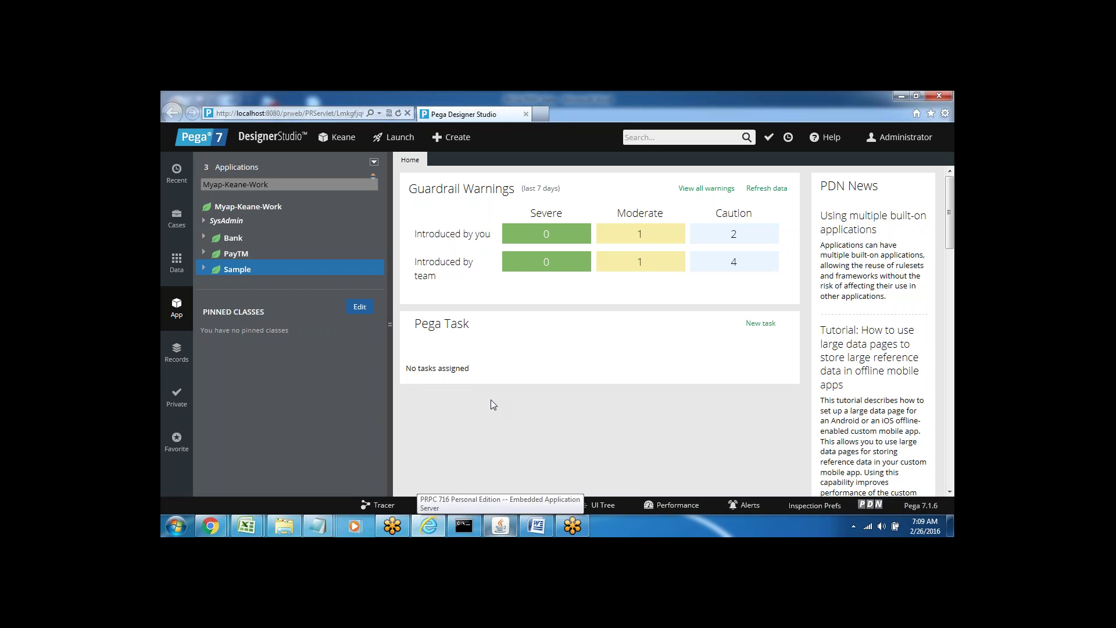
# Return to the Word notes at the Monday 6 AM line
pyautogui.click(536, 527)
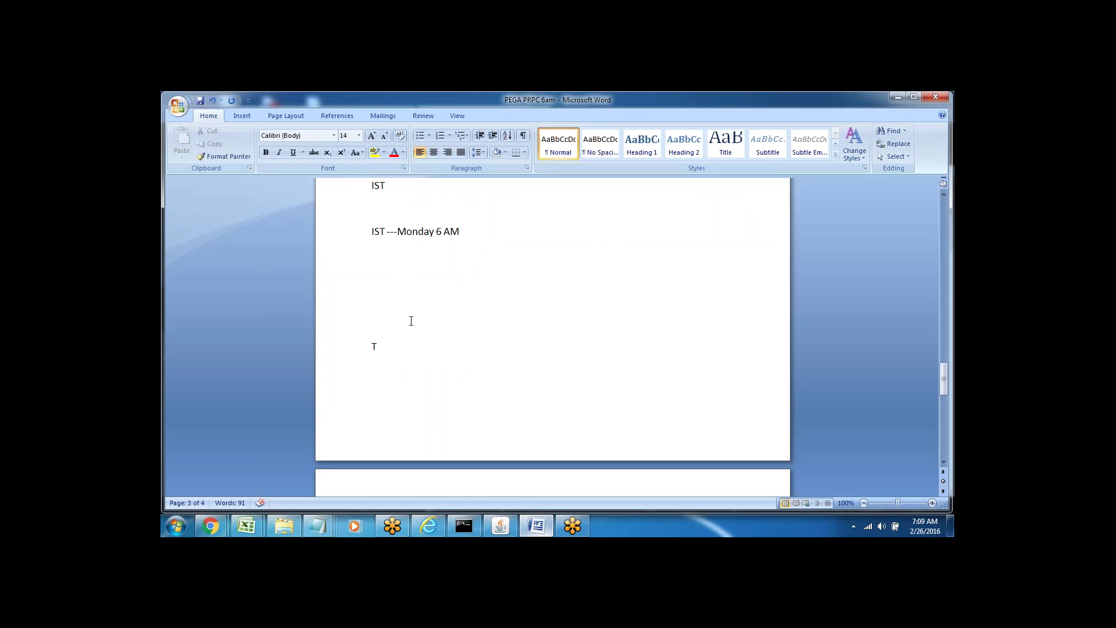
pyautogui.click(538, 527)
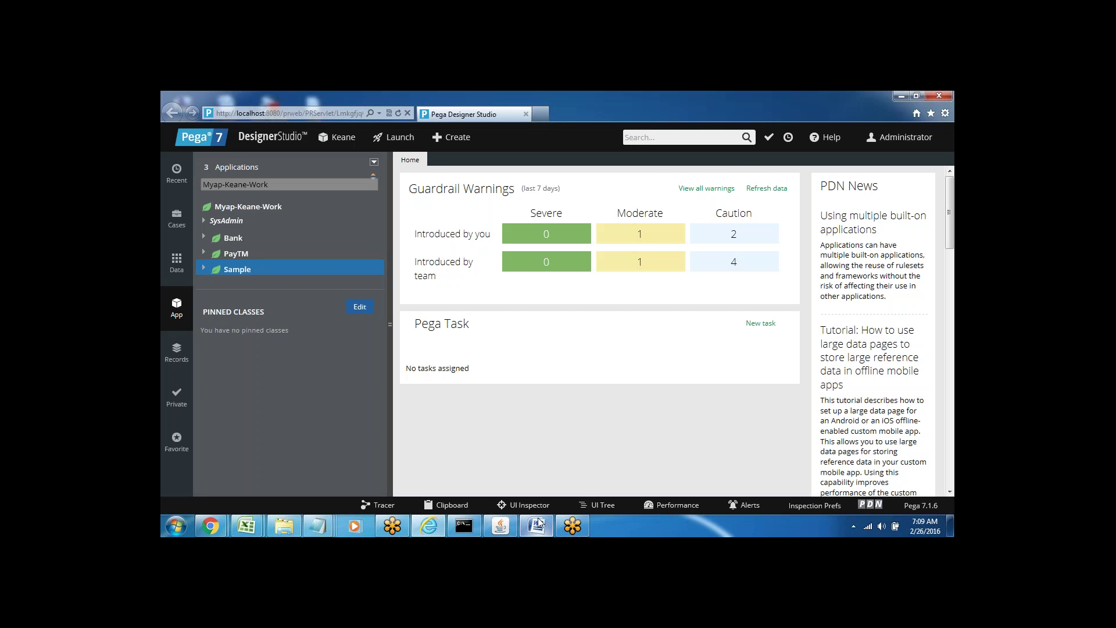
pyautogui.click(538, 527)
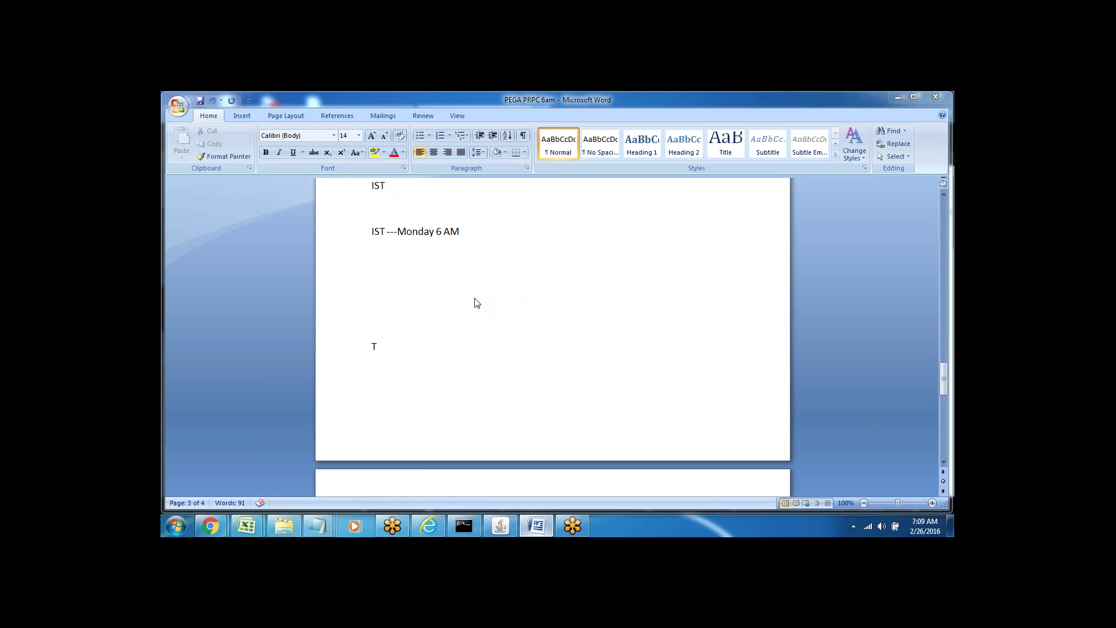
# Switch to Pega Designer Studio, expand the Sample class in the application explorer and refresh it
pyautogui.click(535, 529)
pyautogui.click(534, 529)
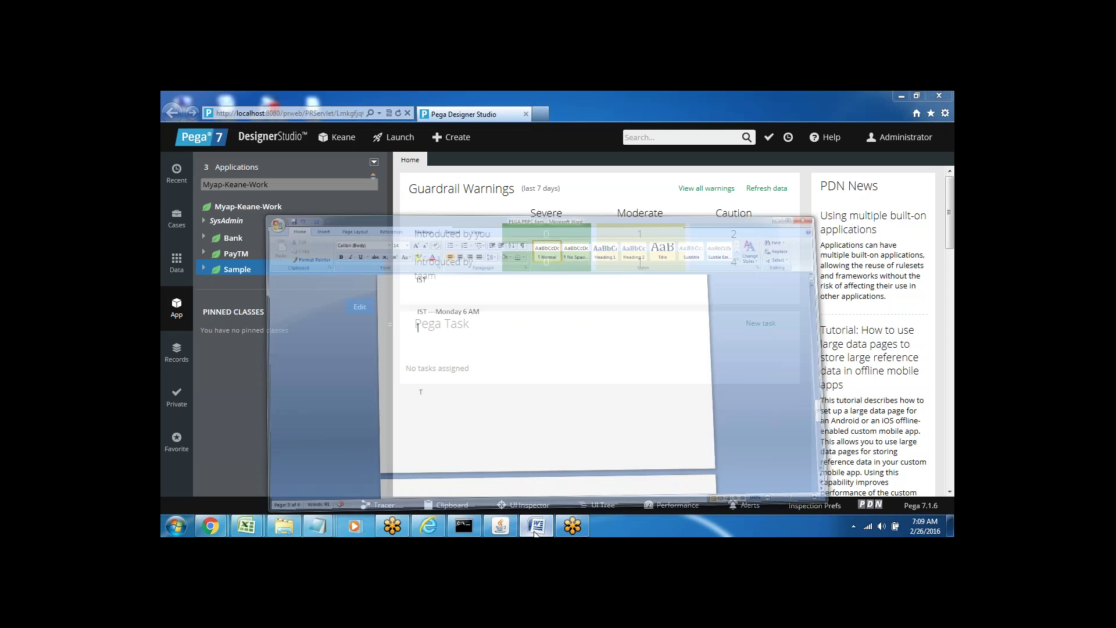
pyautogui.click(428, 526)
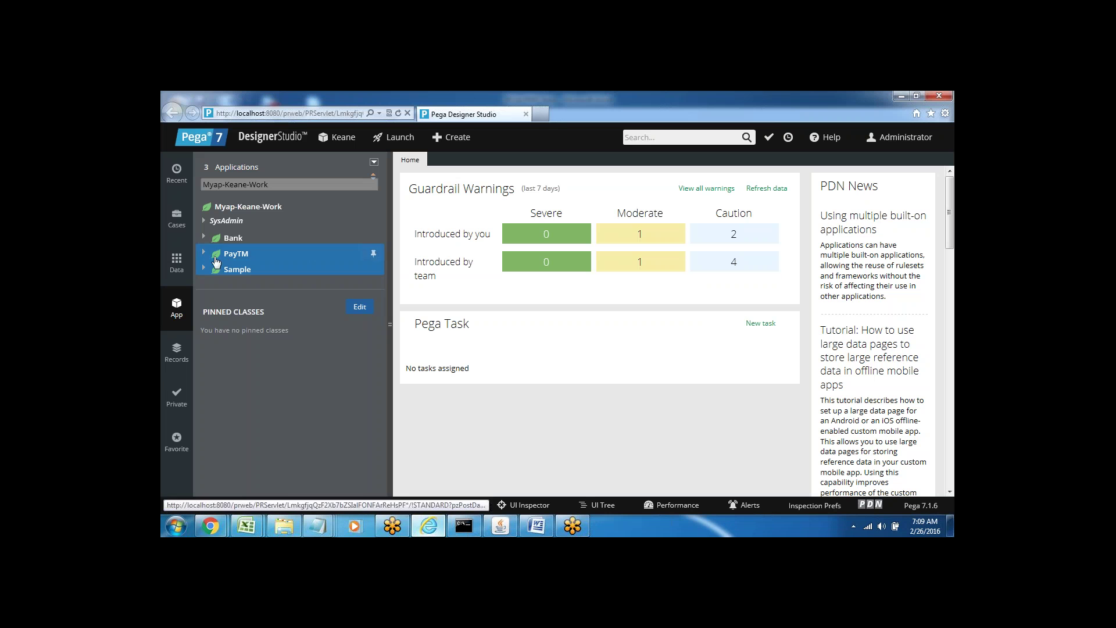
pyautogui.click(203, 271)
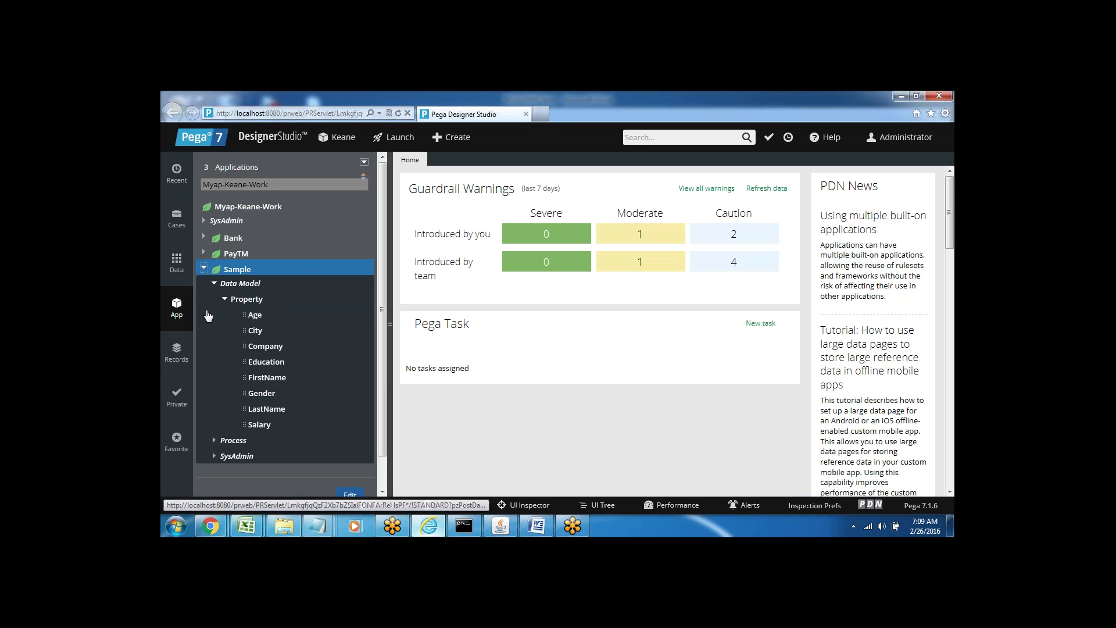
pyautogui.rightClick(241, 273)
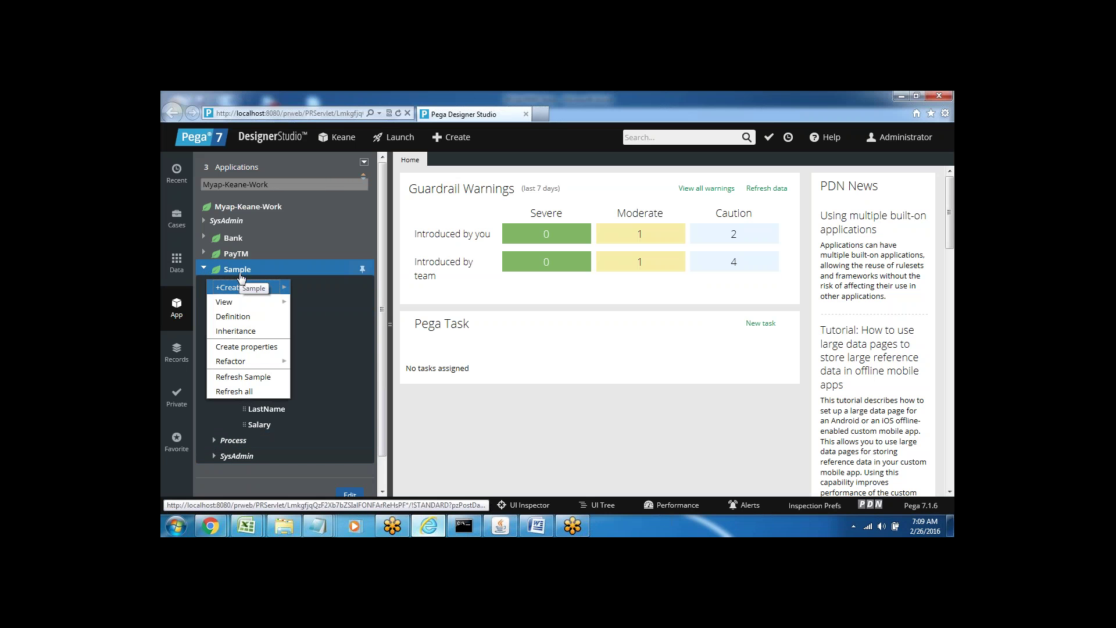
pyautogui.click(243, 378)
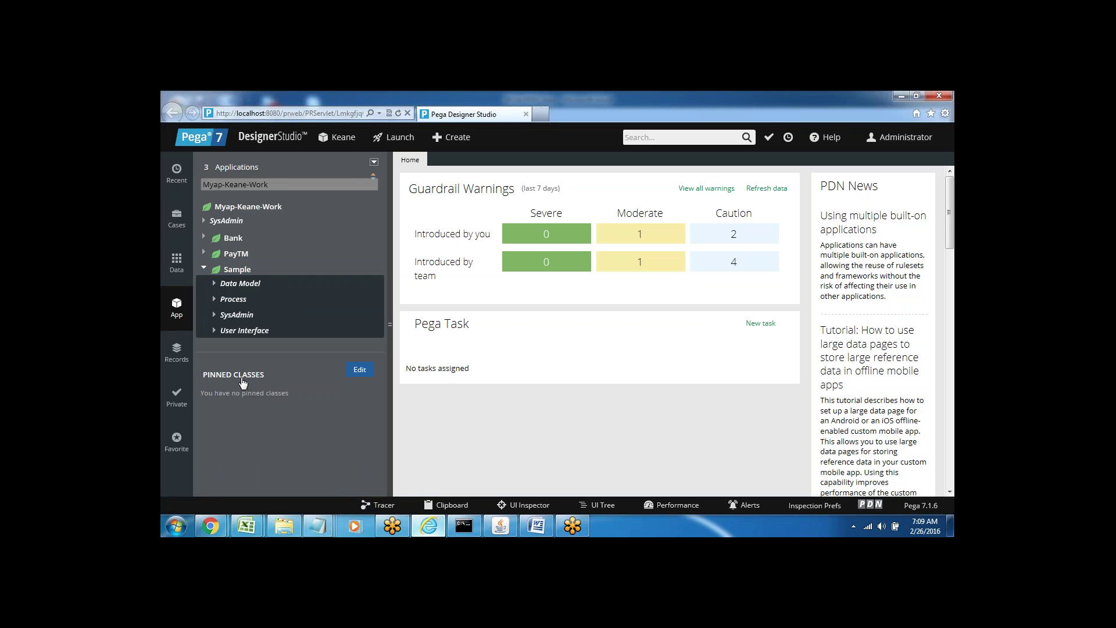
# Open the Sample_Sec section from the Sample class's User Interface rules
pyautogui.click(215, 333)
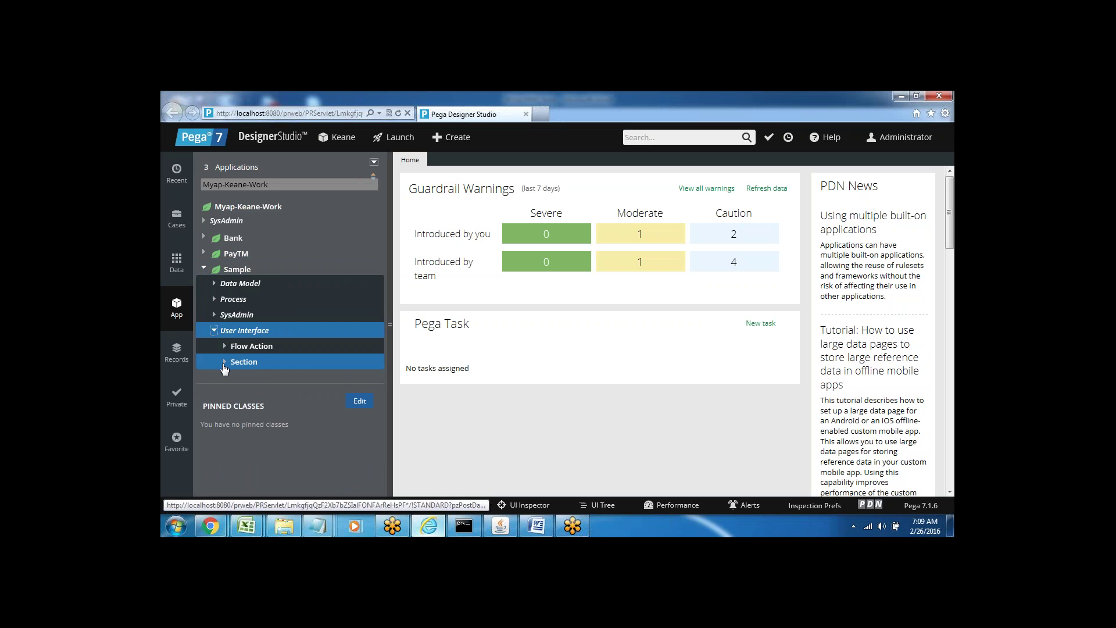
pyautogui.click(225, 361)
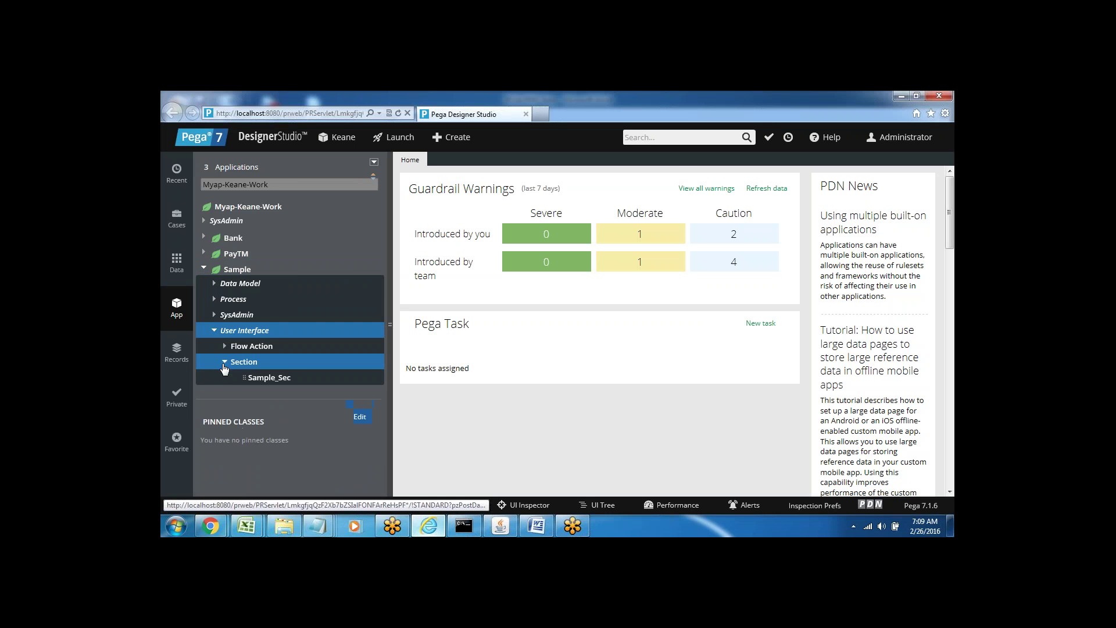
pyautogui.click(269, 378)
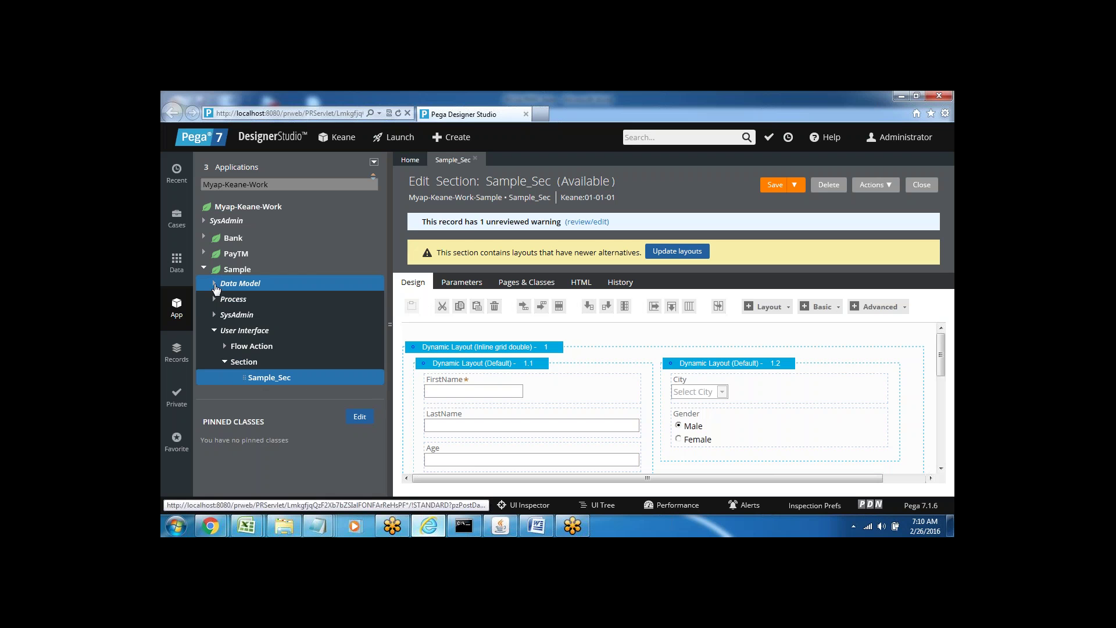
# Add the Education property from the Sample data model between FirstName and LastName, and select its field, allowing clipboard access
pyautogui.click(215, 284)
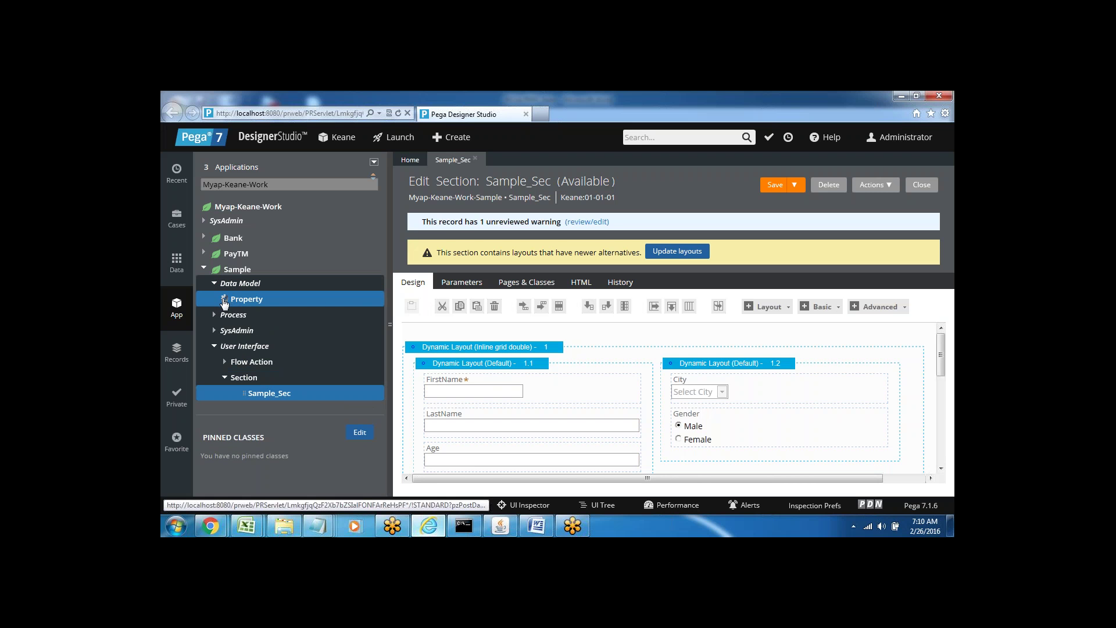
pyautogui.click(224, 302)
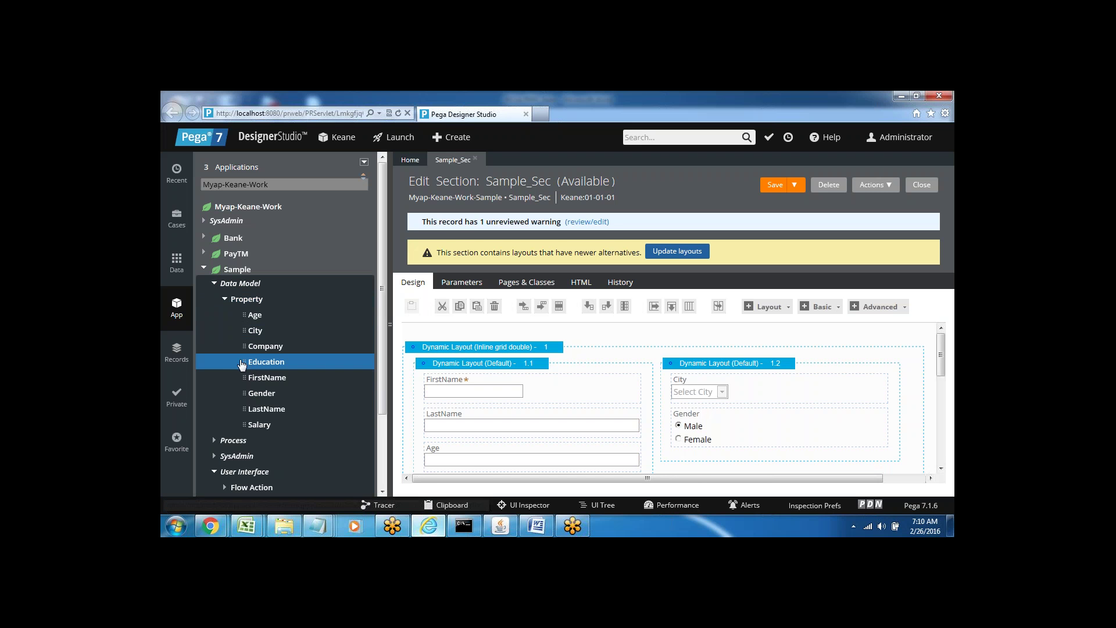
pyautogui.moveTo(244, 364); pyautogui.dragTo(437, 417)
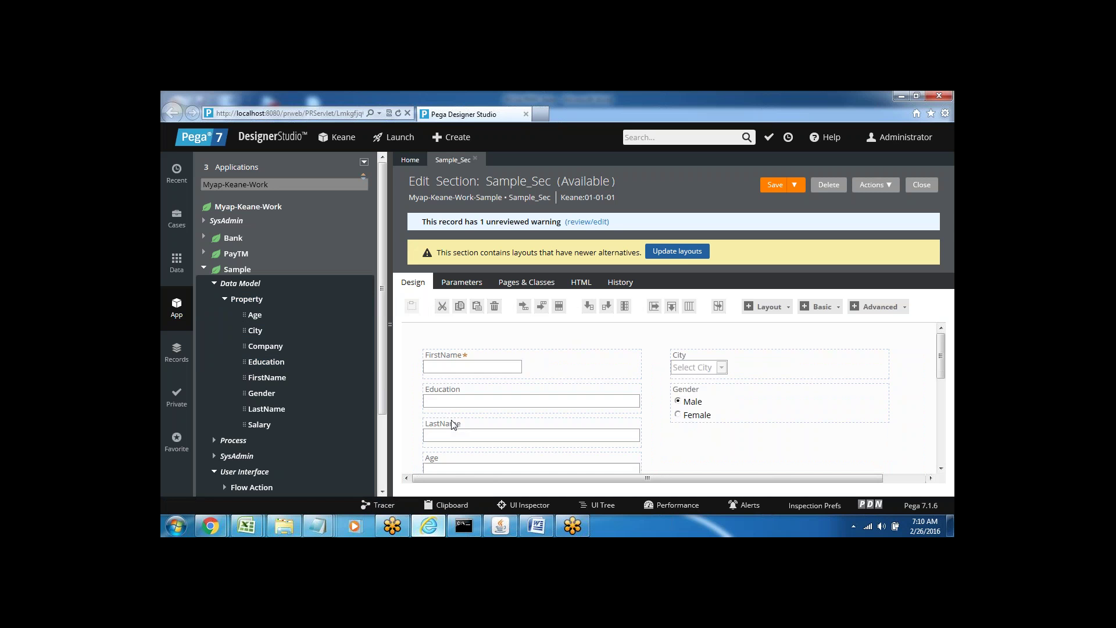
pyautogui.click(450, 422)
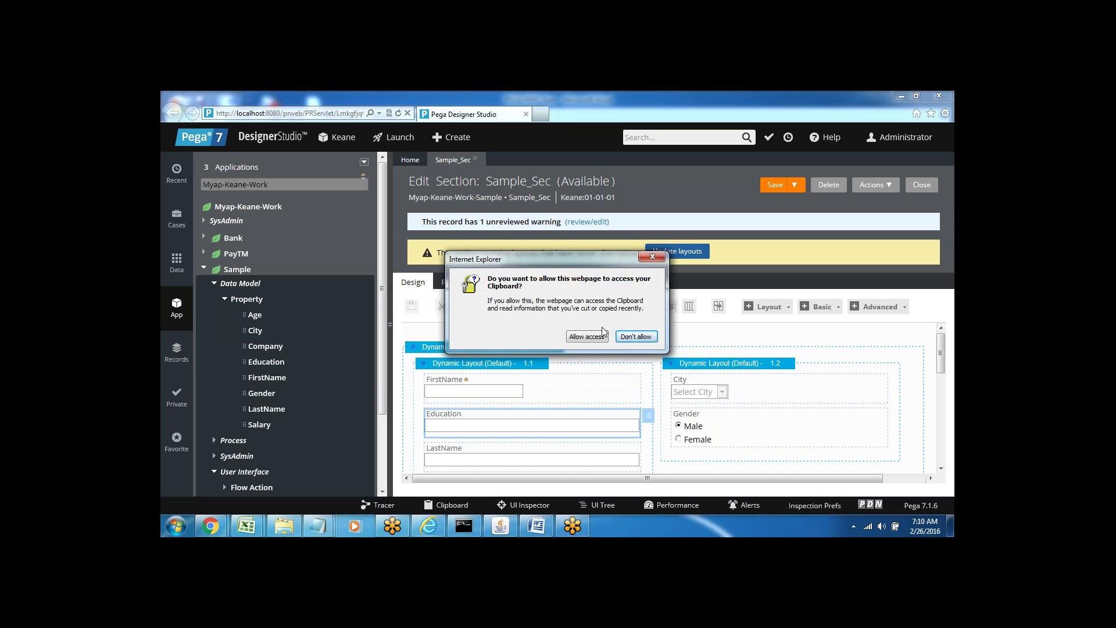
pyautogui.click(587, 336)
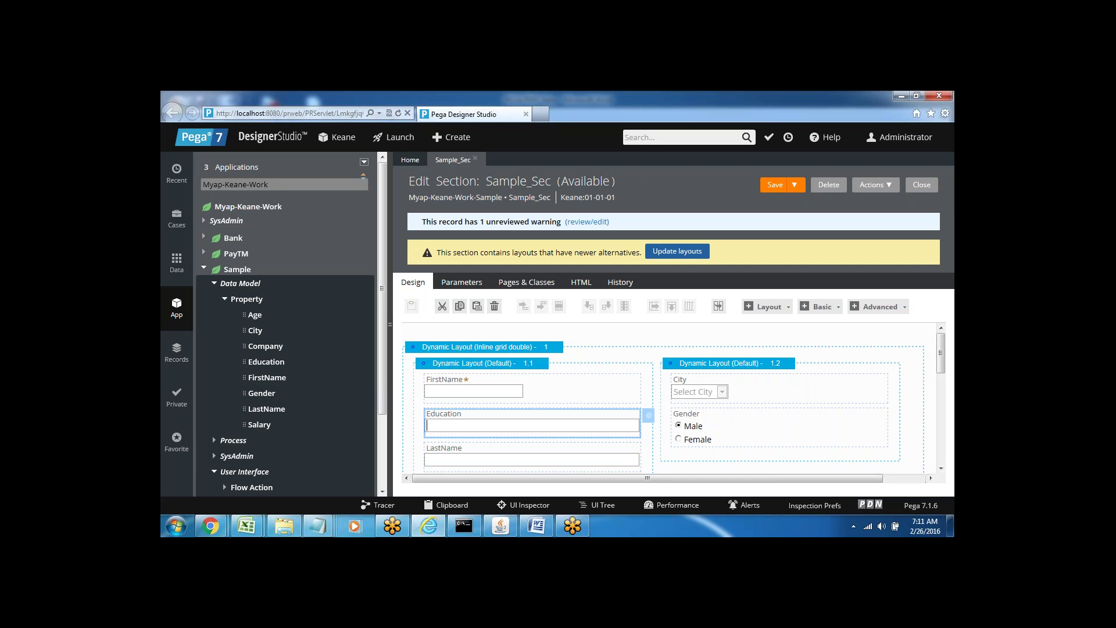
# View the Word notes at the Monday 6 AM line, then return to the Sample_Sec section in Designer Studio
pyautogui.click(536, 526)
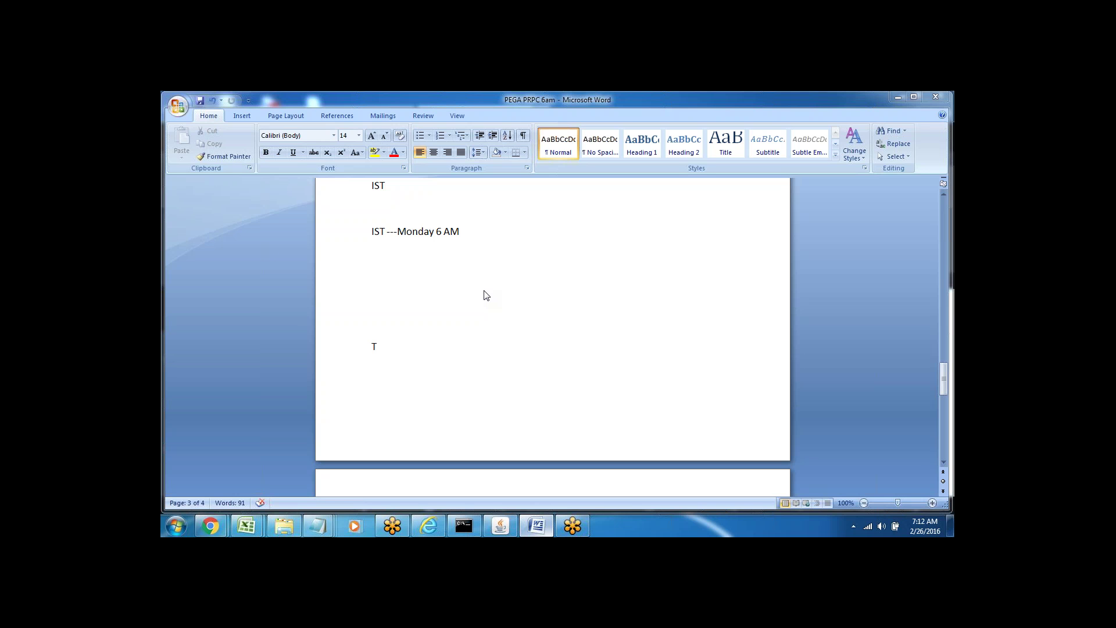
pyautogui.click(376, 269)
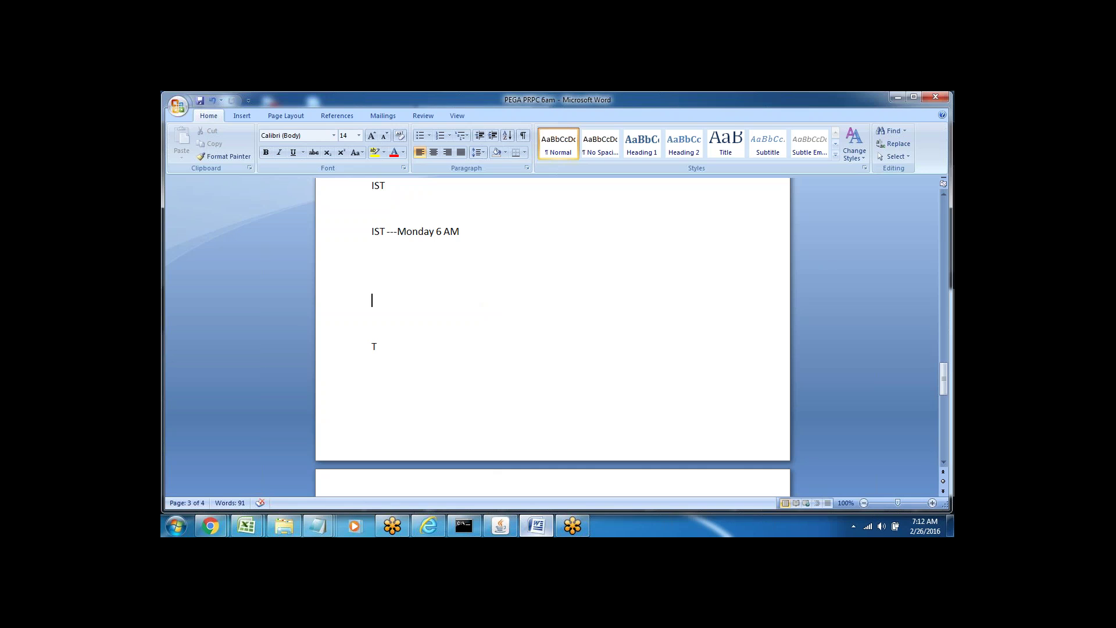
pyautogui.click(536, 526)
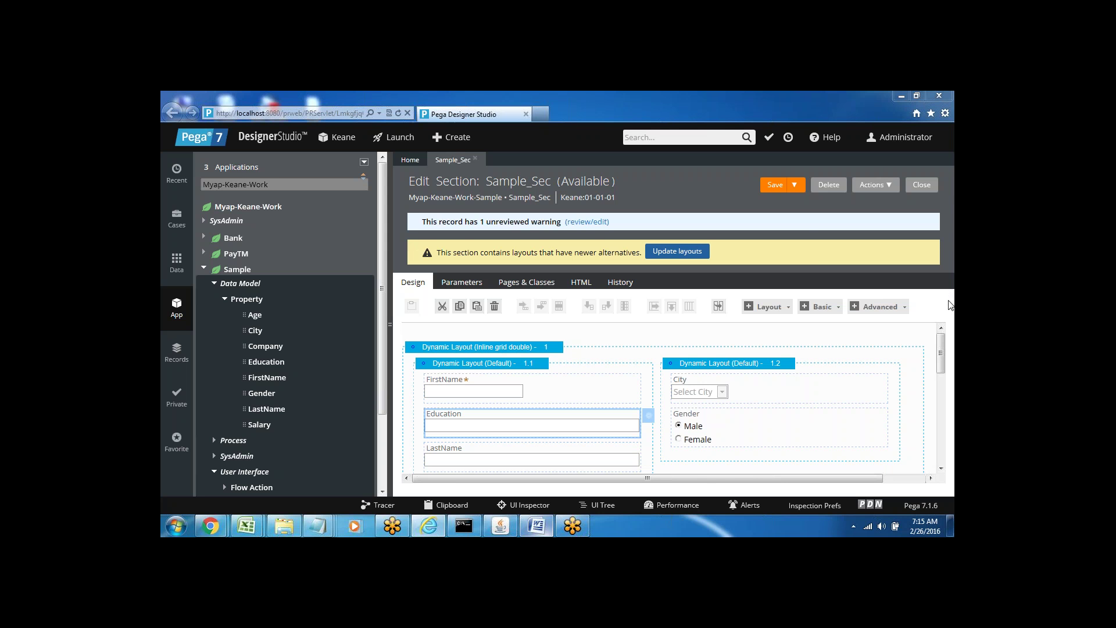
# Switch to the Word notes and reword the session line from "IST ---Monday 6 AM" to "Monday 6 AM IST"
pyautogui.click(538, 525)
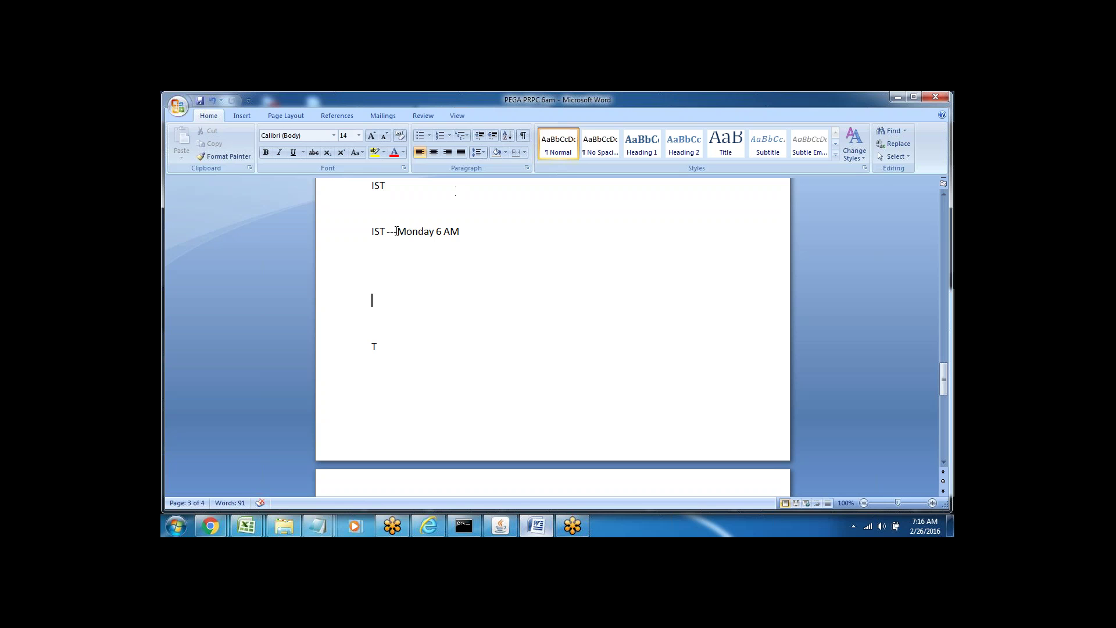
pyautogui.click(399, 231)
pyautogui.press('BackSpace')
pyautogui.press('BackSpace')
pyautogui.press('BackSpace')
pyautogui.press('BackSpace')
pyautogui.press('BackSpace')
pyautogui.press('BackSpace')
pyautogui.press('BackSpace')
pyautogui.click(448, 229)
pyautogui.write('IST')
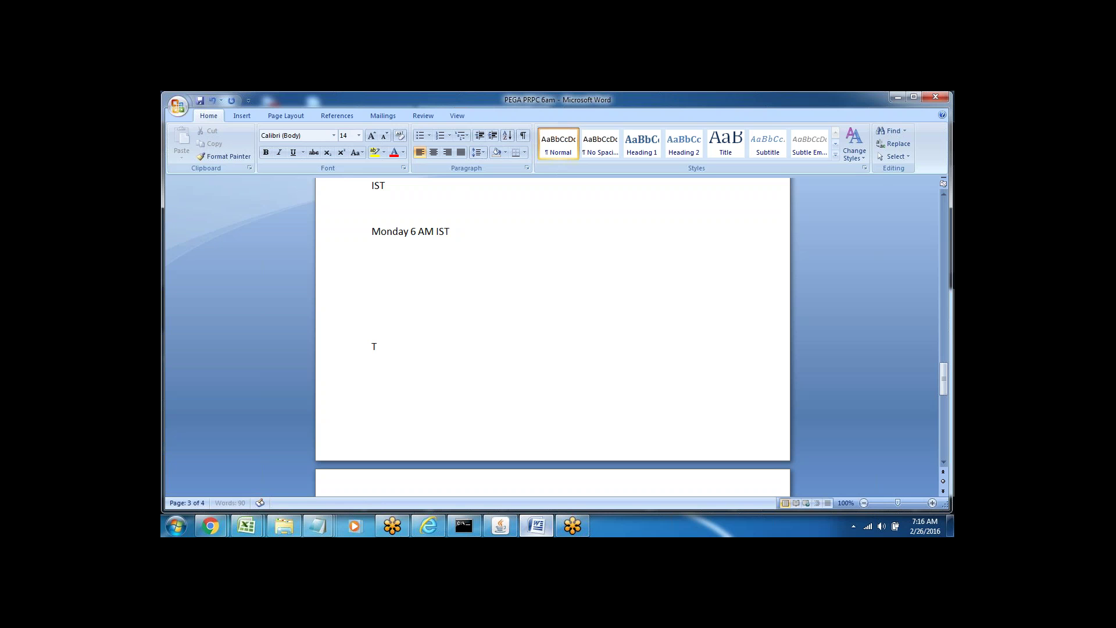